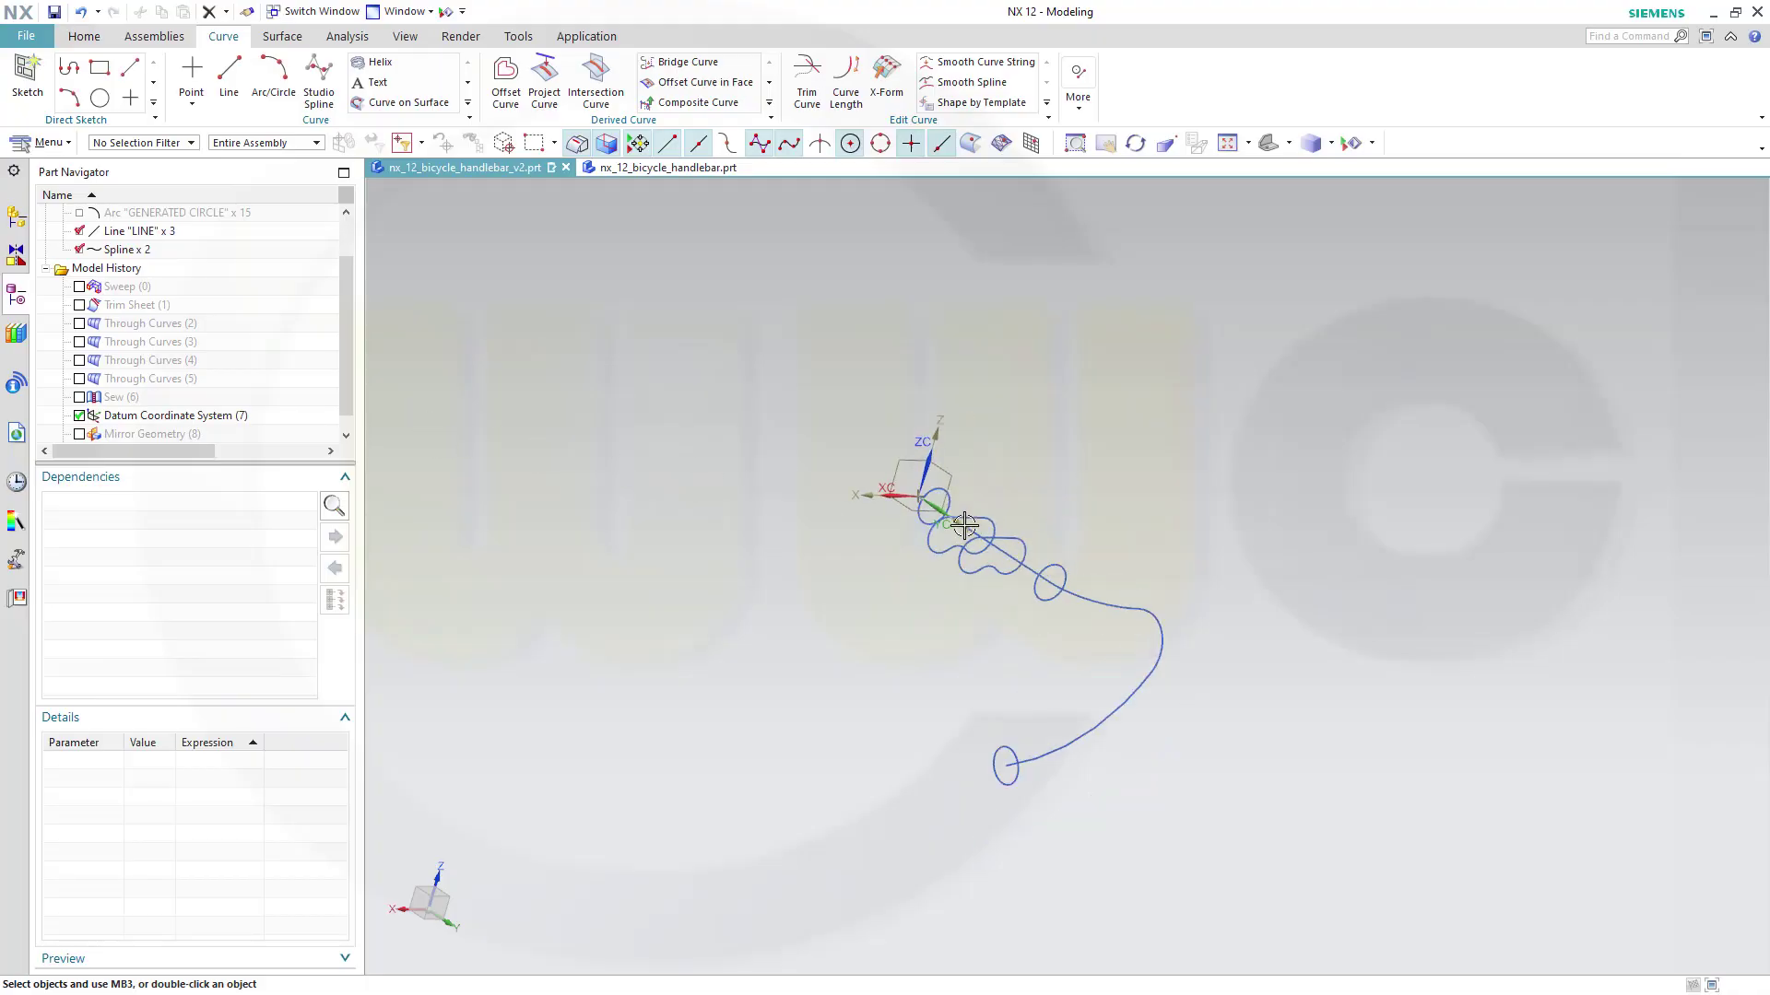
{"action": "scroll", "coordinate": [906, 605], "scroll_direction": "down", "scroll_amount": 2}
Tick Arc "GENERATED CIRCLE" x 15 to display the circle profiles along the handlebar guide curves
{"action": "middle_click_drag", "start_coordinate": [1024, 646], "coordinate": [1005, 686]}
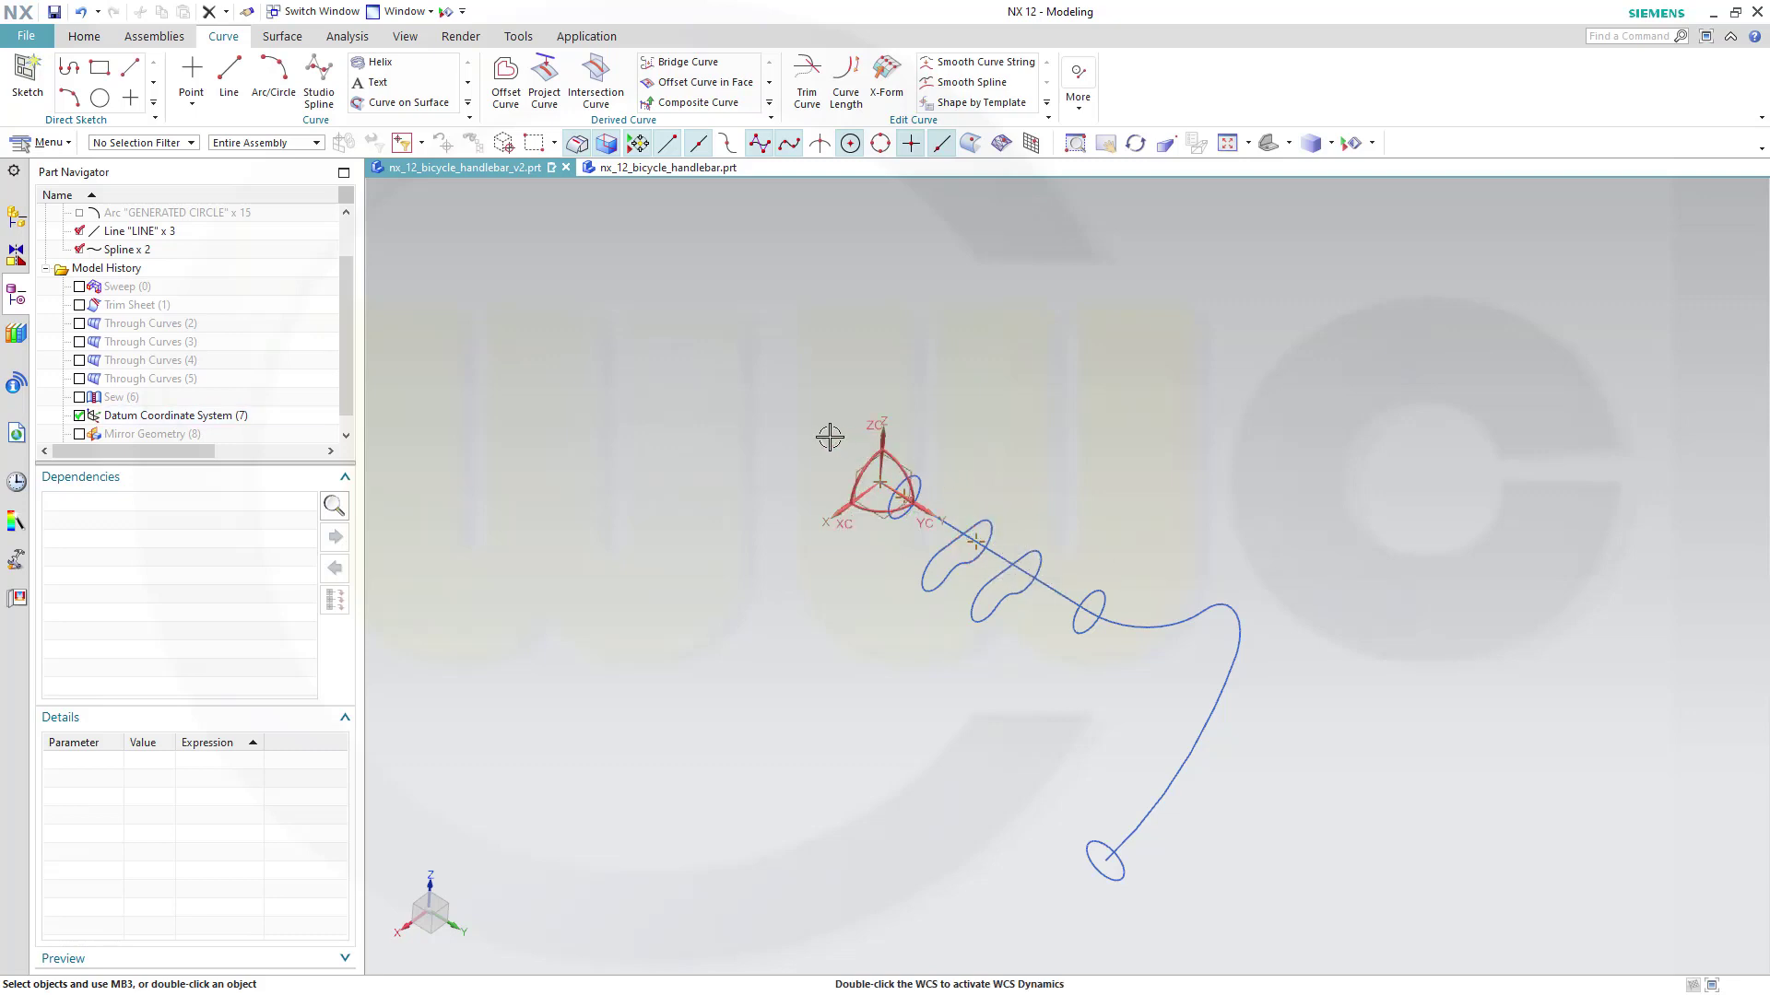
{"action": "left_click", "coordinate": [79, 213]}
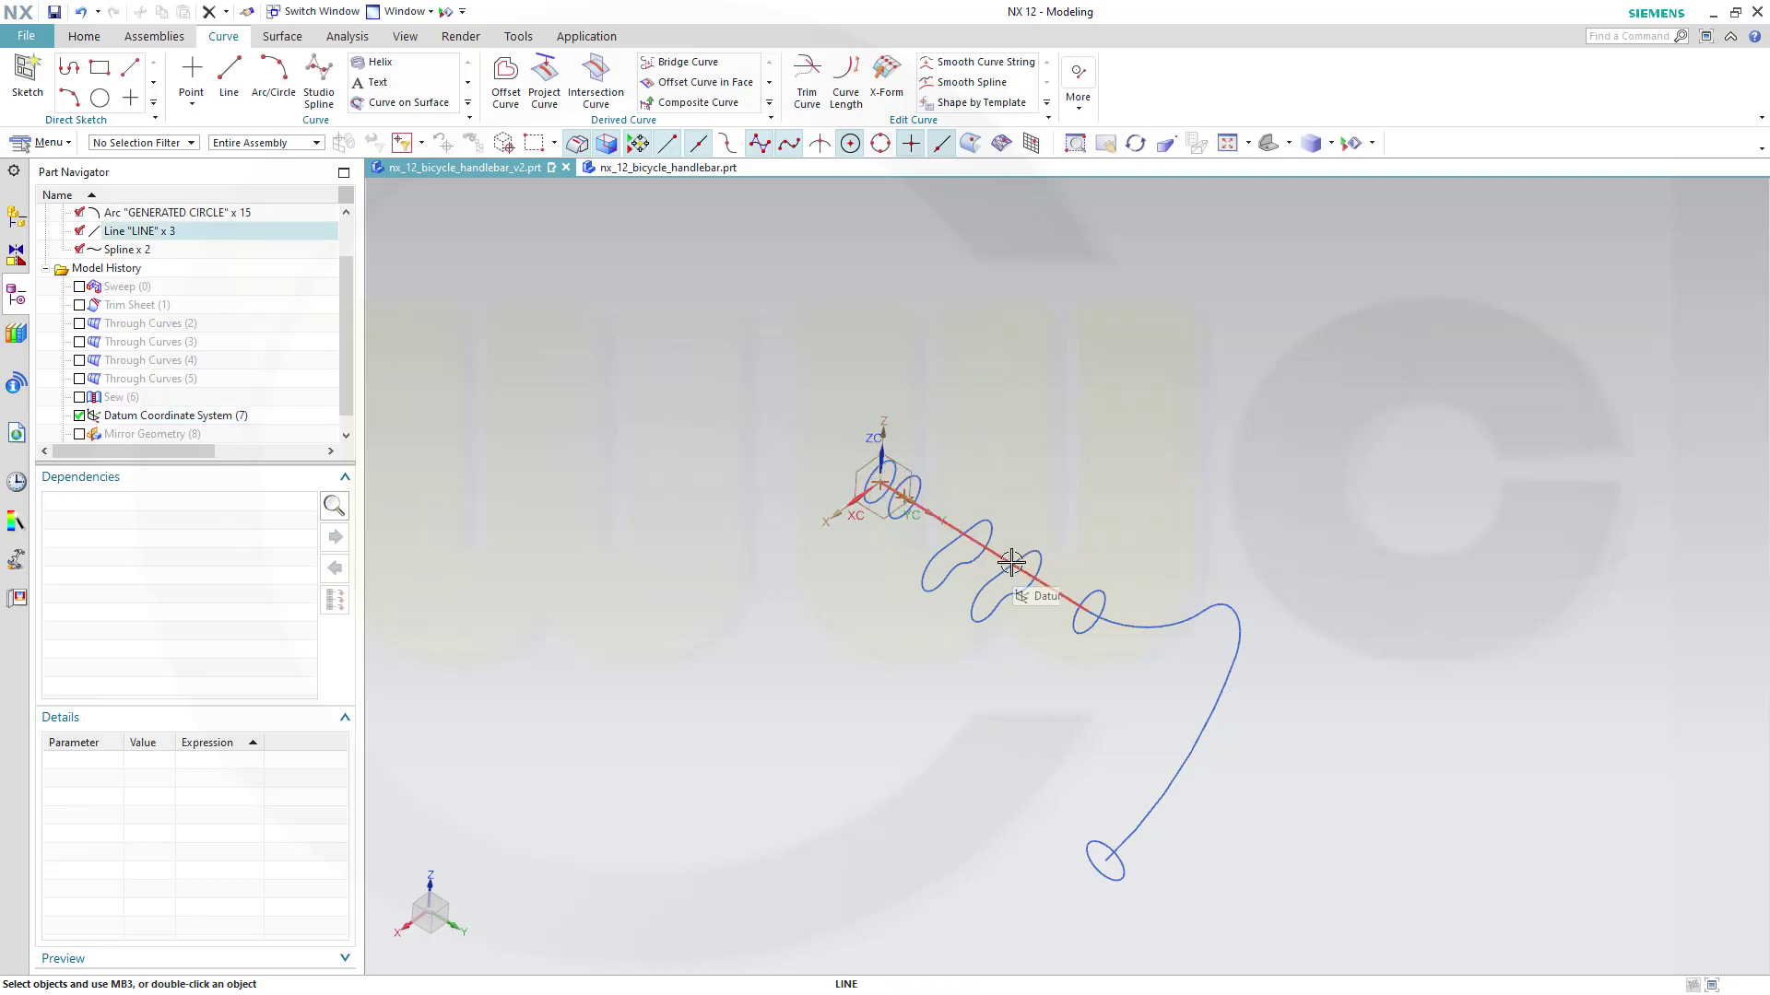
{"action": "middle_click_drag", "start_coordinate": [988, 718], "coordinate": [938, 590]}
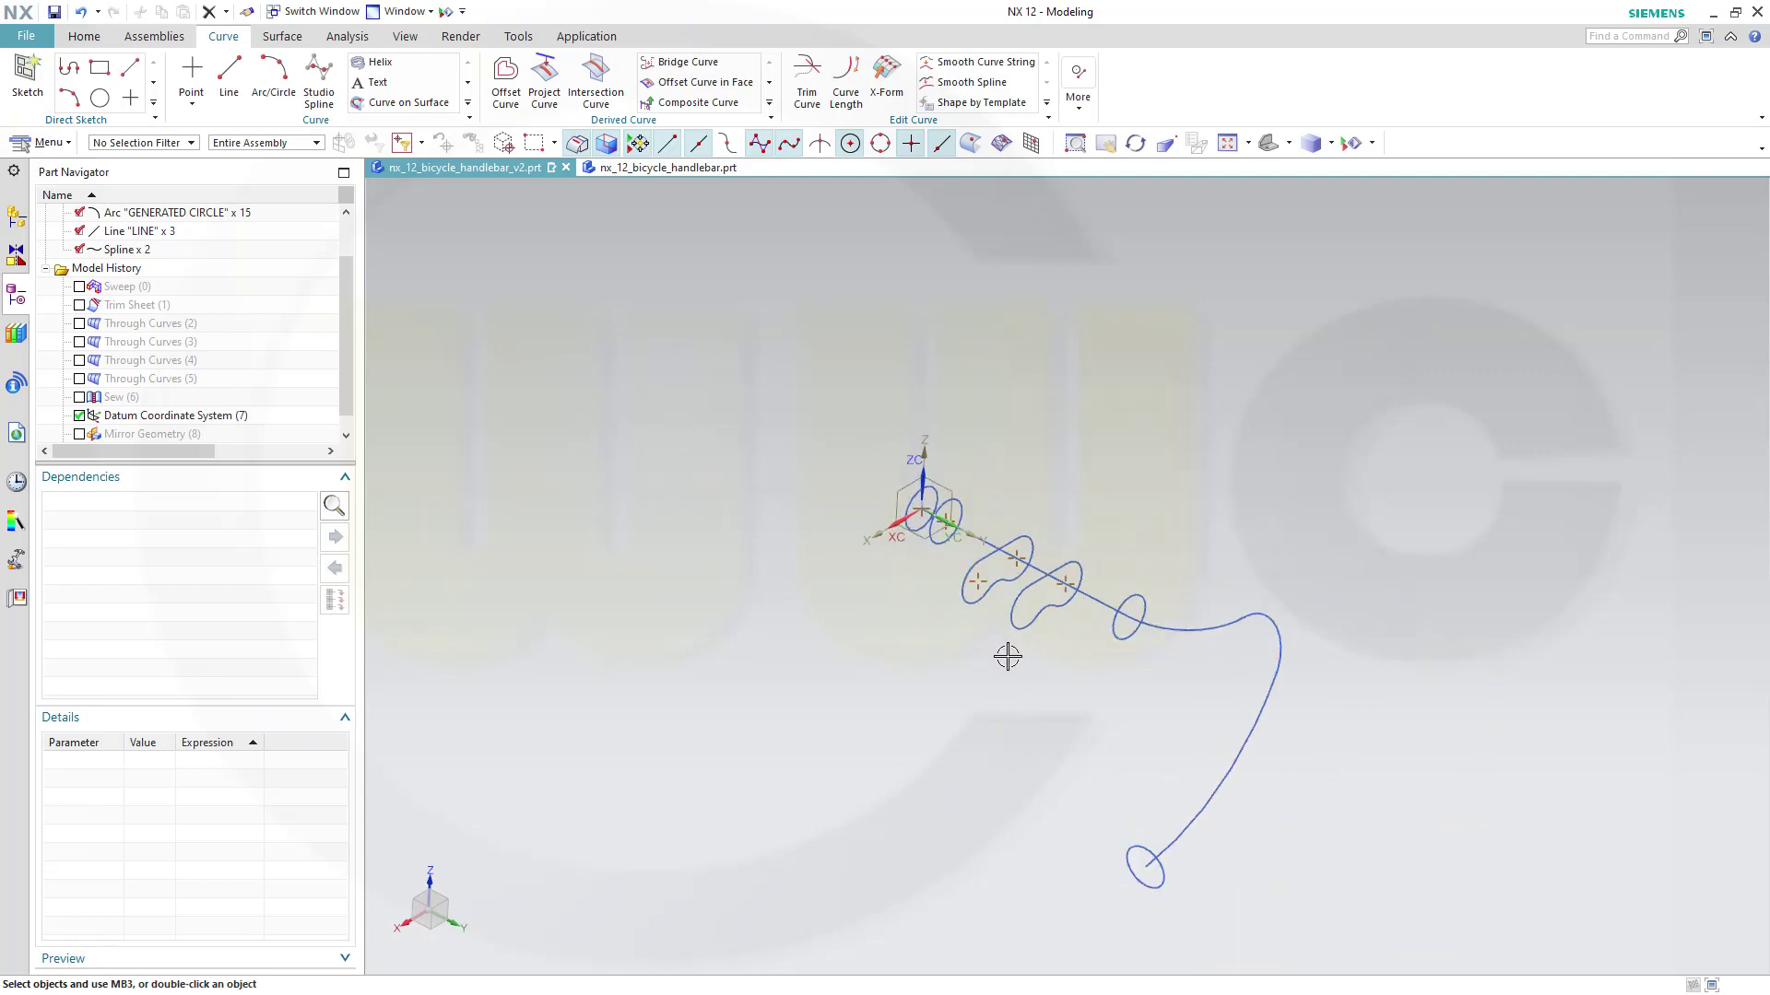
{"action": "middle_click_drag", "start_coordinate": [1009, 658], "coordinate": [980, 590]}
{"action": "scroll", "coordinate": [980, 590], "scroll_direction": "up", "scroll_amount": 2}
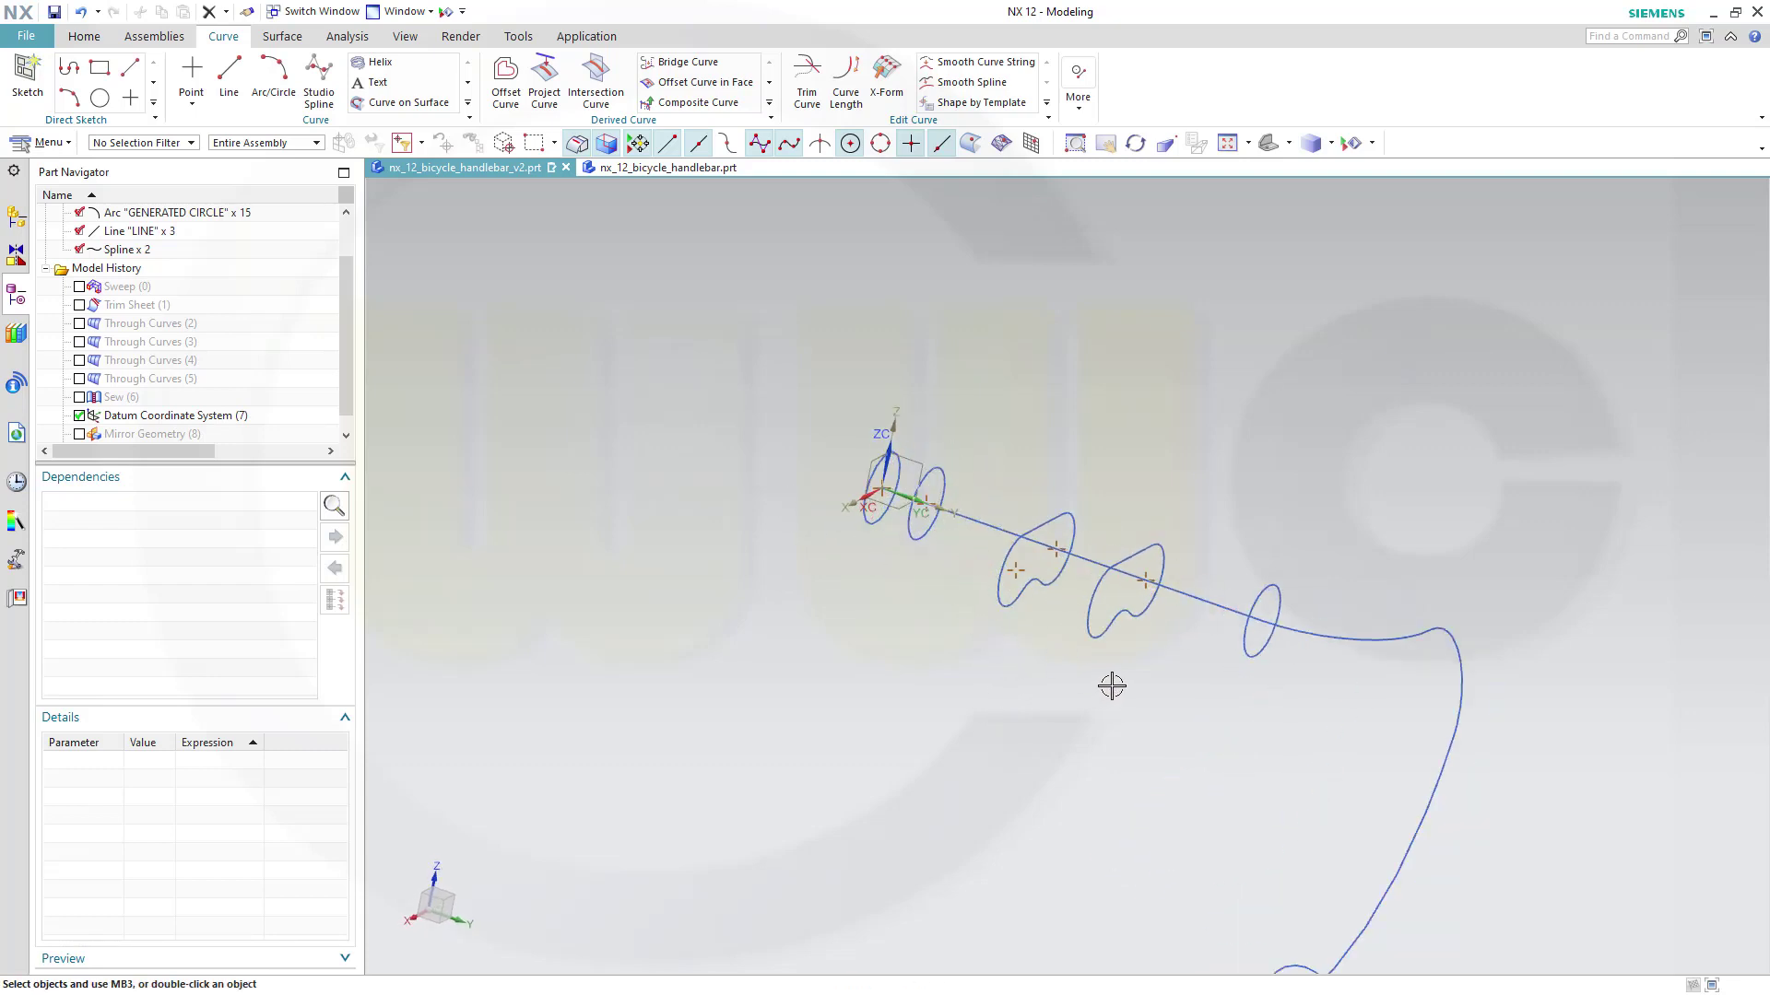
{"action": "middle_click_drag", "start_coordinate": [1113, 686], "coordinate": [1065, 680]}
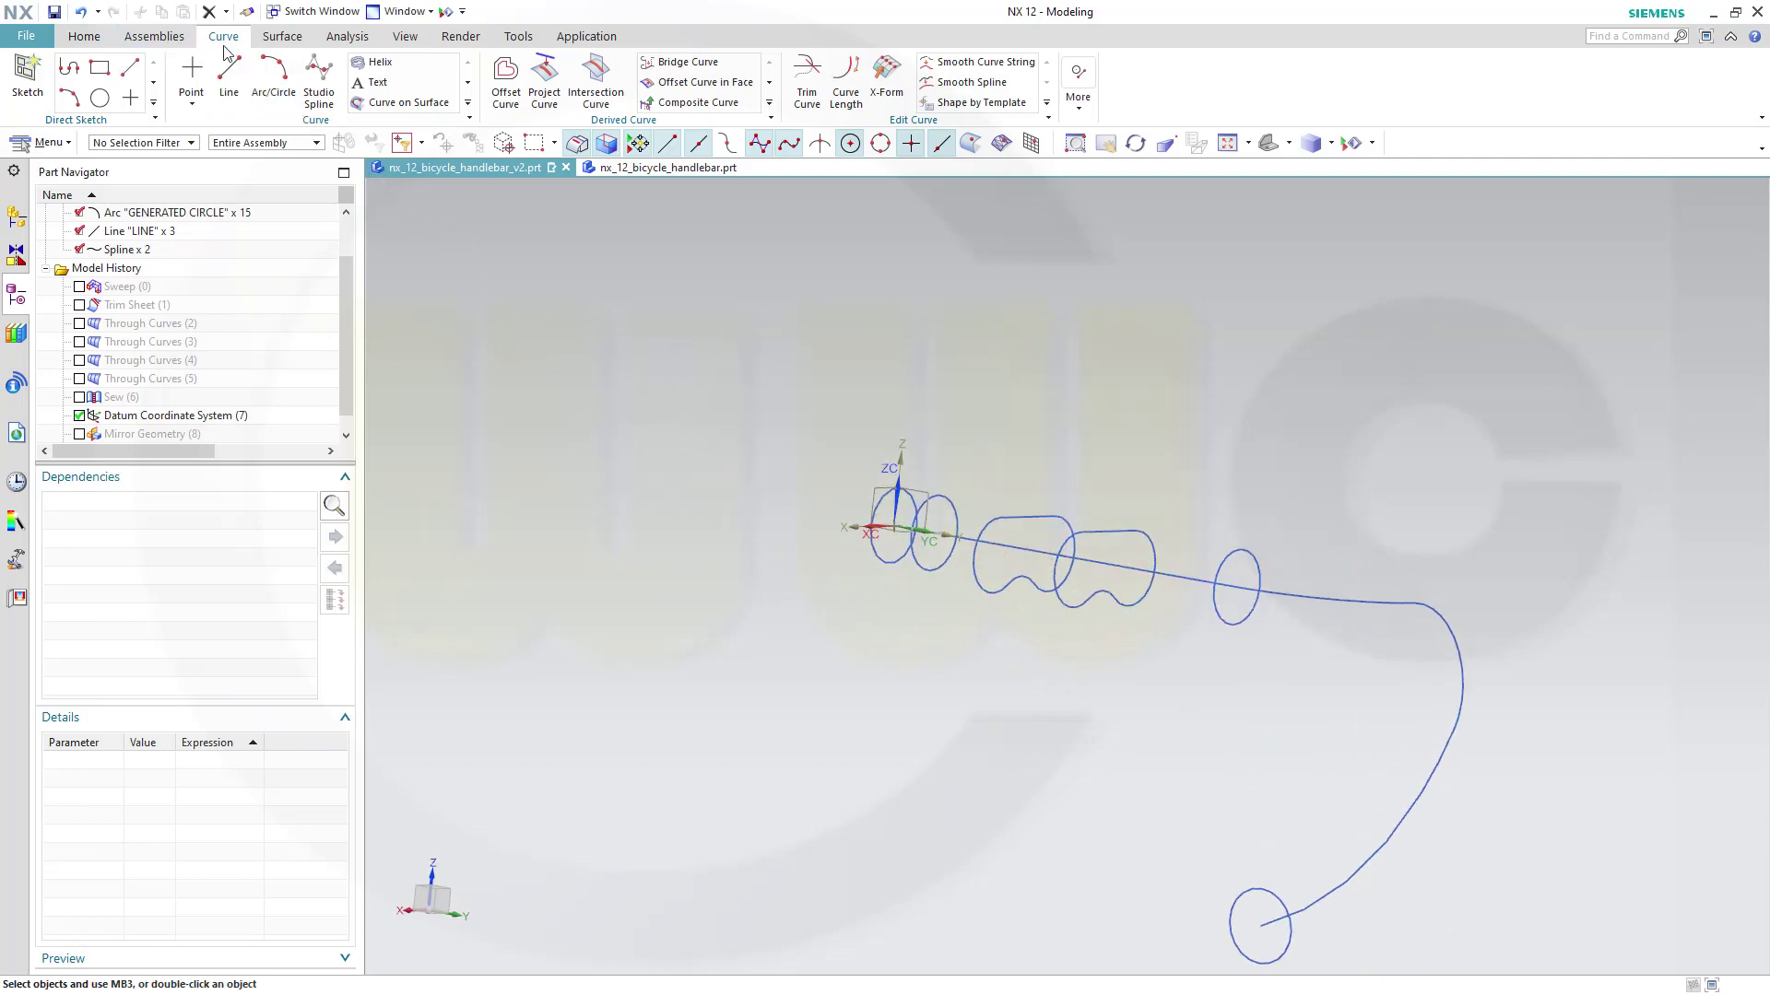
Sweep the end circle along the drop spline with Body Type set to Sheet
{"action": "left_click", "coordinate": [280, 37]}
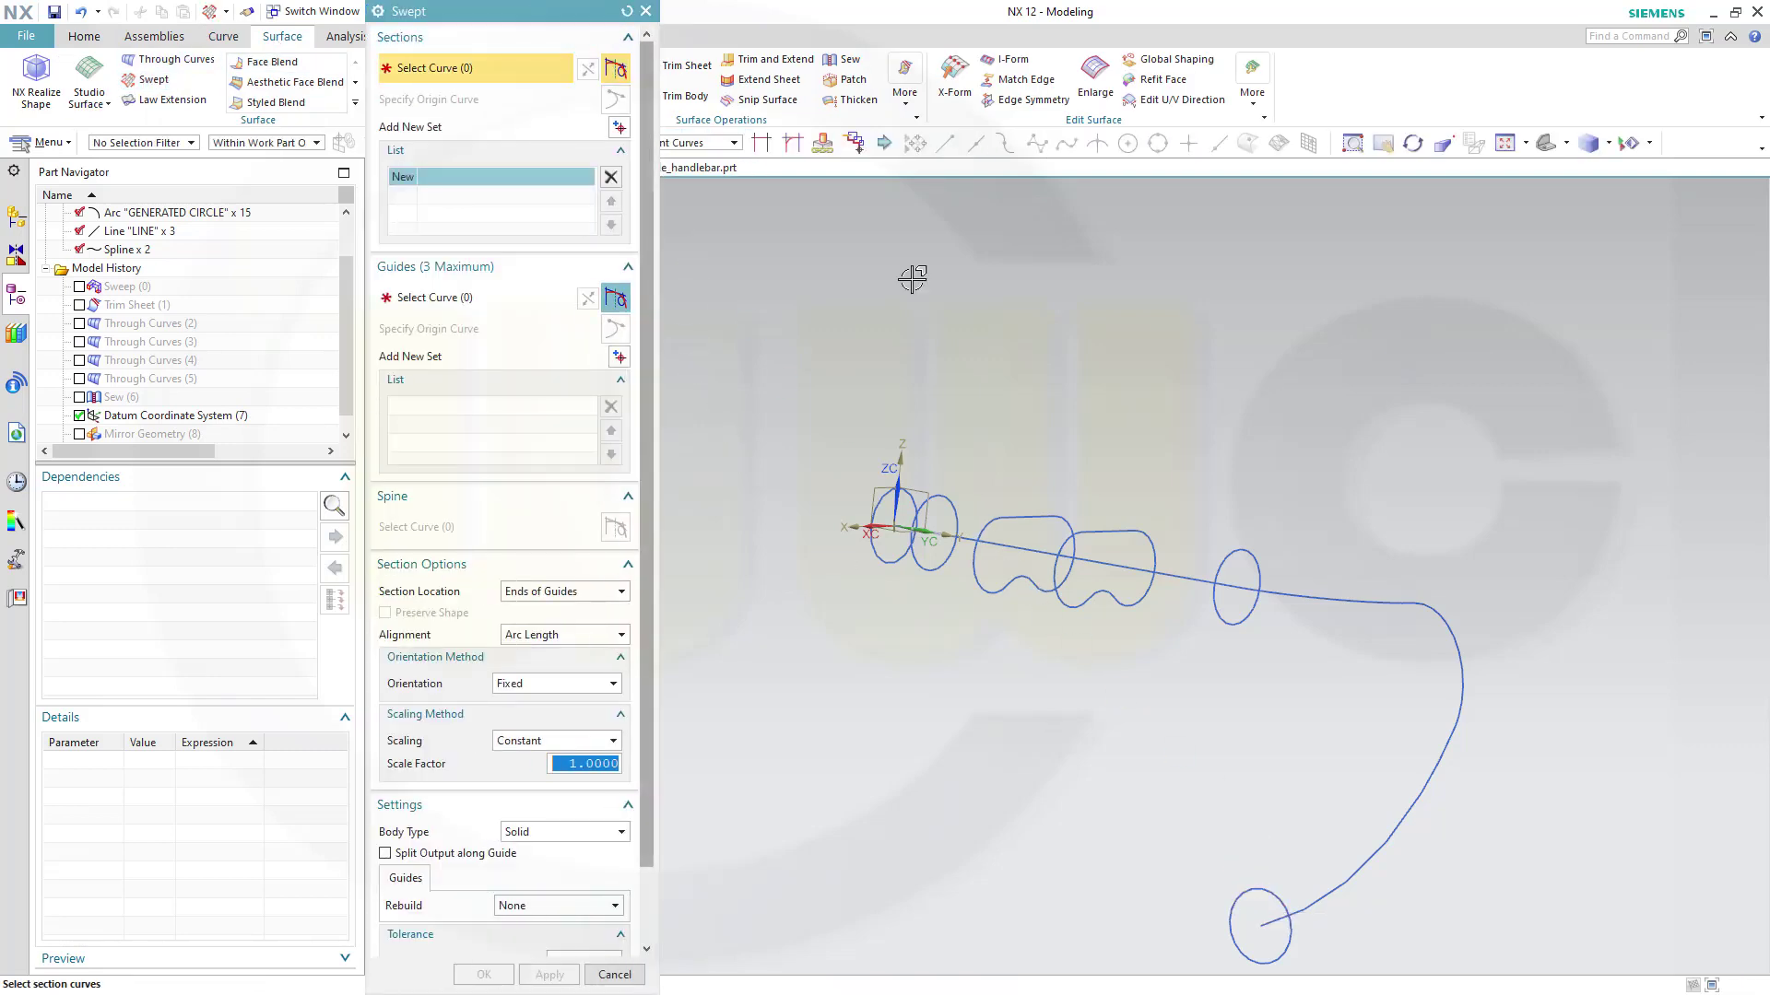
{"action": "left_click", "coordinate": [1261, 892]}
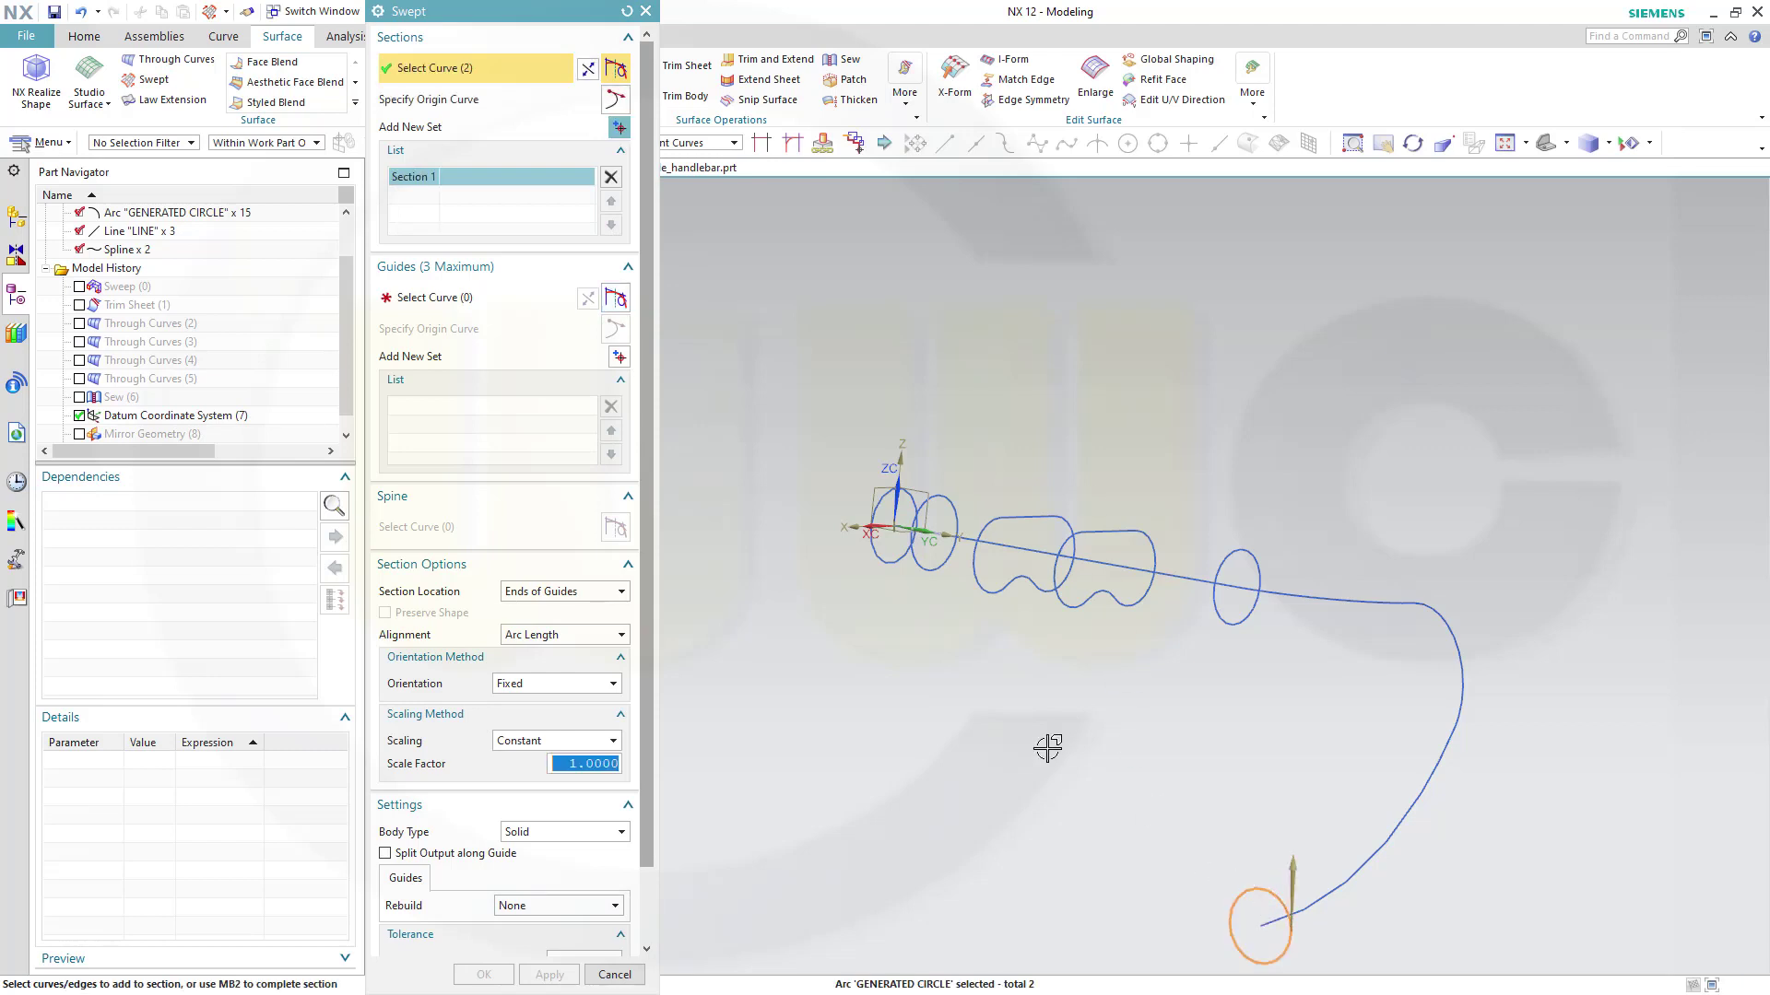
{"action": "left_click", "coordinate": [545, 306]}
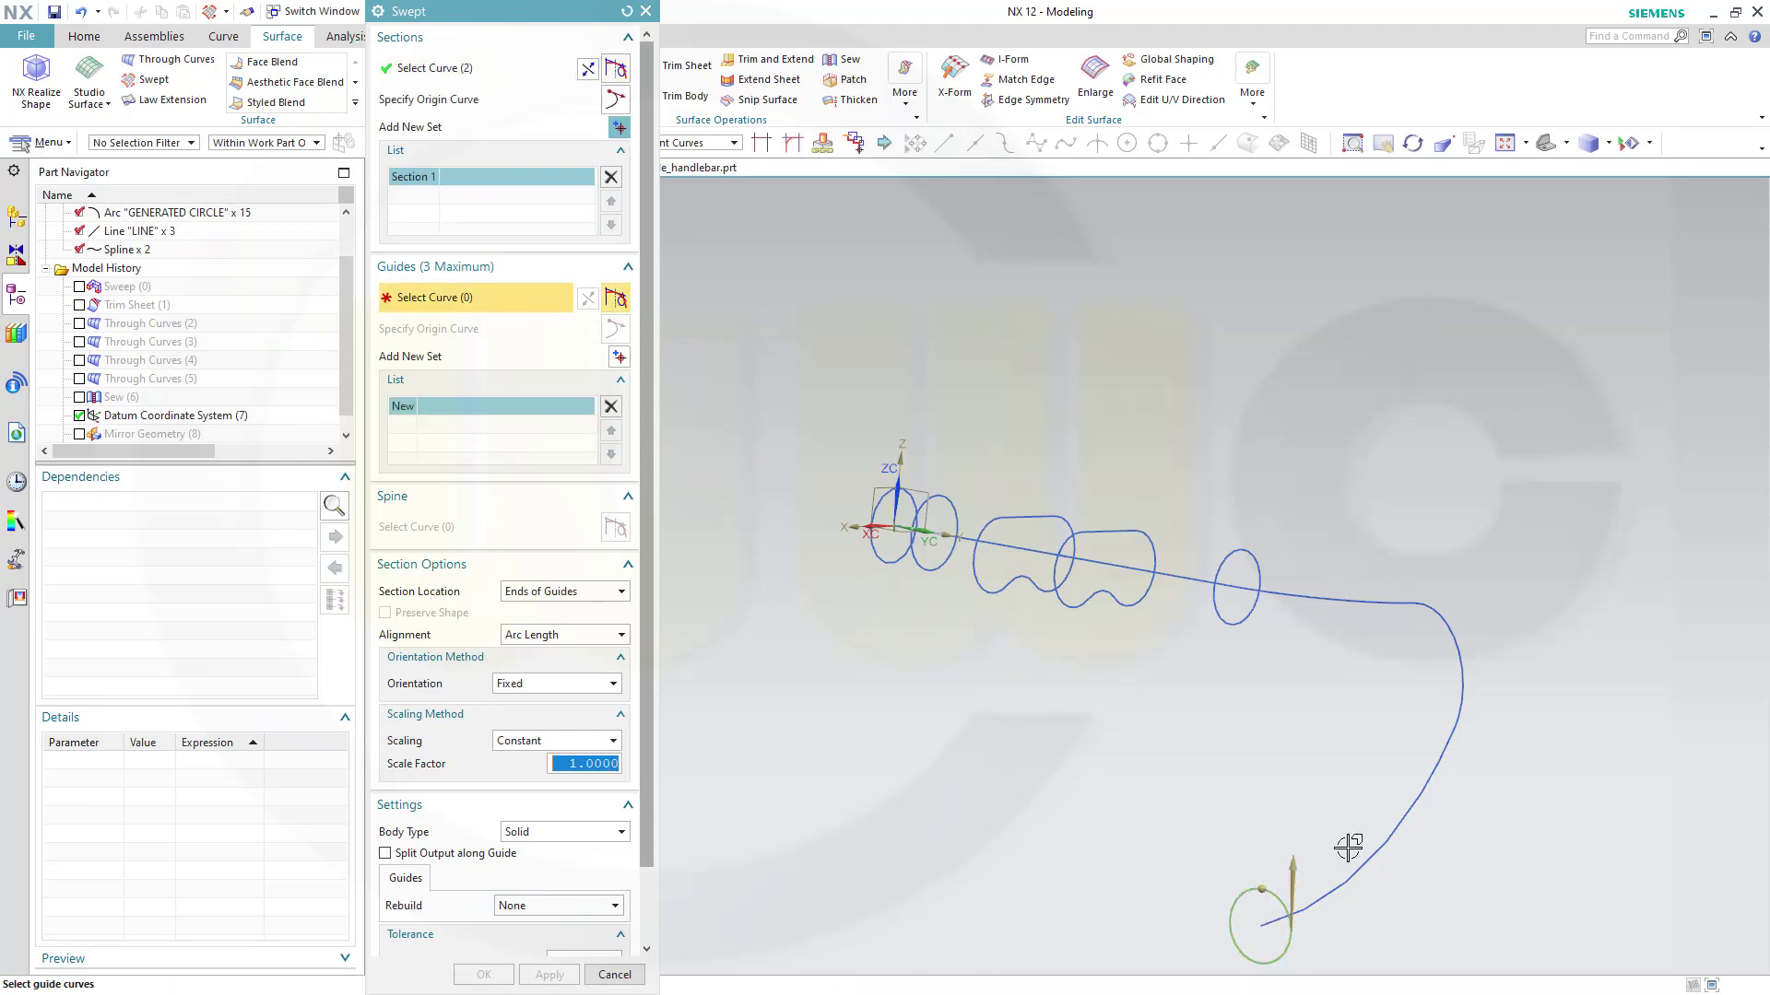
{"action": "left_click", "coordinate": [1336, 881]}
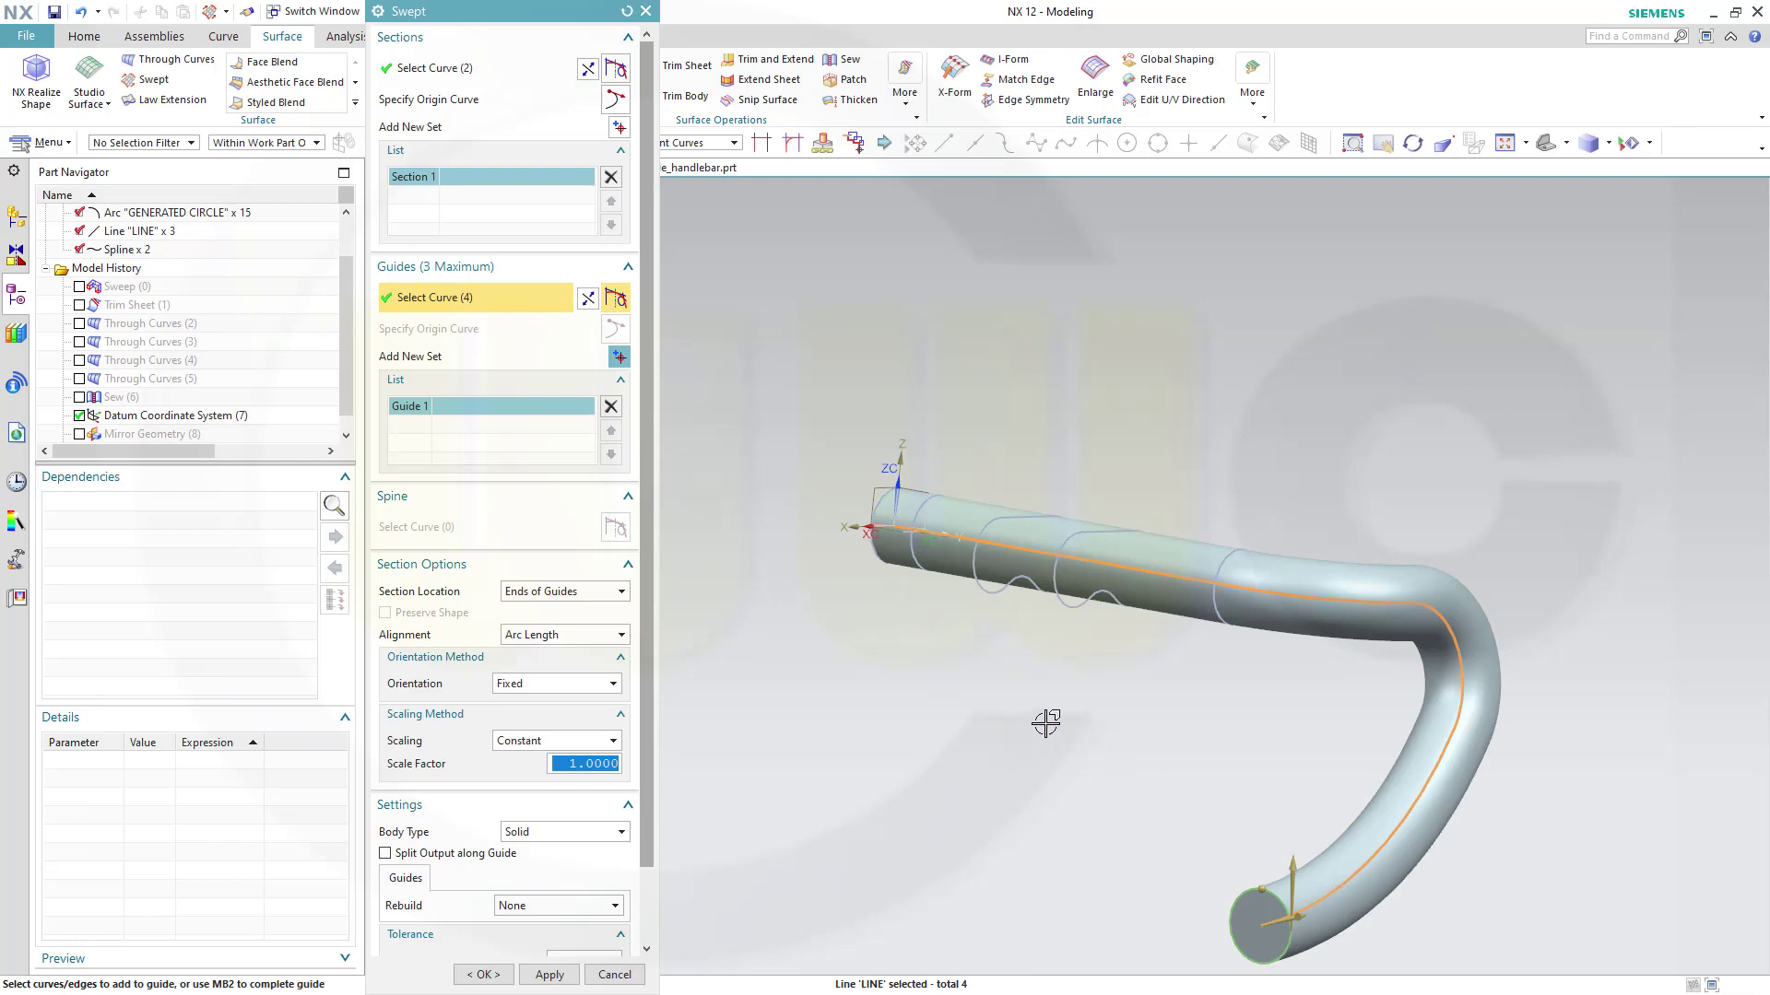
{"action": "left_click", "coordinate": [622, 832]}
{"action": "left_click", "coordinate": [572, 864]}
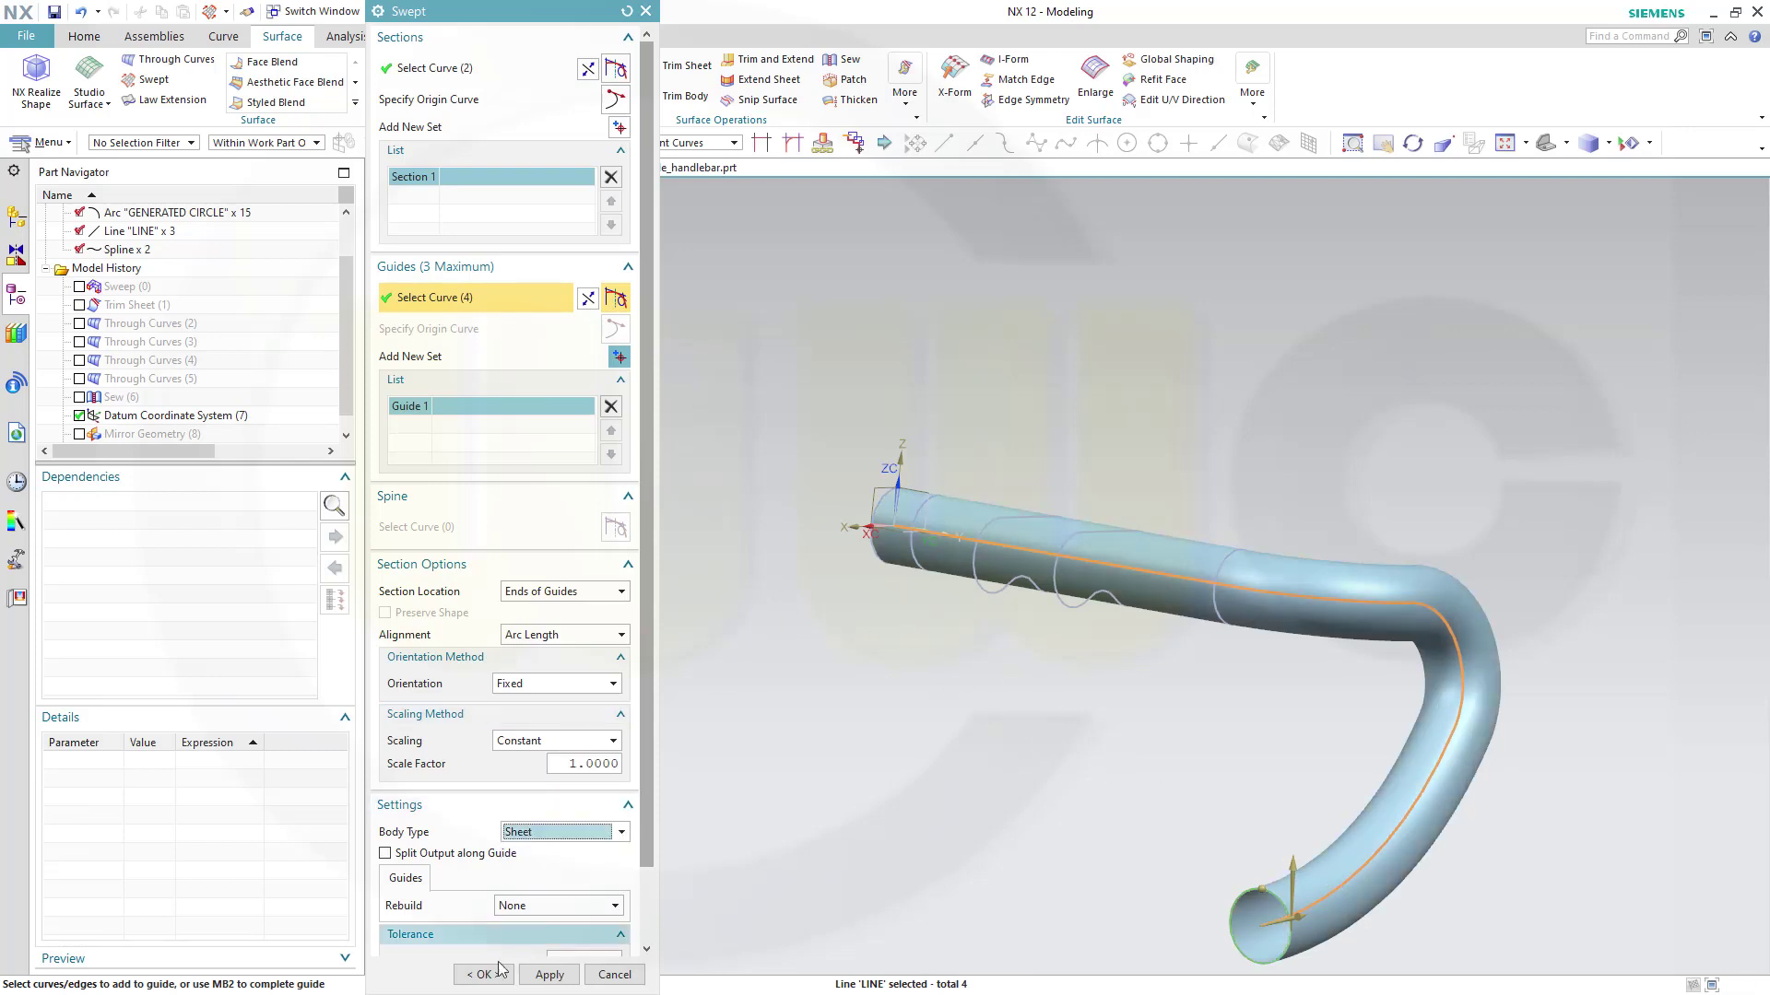
{"action": "left_click", "coordinate": [483, 974]}
{"action": "middle_click_drag", "start_coordinate": [856, 791], "coordinate": [954, 799]}
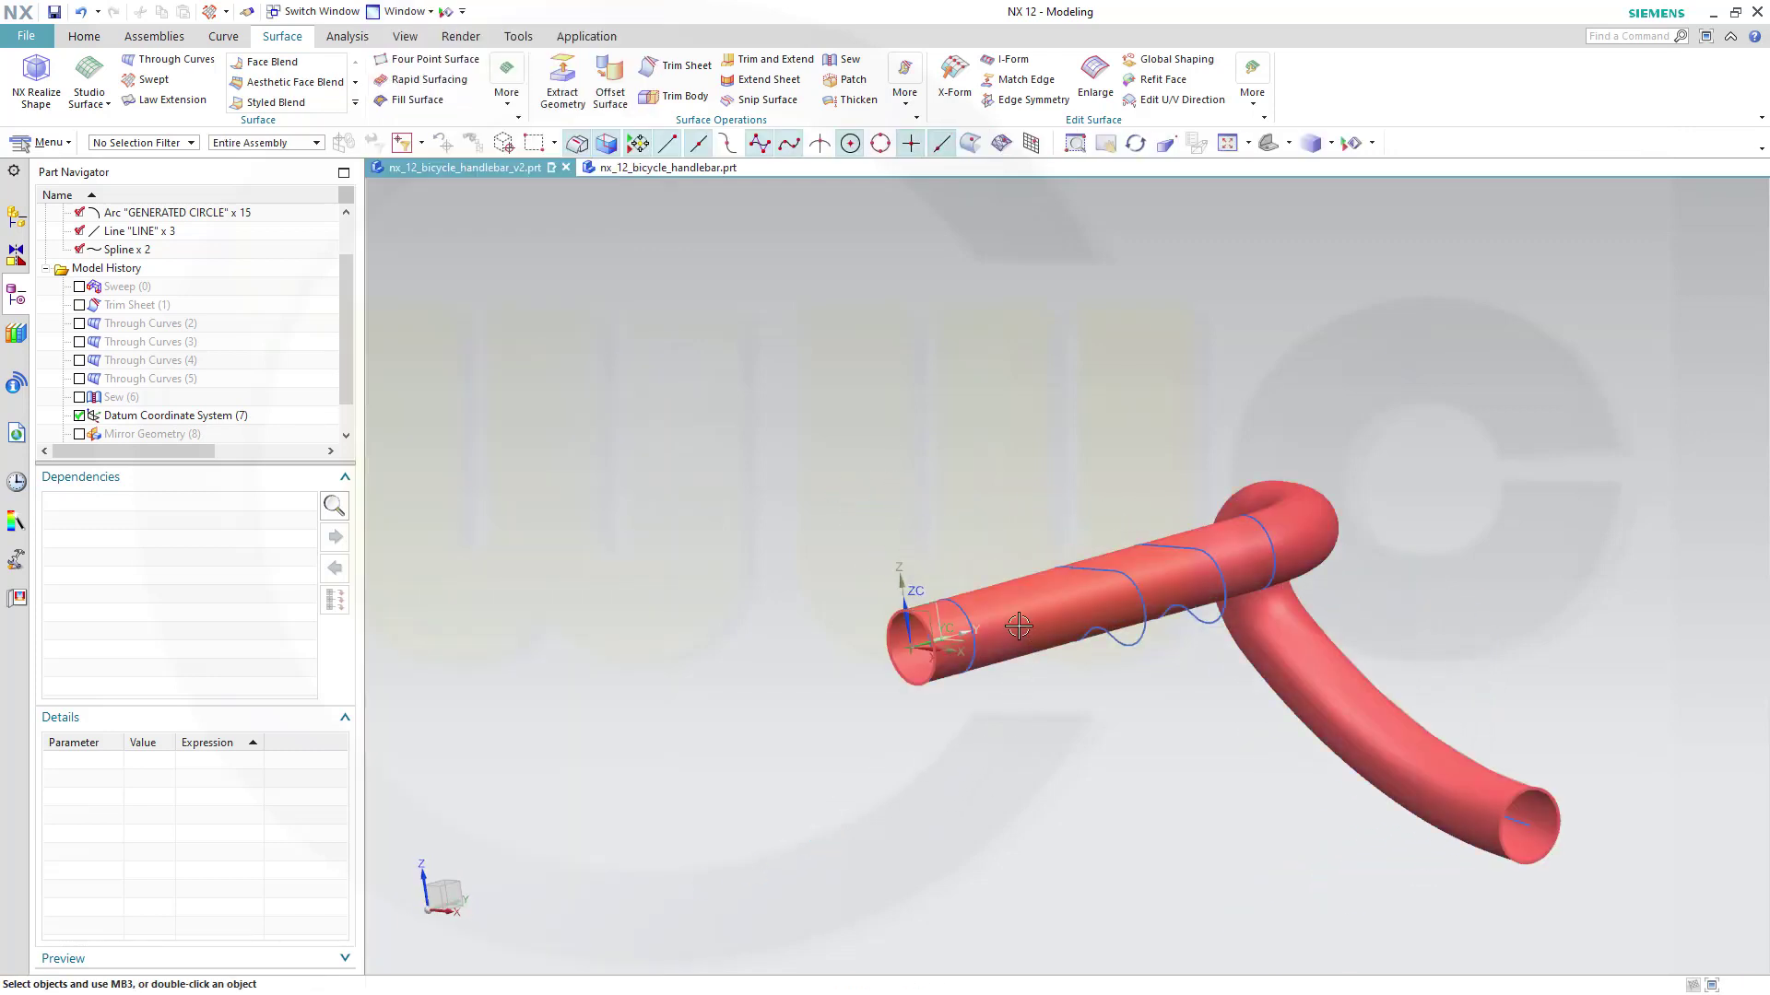
Hide the swept tube body
{"action": "right_click", "coordinate": [994, 593]}
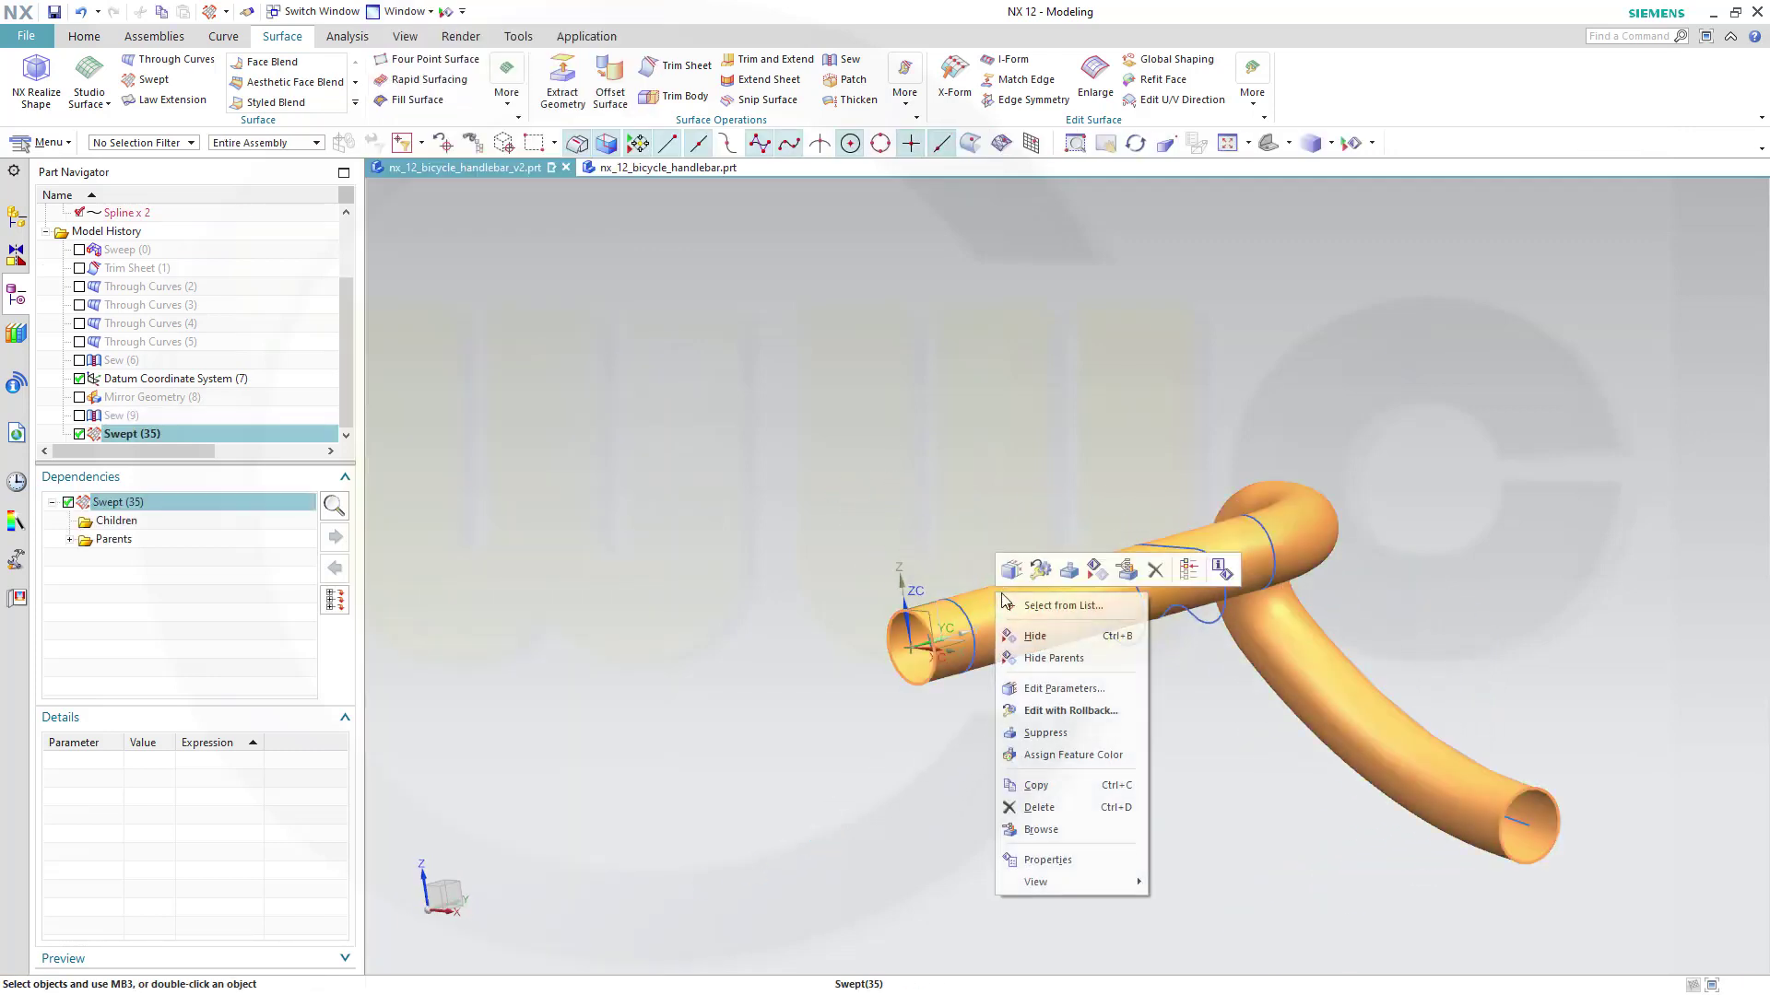
{"action": "left_click", "coordinate": [1029, 636]}
{"action": "scroll", "coordinate": [1024, 670], "scroll_direction": "up", "scroll_amount": 4}
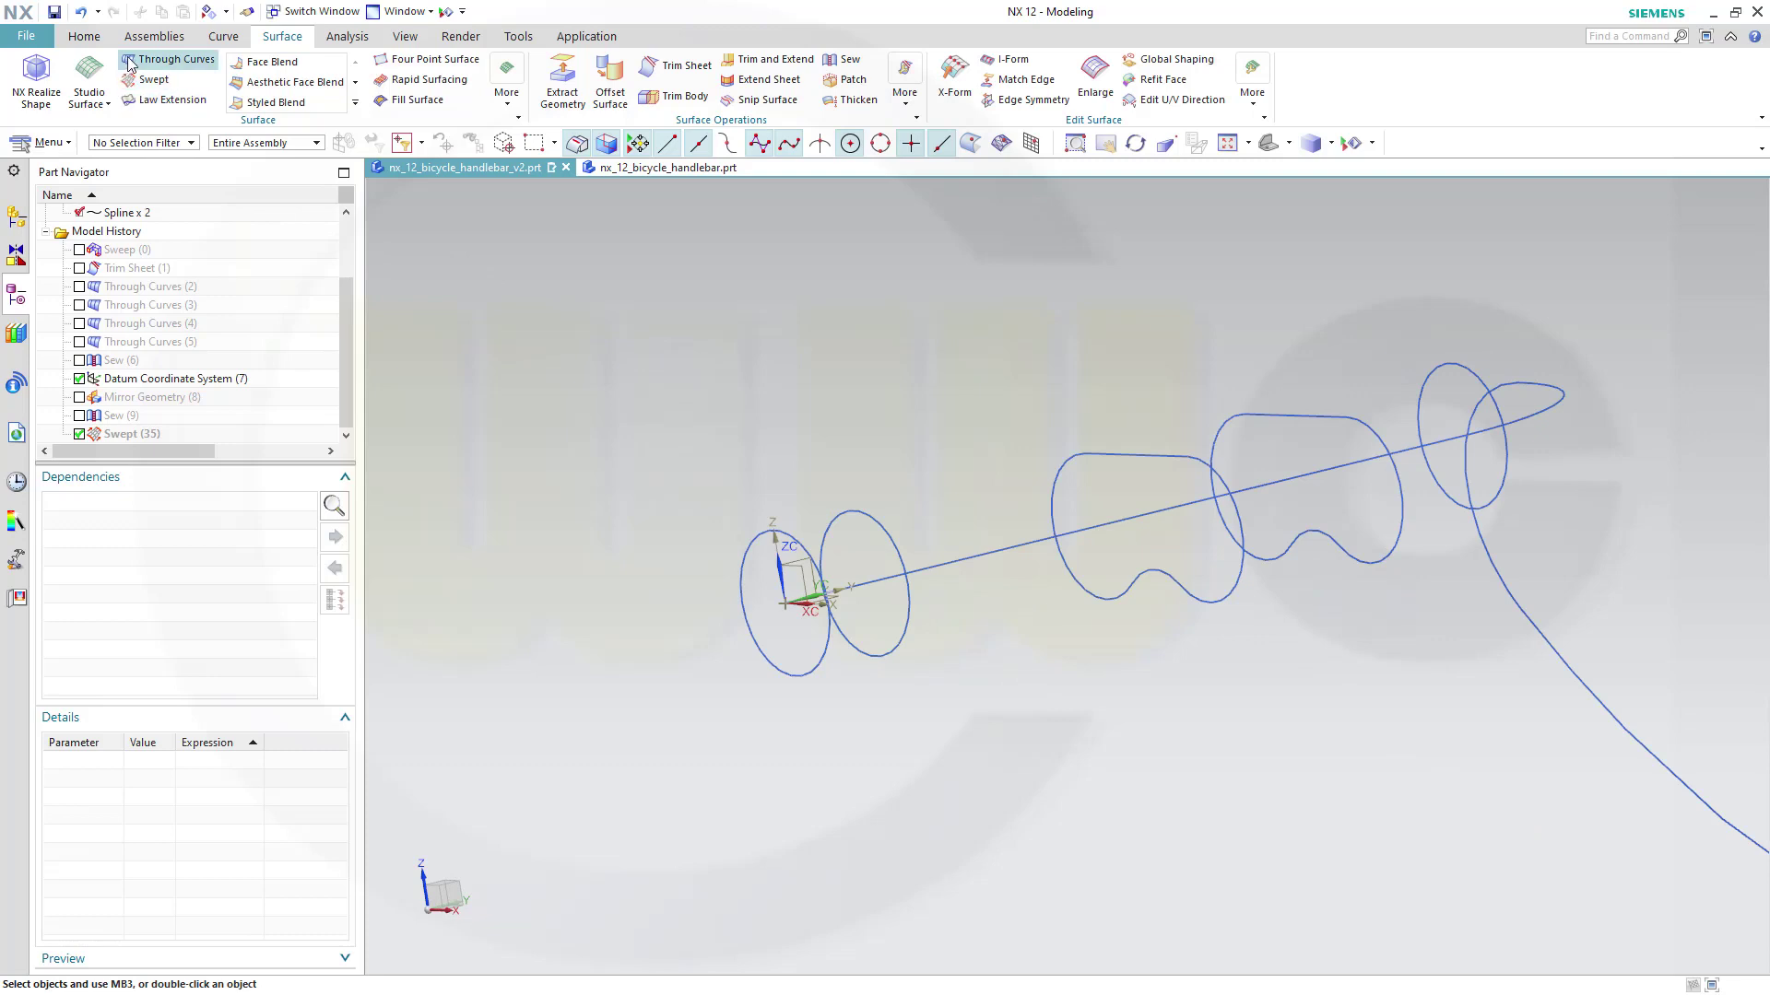
Create a line from the WCS origin along ZC, from -20 to 20
{"action": "left_click", "coordinate": [236, 39]}
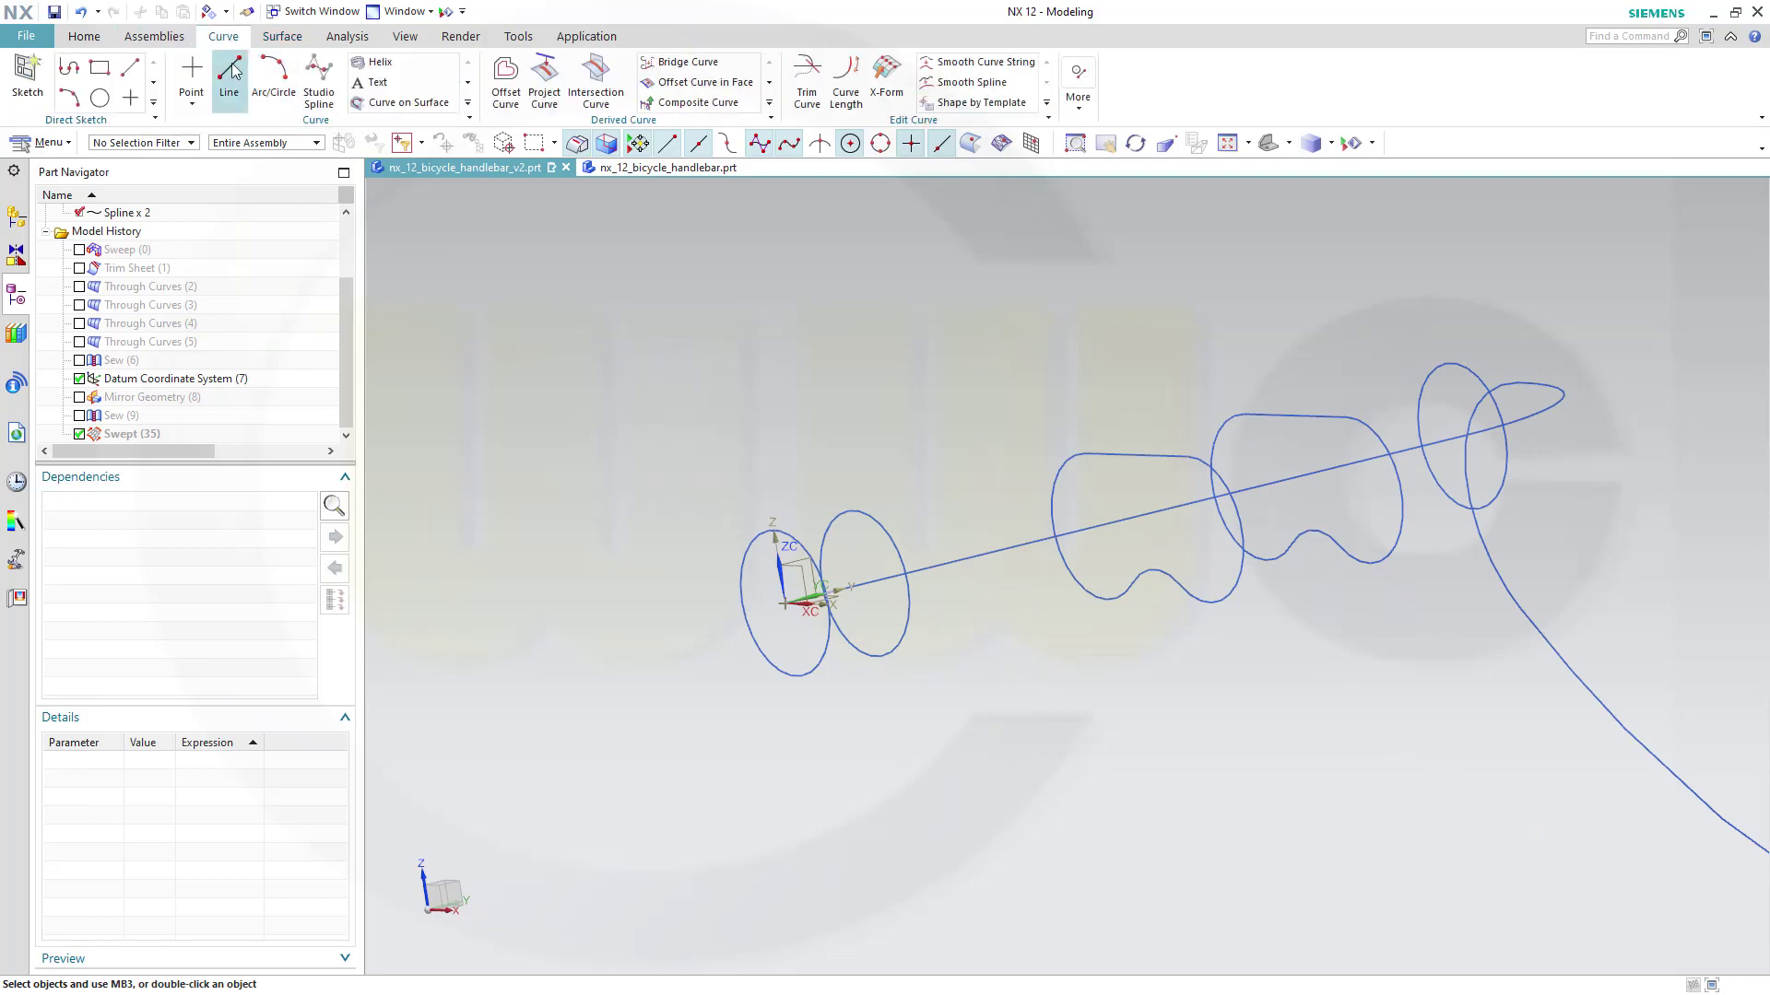
{"action": "left_click", "coordinate": [229, 70]}
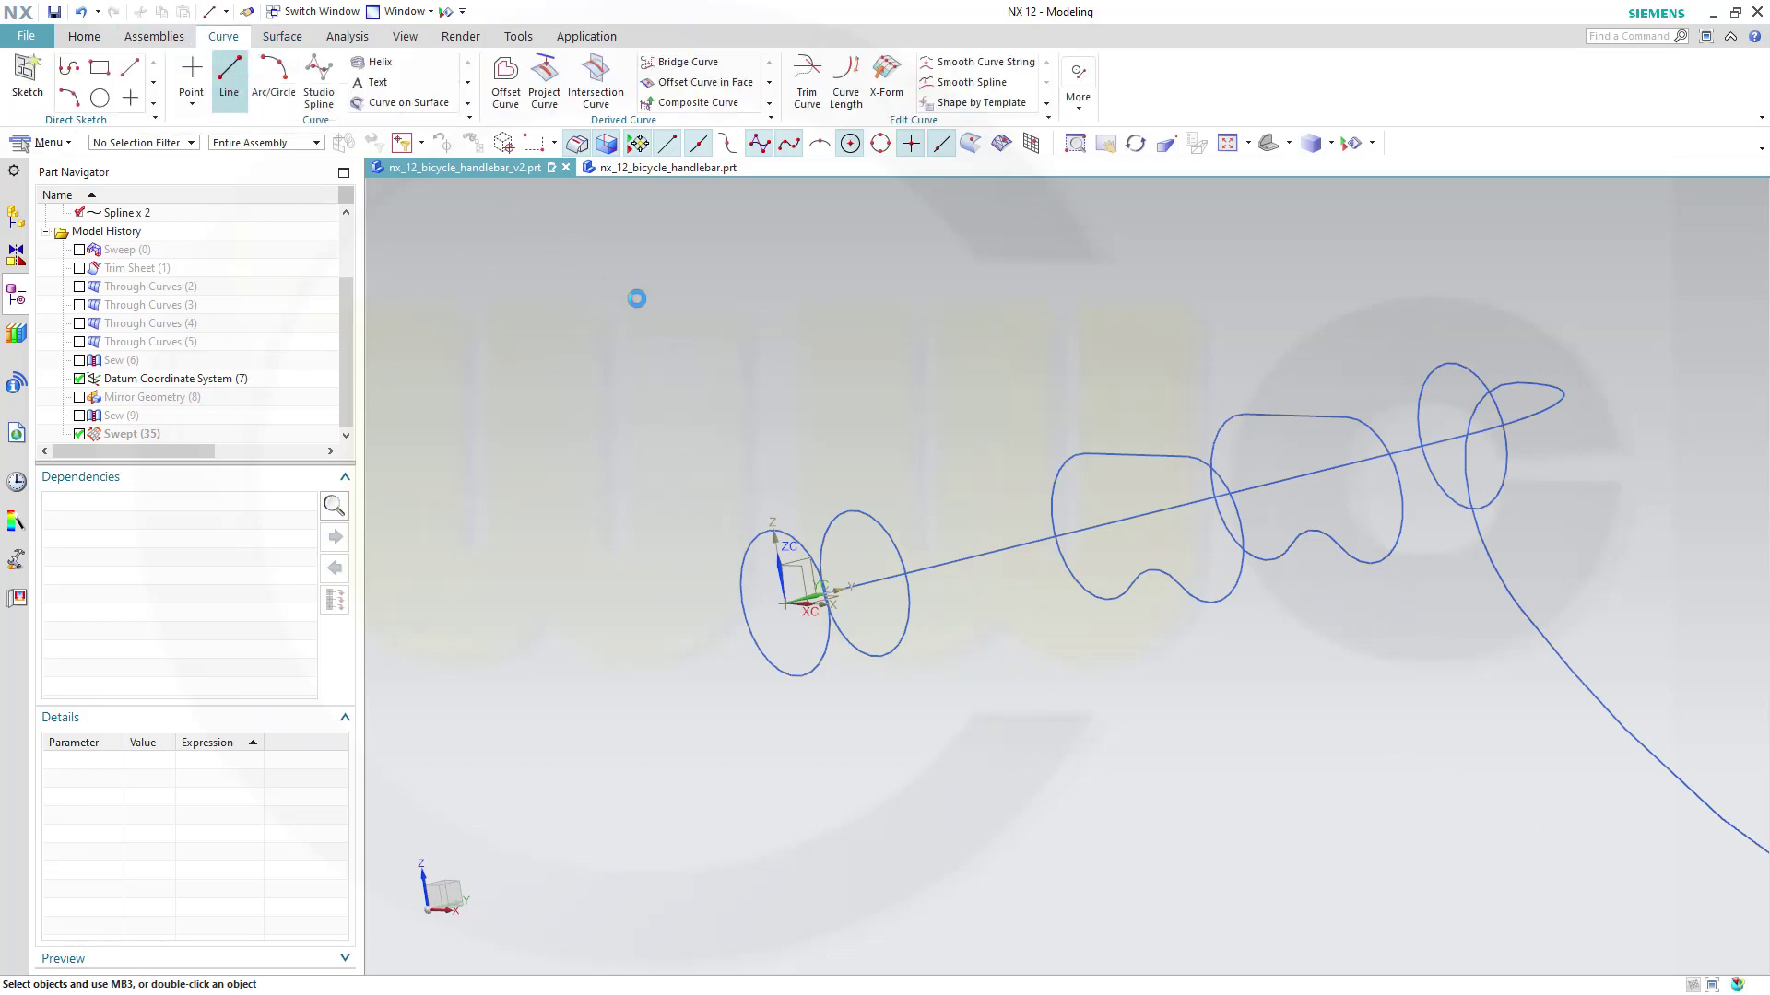
{"action": "left_click", "coordinate": [784, 603]}
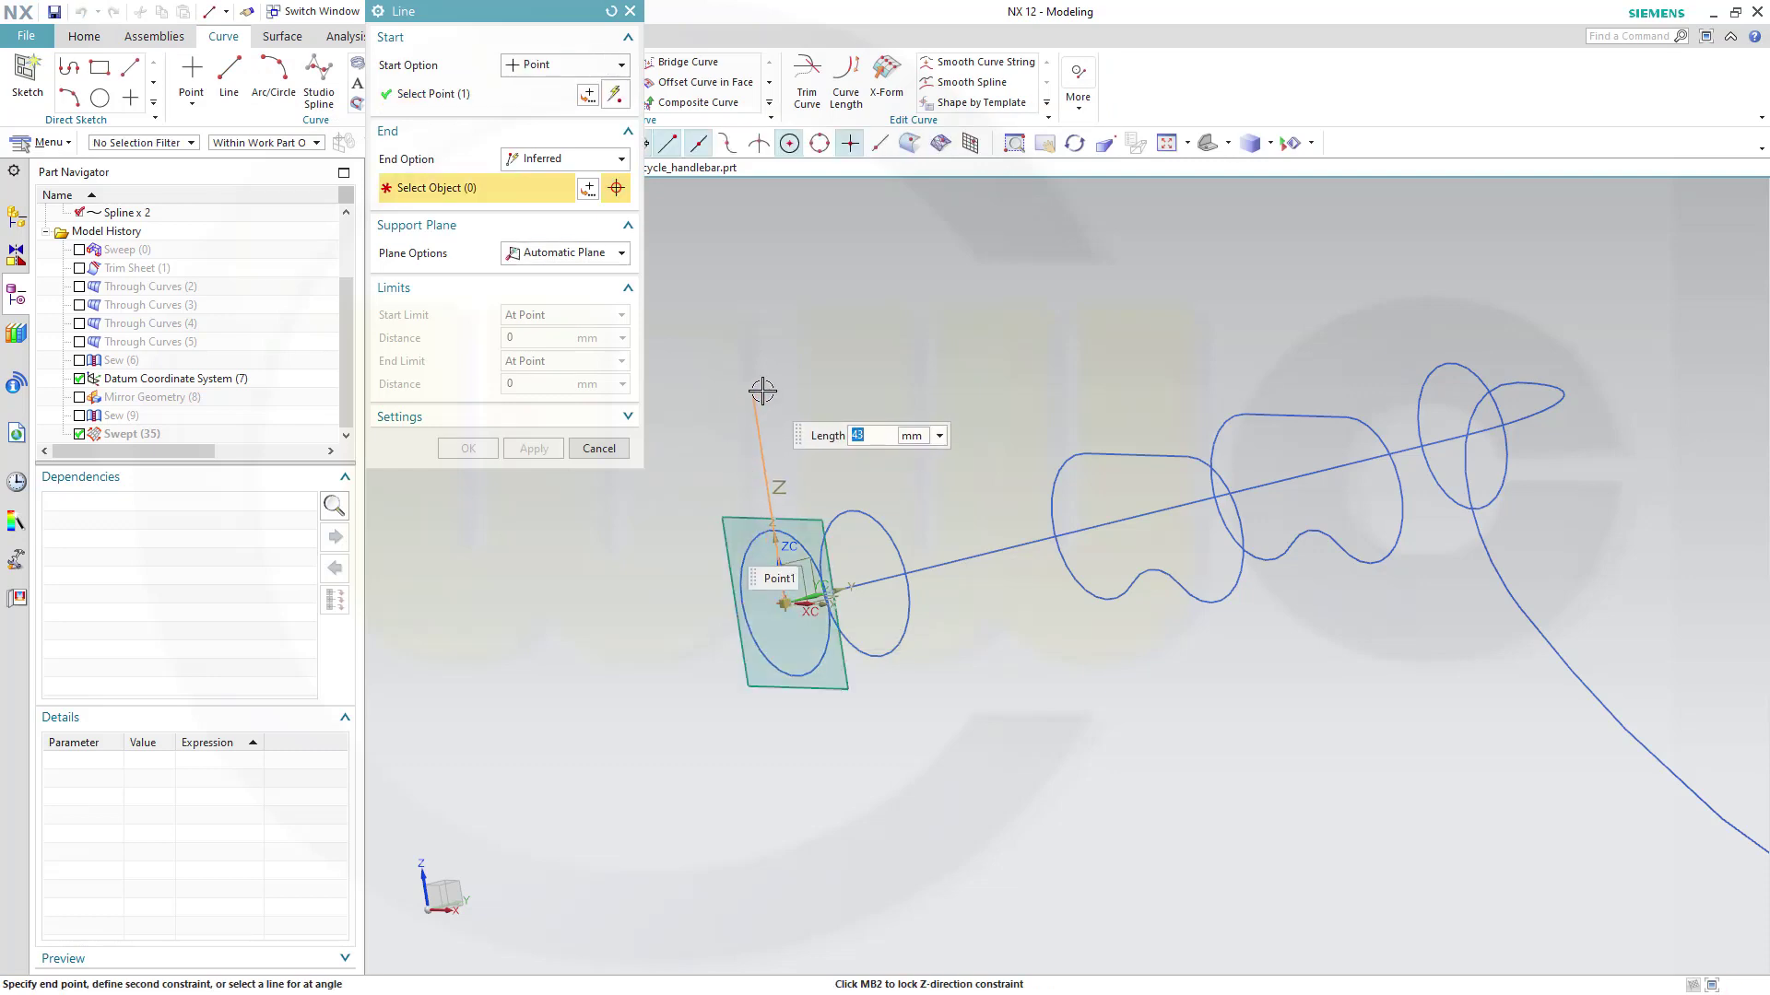
{"action": "type", "text": "20"}
{"action": "key", "text": "Return"}
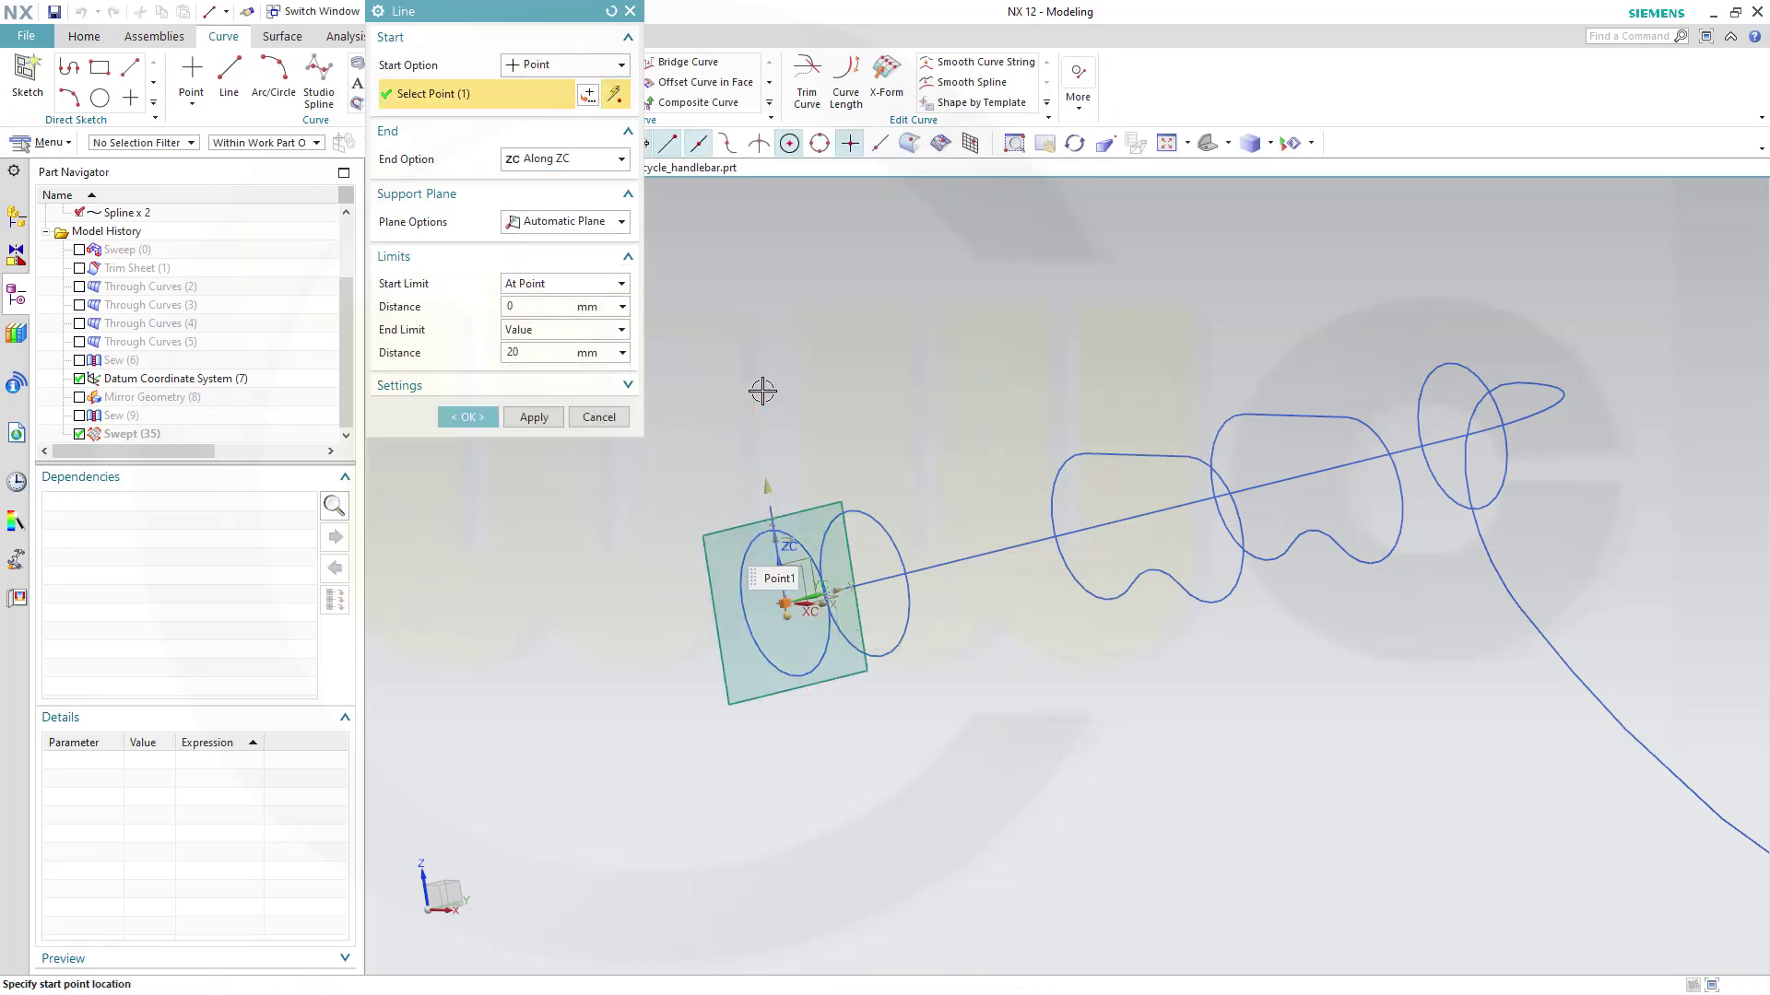
{"action": "left_click", "coordinate": [554, 305]}
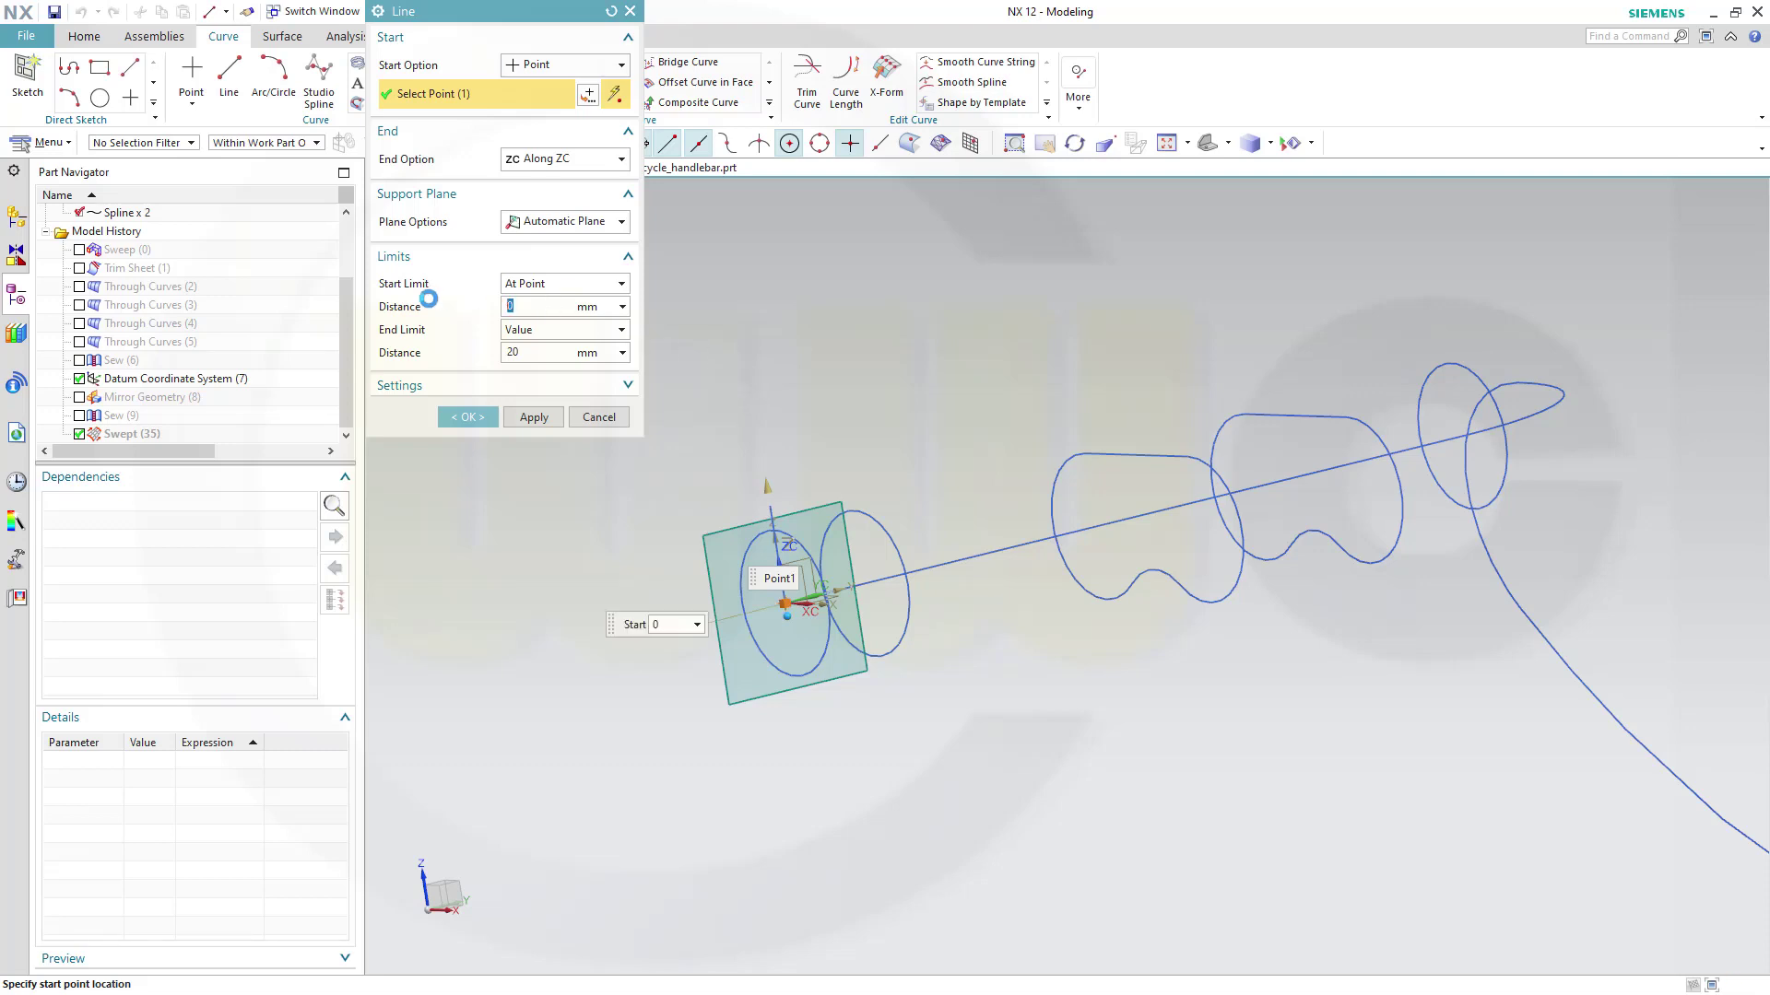
{"action": "type", "text": "-20"}
{"action": "key", "text": "Return"}
{"action": "left_click", "coordinate": [467, 417]}
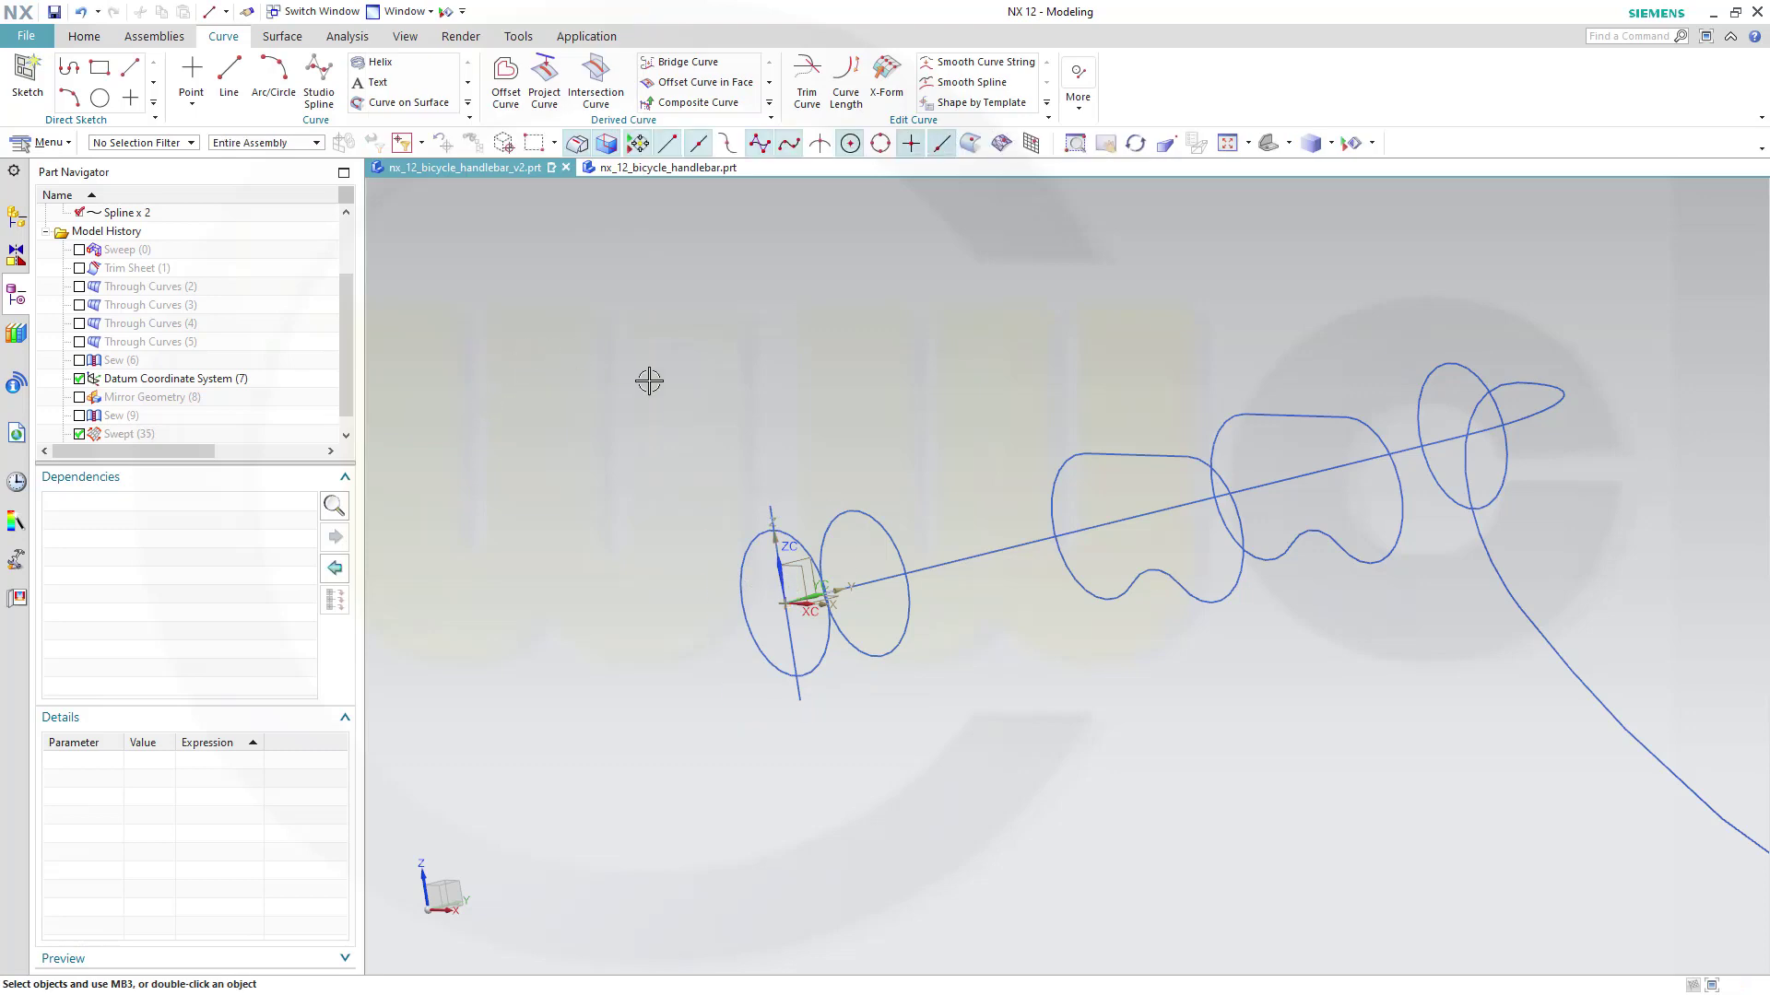
Sweep the ZC line along the long spline as a Sheet body, creating Swept (37)
{"action": "left_click", "coordinate": [226, 11]}
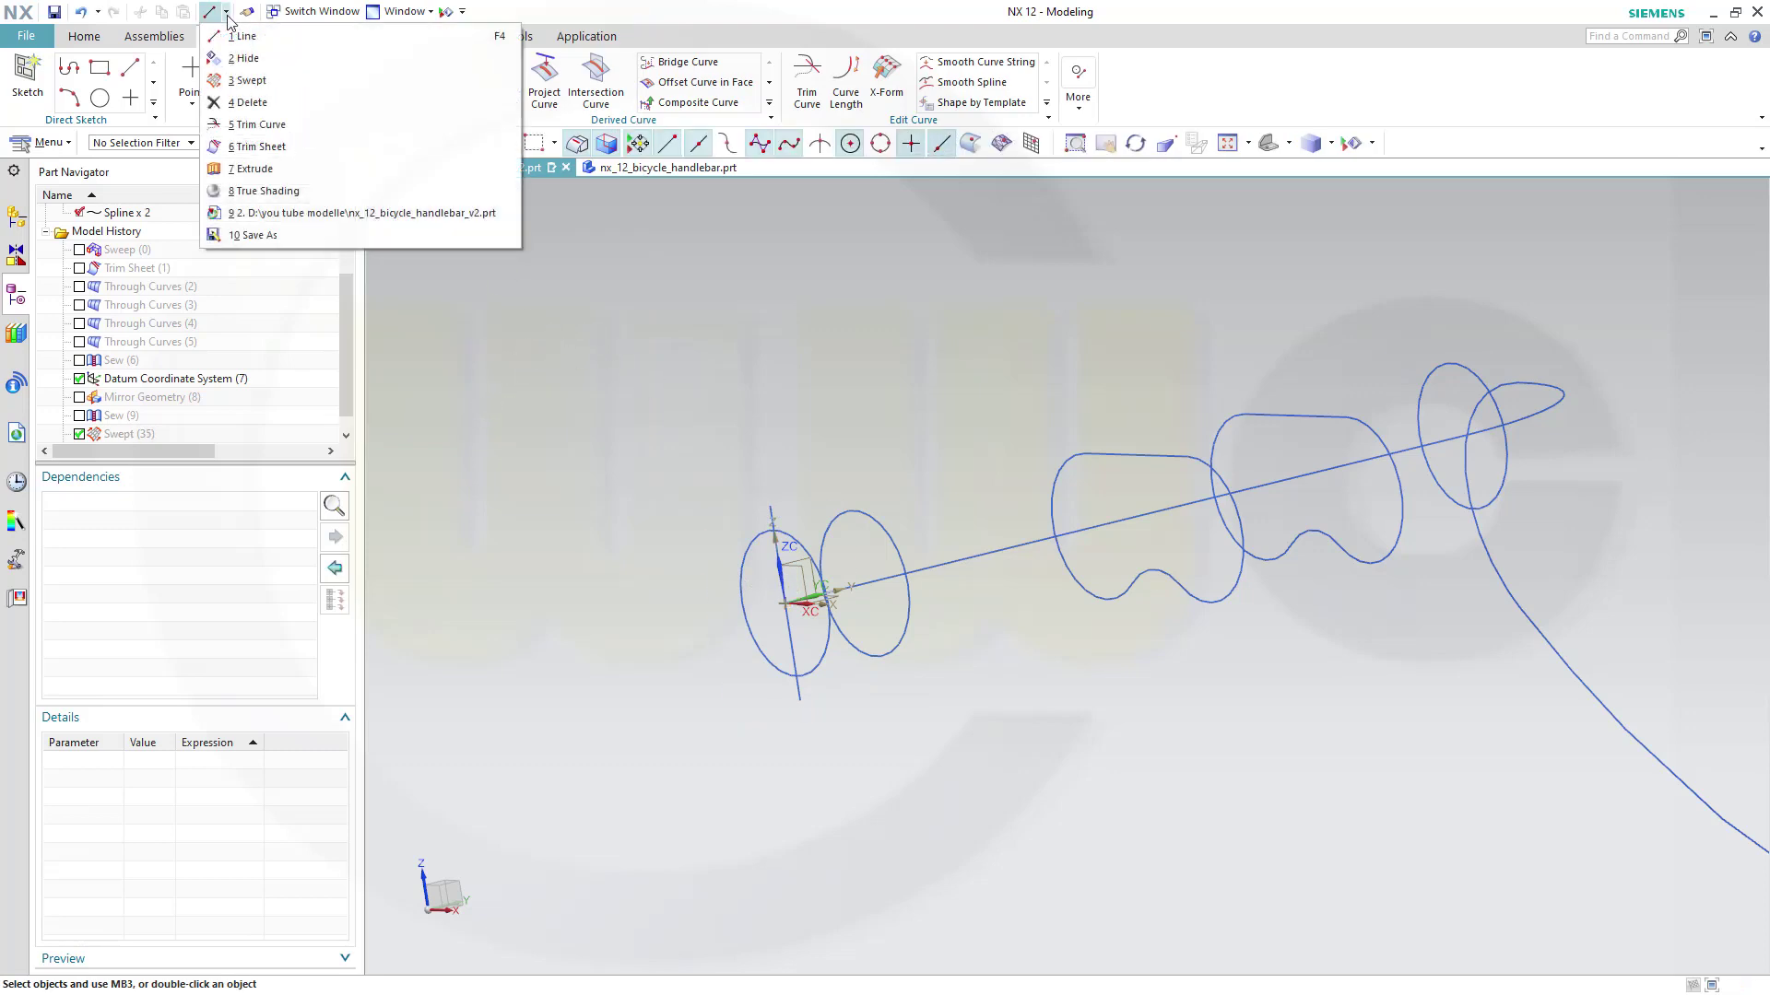
{"action": "left_click", "coordinate": [790, 640]}
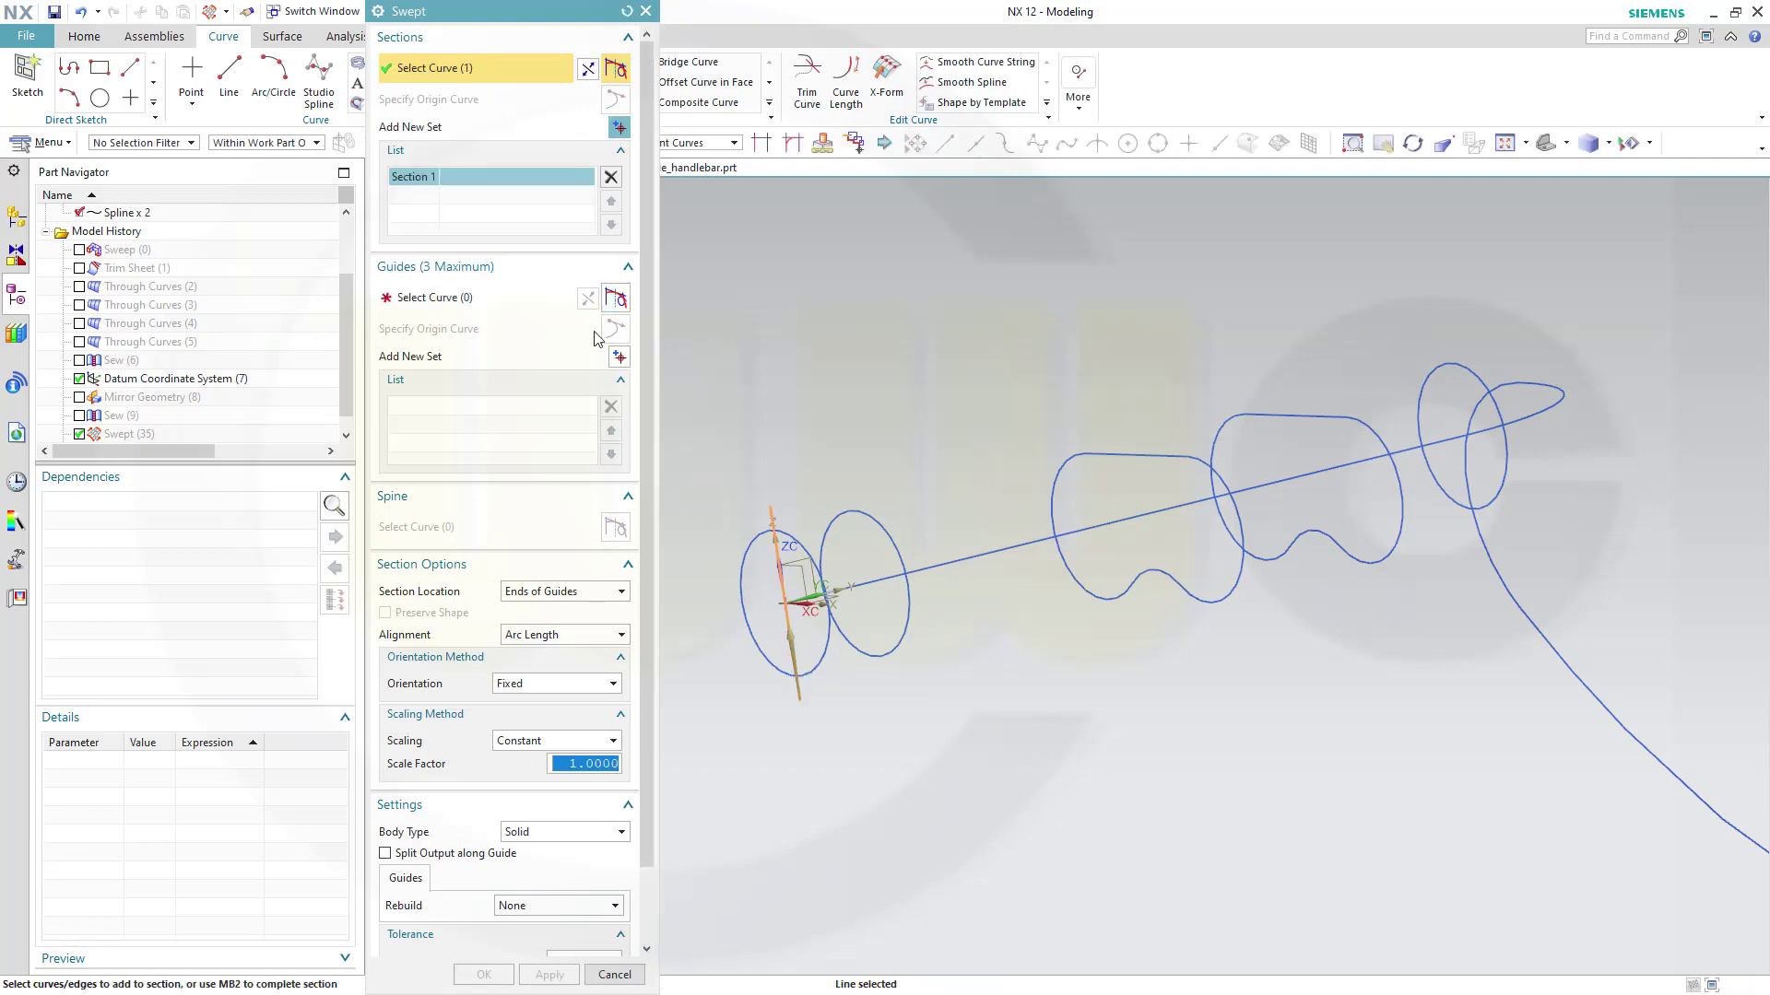
{"action": "left_click", "coordinate": [559, 296]}
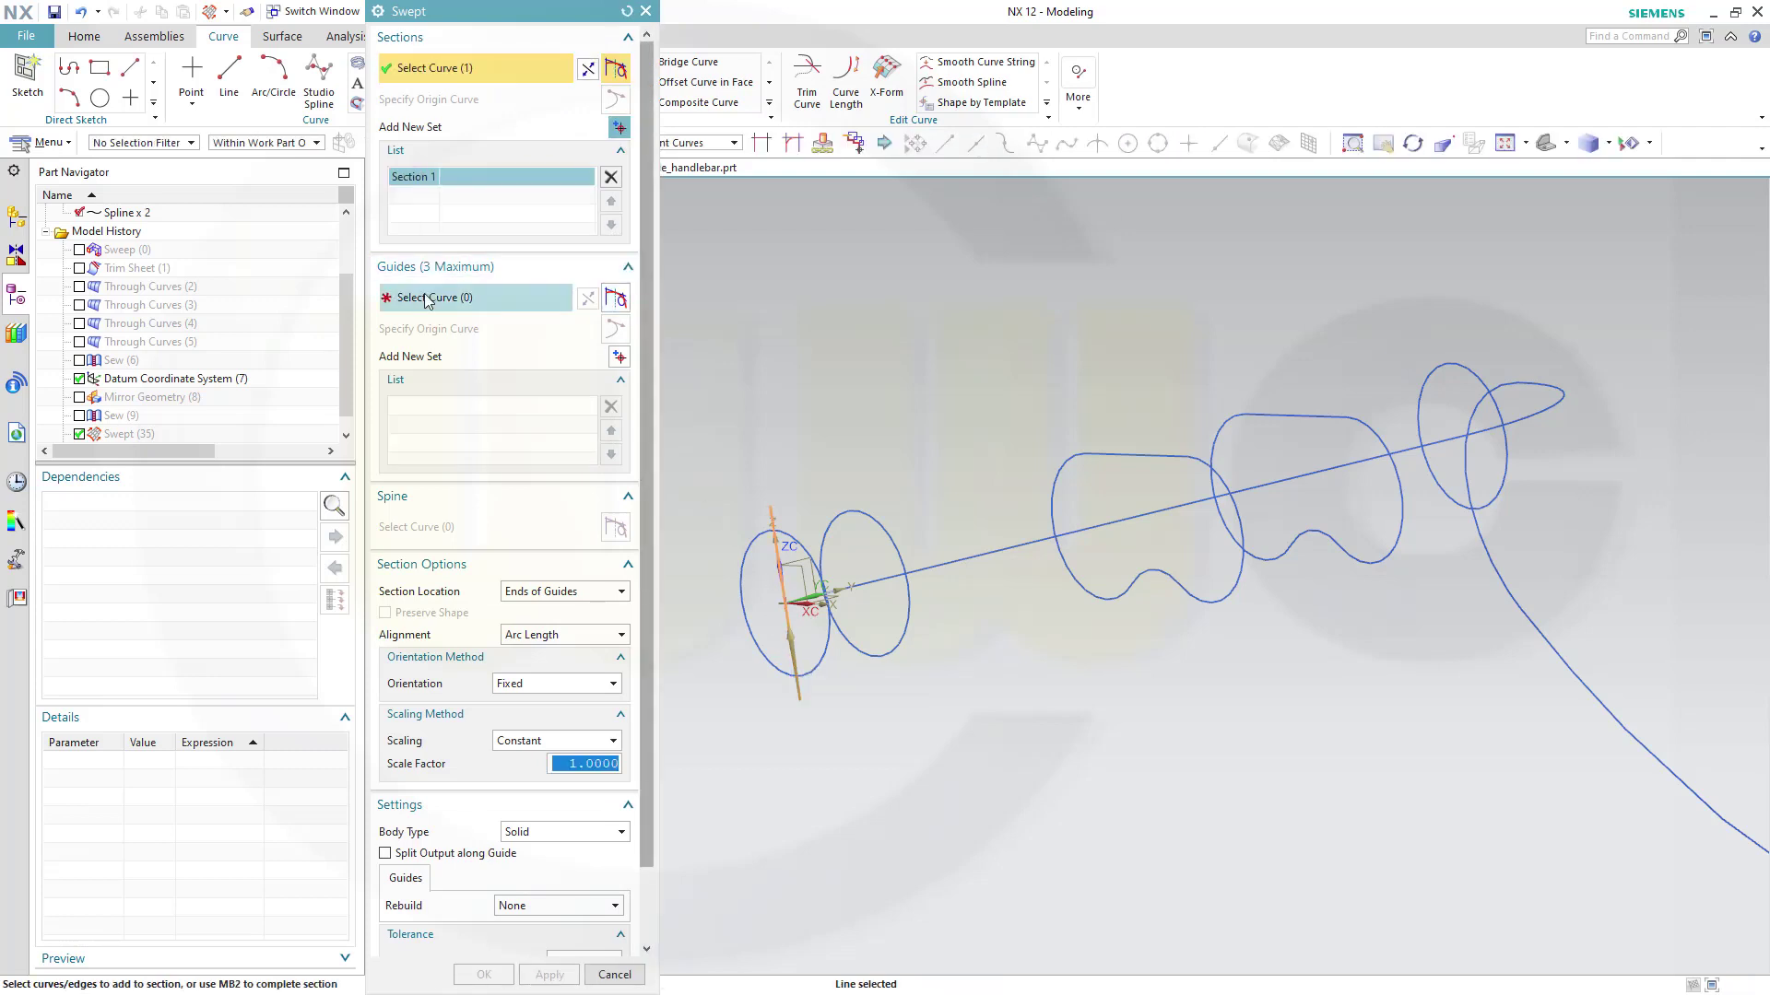
{"action": "left_click", "coordinate": [956, 546]}
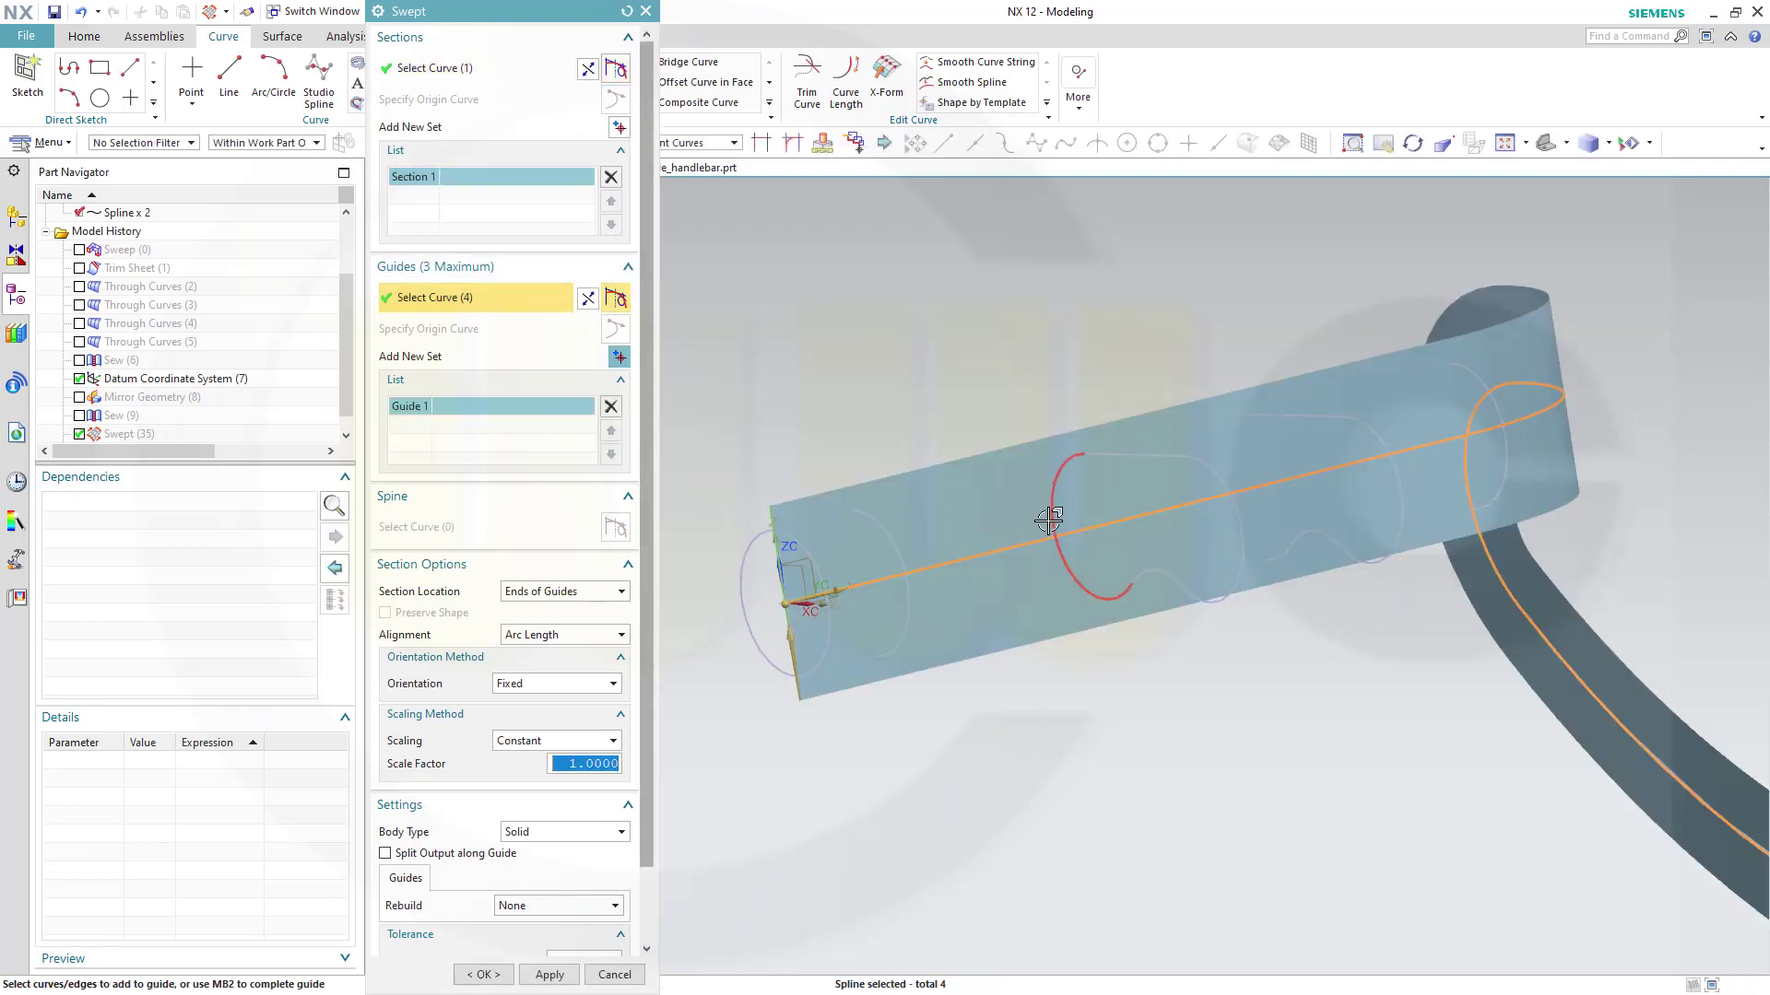
{"action": "left_click", "coordinate": [608, 832]}
{"action": "left_click", "coordinate": [568, 861]}
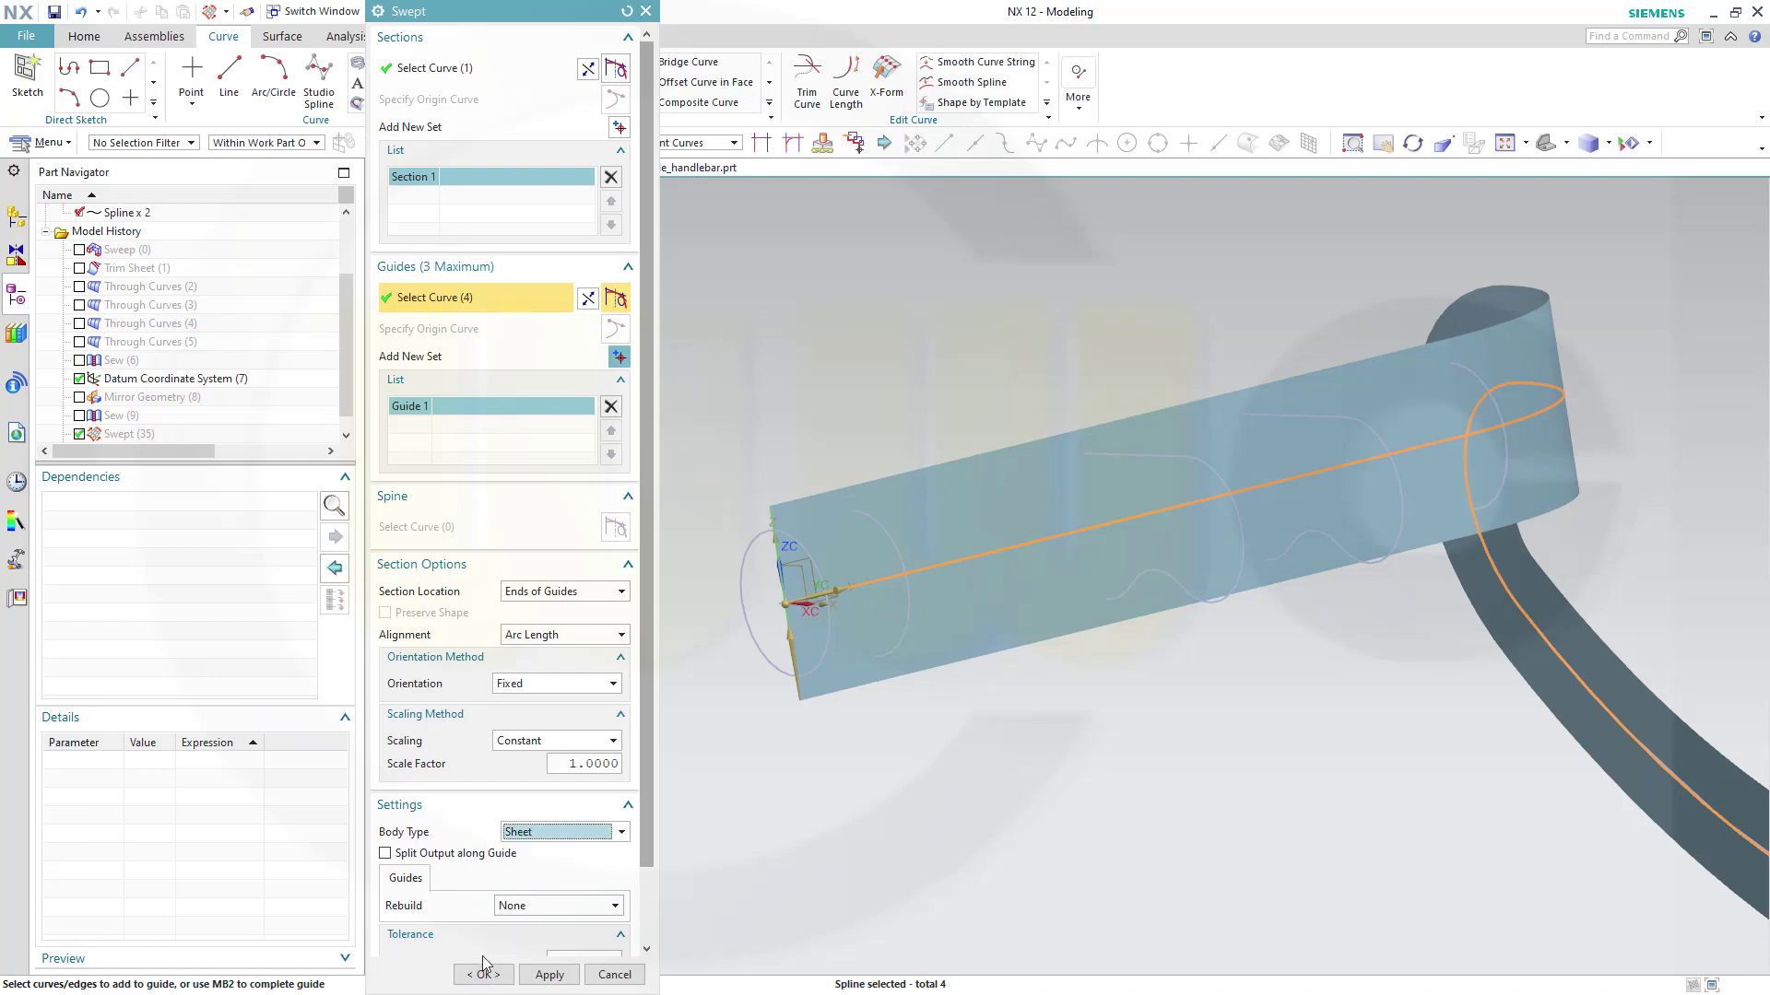
{"action": "left_click", "coordinate": [483, 974]}
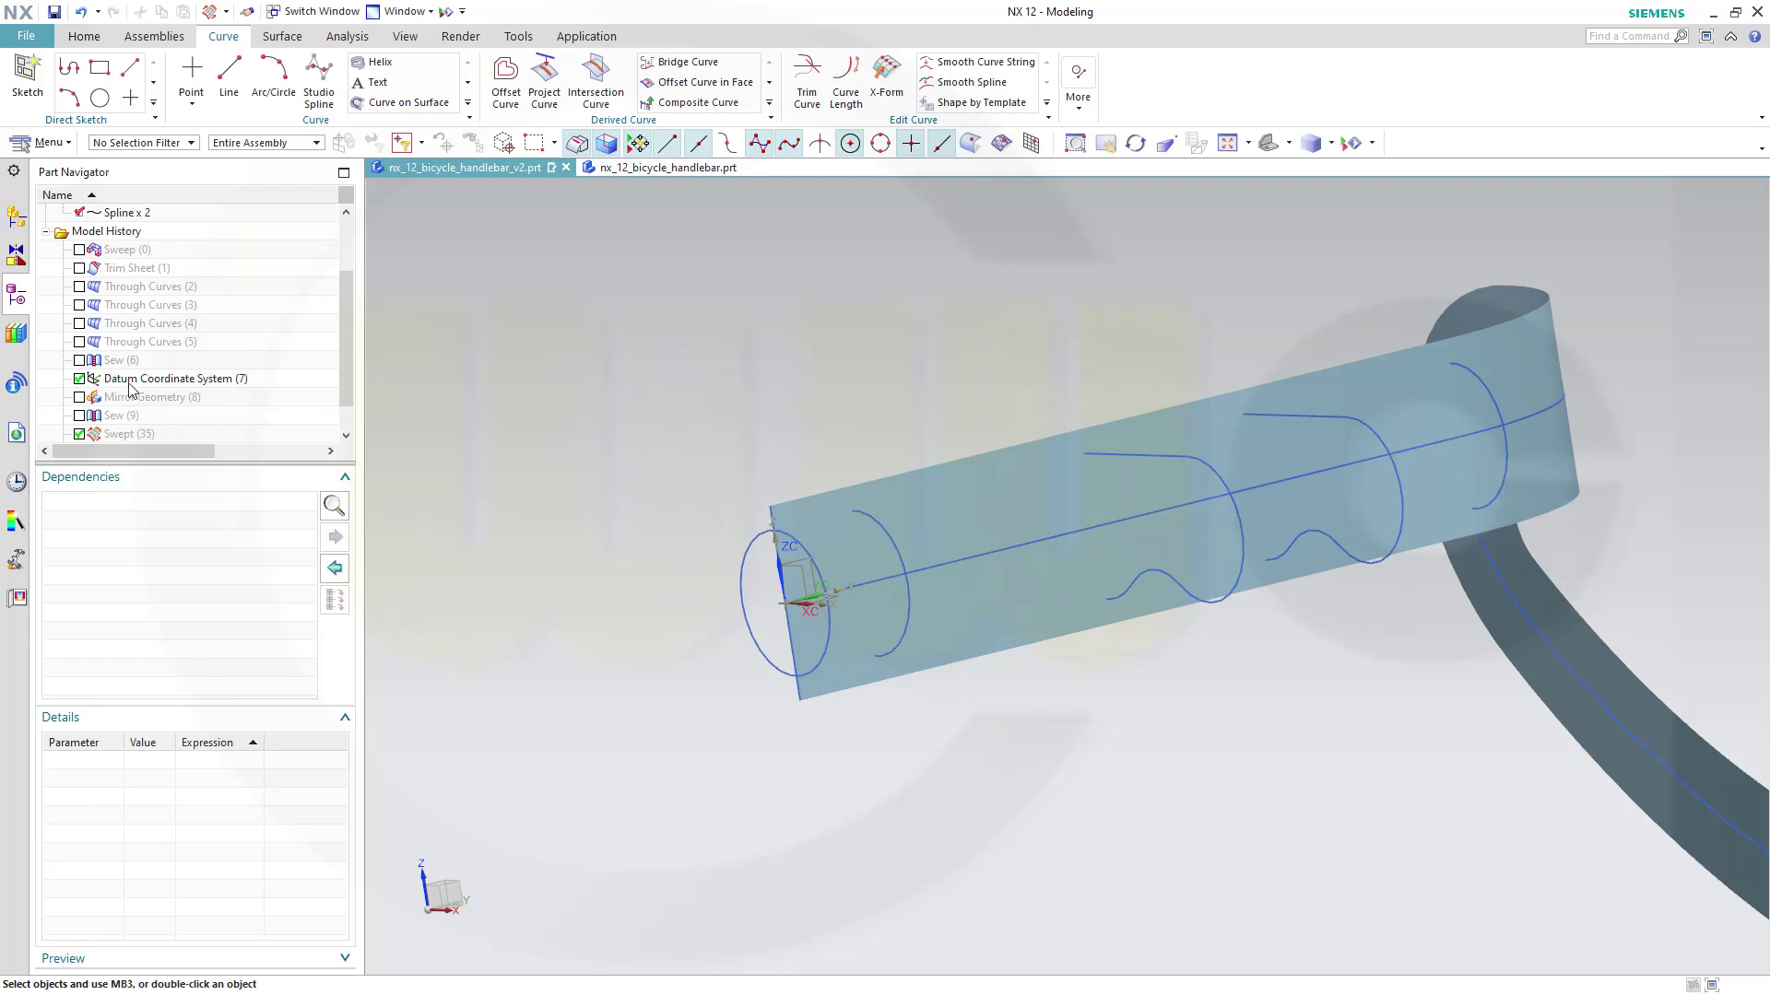
{"action": "scroll", "coordinate": [183, 426], "scroll_direction": "down", "scroll_amount": 1}
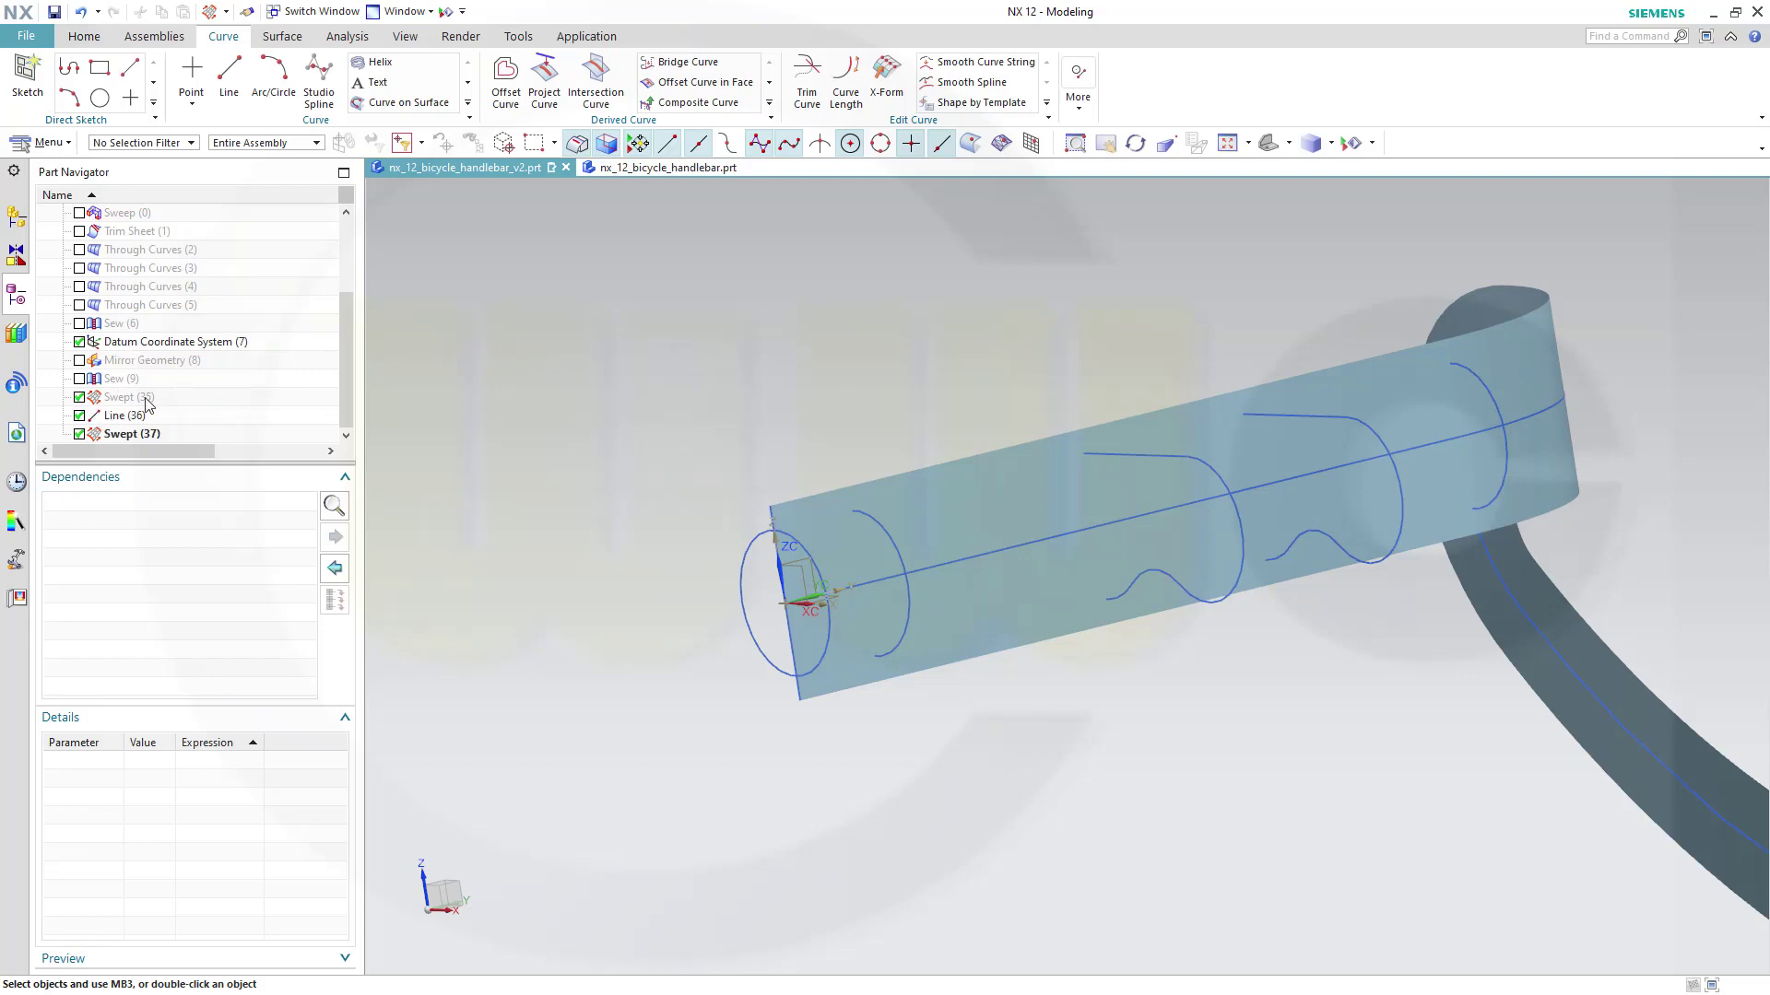
Show the hidden Swept (35) tube again
{"action": "right_click", "coordinate": [147, 403]}
{"action": "left_click", "coordinate": [170, 411]}
{"action": "middle_click_drag", "start_coordinate": [857, 382], "coordinate": [896, 391]}
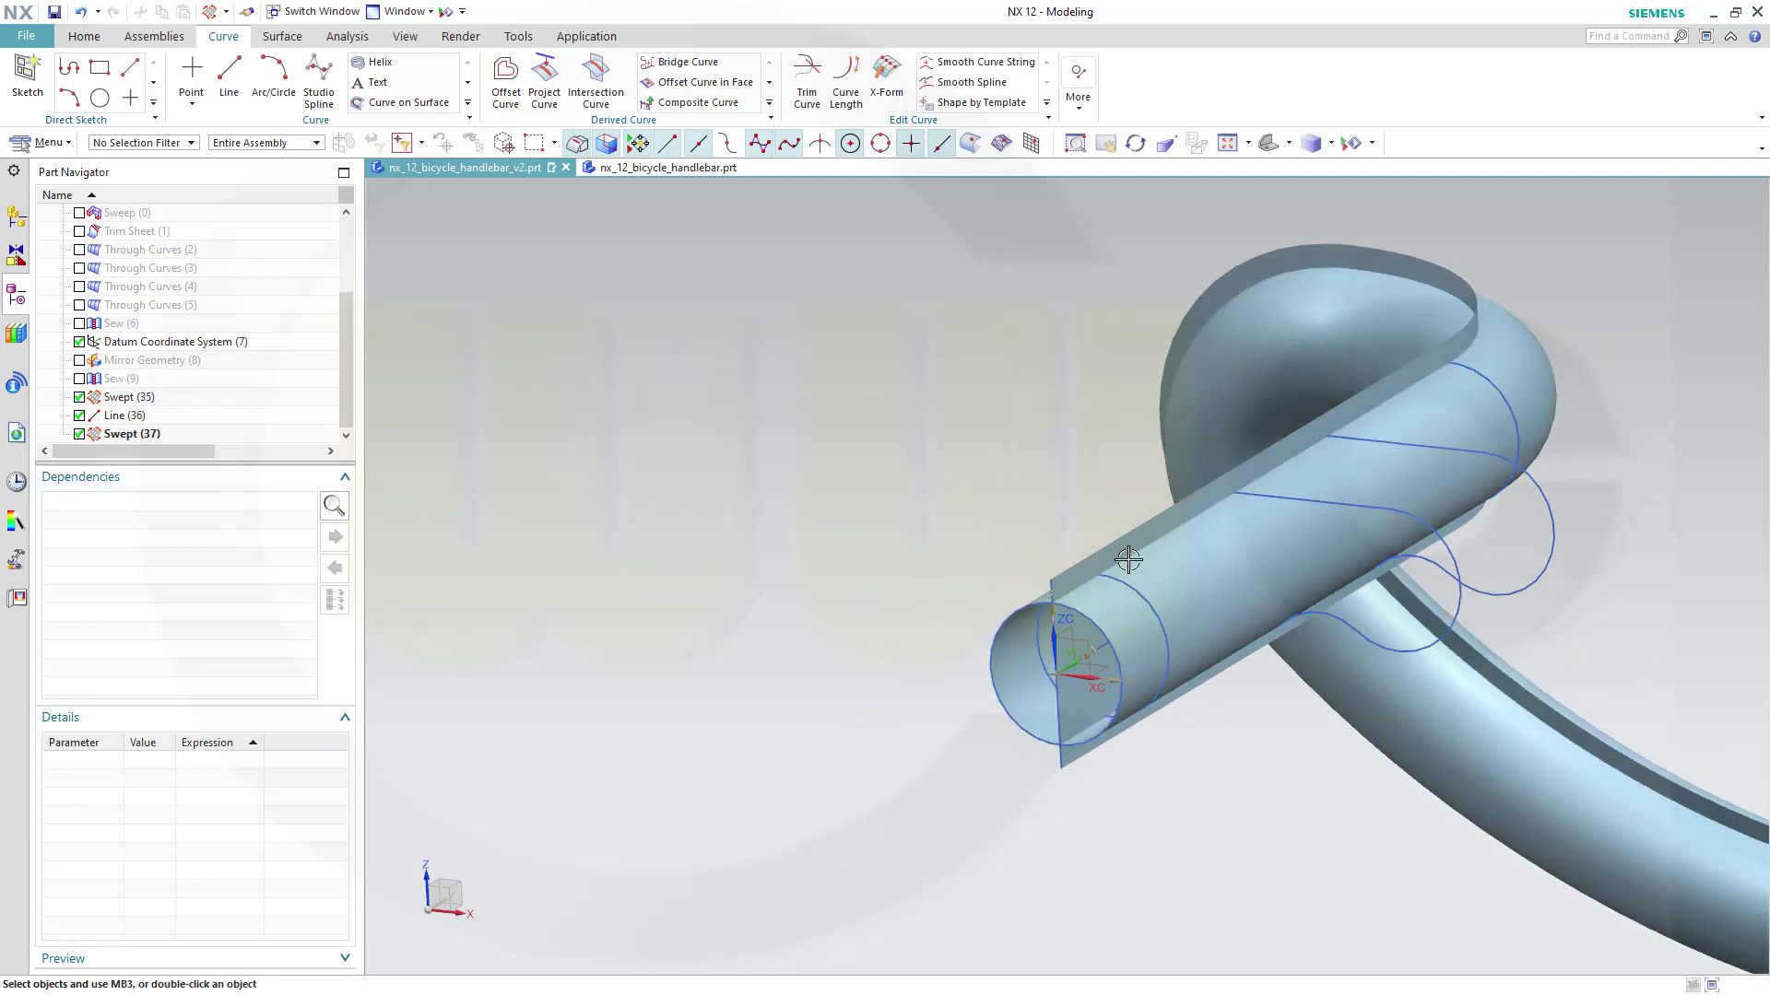
Trim the tube sheet using the flat swept sheet as the boundary
{"action": "left_click", "coordinate": [289, 39]}
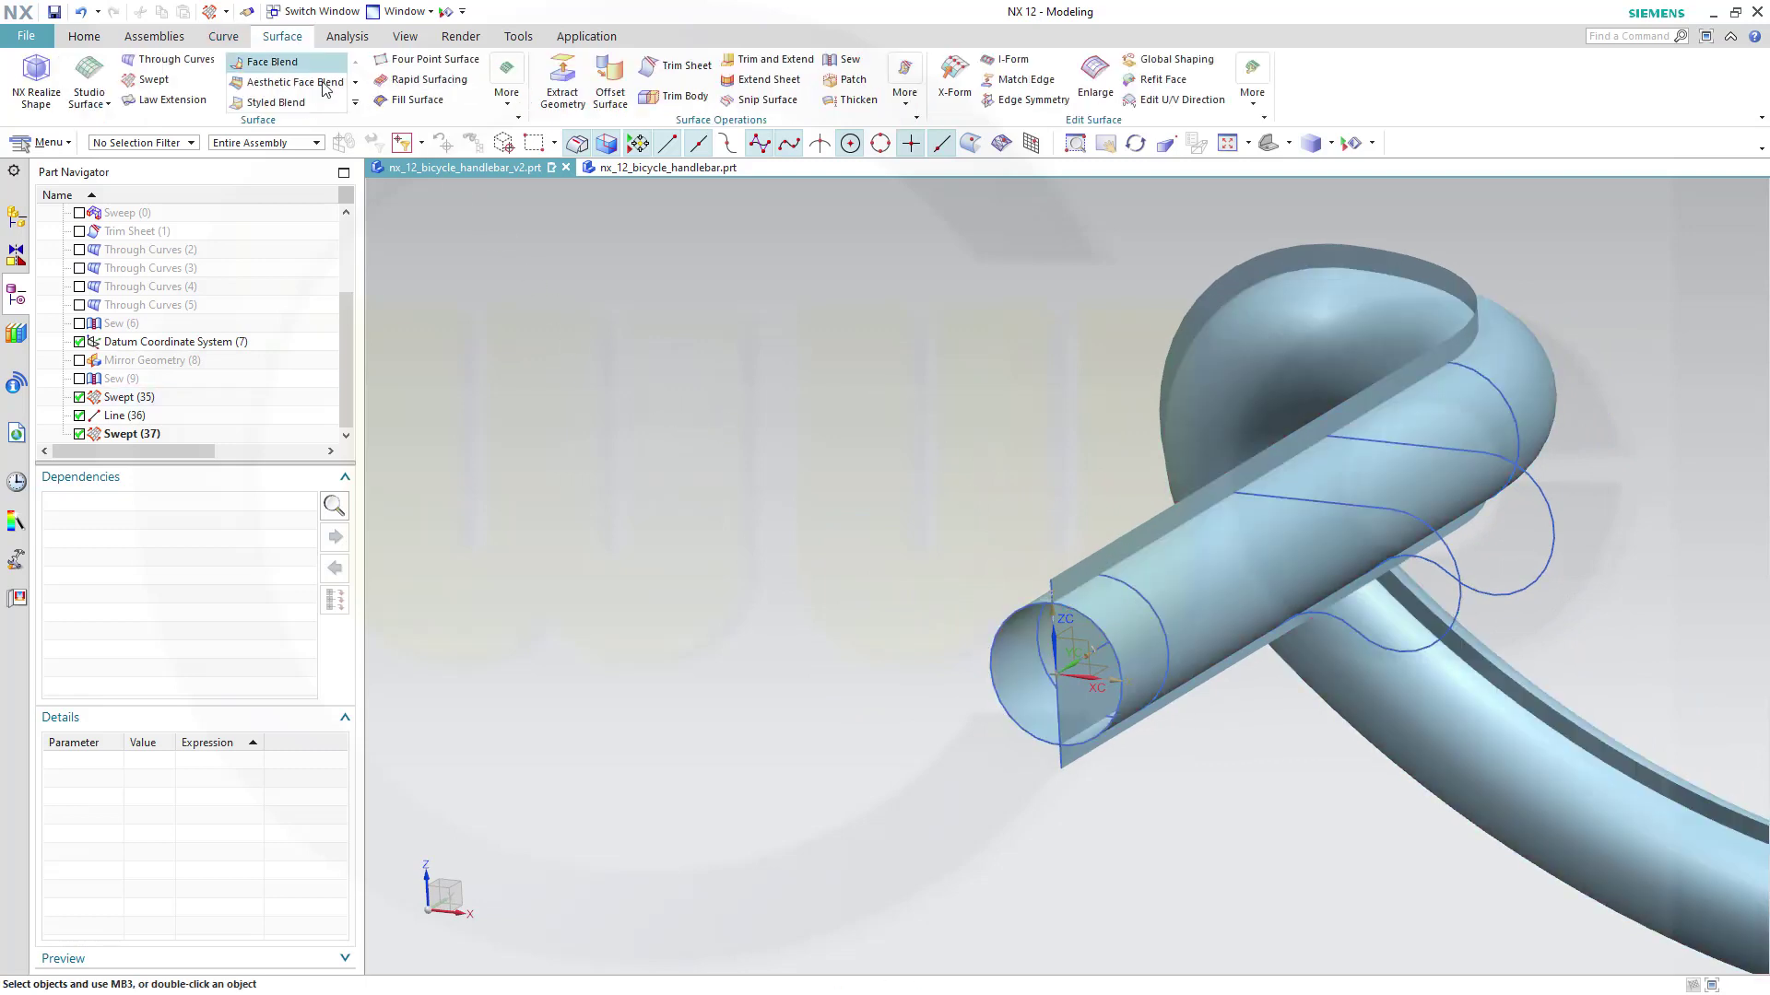
{"action": "left_click", "coordinate": [682, 66]}
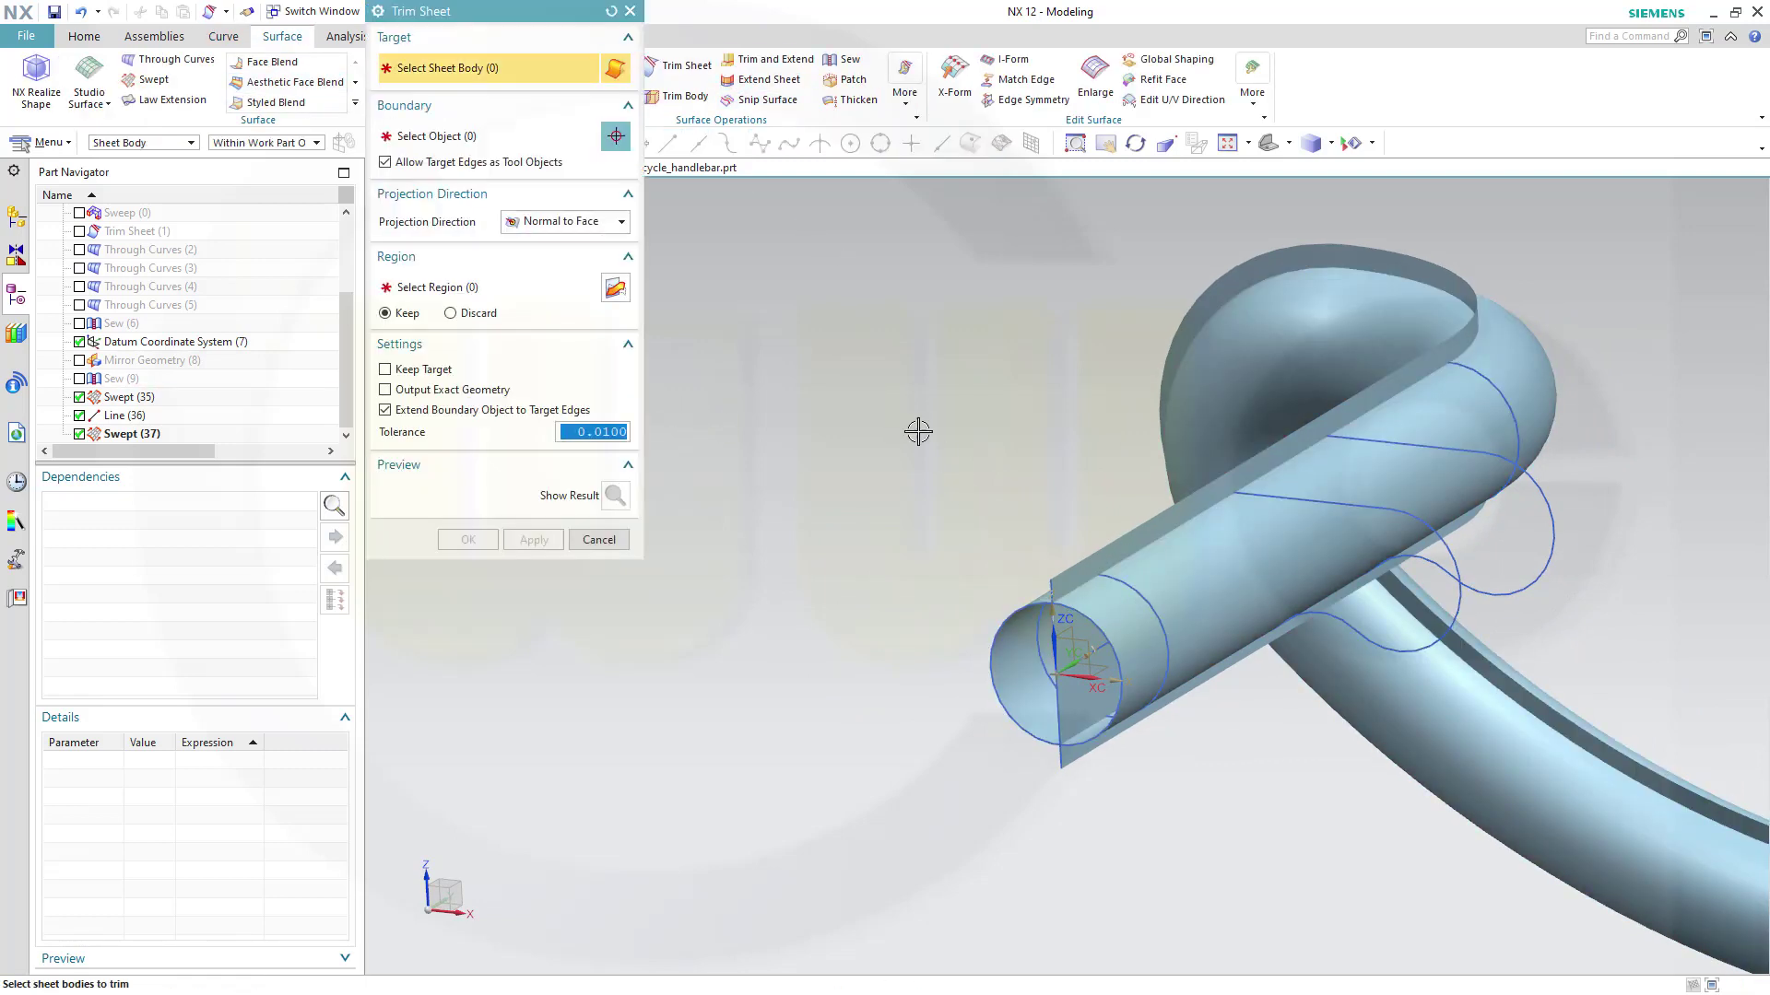
{"action": "middle_click_drag", "start_coordinate": [923, 433], "coordinate": [1126, 368]}
{"action": "left_click", "coordinate": [1284, 316]}
{"action": "left_click", "coordinate": [438, 137]}
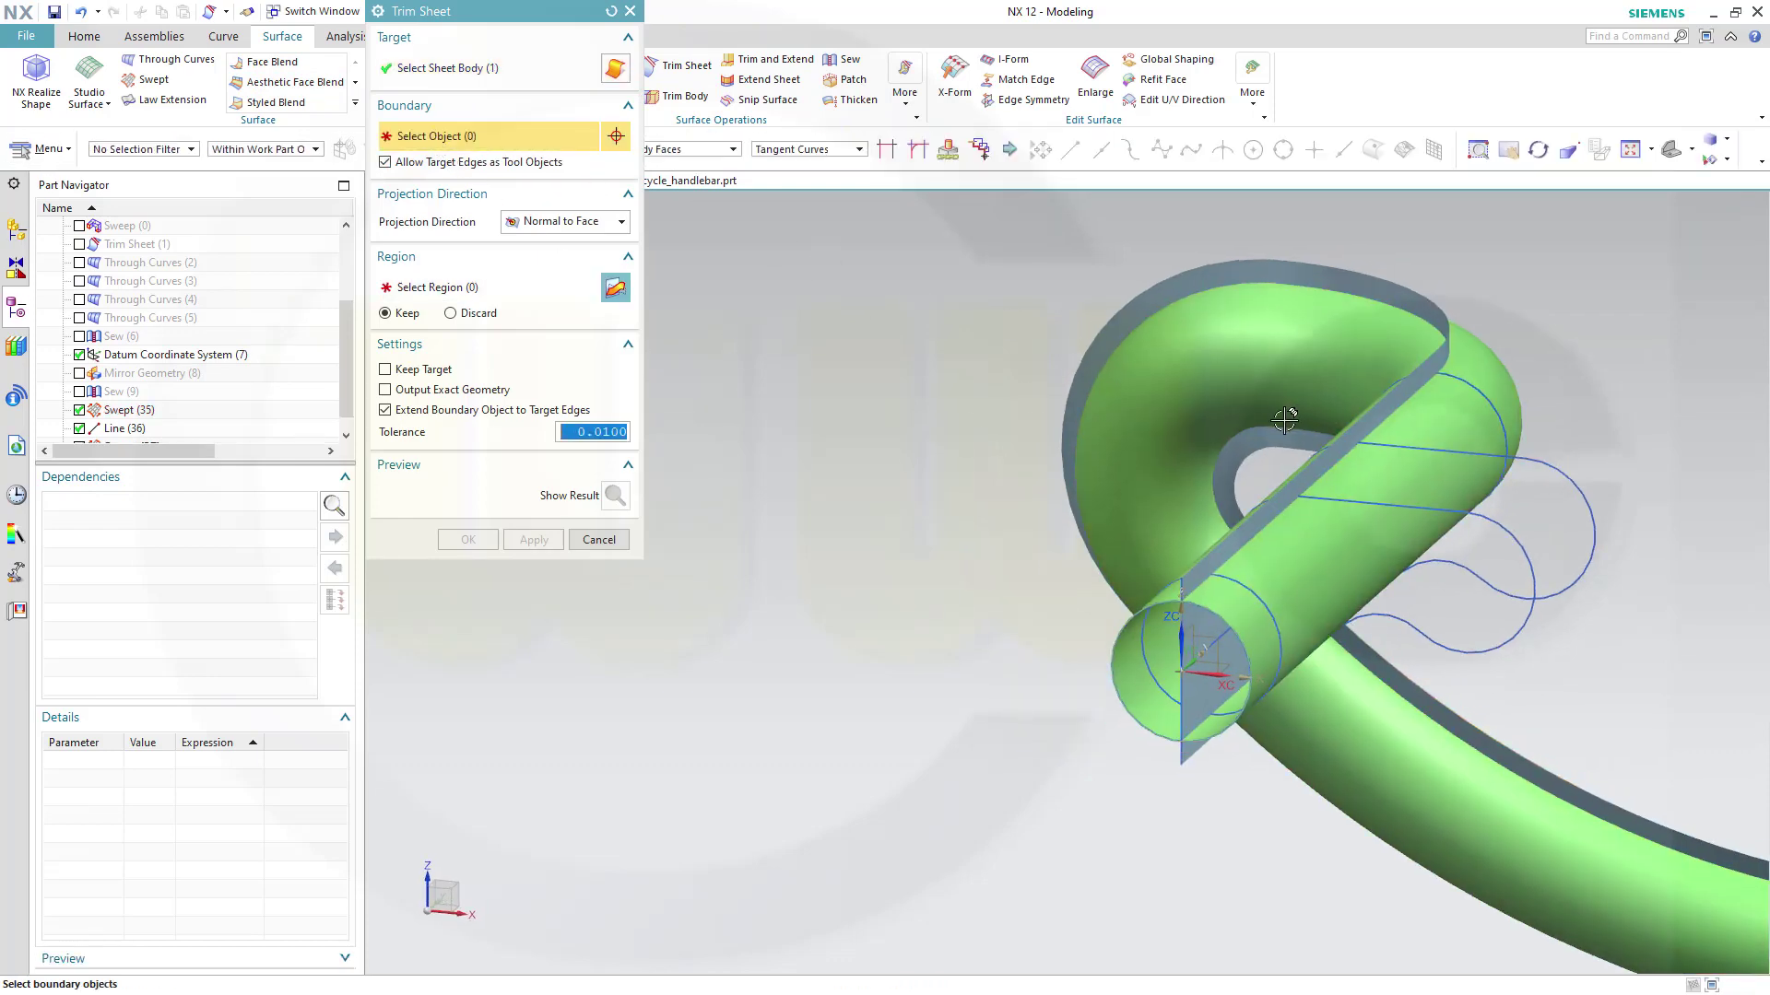
{"action": "left_click", "coordinate": [1256, 521]}
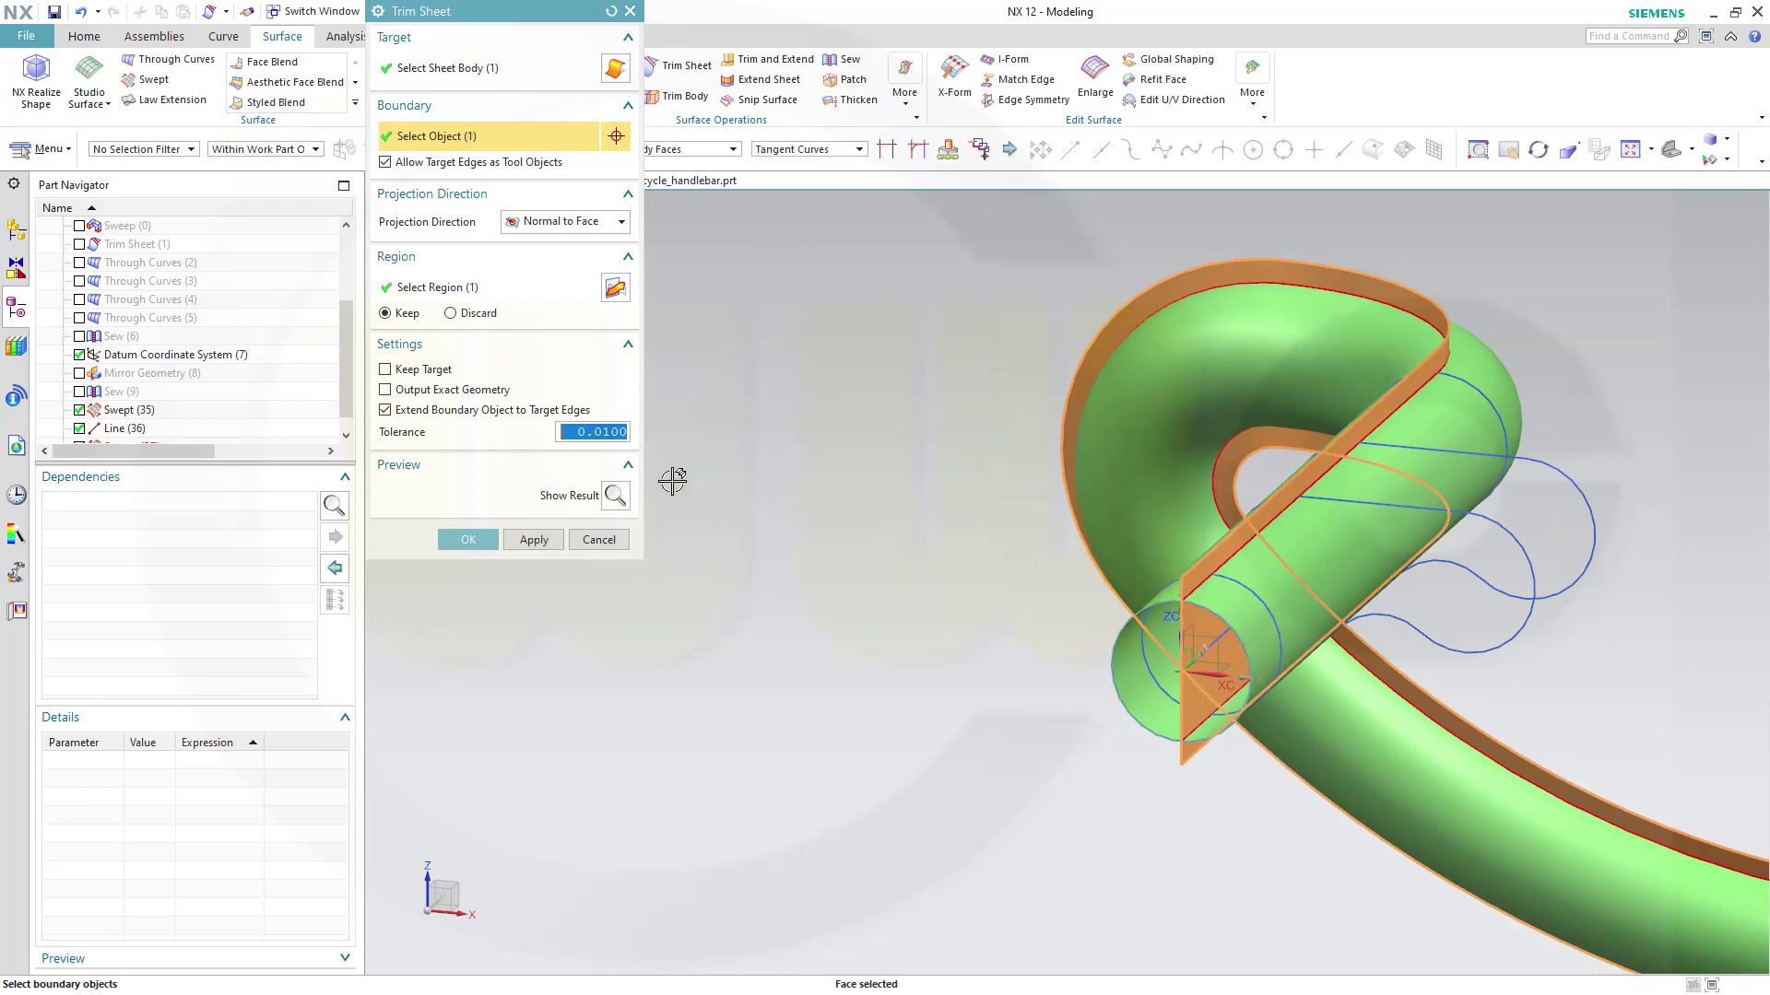
{"action": "left_click", "coordinate": [461, 542]}
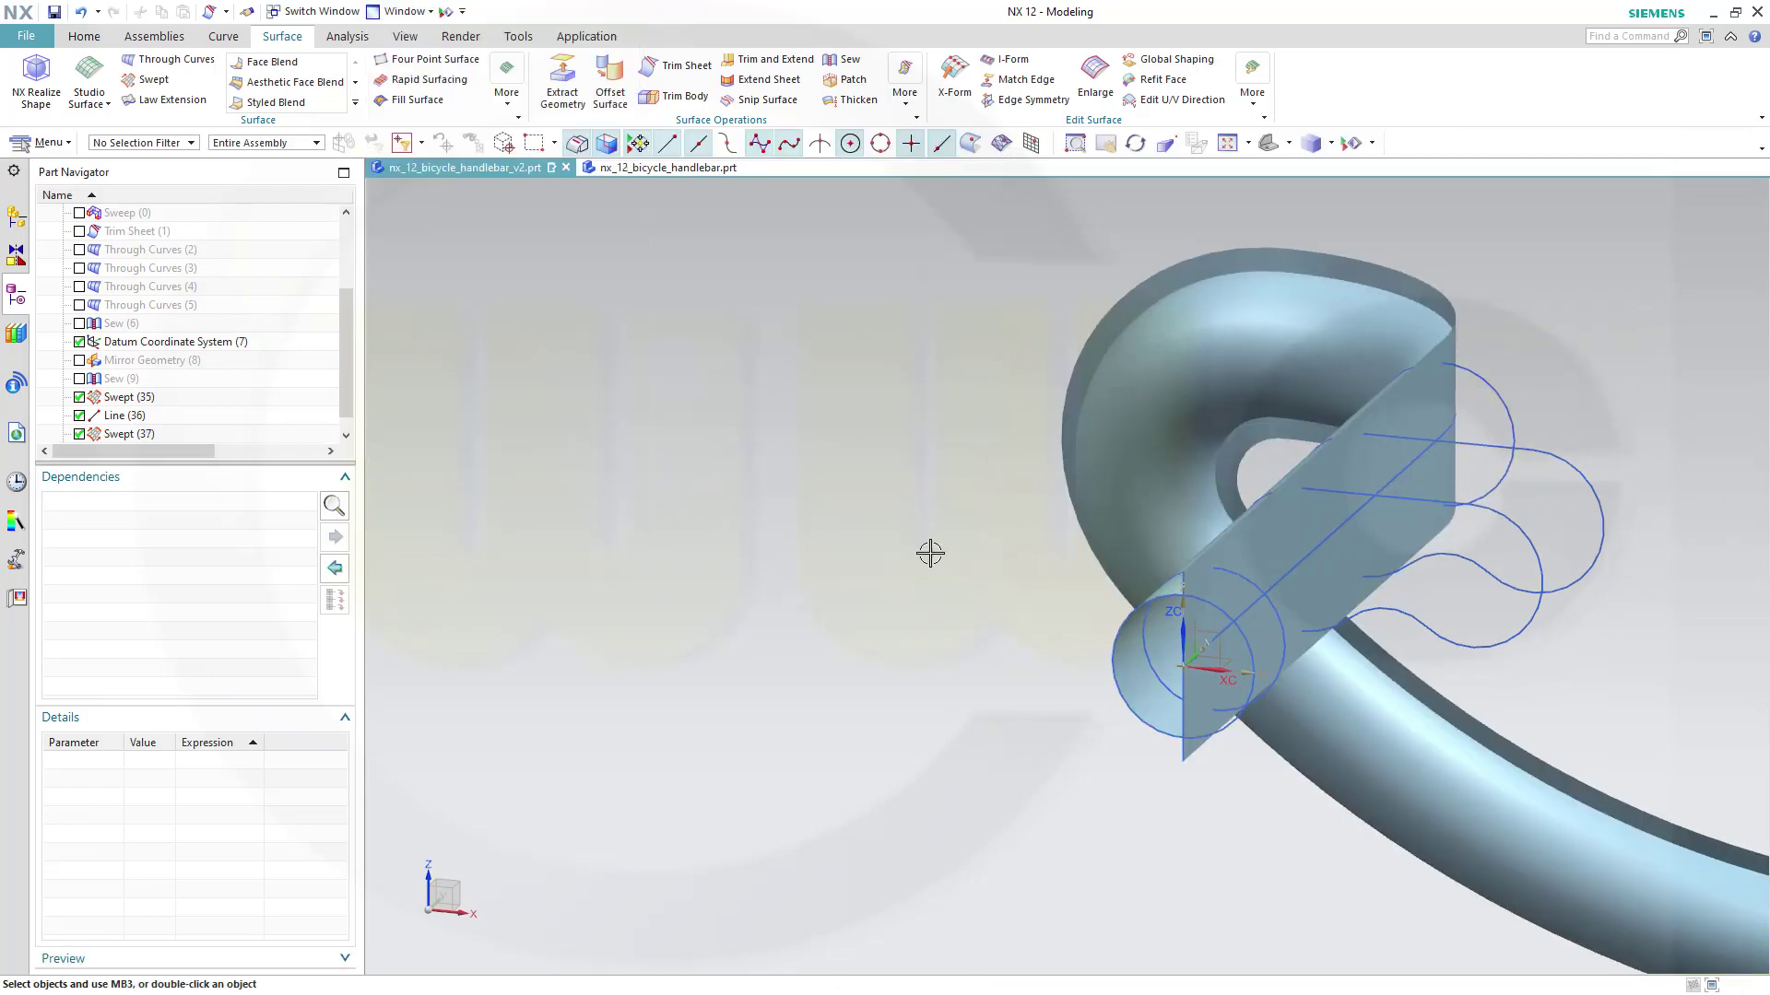
{"action": "mouse_move", "coordinate": [921, 553]}
{"action": "middle_mouse_down"}
{"action": "mouse_move", "coordinate": [834, 501]}
{"action": "mouse_move", "coordinate": [838, 529]}
{"action": "mouse_move", "coordinate": [928, 577]}
{"action": "middle_mouse_up"}
Hide the trimmed tube, leaving the ribbon sheet and curves visible
{"action": "right_click", "coordinate": [1282, 278]}
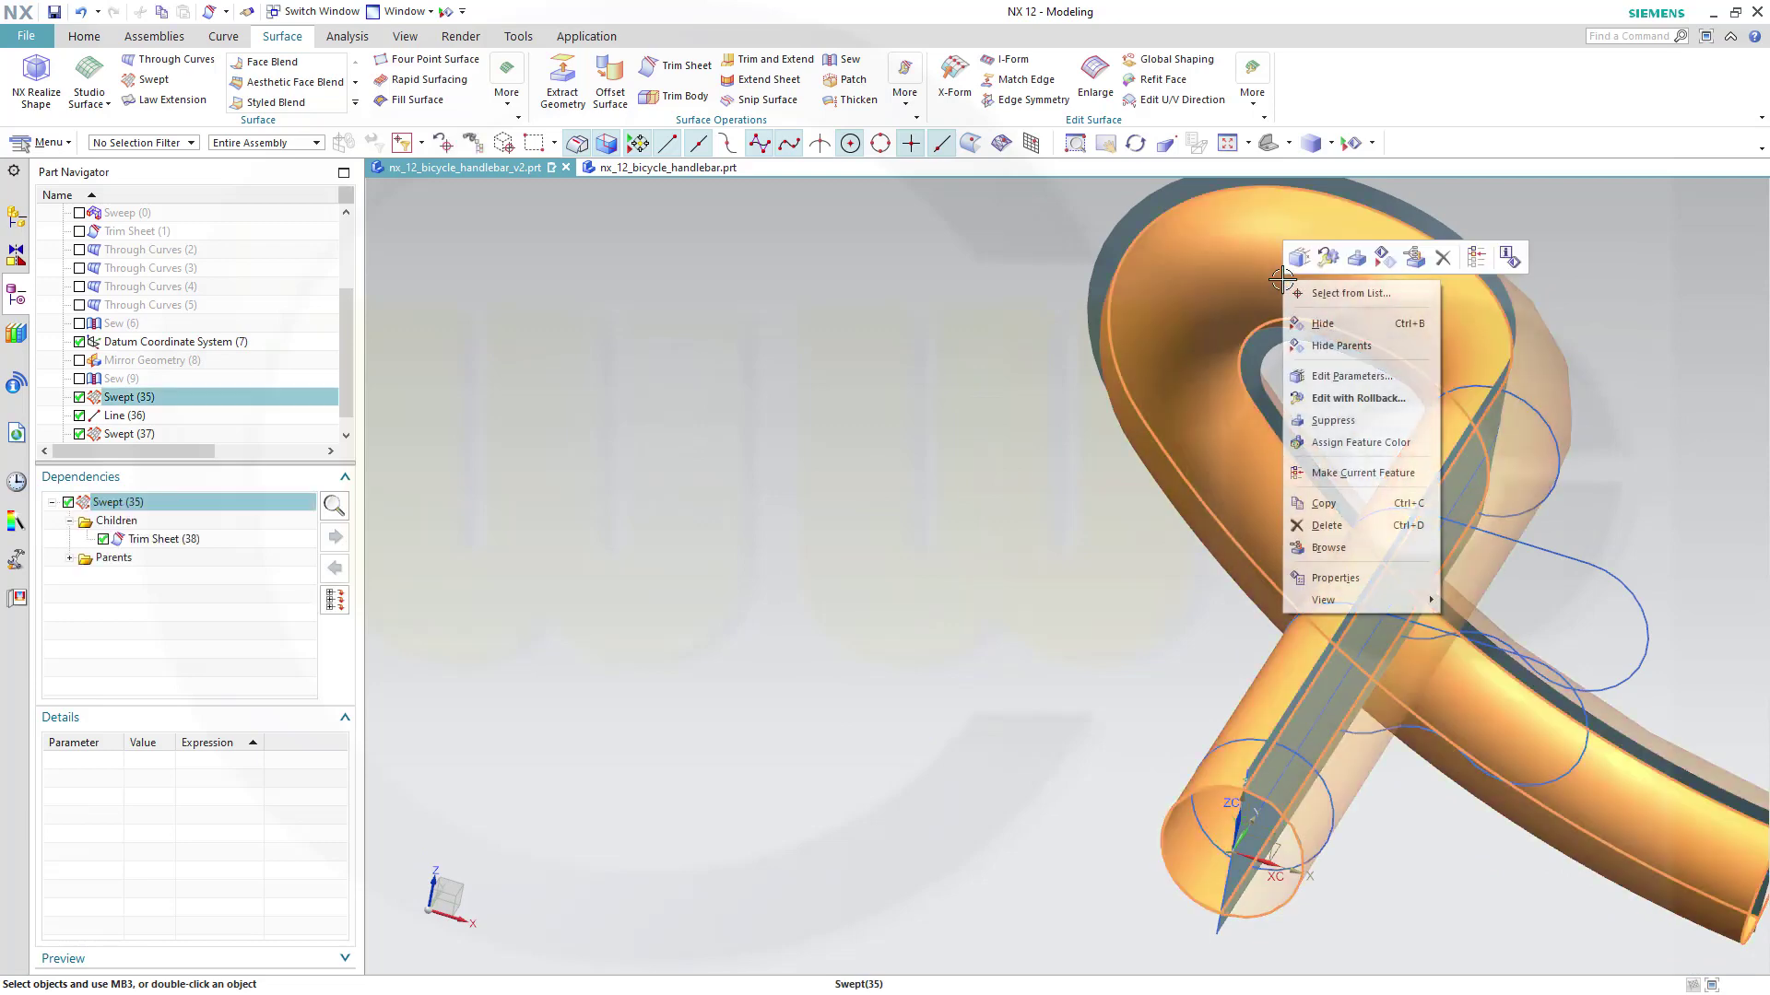
{"action": "left_click", "coordinate": [1312, 323]}
{"action": "middle_click_drag", "start_coordinate": [1459, 587], "coordinate": [1182, 529]}
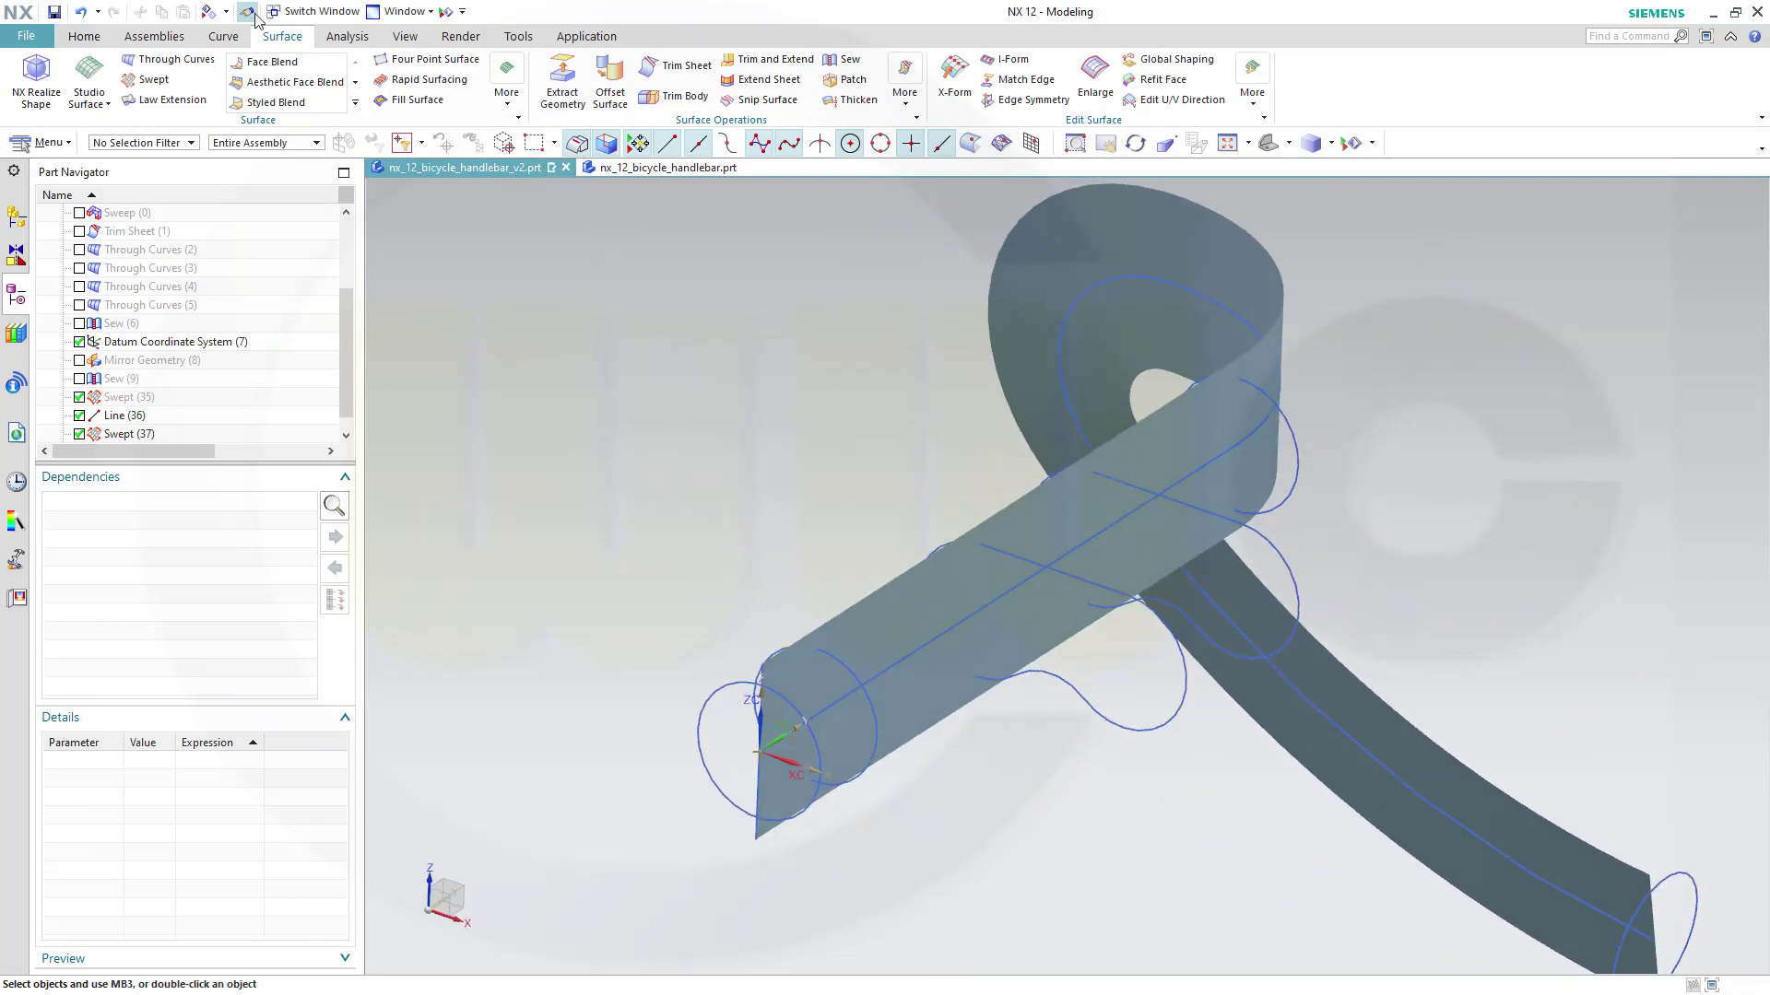
{"action": "left_click", "coordinate": [224, 36]}
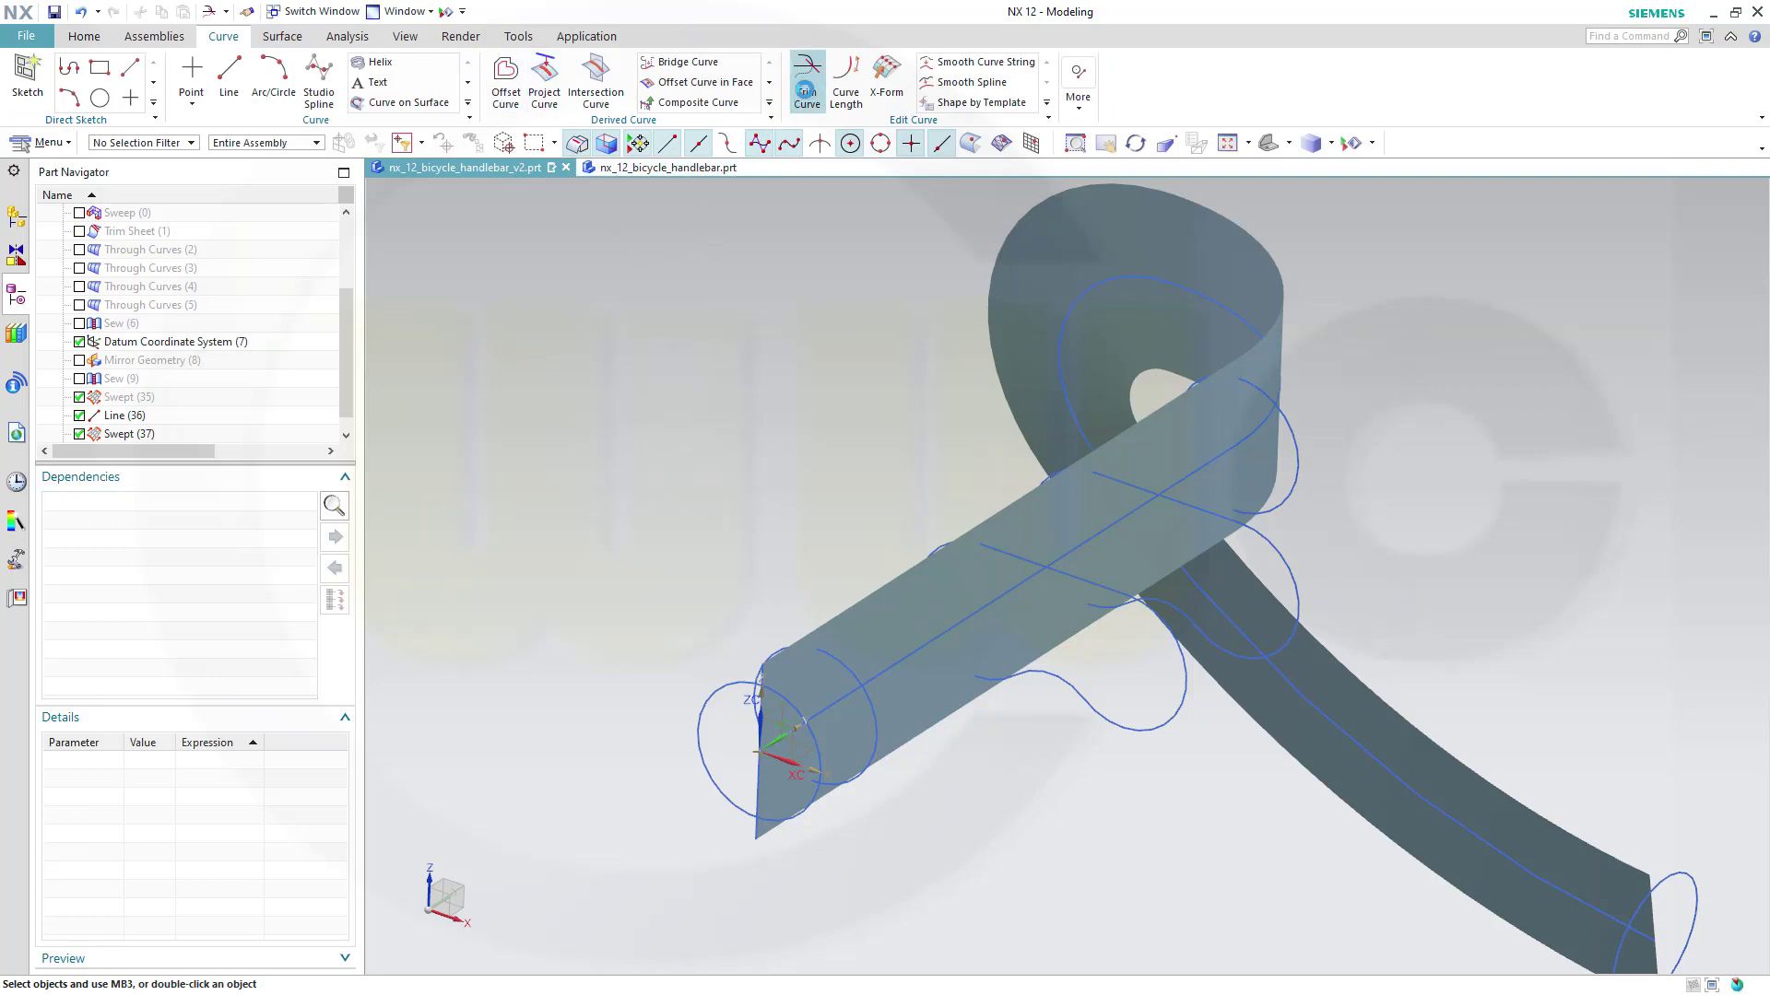
Trim the end circle and the next circle back to the swept ribbon face
{"action": "left_click", "coordinate": [807, 83]}
{"action": "left_click_drag", "start_coordinate": [514, 23], "coordinate": [362, 73]}
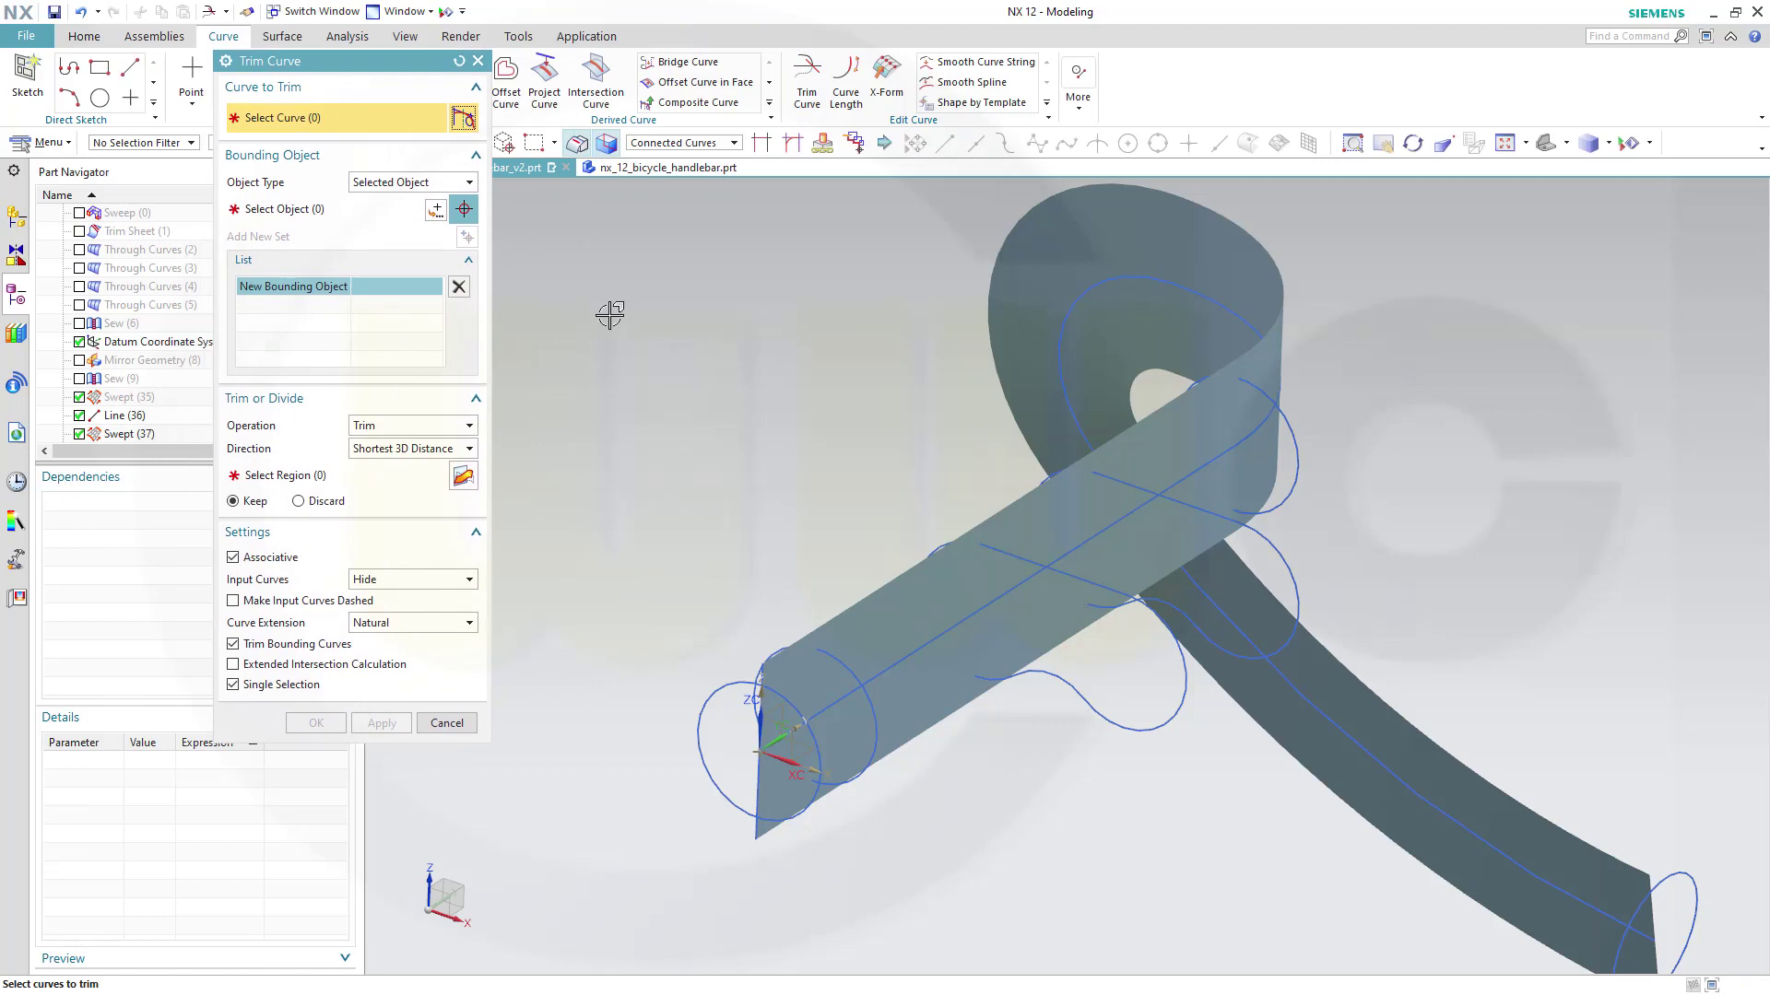
{"action": "left_click", "coordinate": [816, 743]}
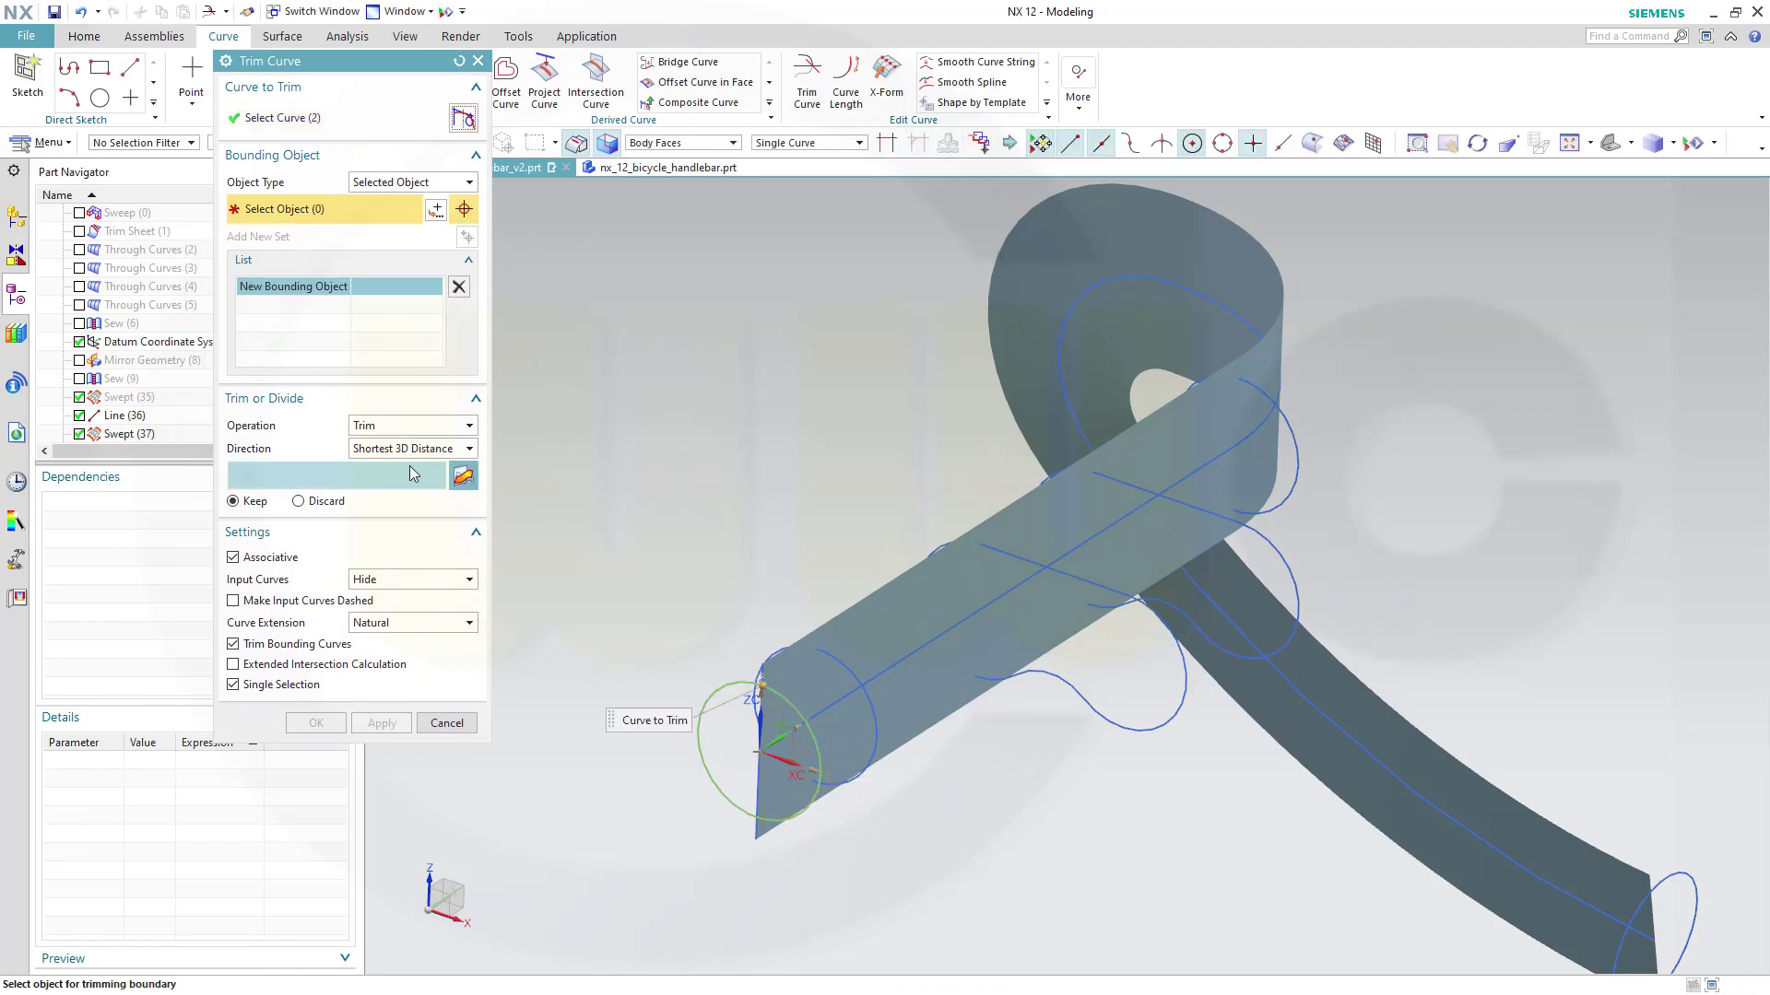
{"action": "left_click", "coordinate": [905, 632]}
{"action": "left_click", "coordinate": [381, 724]}
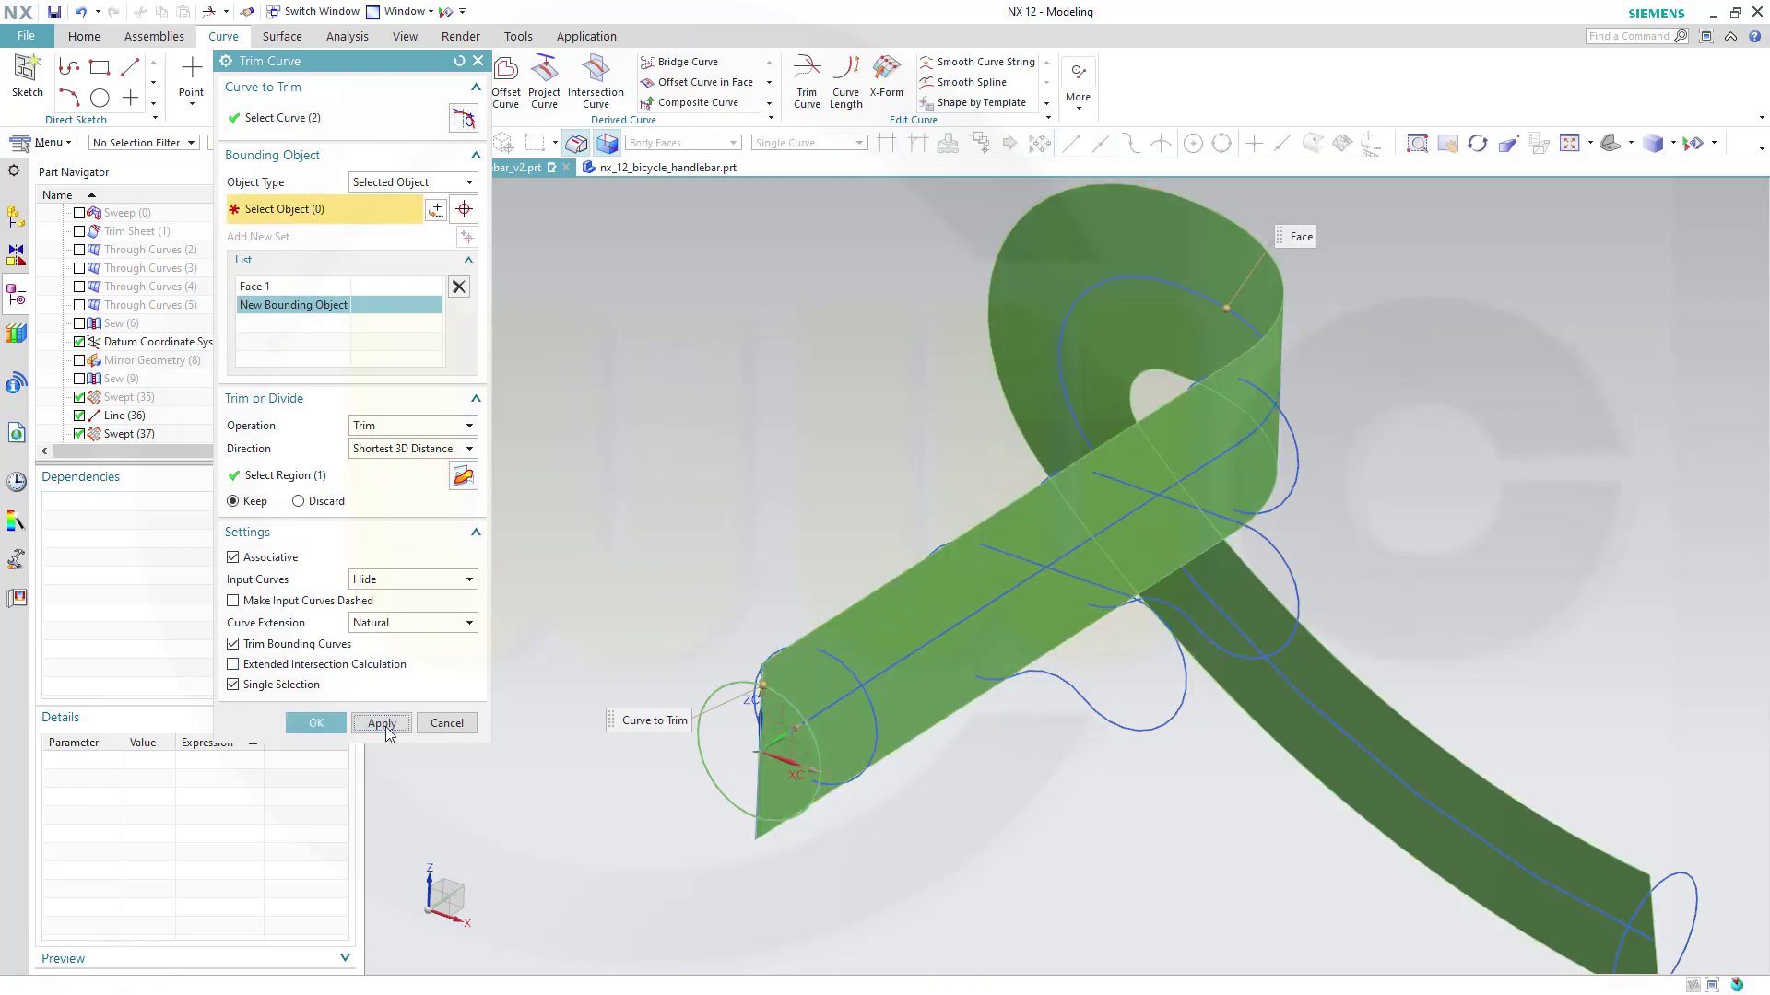
{"action": "left_click", "coordinate": [867, 707]}
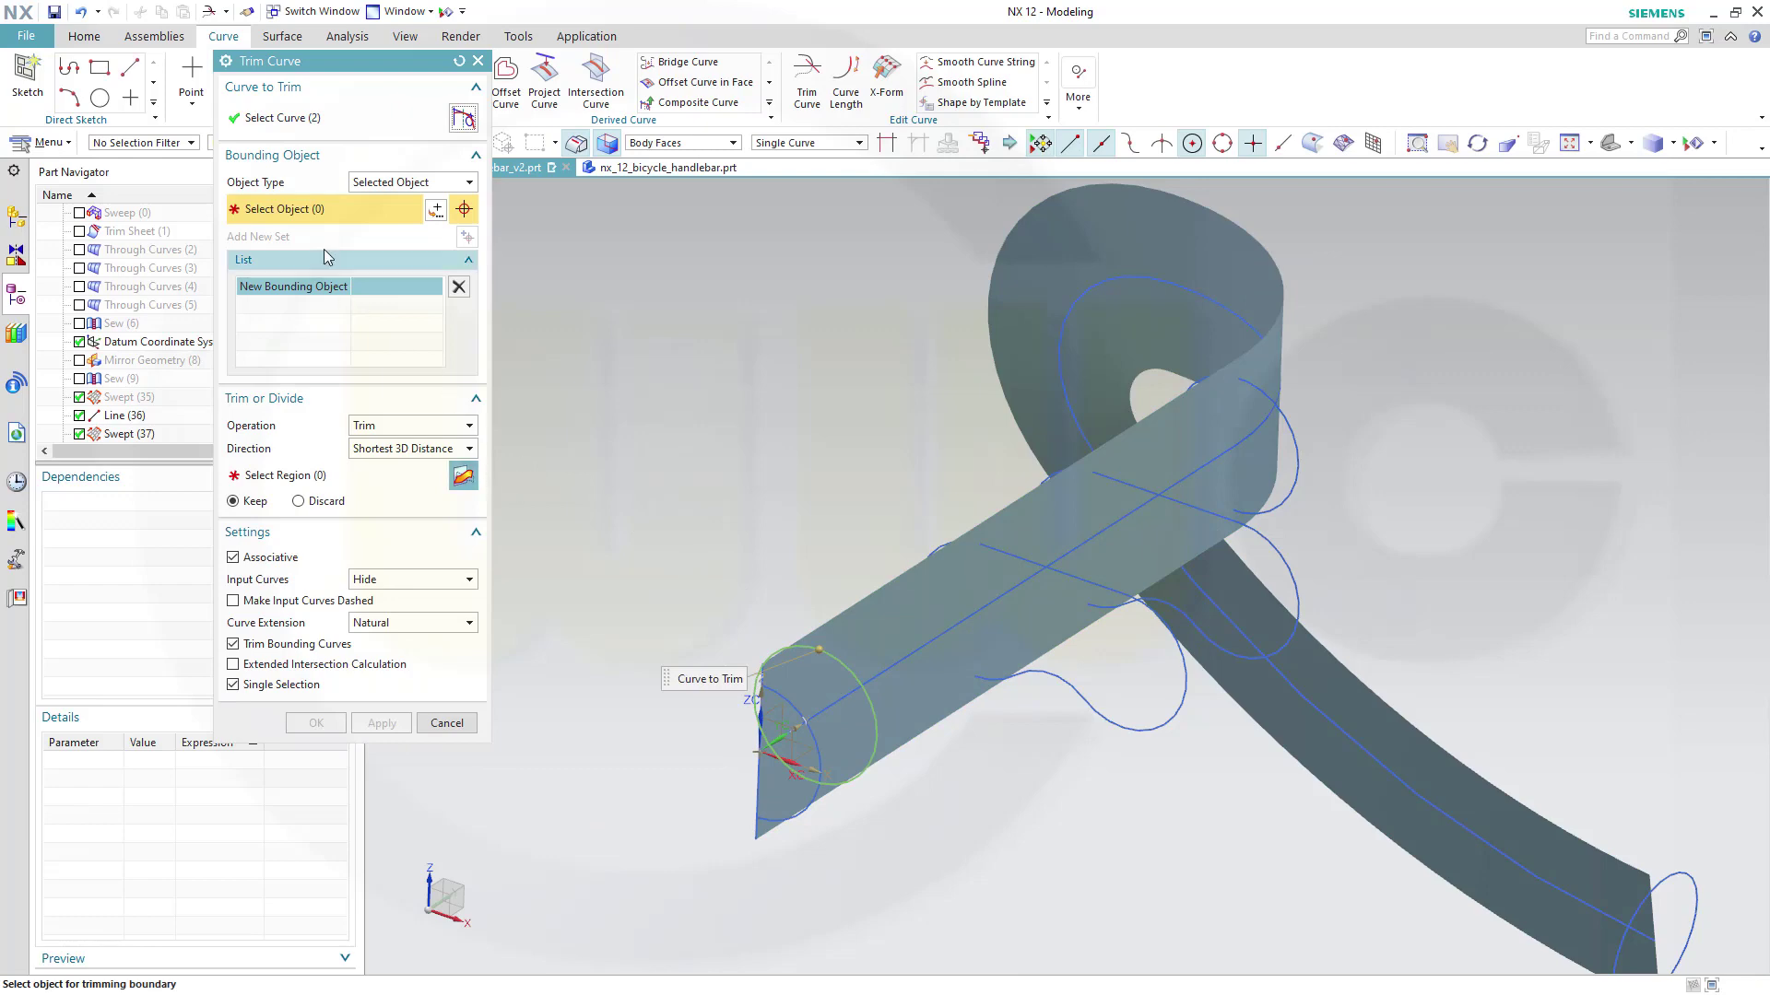
{"action": "left_click", "coordinate": [975, 612]}
{"action": "left_click", "coordinate": [370, 721]}
Trim the profile curves, loop curve and nearby circle to the ribbon face, then cancel
{"action": "left_click", "coordinate": [1089, 581]}
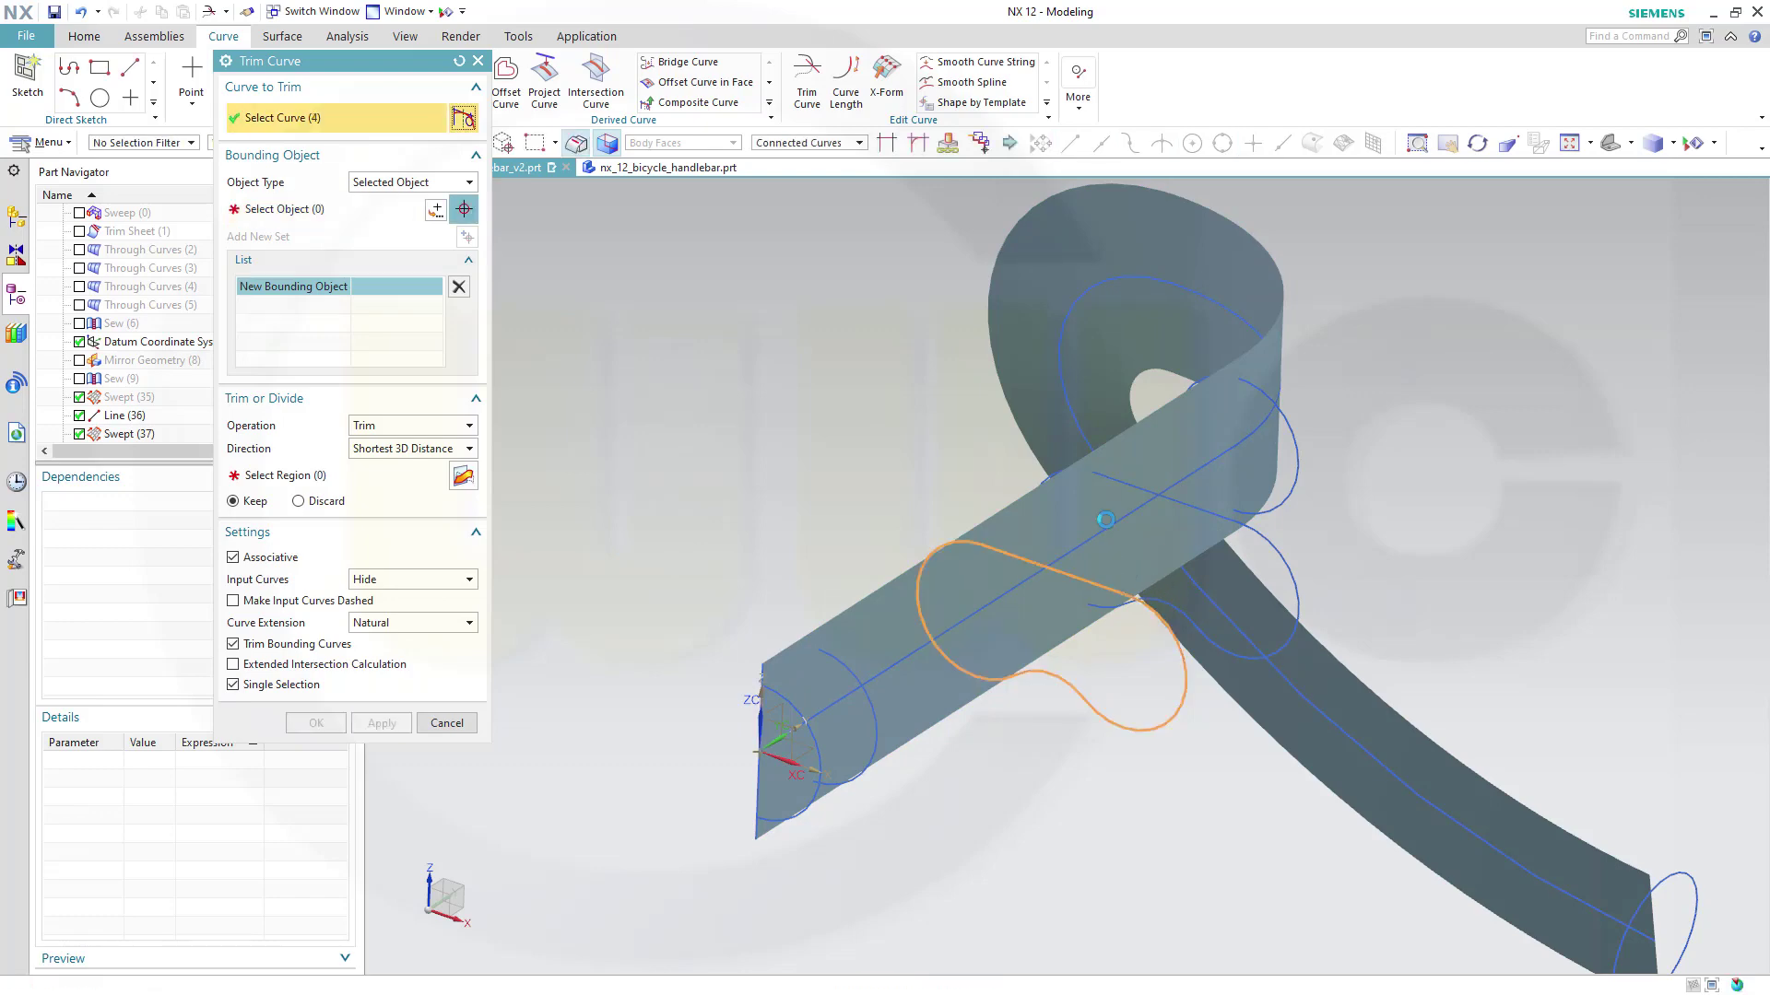
{"action": "left_click", "coordinate": [880, 611]}
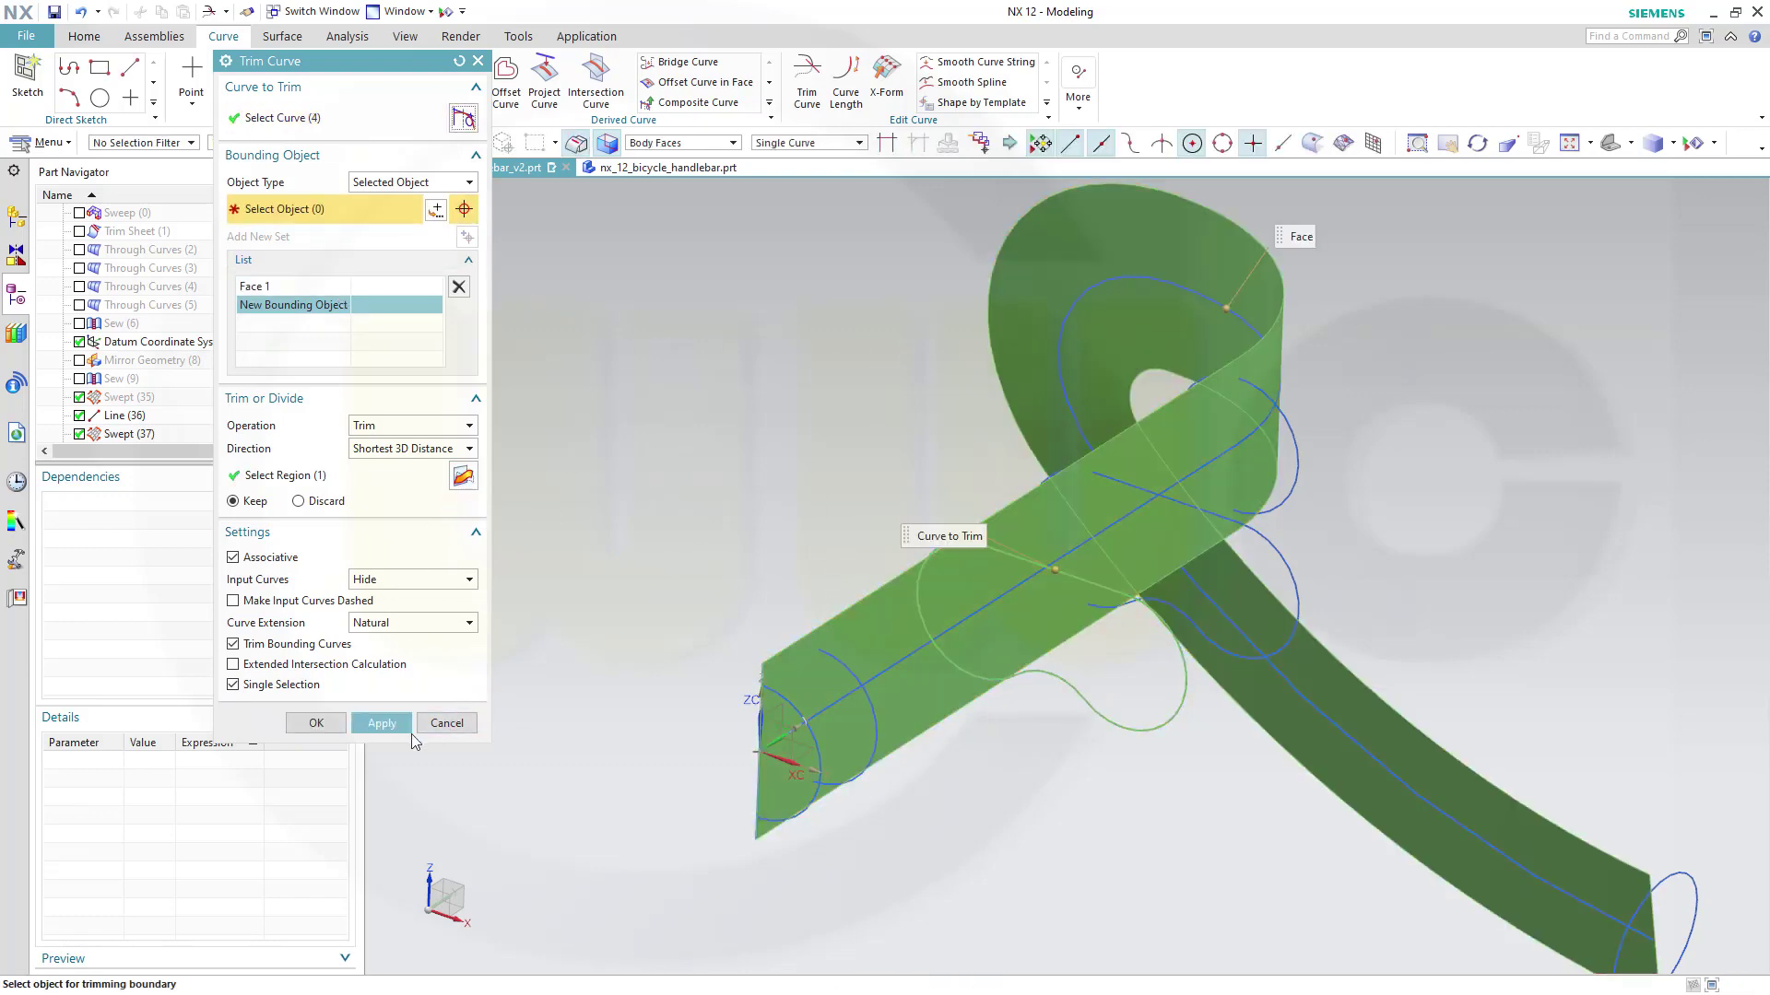
{"action": "left_click", "coordinate": [382, 724]}
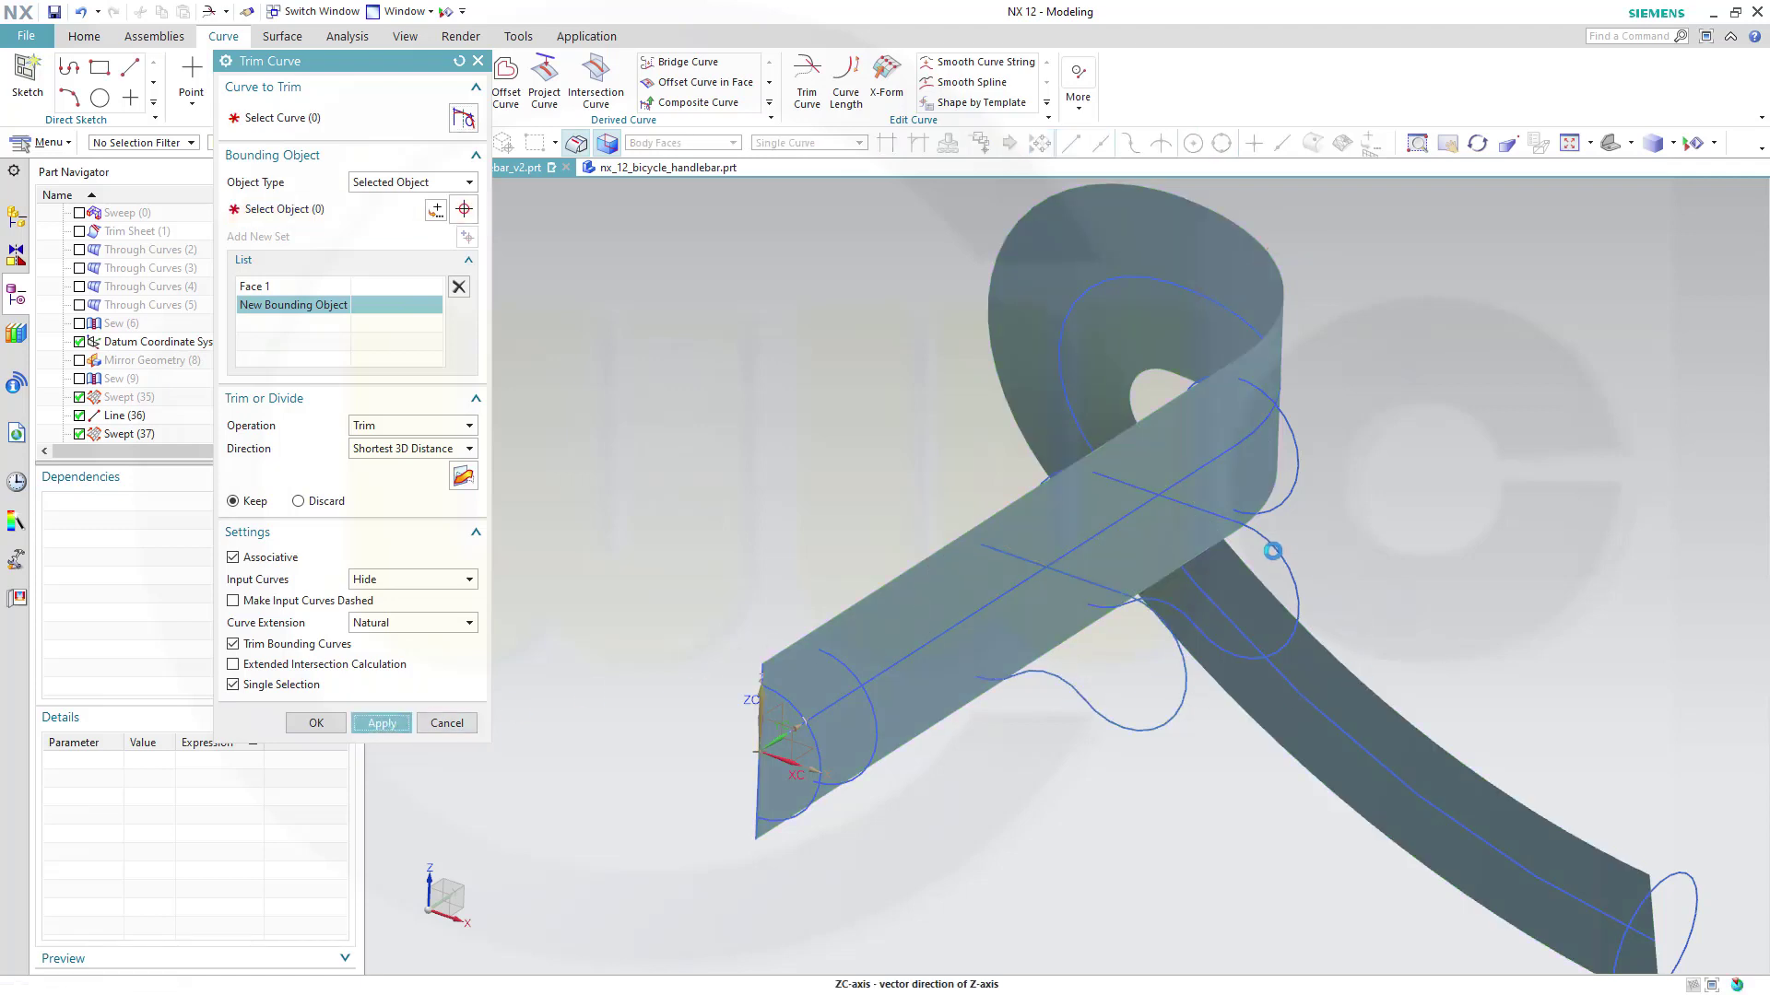
{"action": "left_click", "coordinate": [1295, 630]}
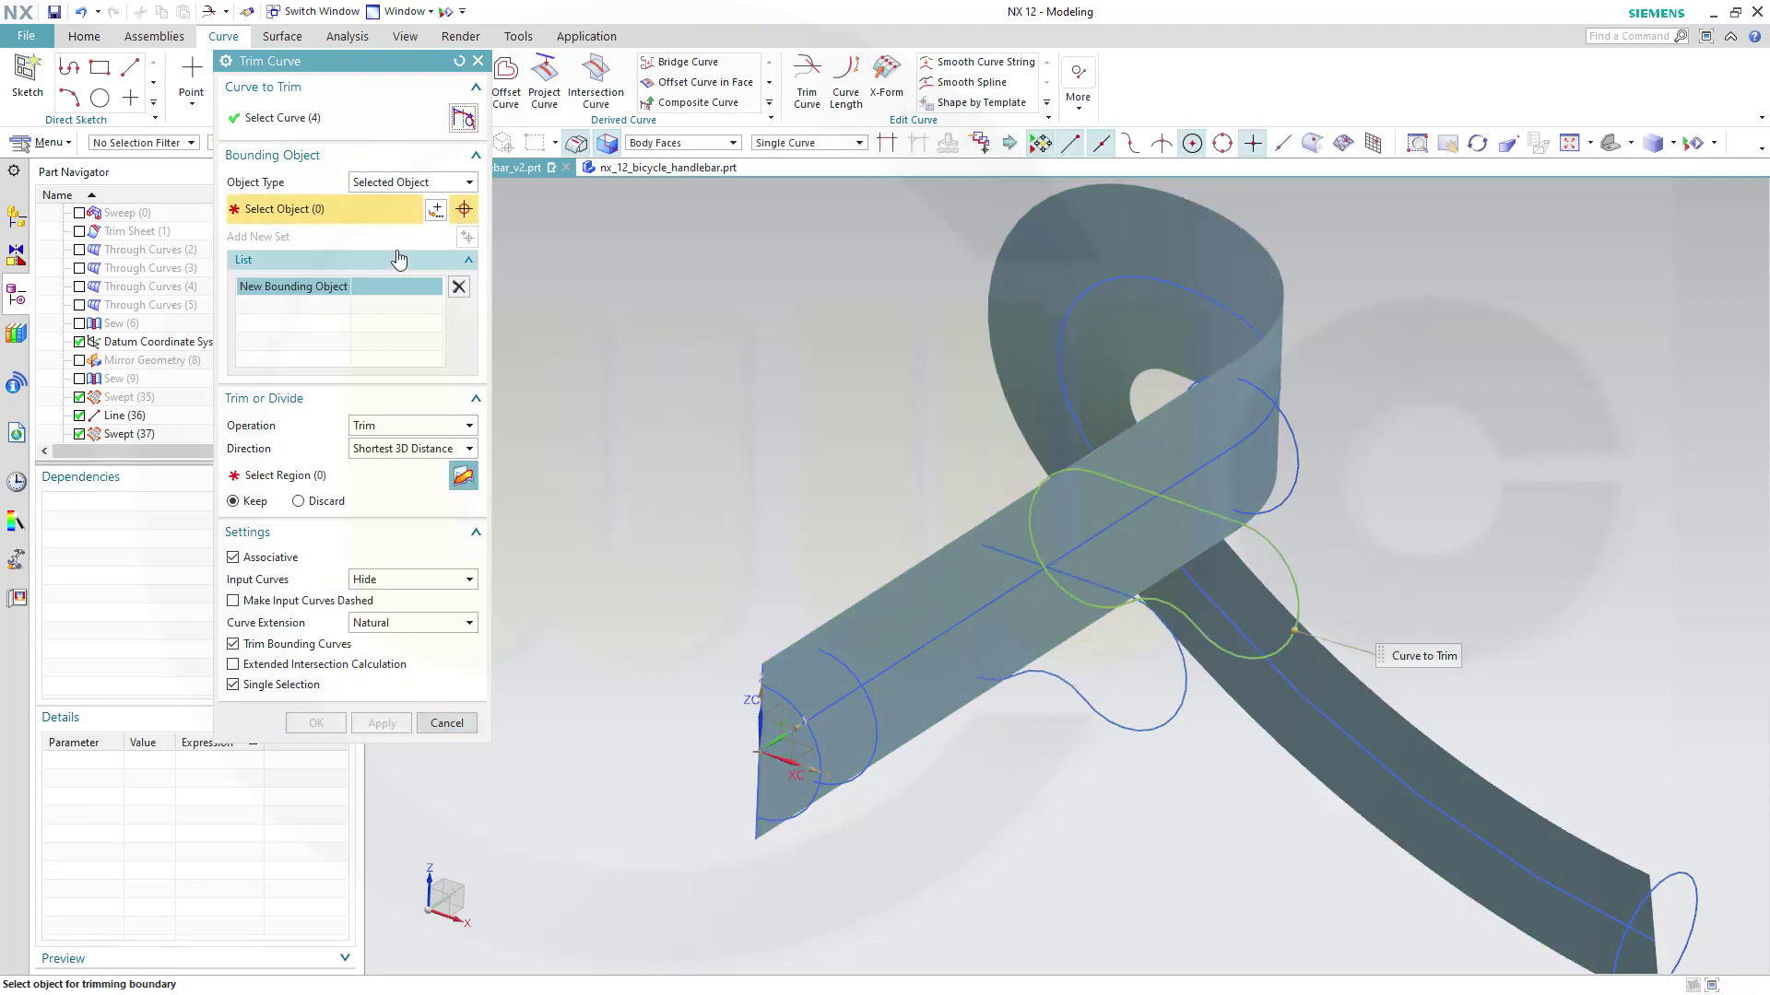
{"action": "left_click", "coordinate": [930, 602]}
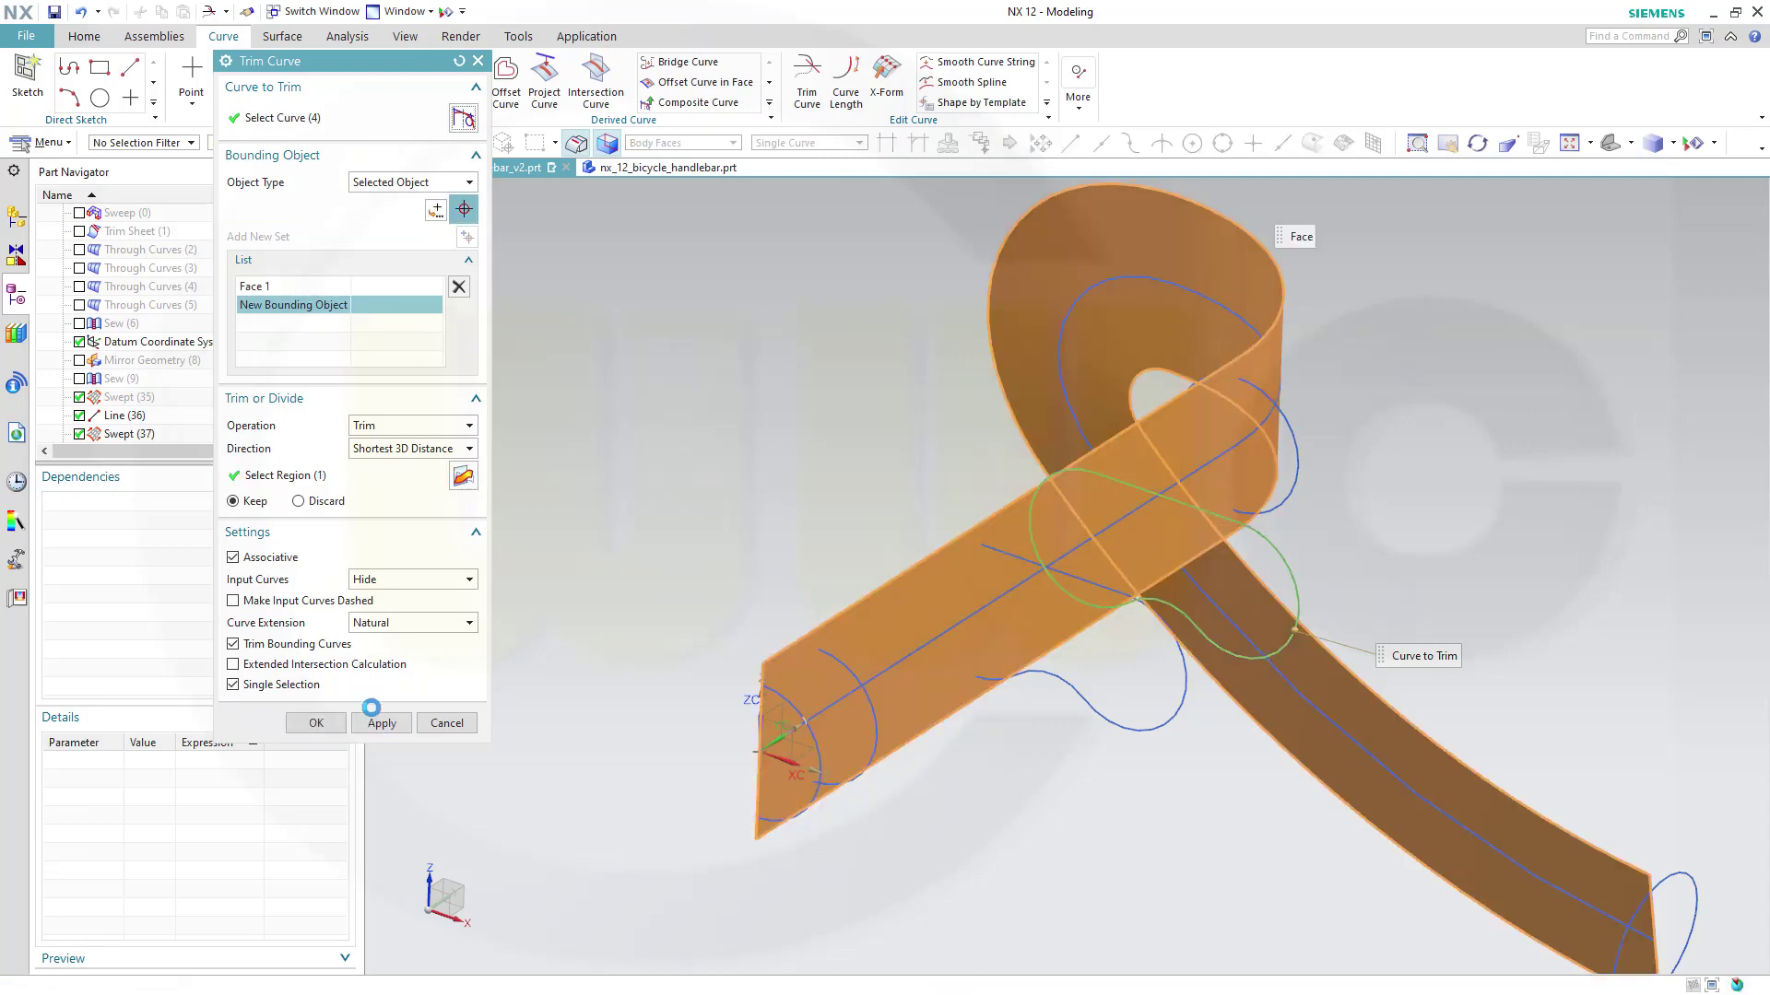
{"action": "left_click", "coordinate": [1302, 443]}
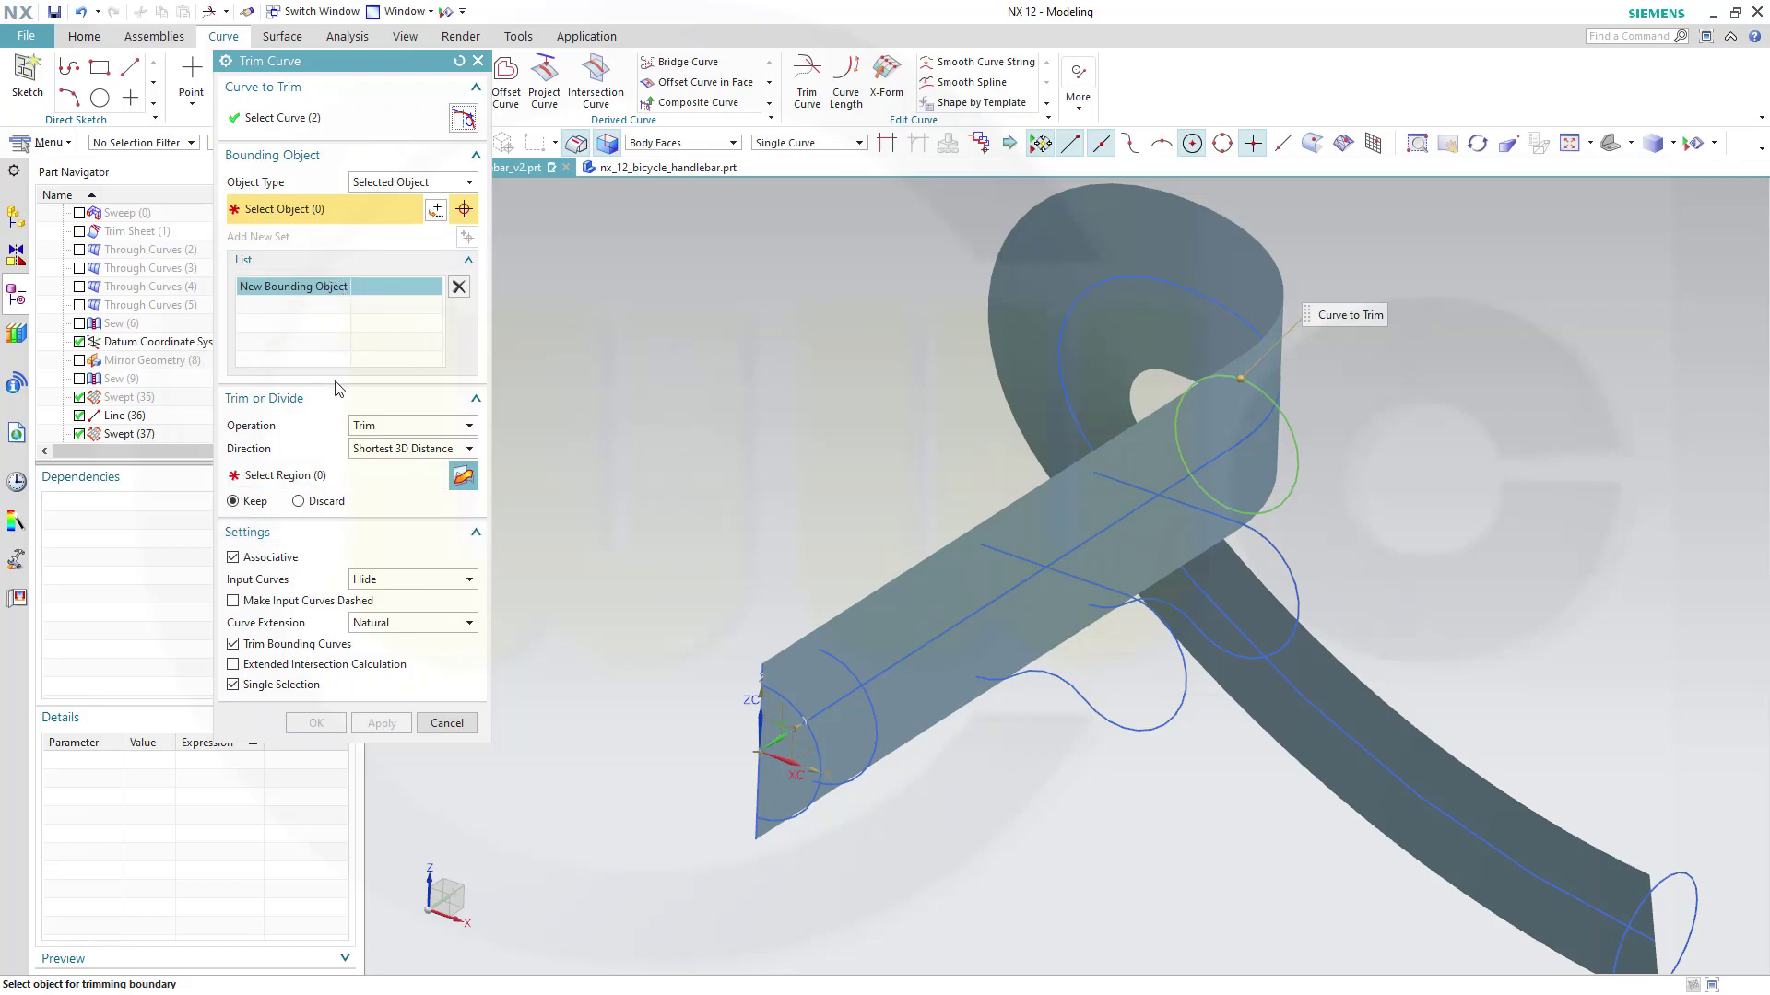
{"action": "left_click", "coordinate": [1039, 515]}
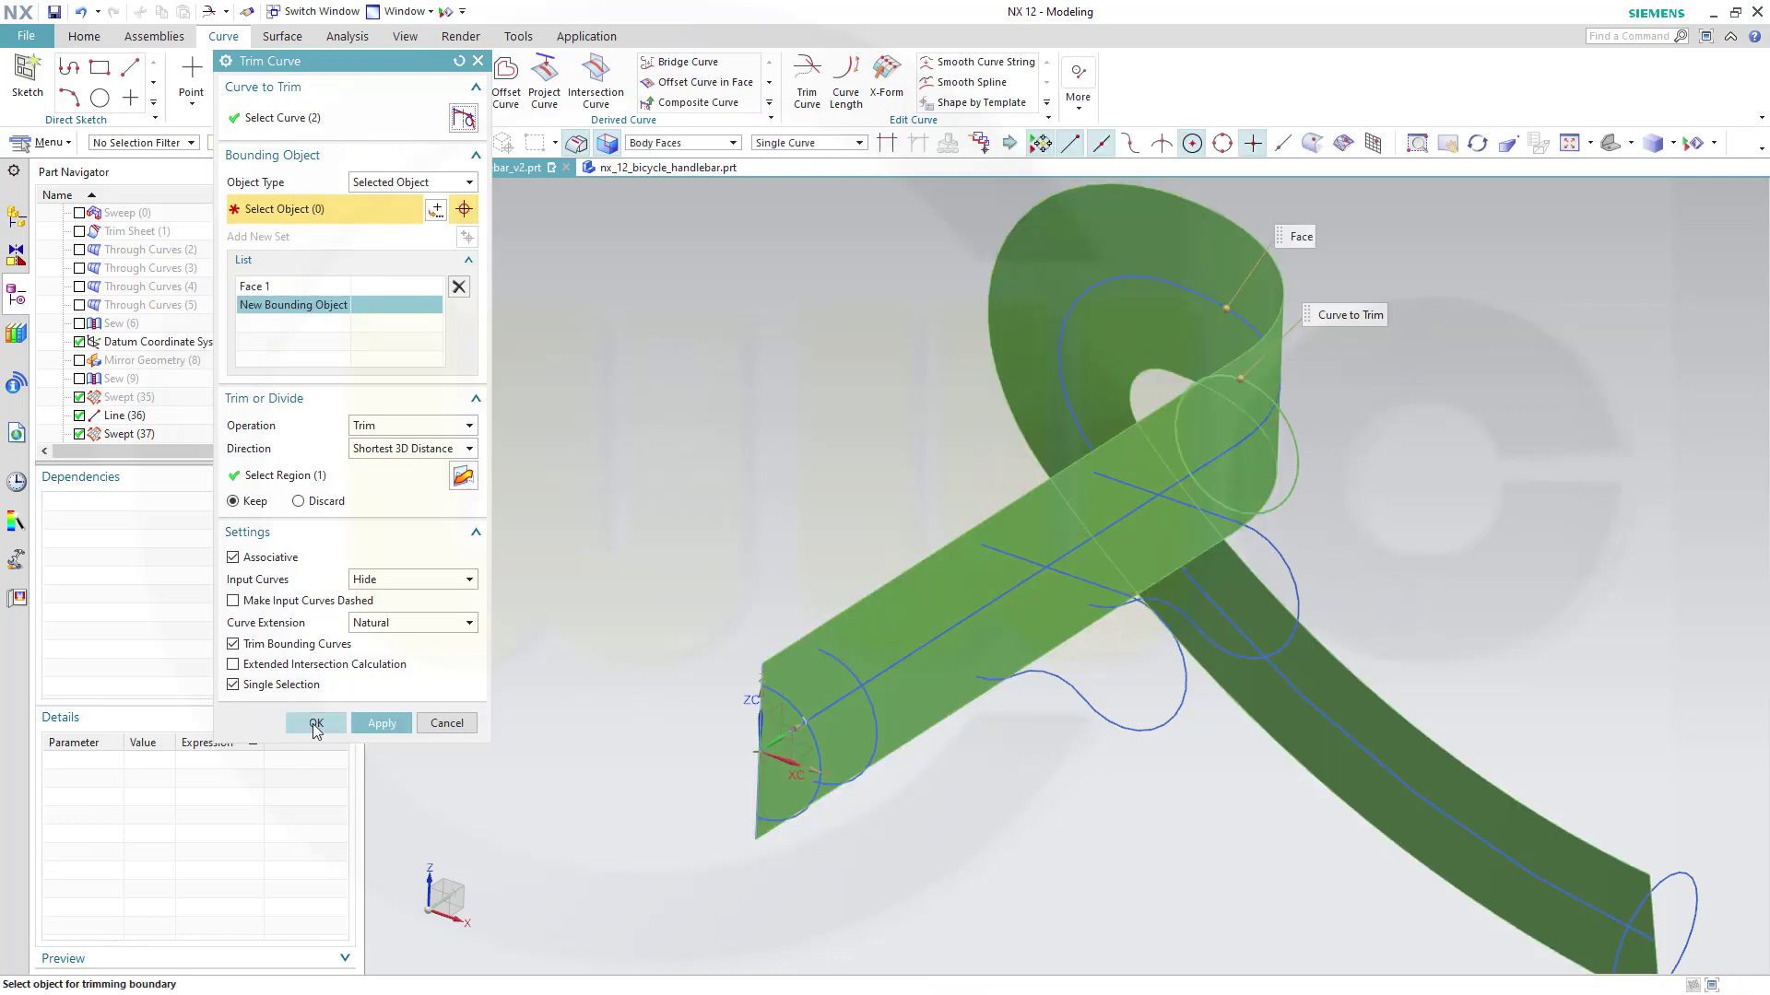
{"action": "middle_click_drag", "start_coordinate": [1205, 810], "coordinate": [1051, 656], "text": "shift"}
{"action": "middle_click_drag", "start_coordinate": [1504, 617], "coordinate": [1446, 565]}
{"action": "middle_click", "coordinate": [1446, 565]}
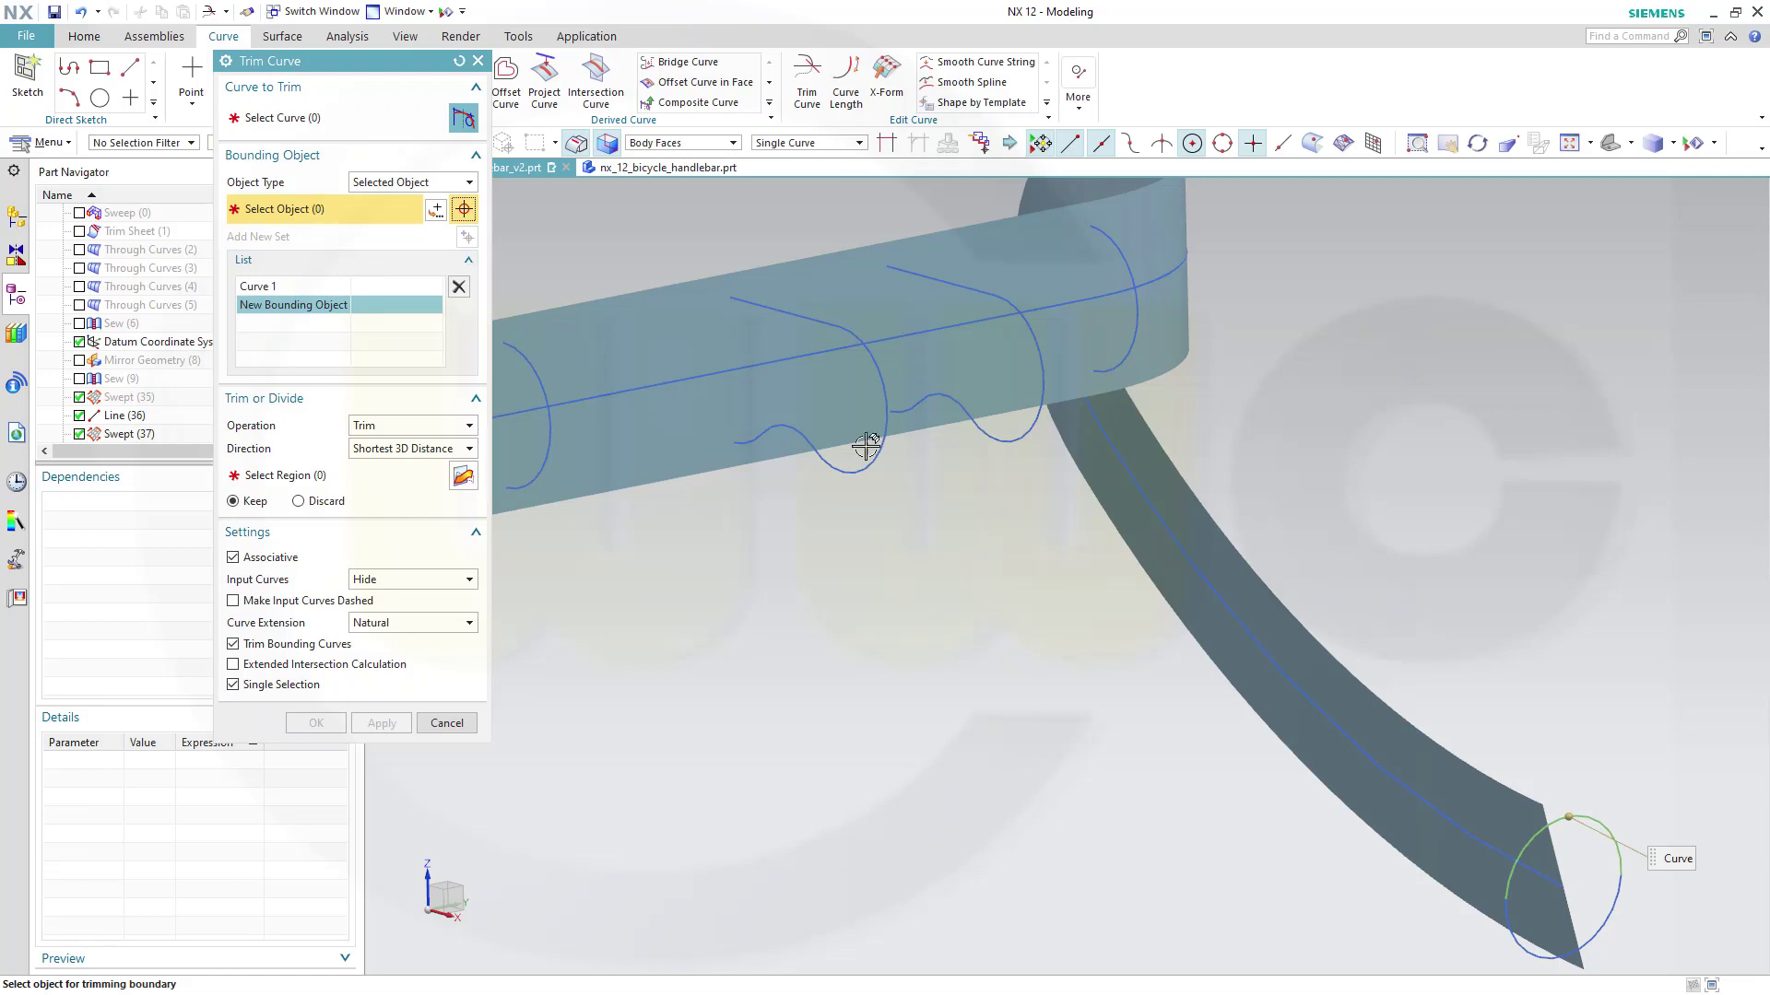
{"action": "left_click", "coordinate": [1375, 731]}
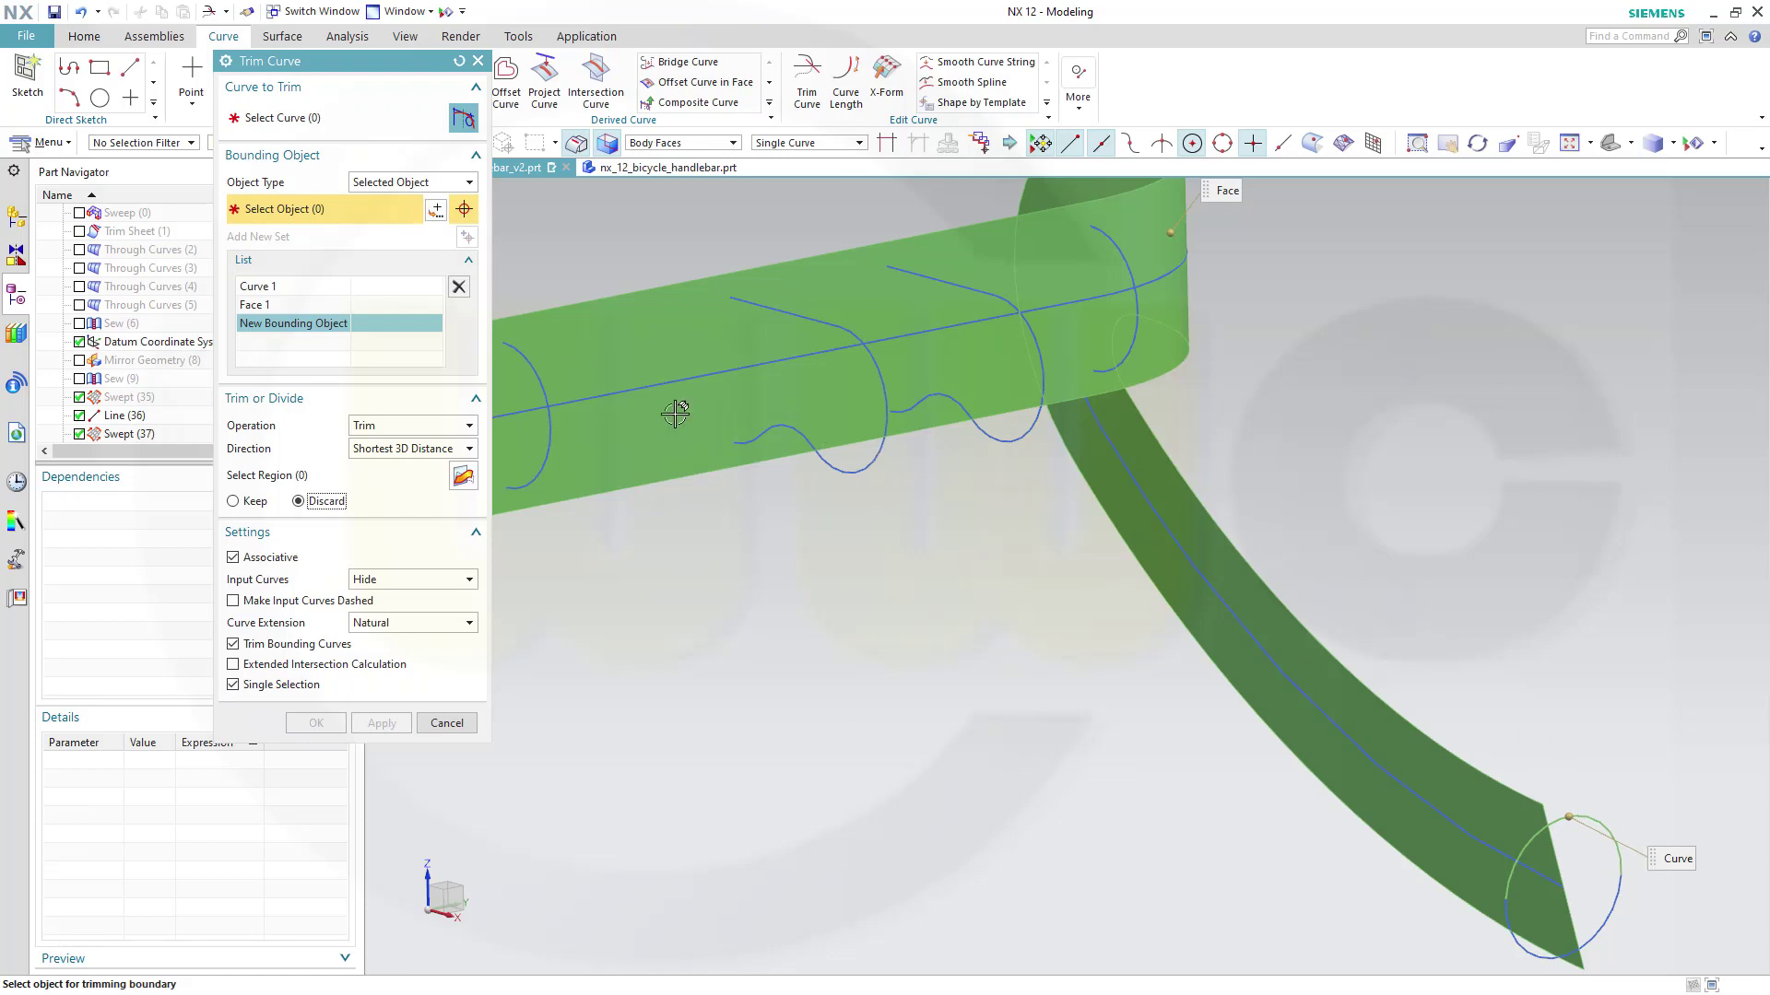
{"action": "left_click", "coordinate": [448, 723]}
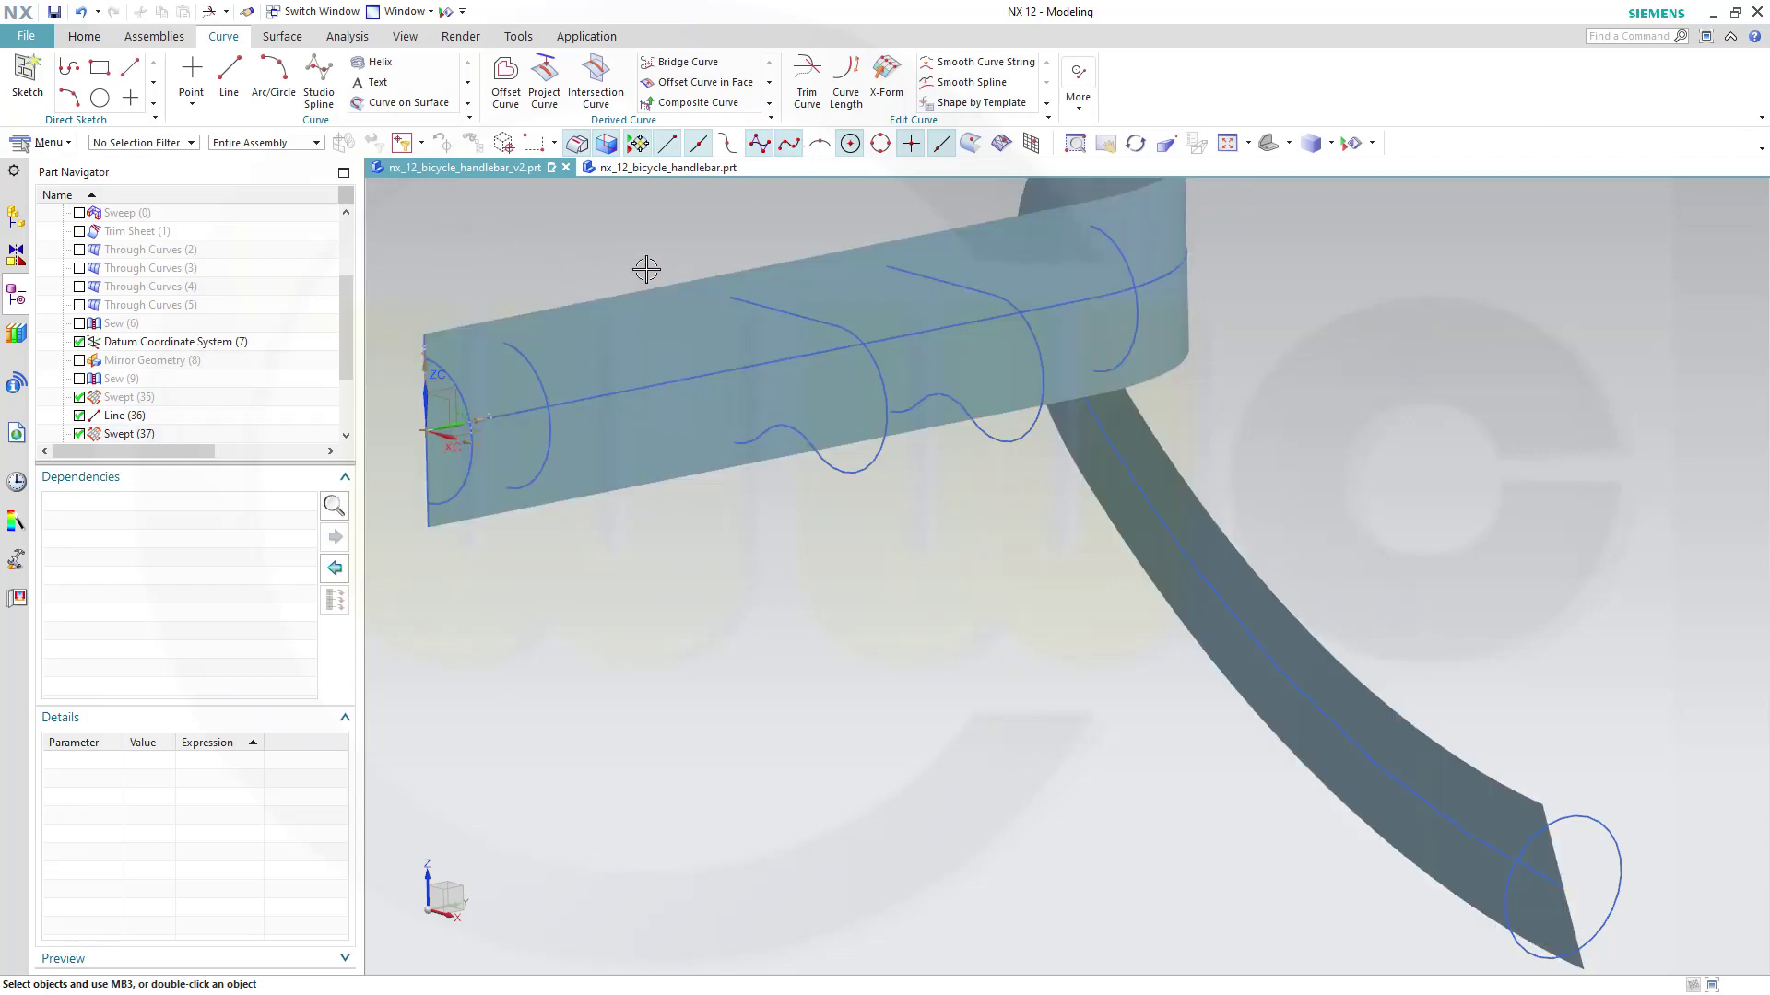
Try a point-bounded trim of the end circle with tangent-curve picking, then cancel it
{"action": "left_click", "coordinate": [806, 85]}
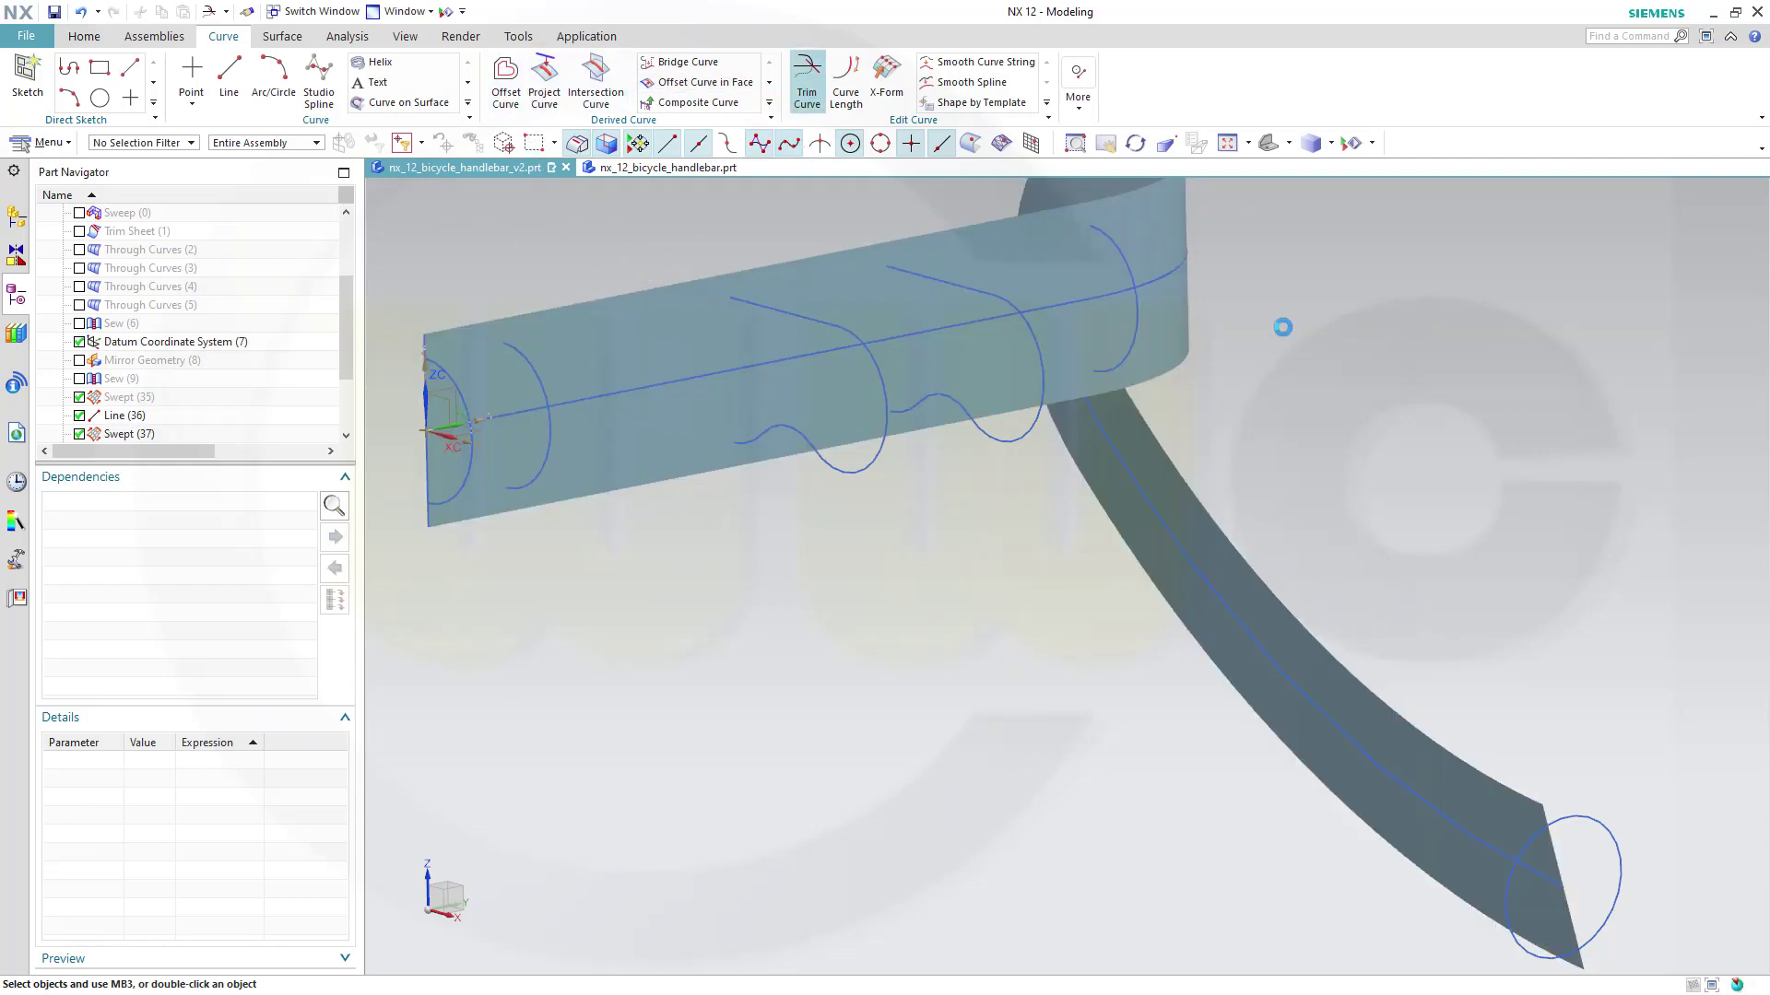
{"action": "left_click", "coordinate": [1507, 876]}
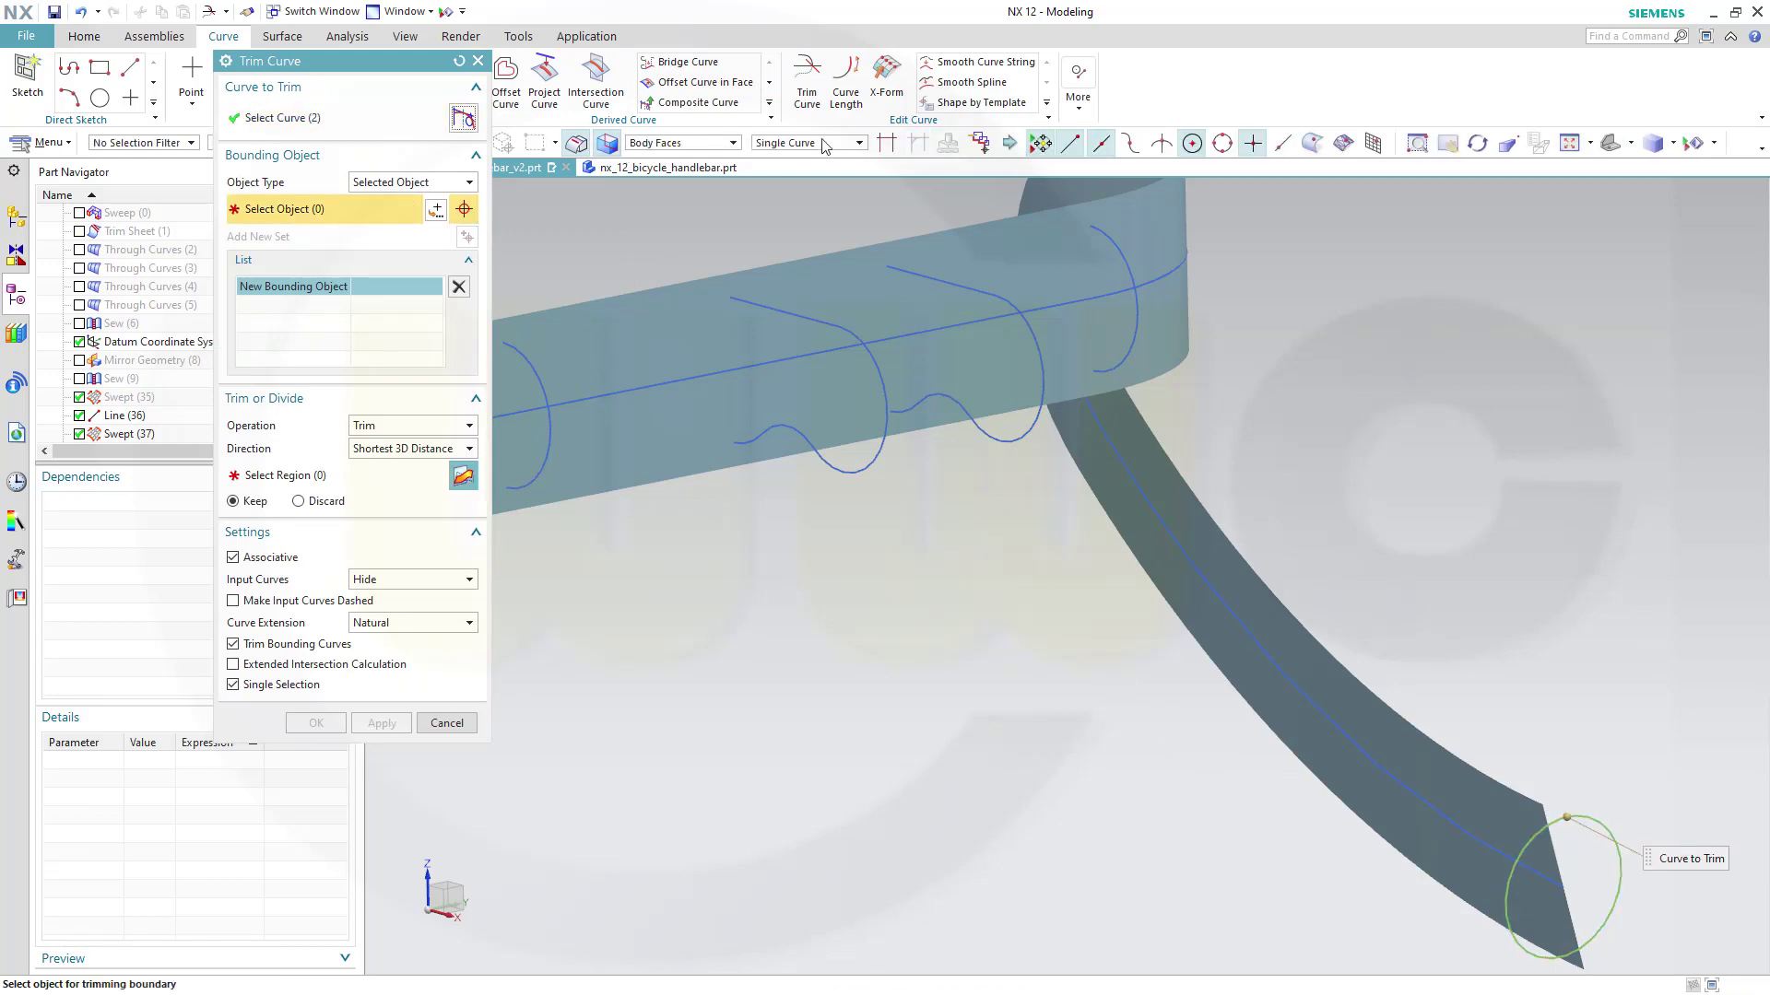
{"action": "left_click", "coordinate": [826, 143]}
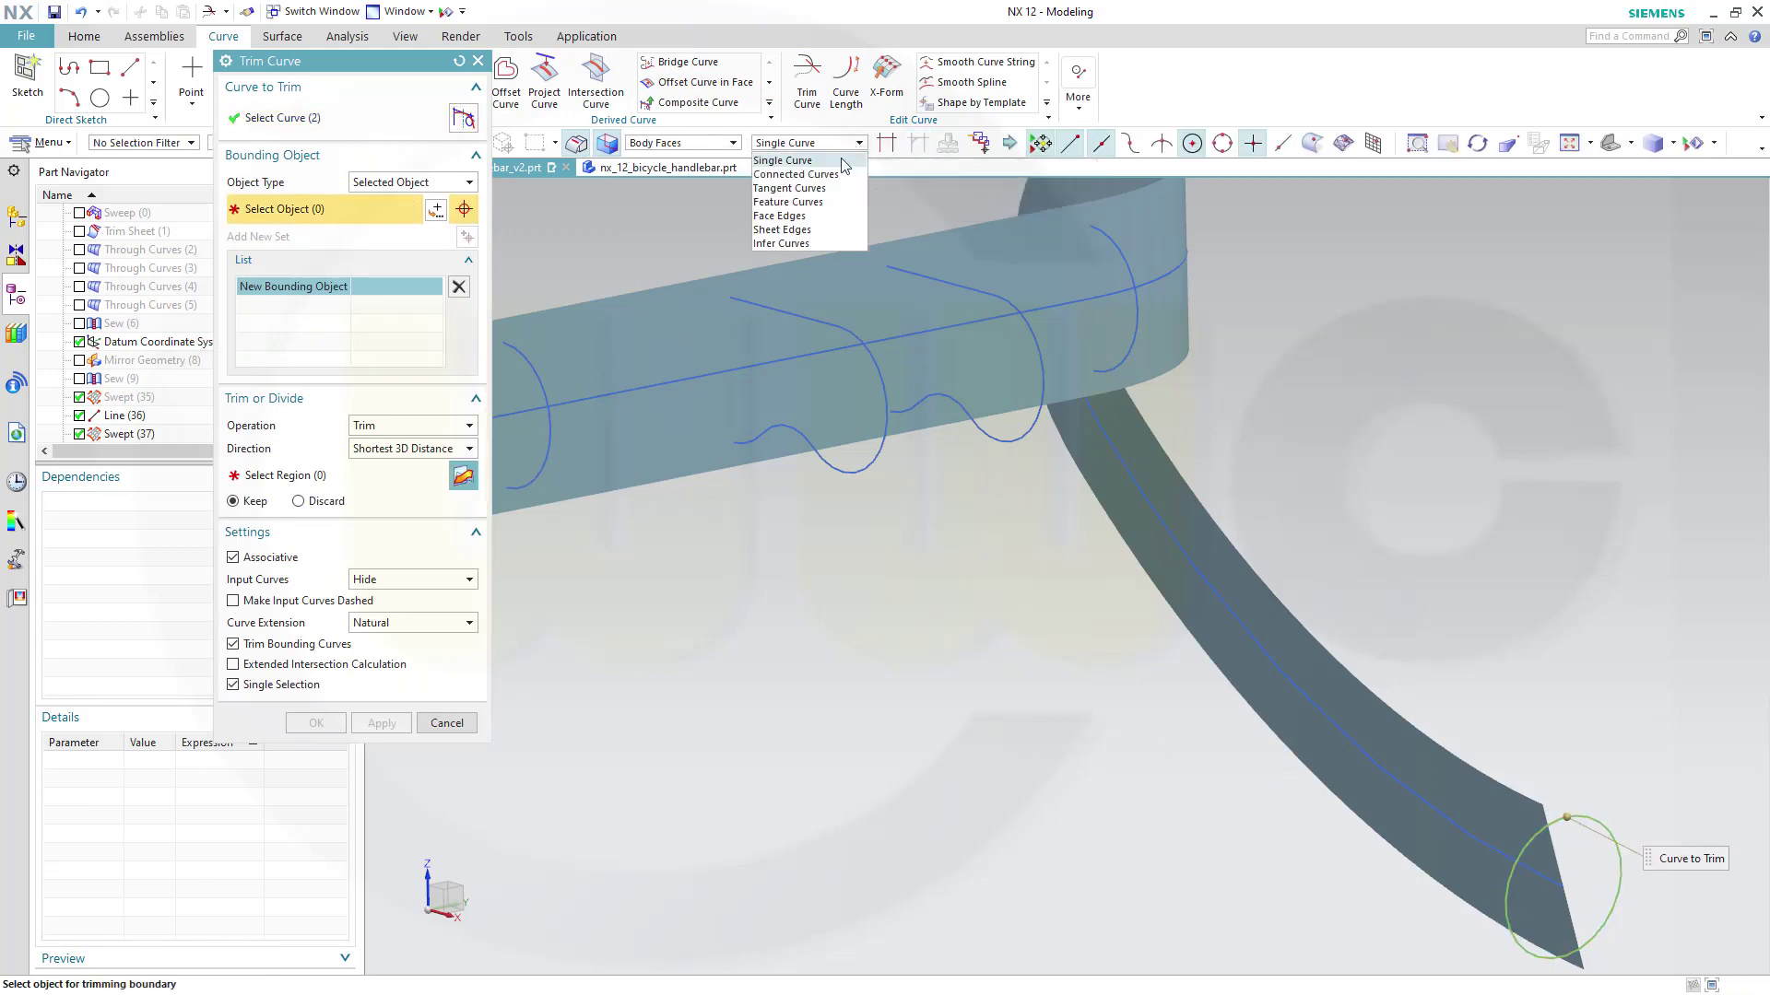
{"action": "left_click", "coordinate": [790, 188]}
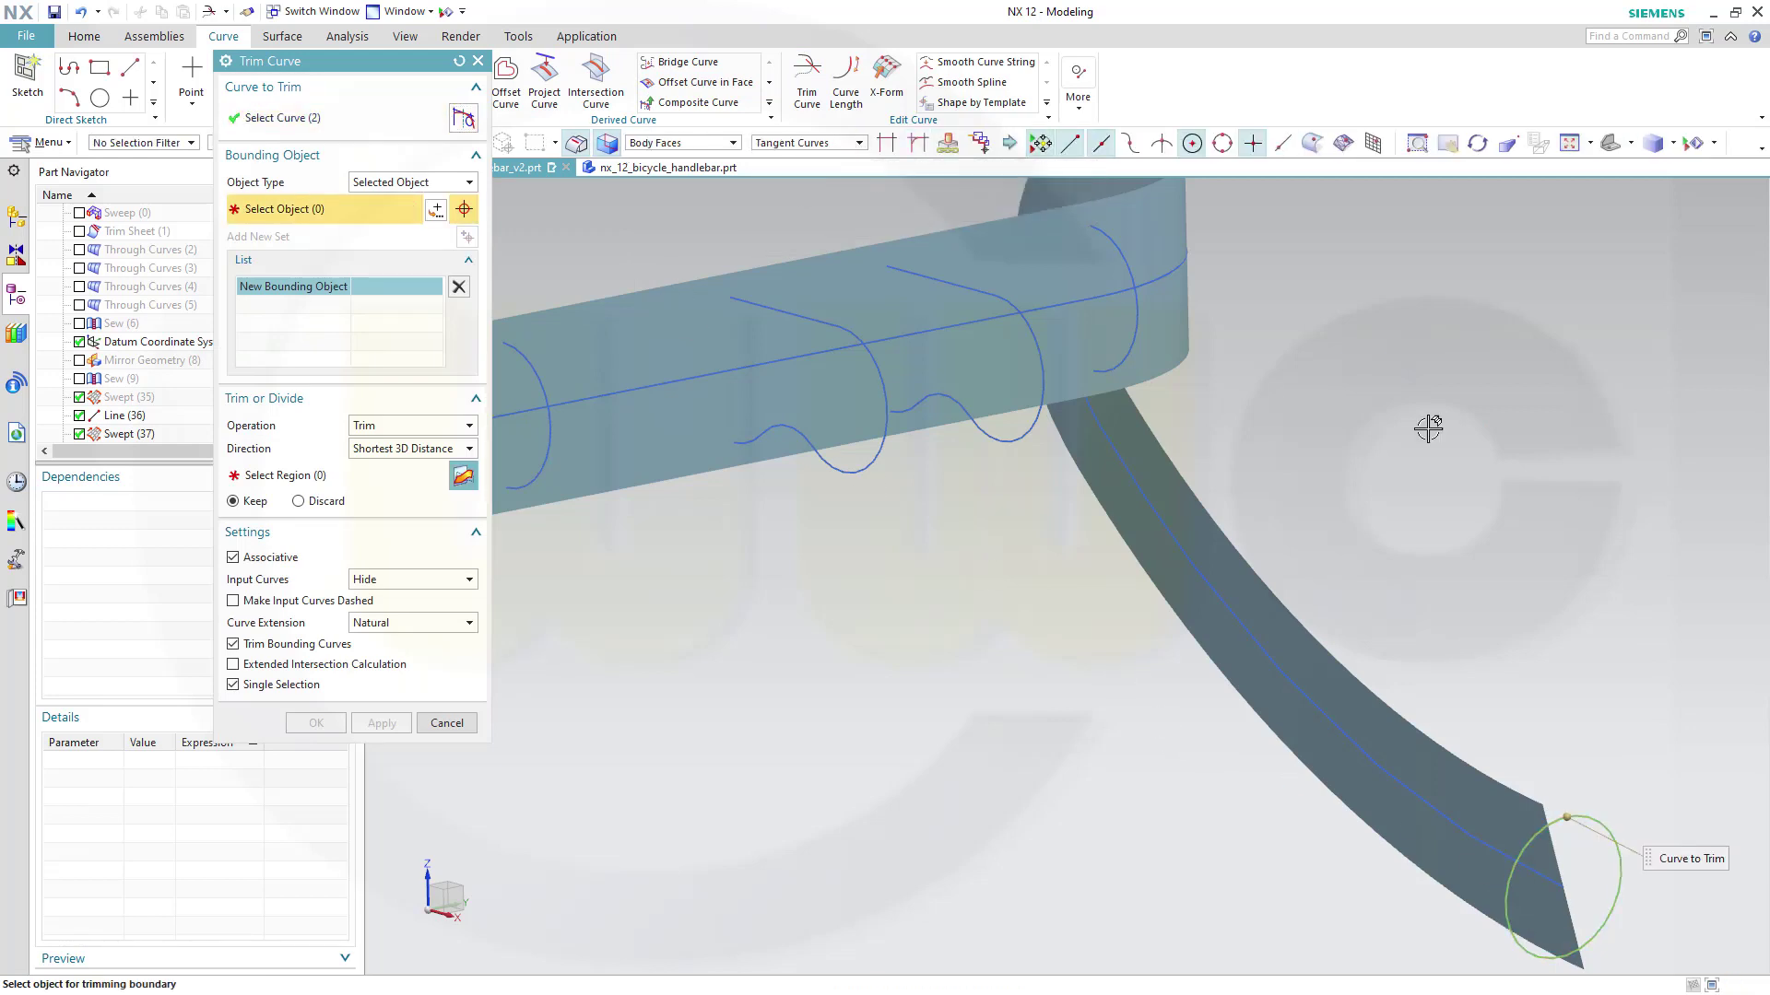
{"action": "left_click", "coordinate": [1528, 840]}
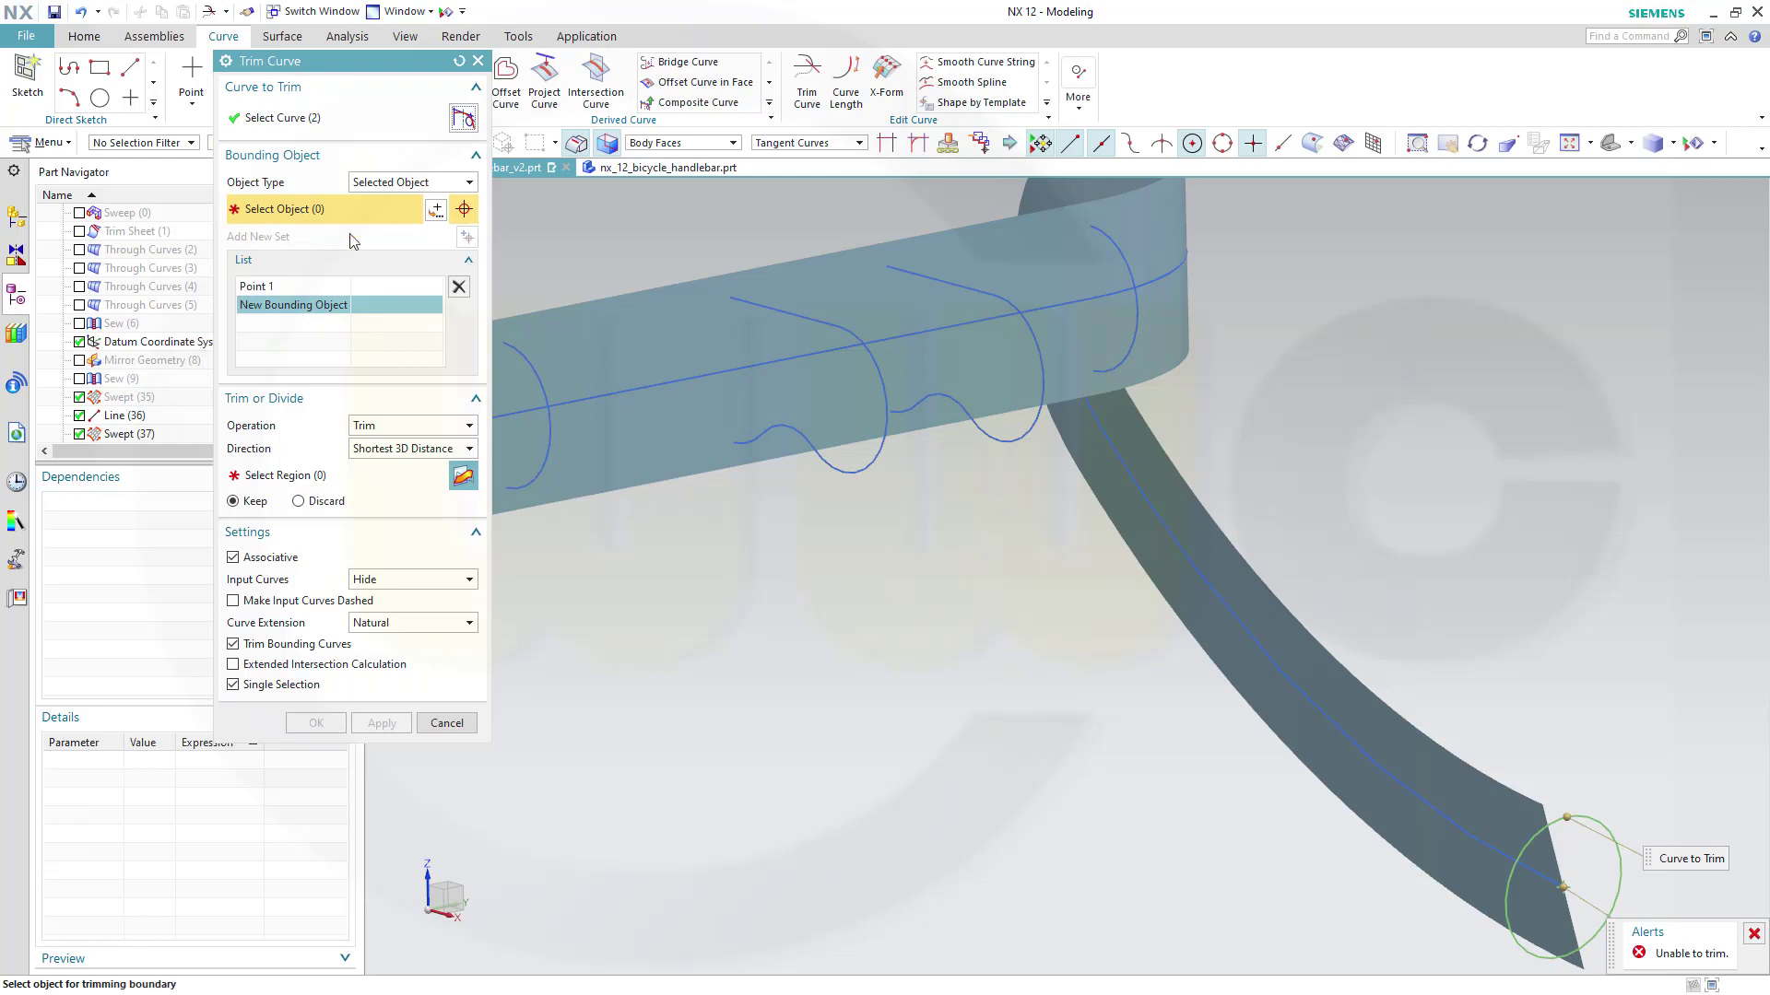
{"action": "left_click", "coordinate": [440, 719]}
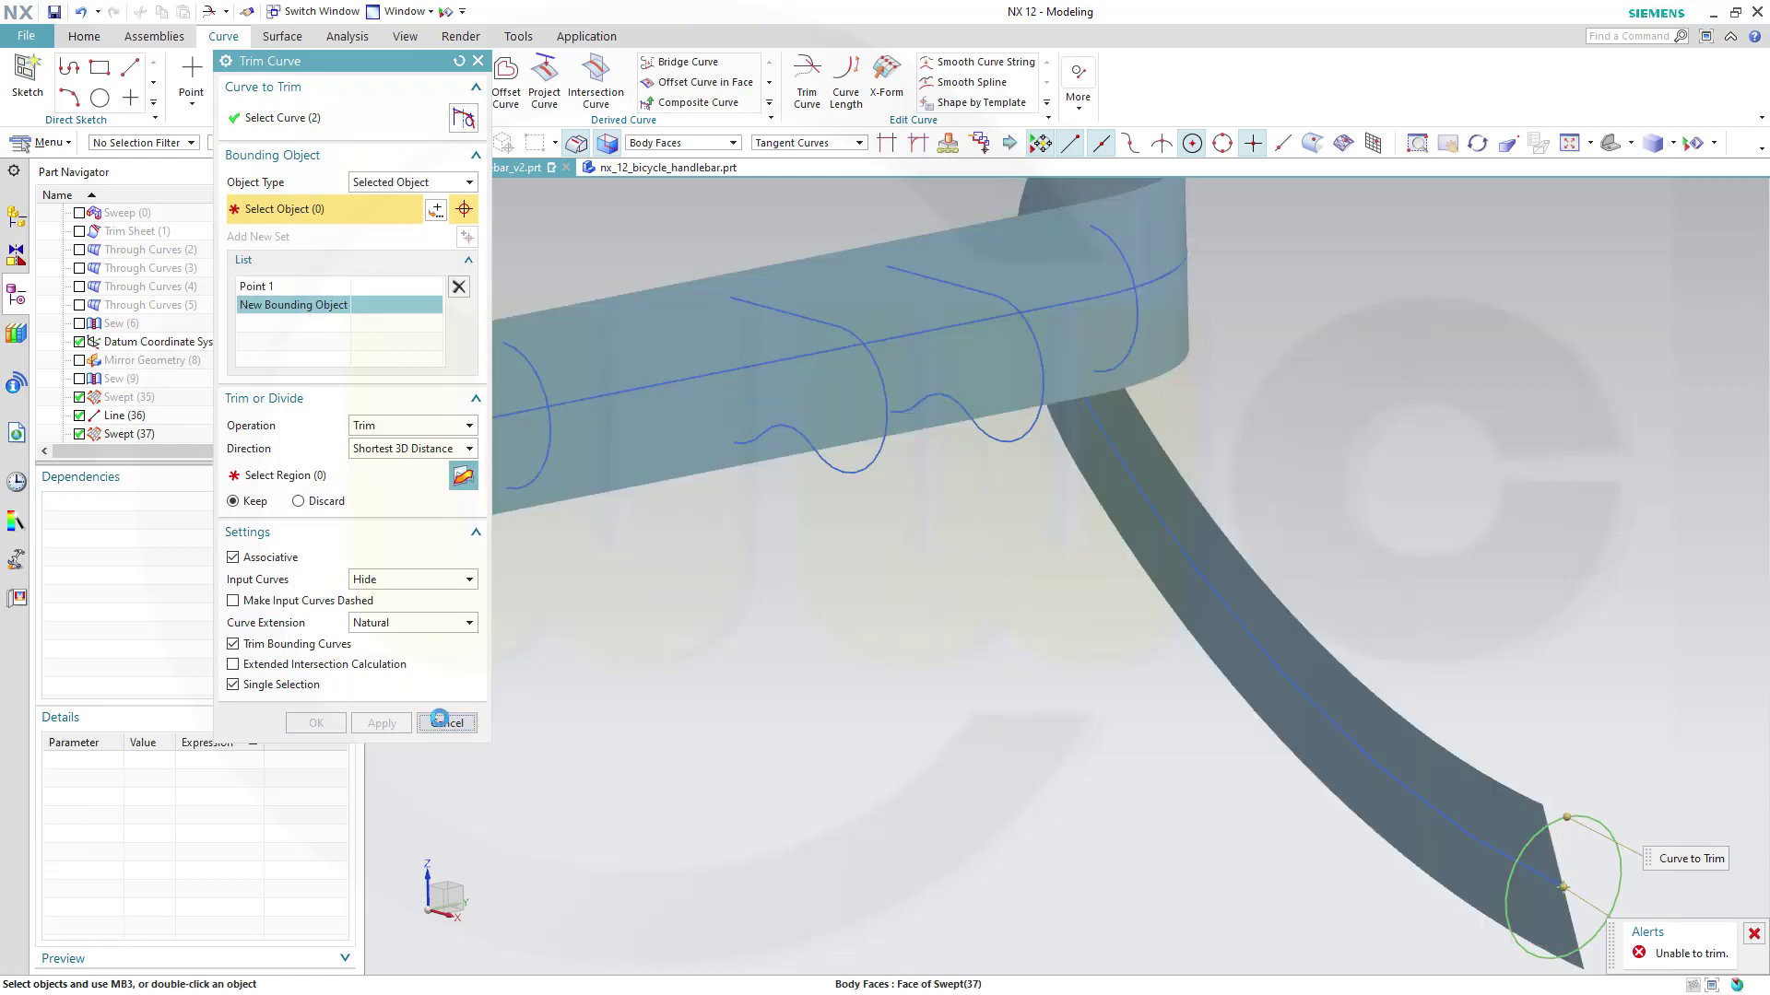
Trim the drop-end circle back to the Swept (37) ribbon face
{"action": "left_click", "coordinate": [818, 92]}
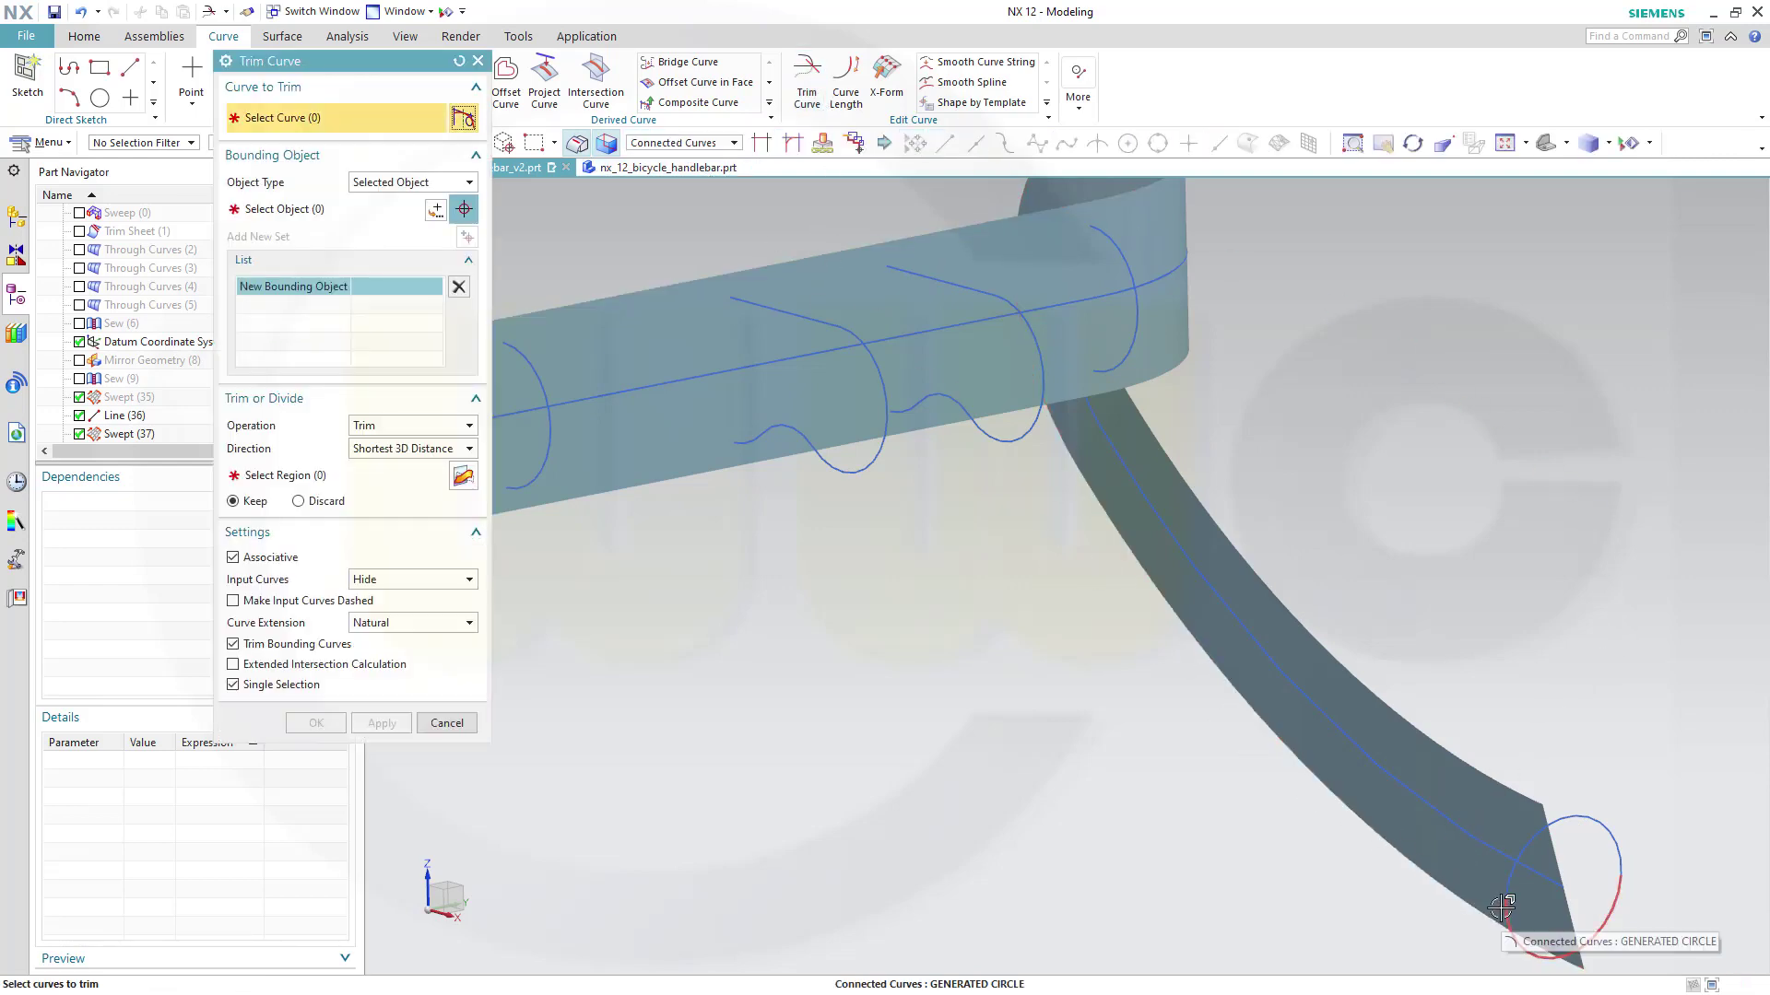
{"action": "left_click", "coordinate": [1504, 900]}
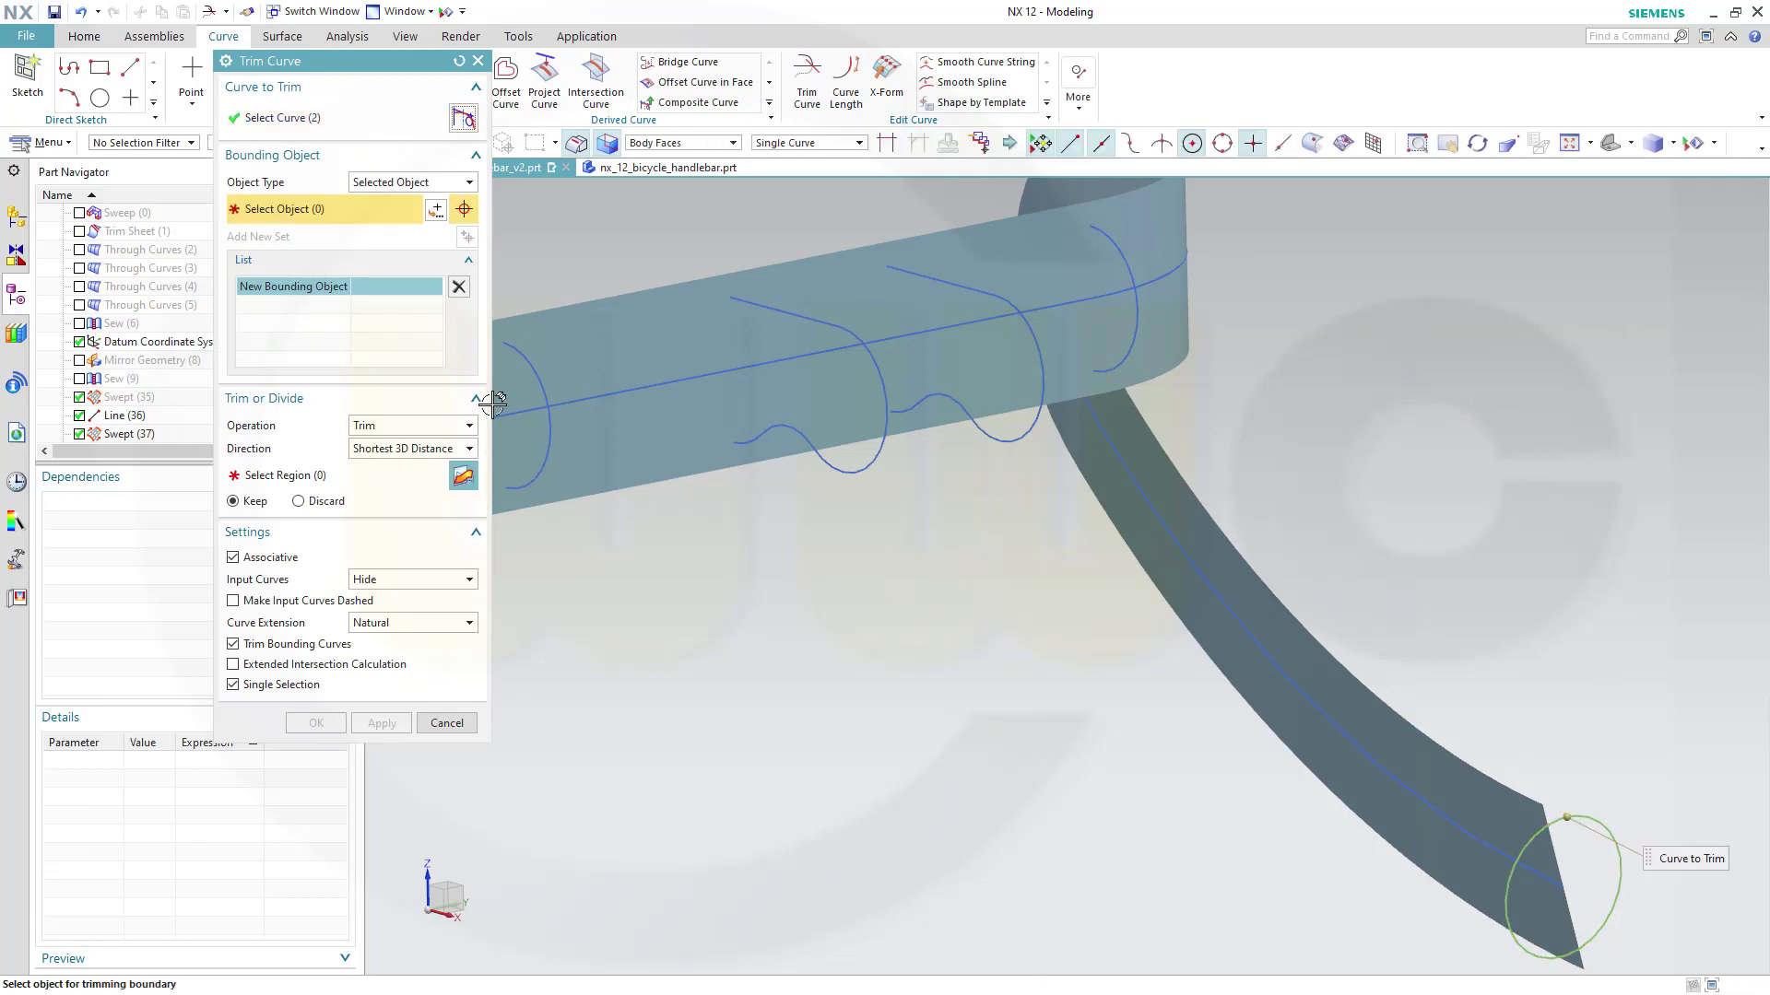
{"action": "left_click", "coordinate": [600, 335]}
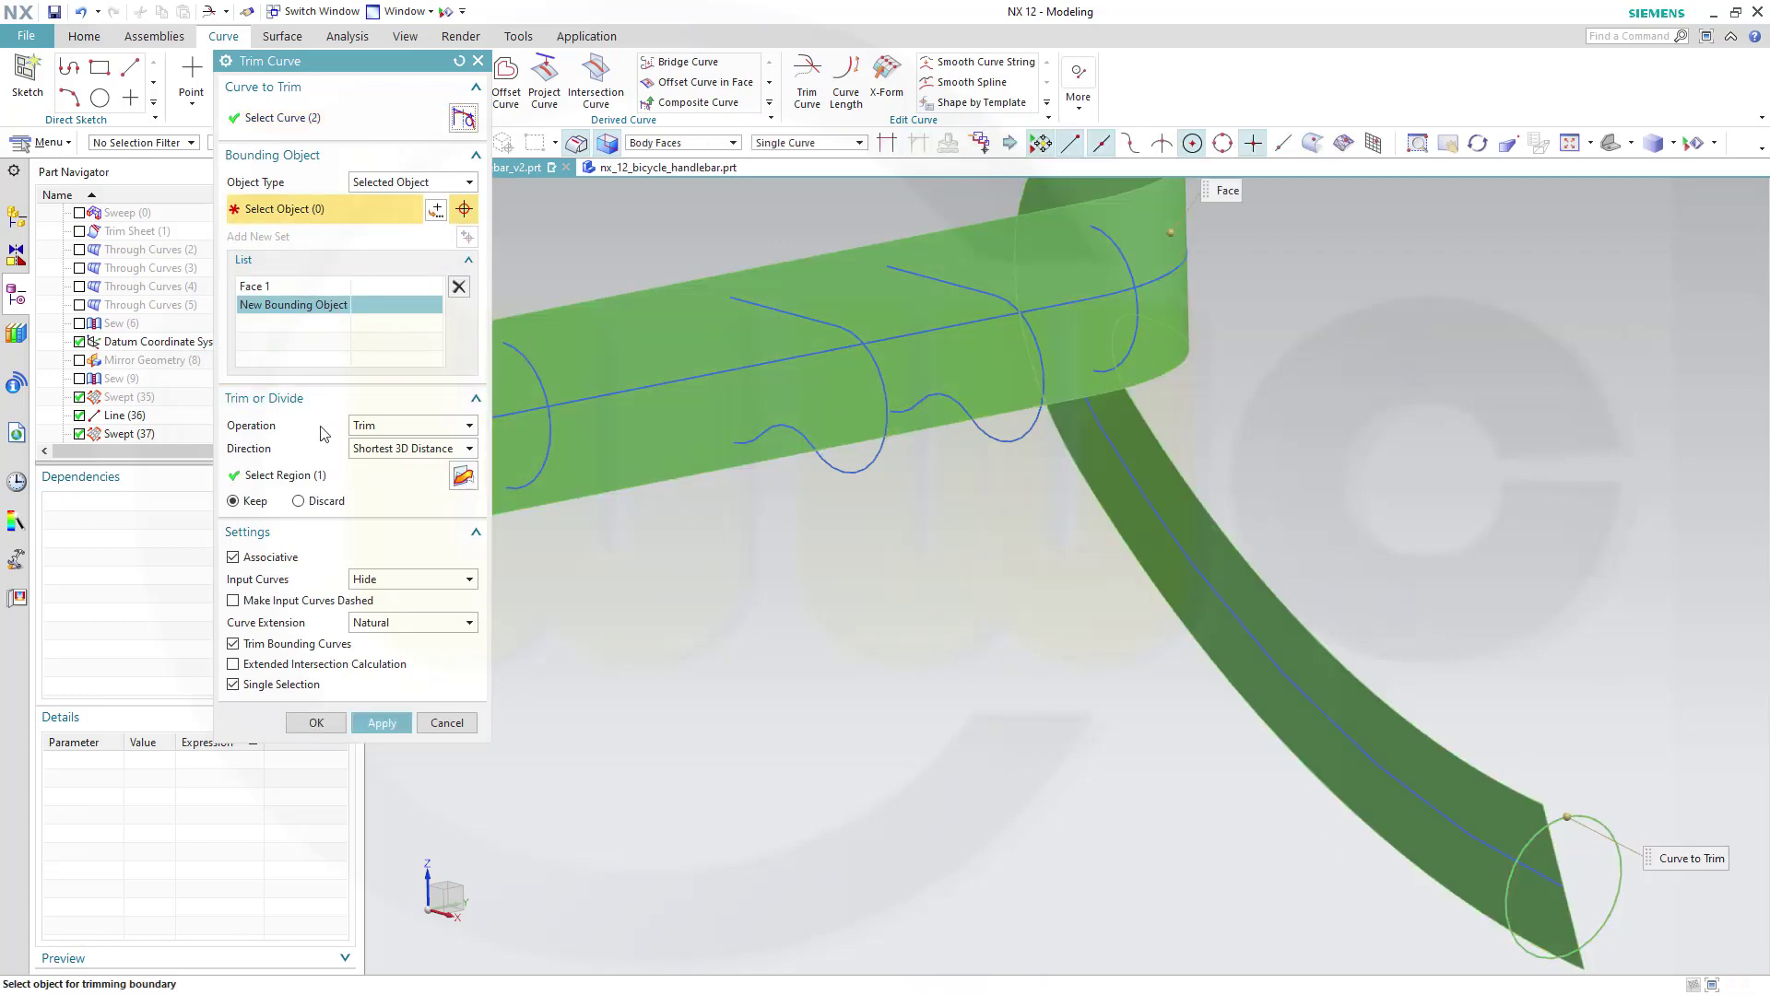
{"action": "left_click", "coordinate": [317, 723]}
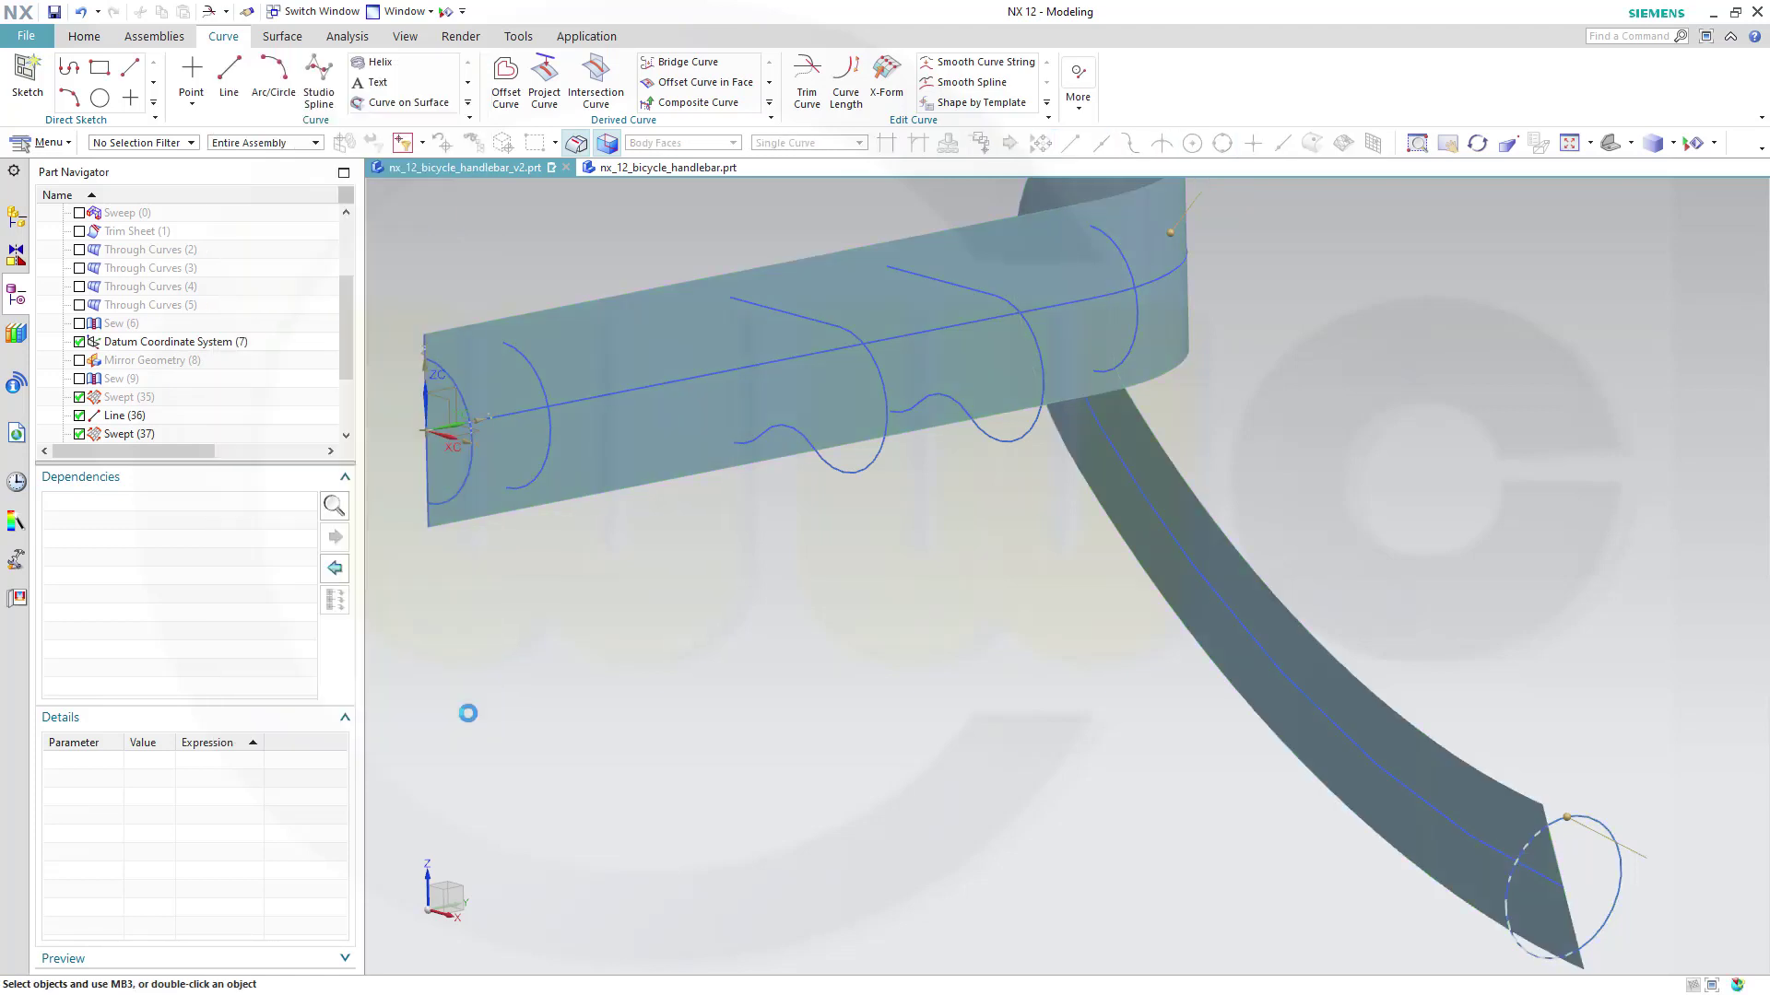
Edit Trim Curve (44), switching Trim or Divide from Keep to Discard
{"action": "scroll", "coordinate": [895, 610], "scroll_direction": "up", "scroll_amount": 3}
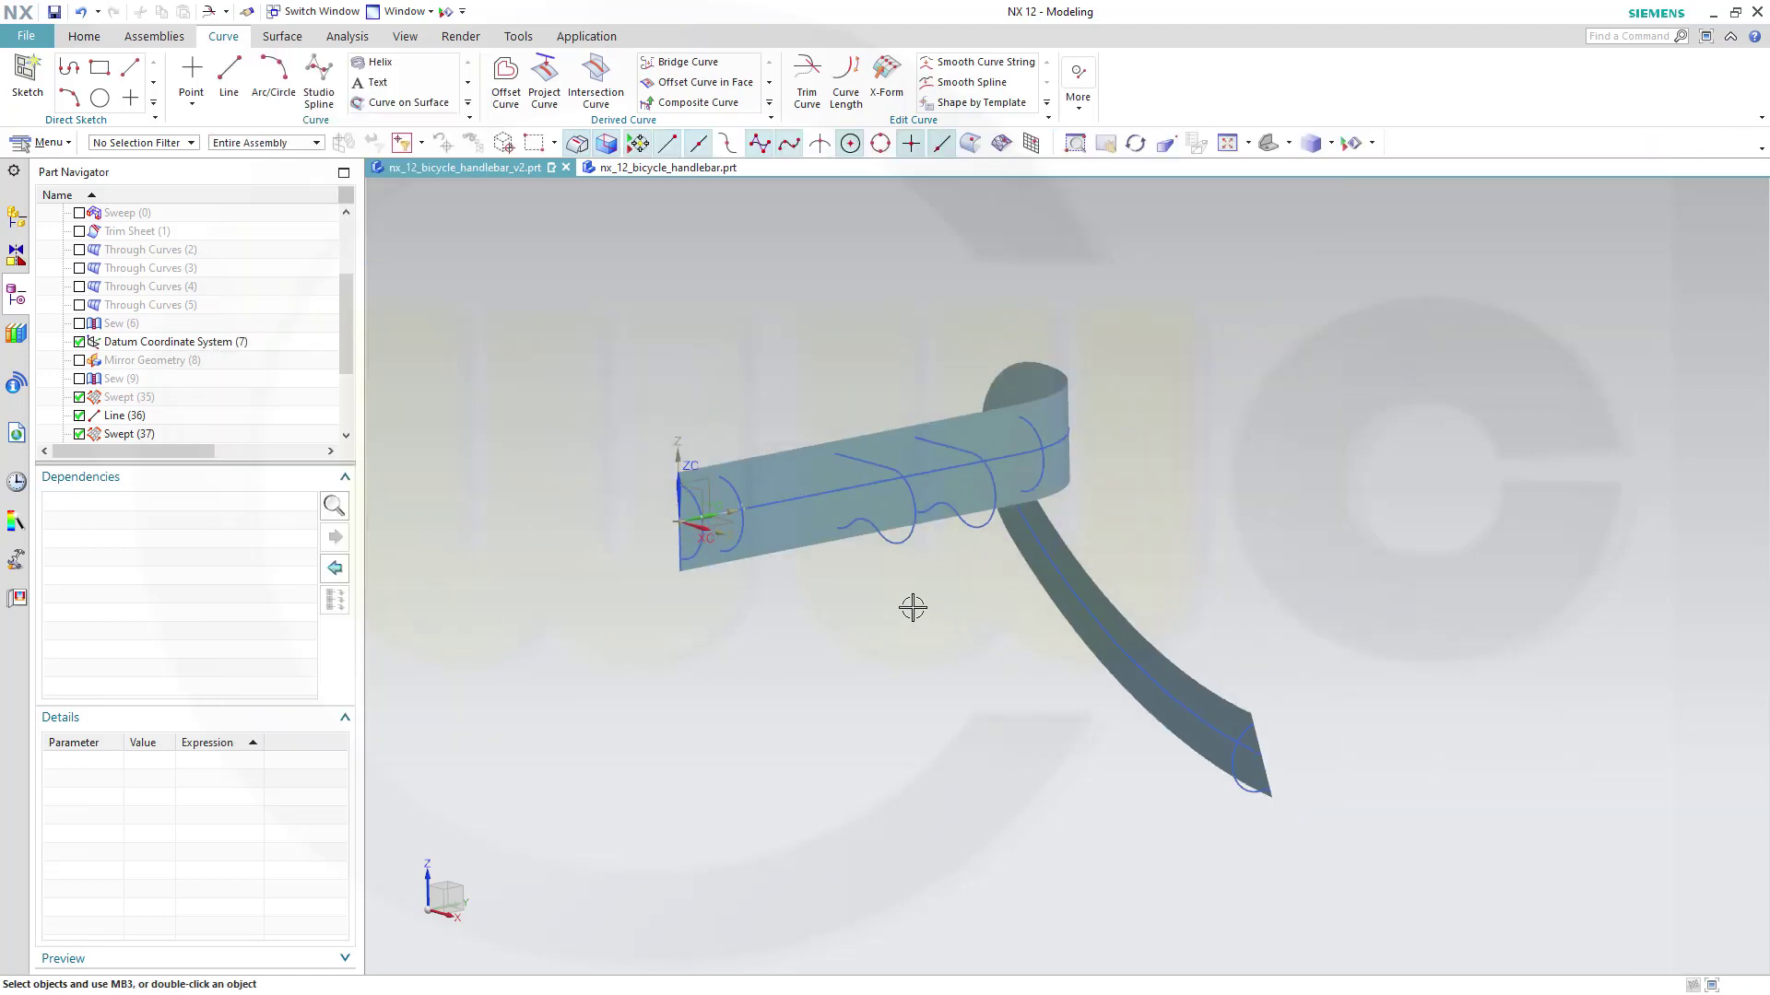
{"action": "mouse_move", "coordinate": [908, 662]}
{"action": "middle_mouse_down"}
{"action": "mouse_move", "coordinate": [900, 711]}
{"action": "mouse_move", "coordinate": [939, 713]}
{"action": "mouse_move", "coordinate": [932, 688]}
{"action": "mouse_move", "coordinate": [890, 680]}
{"action": "middle_mouse_up"}
{"action": "scroll", "coordinate": [338, 433], "scroll_direction": "down", "scroll_amount": 3}
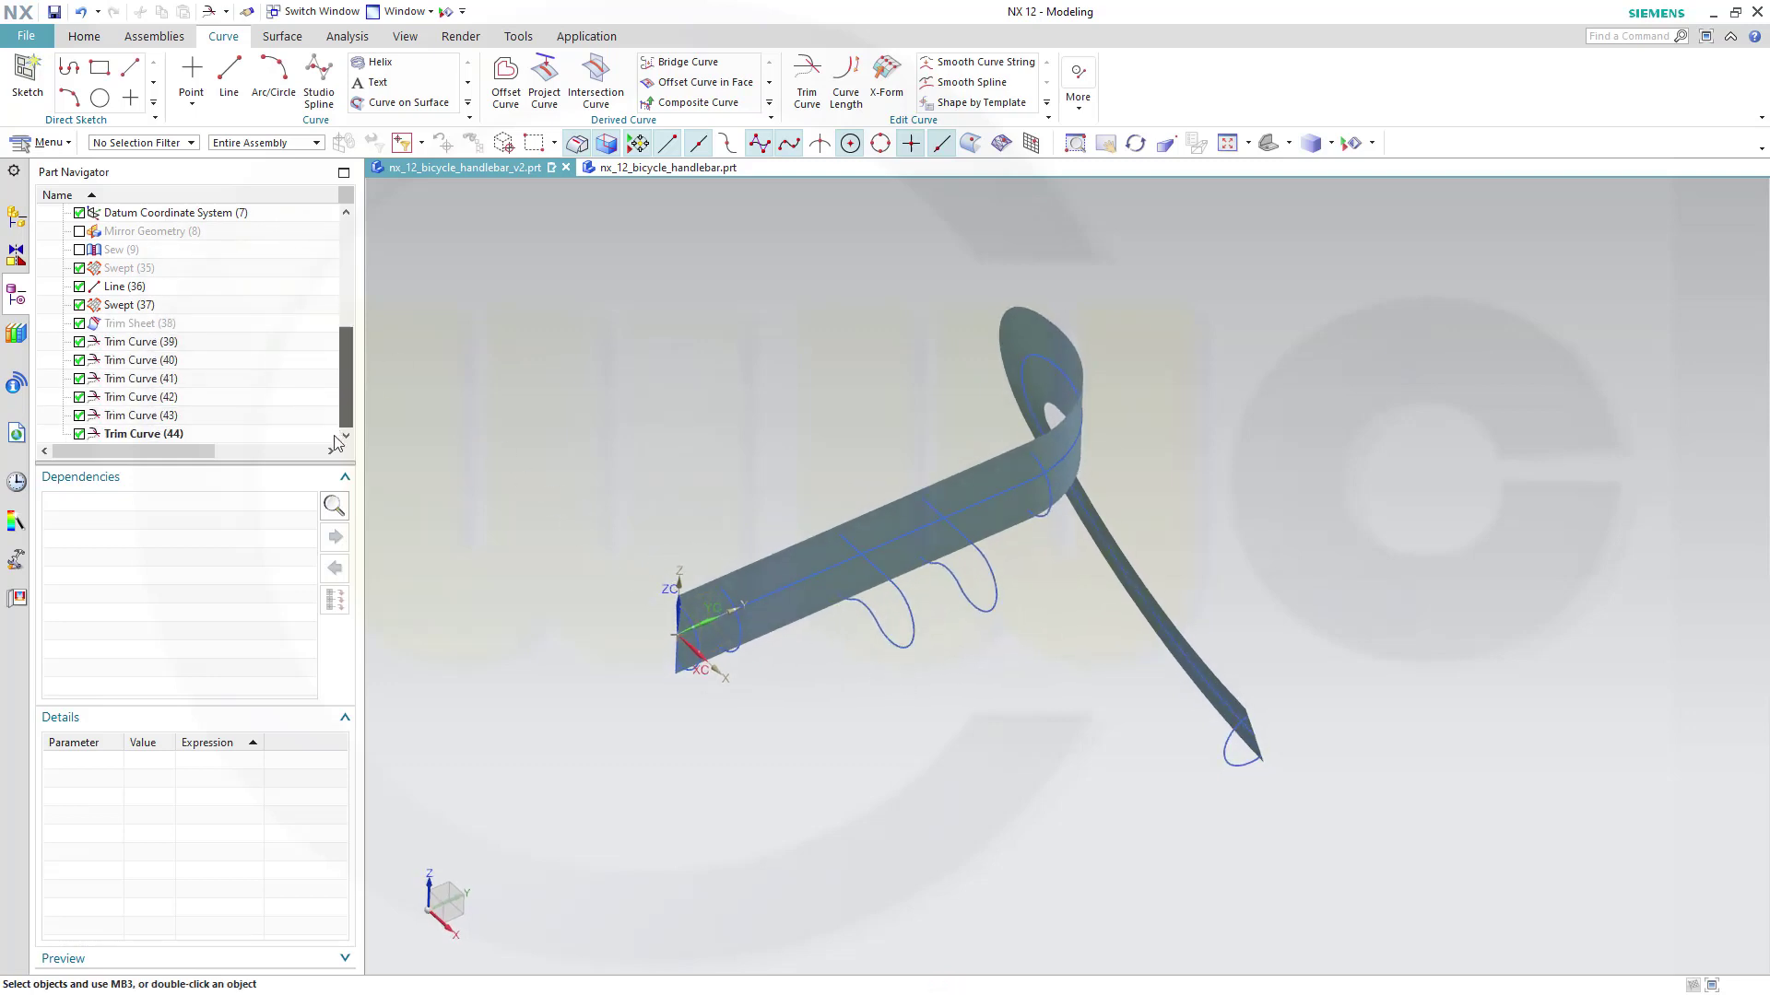
{"action": "double_click", "coordinate": [132, 433]}
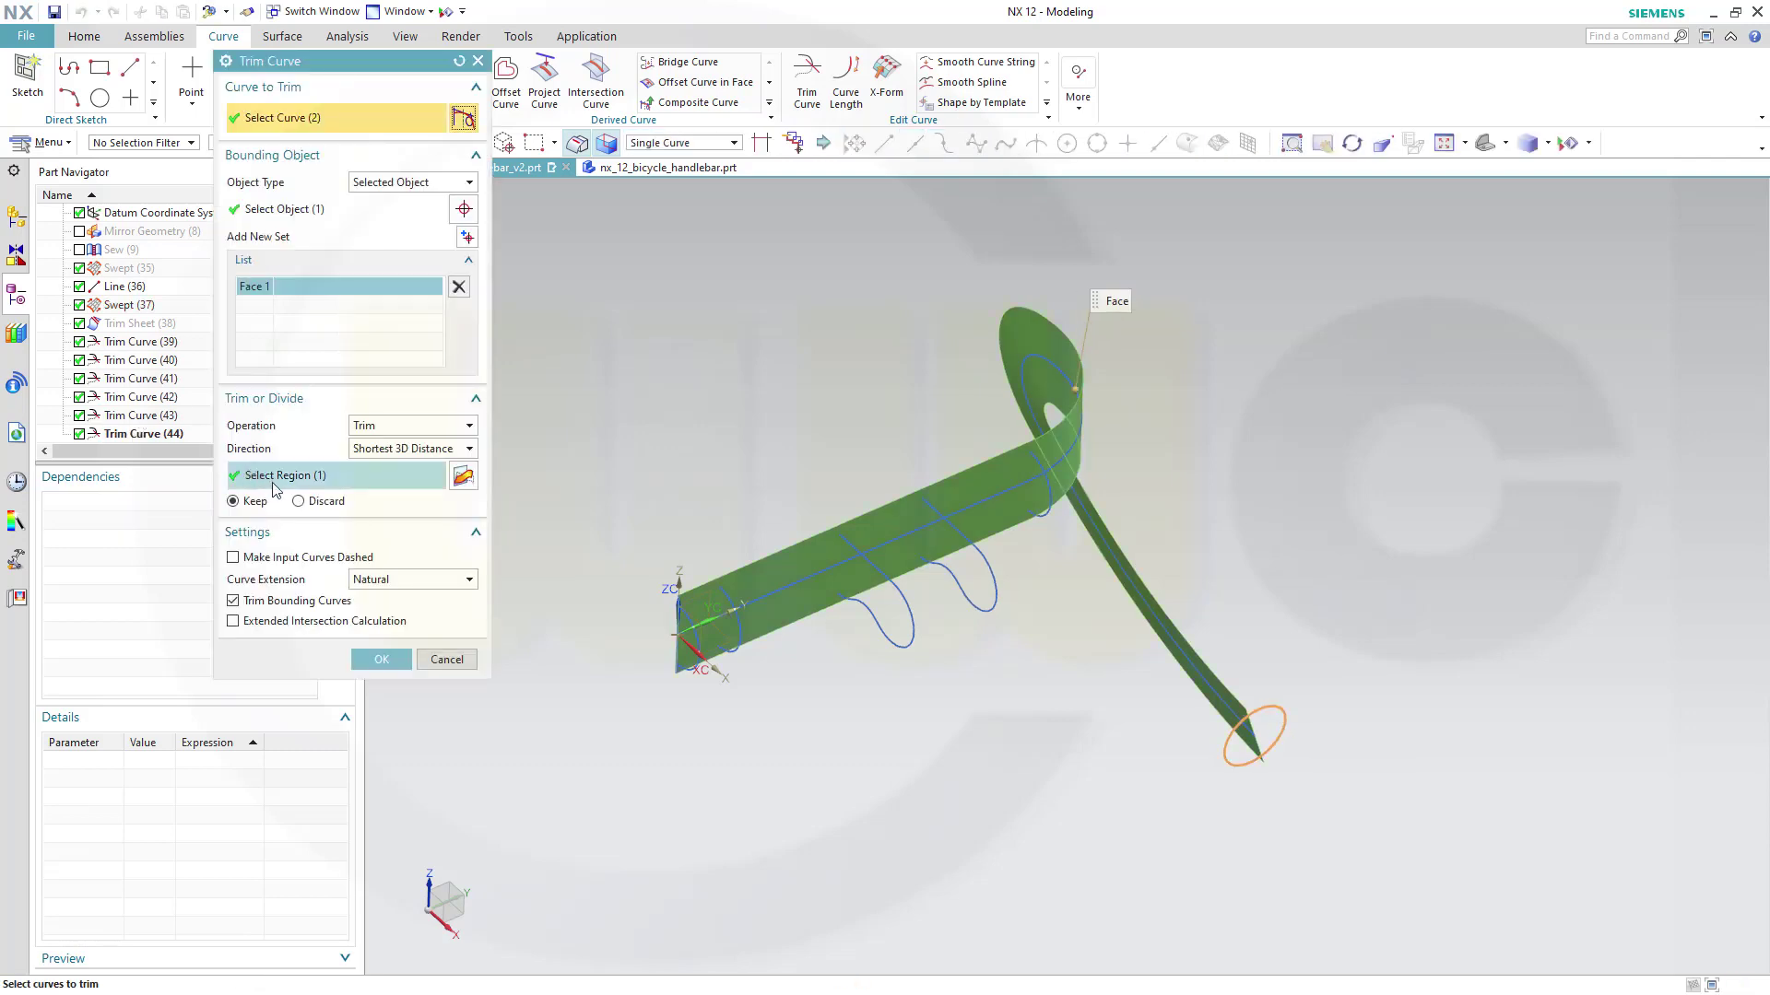
{"action": "left_click", "coordinate": [311, 502]}
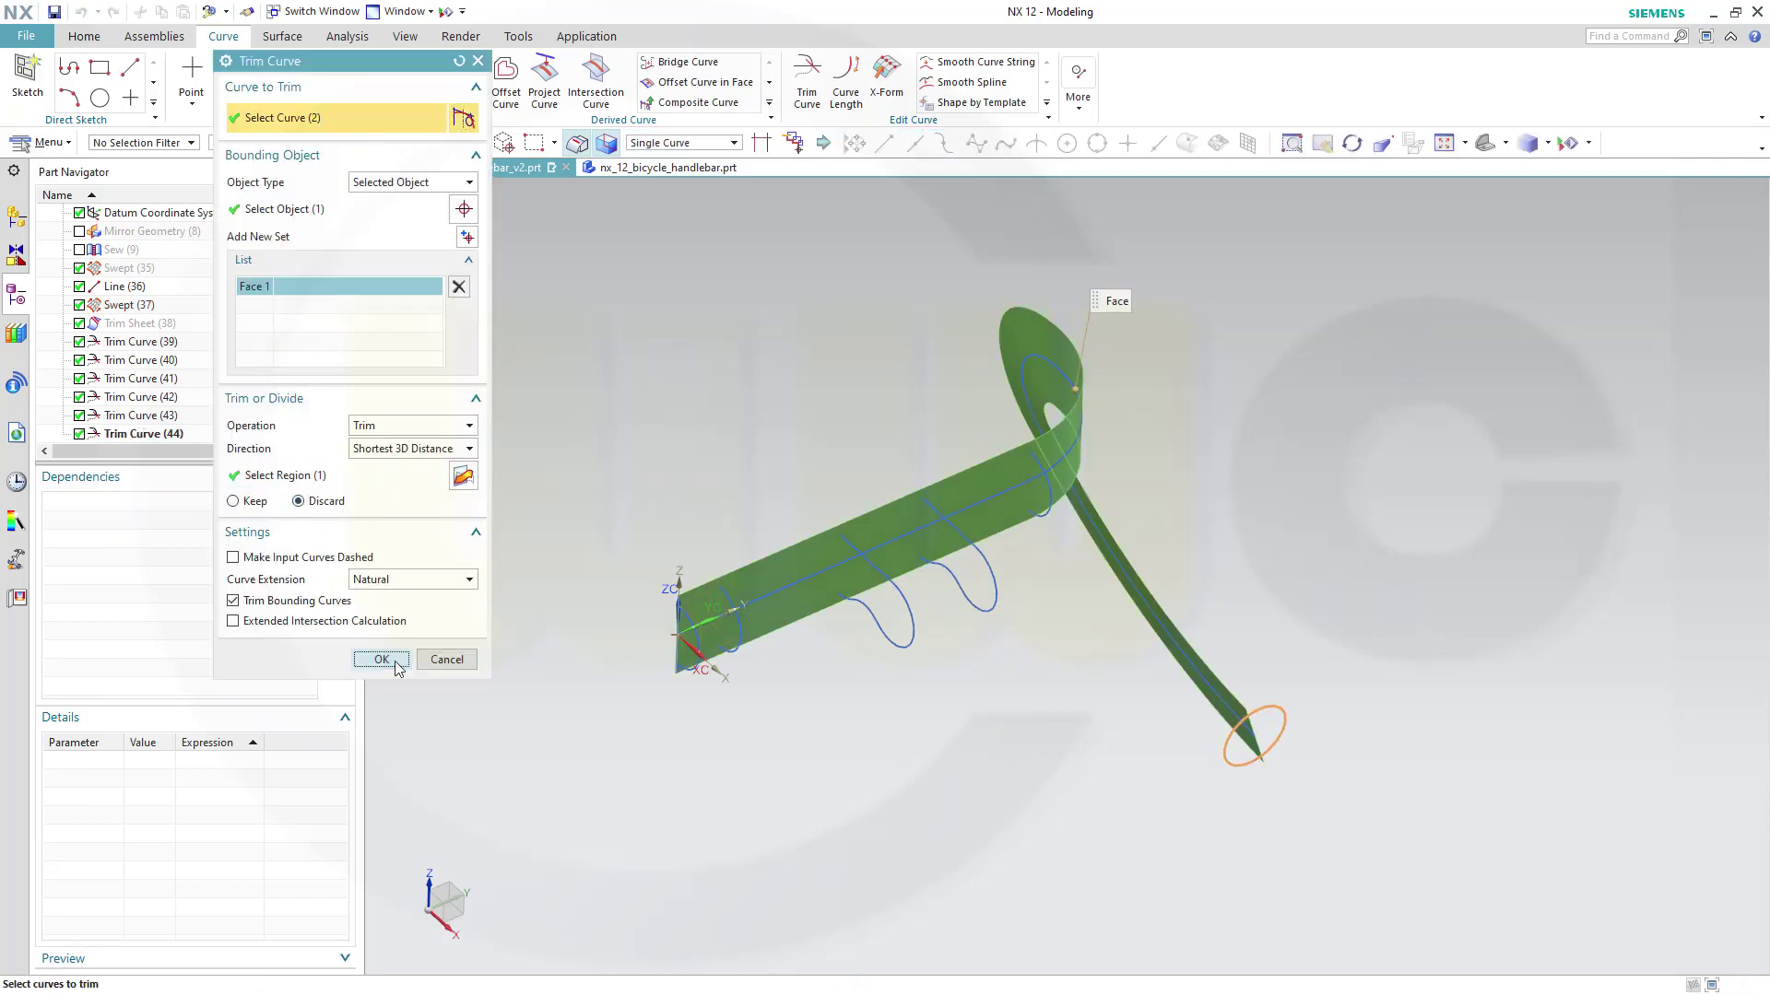
{"action": "left_click", "coordinate": [381, 660]}
{"action": "middle_click_drag", "start_coordinate": [954, 611], "coordinate": [731, 439]}
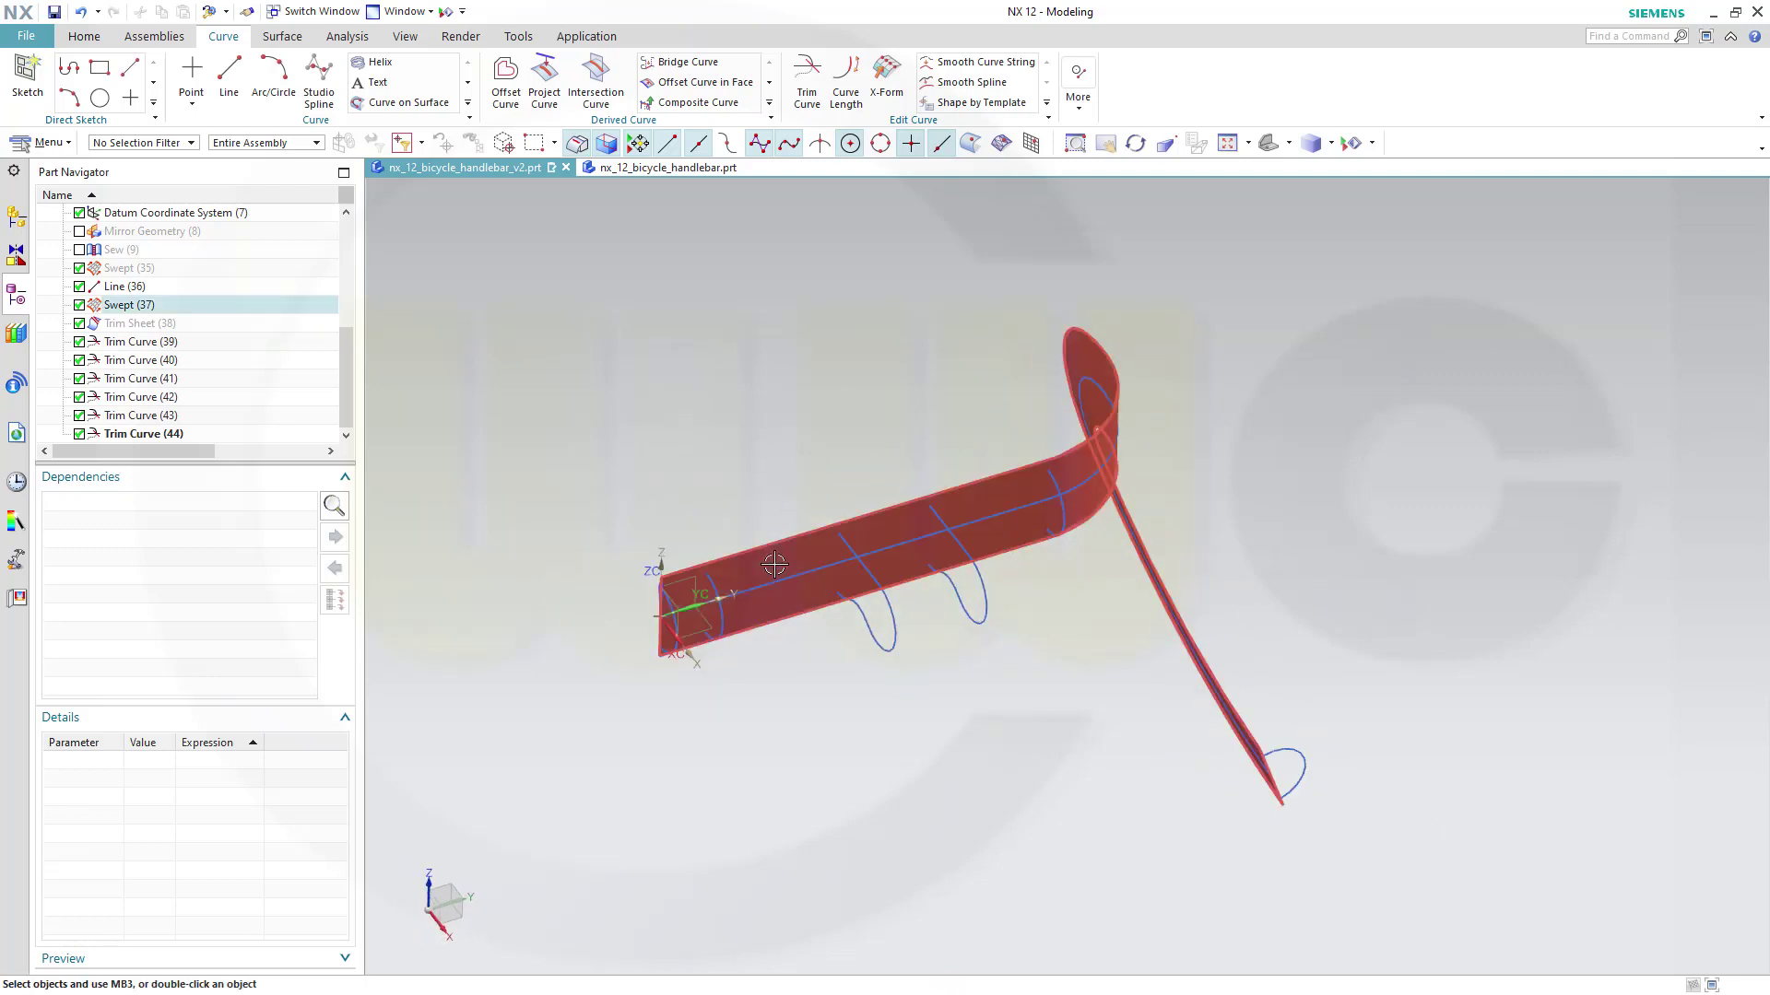
Hide the flat Swept (37) ribbon body
{"action": "right_click", "coordinate": [784, 578]}
{"action": "left_click", "coordinate": [836, 579]}
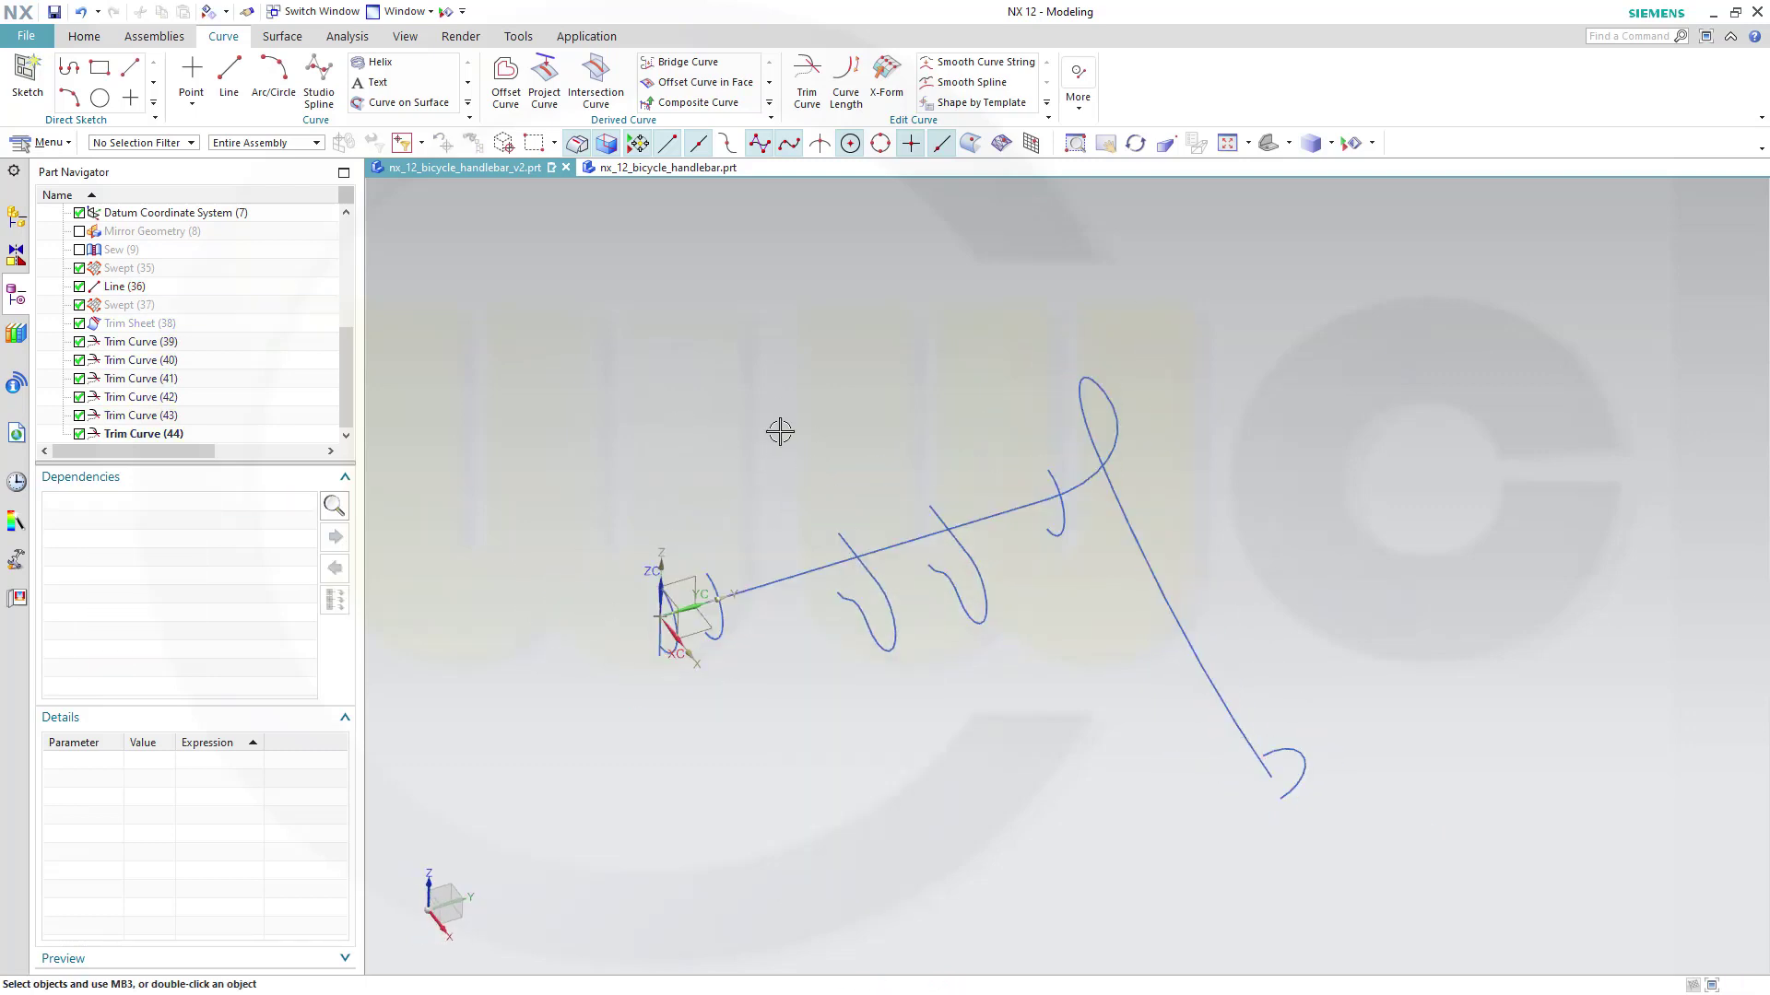
{"action": "middle_click_drag", "start_coordinate": [782, 427], "coordinate": [714, 428]}
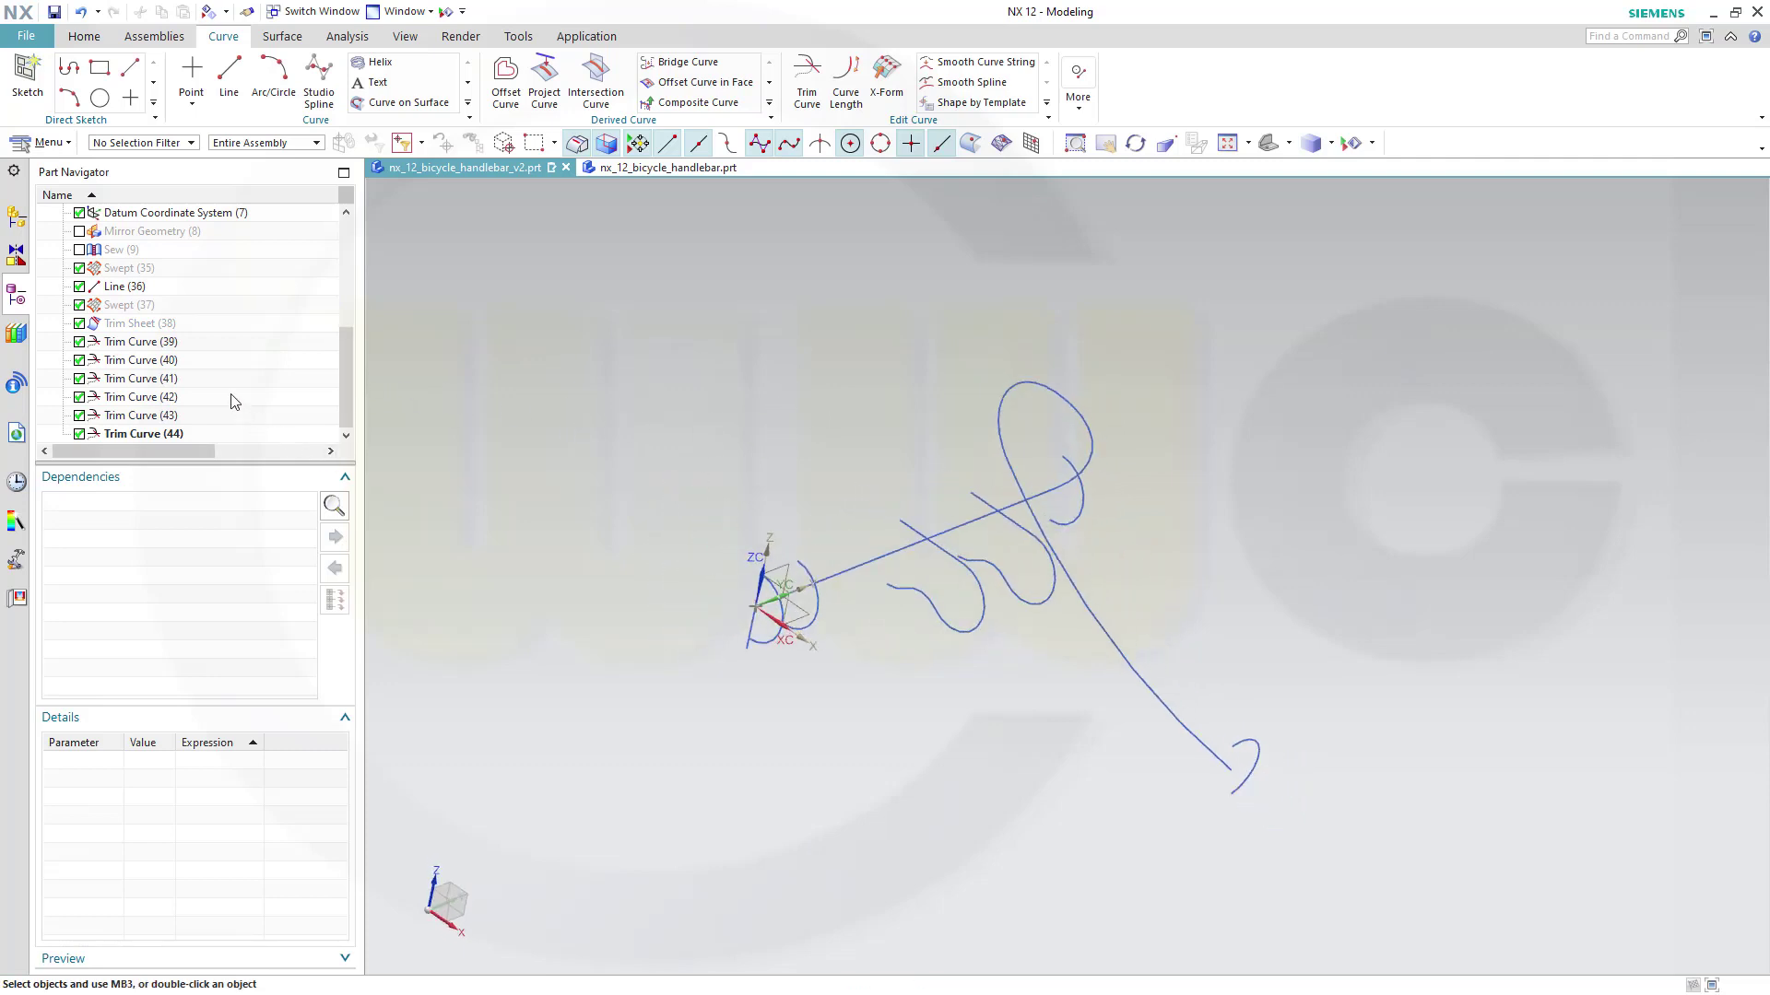
Show Trim Sheet (38), the trimmed half-tube, and orbit to inspect it
{"action": "right_click", "coordinate": [161, 326]}
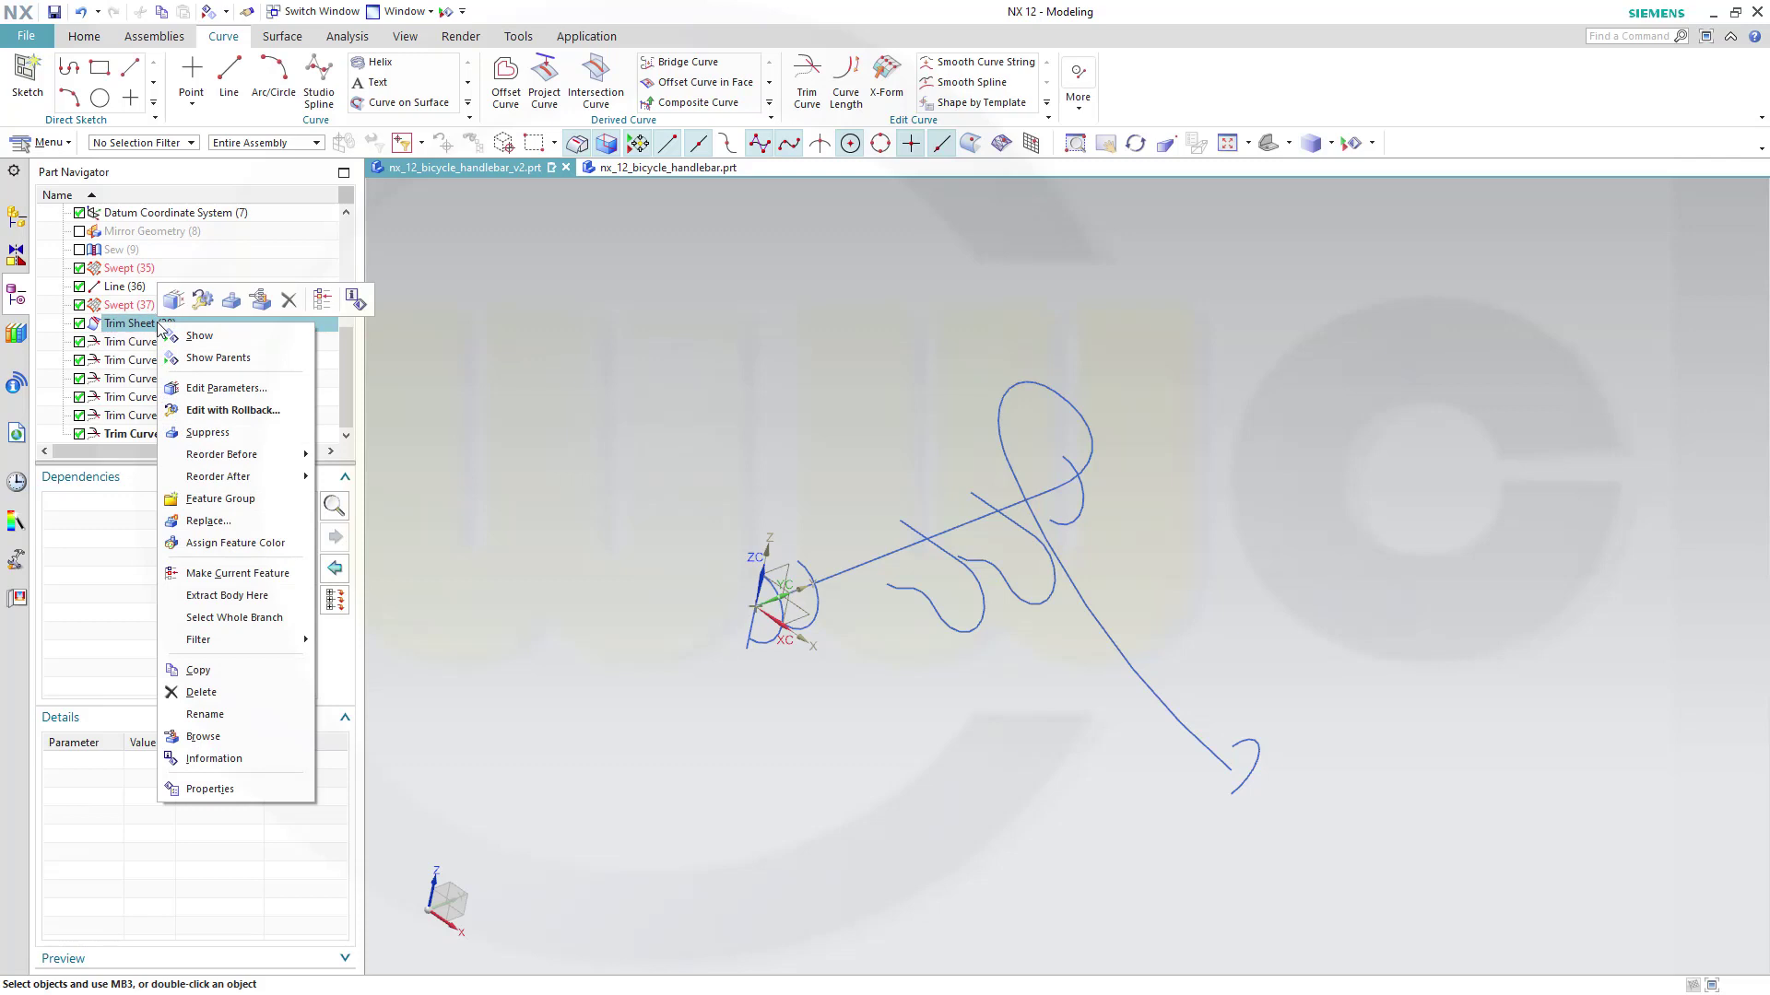
{"action": "left_click", "coordinate": [214, 341]}
{"action": "middle_click_drag", "start_coordinate": [445, 407], "coordinate": [714, 498]}
{"action": "scroll", "coordinate": [820, 573], "scroll_direction": "up", "scroll_amount": 2}
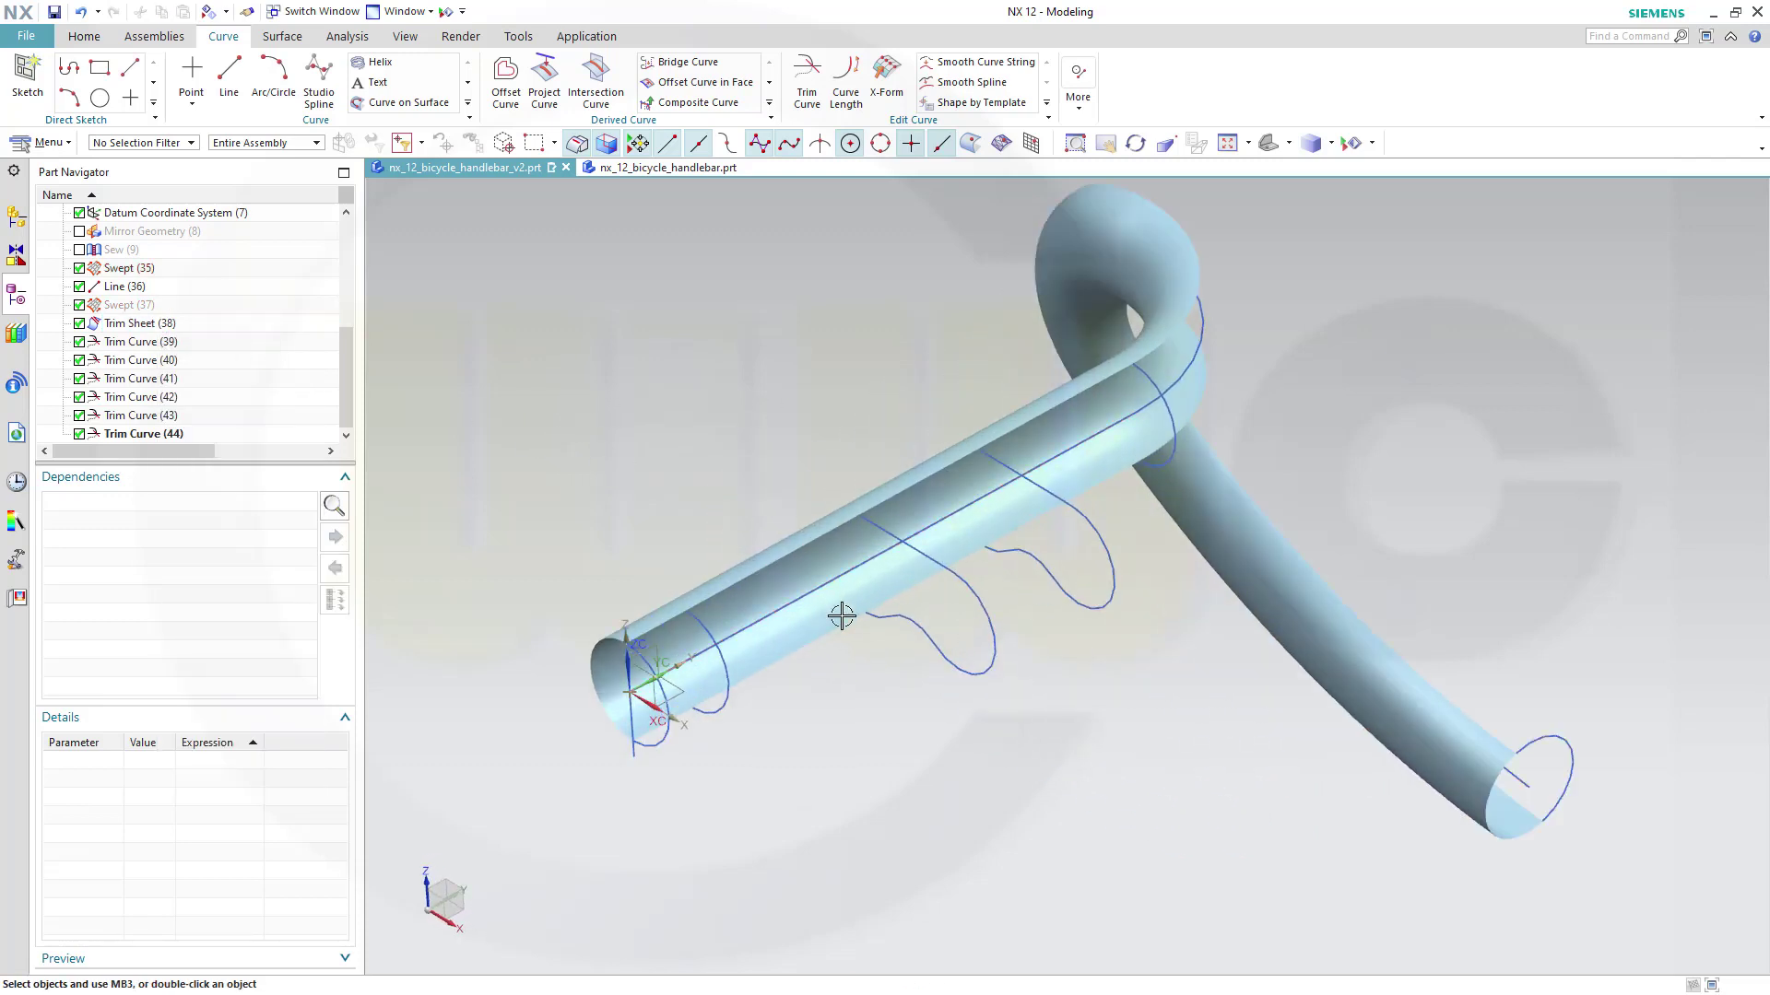
{"action": "middle_click_drag", "start_coordinate": [819, 715], "coordinate": [743, 711]}
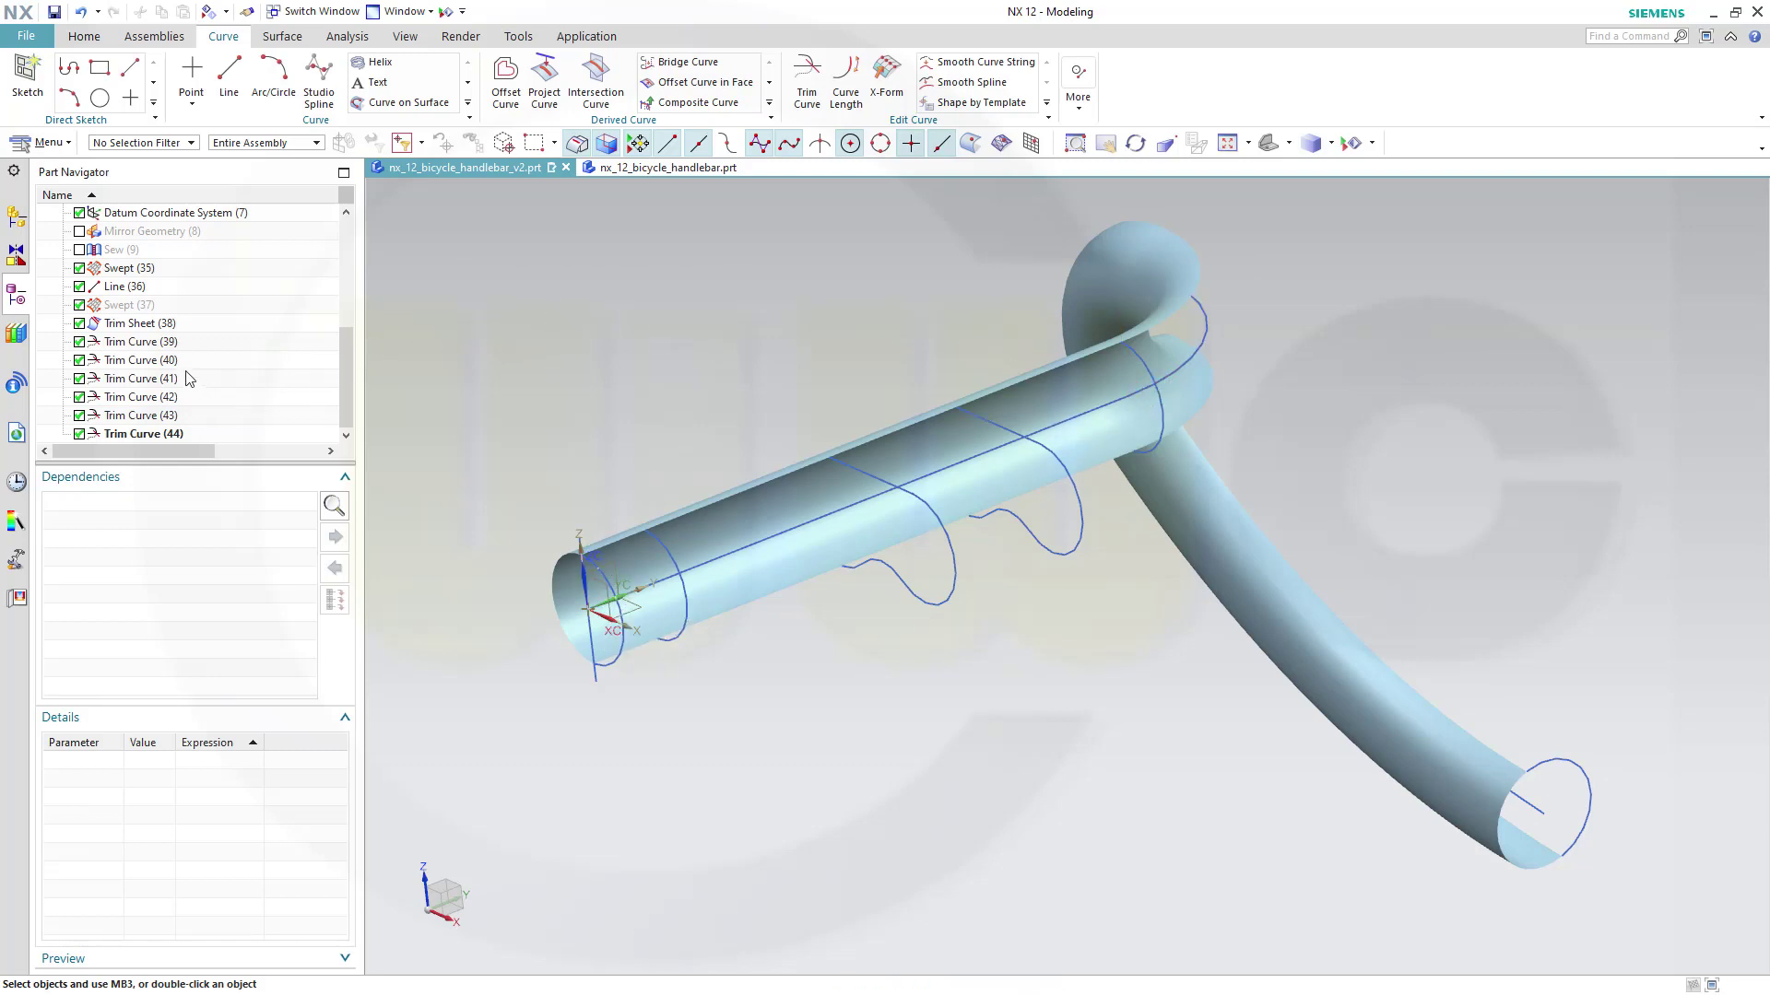
Make Swept (37) the current feature and show the Arc "GENERATED CIRCLE" curves
{"action": "left_click", "coordinate": [143, 328]}
{"action": "left_click", "coordinate": [135, 308]}
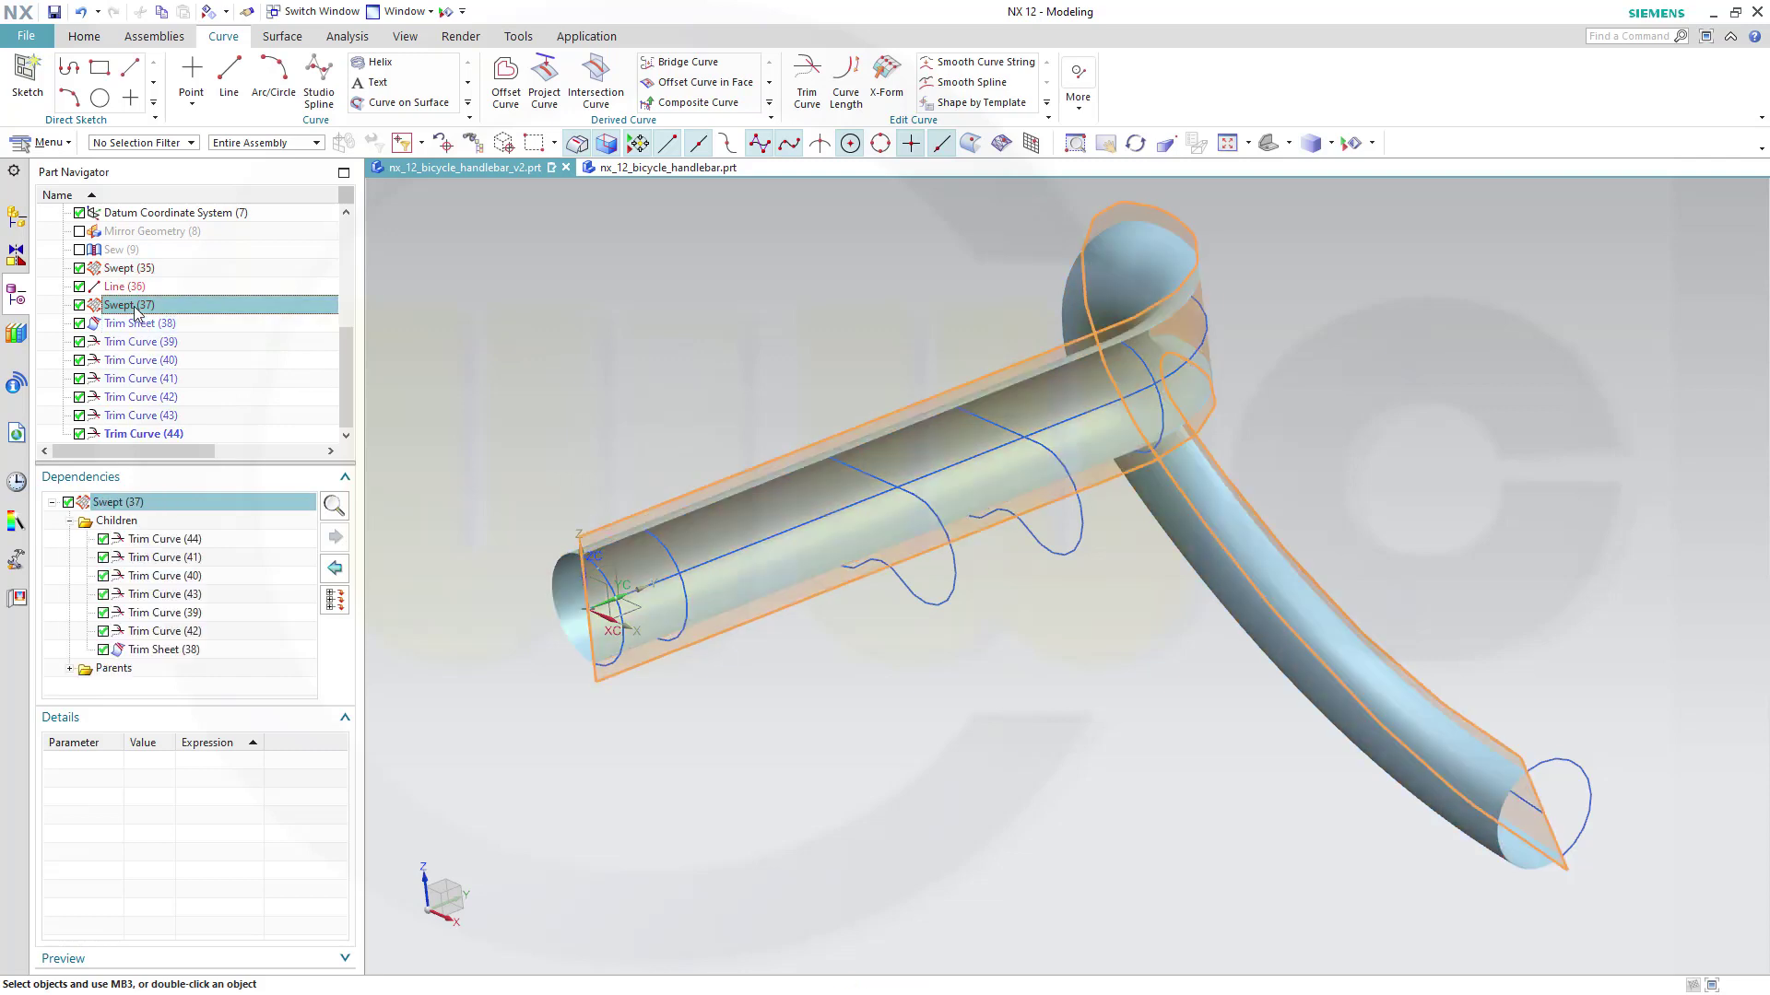
{"action": "right_click", "coordinate": [136, 310]}
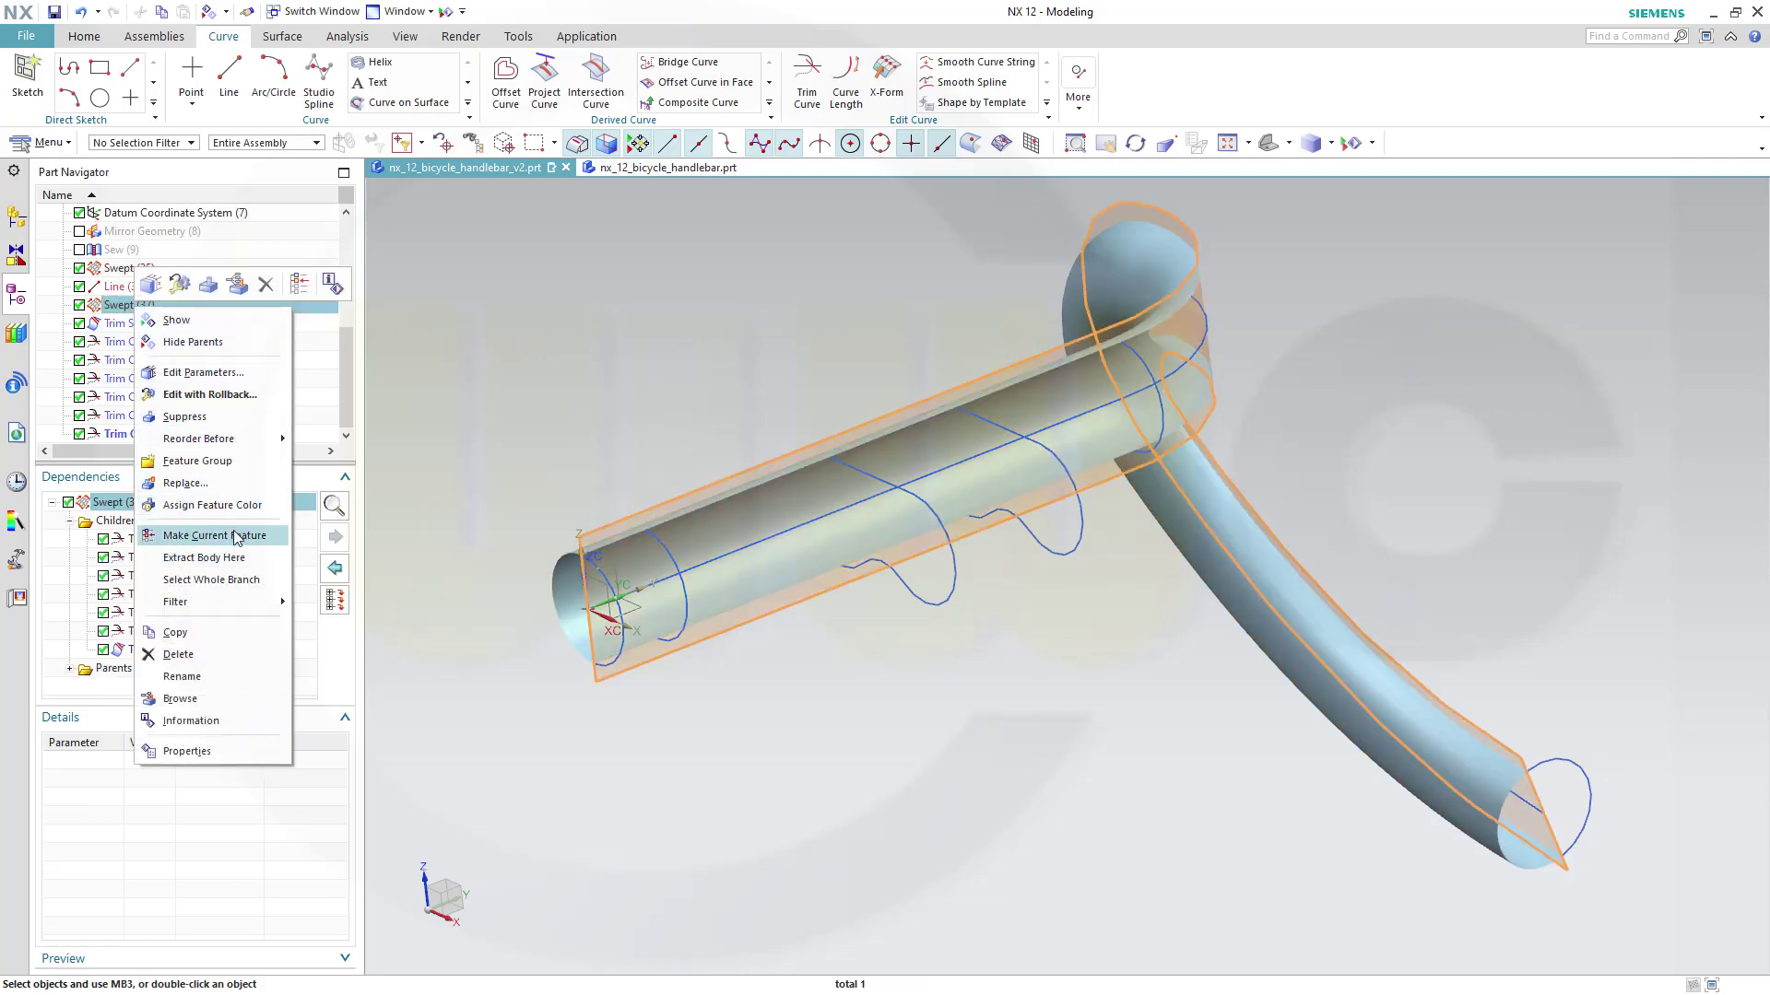
{"action": "left_click", "coordinate": [214, 536]}
{"action": "mouse_move", "coordinate": [595, 421]}
{"action": "middle_mouse_down"}
{"action": "mouse_move", "coordinate": [624, 411]}
{"action": "mouse_move", "coordinate": [602, 417]}
{"action": "middle_mouse_up"}
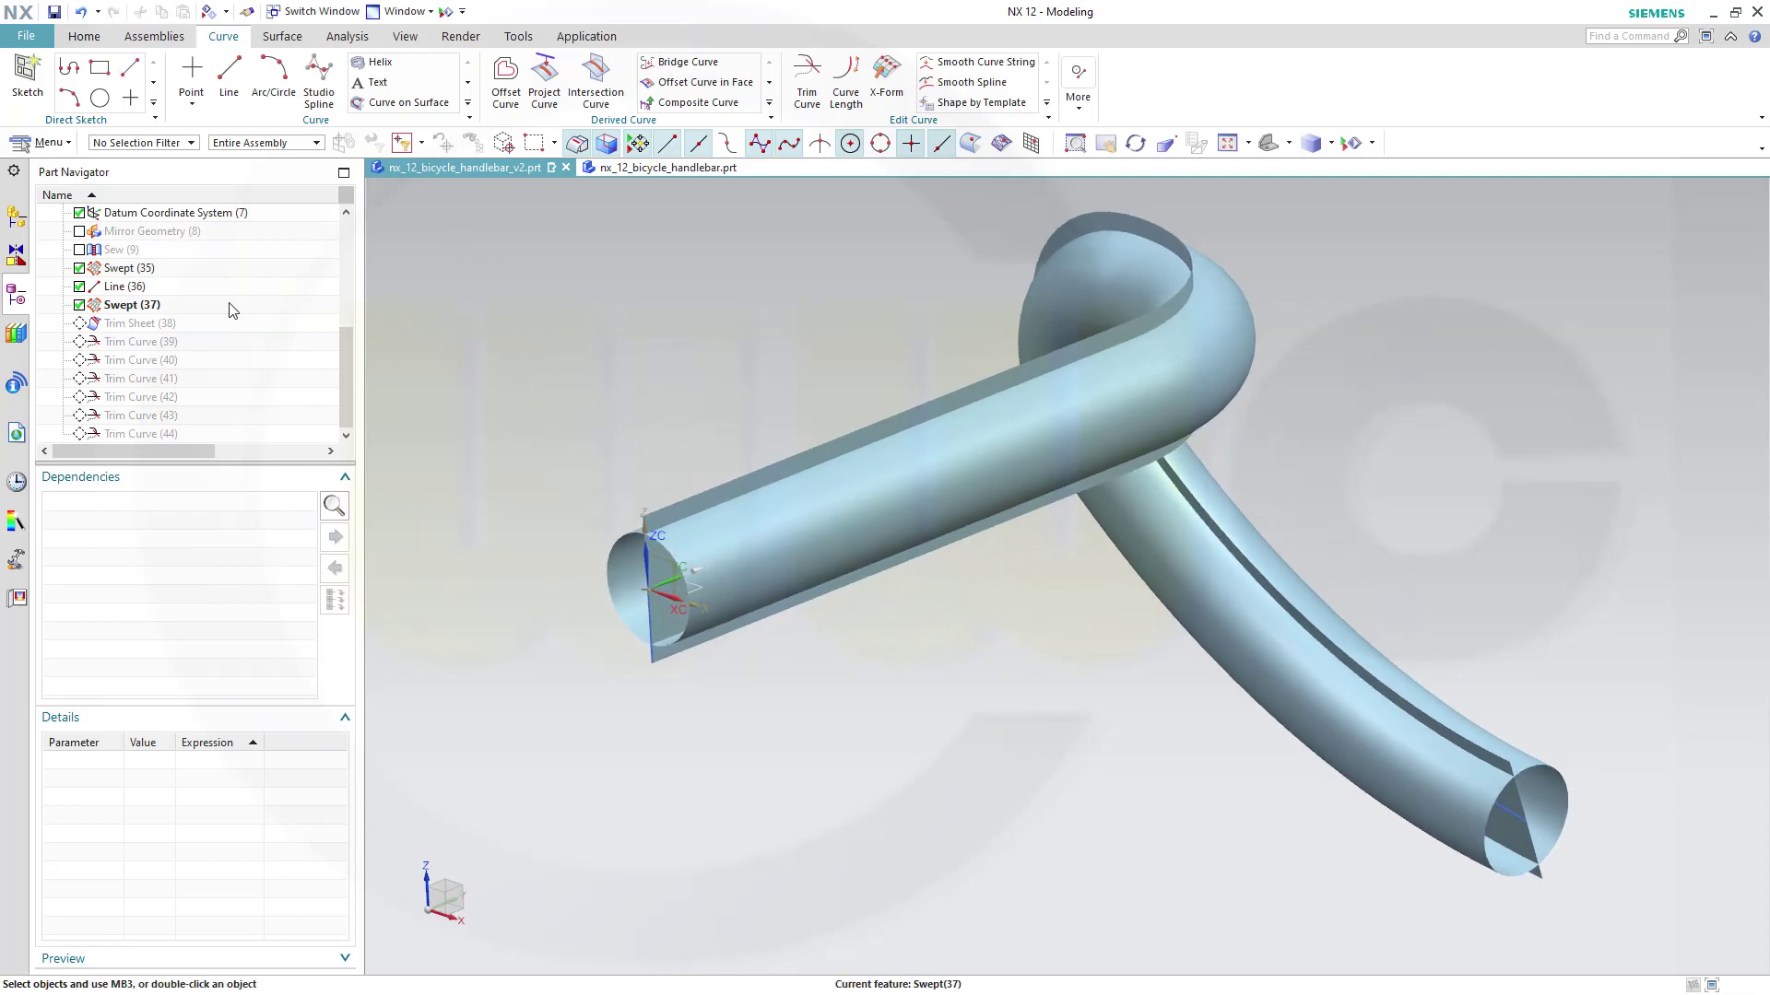
{"action": "scroll", "coordinate": [222, 312], "scroll_direction": "up", "scroll_amount": 5}
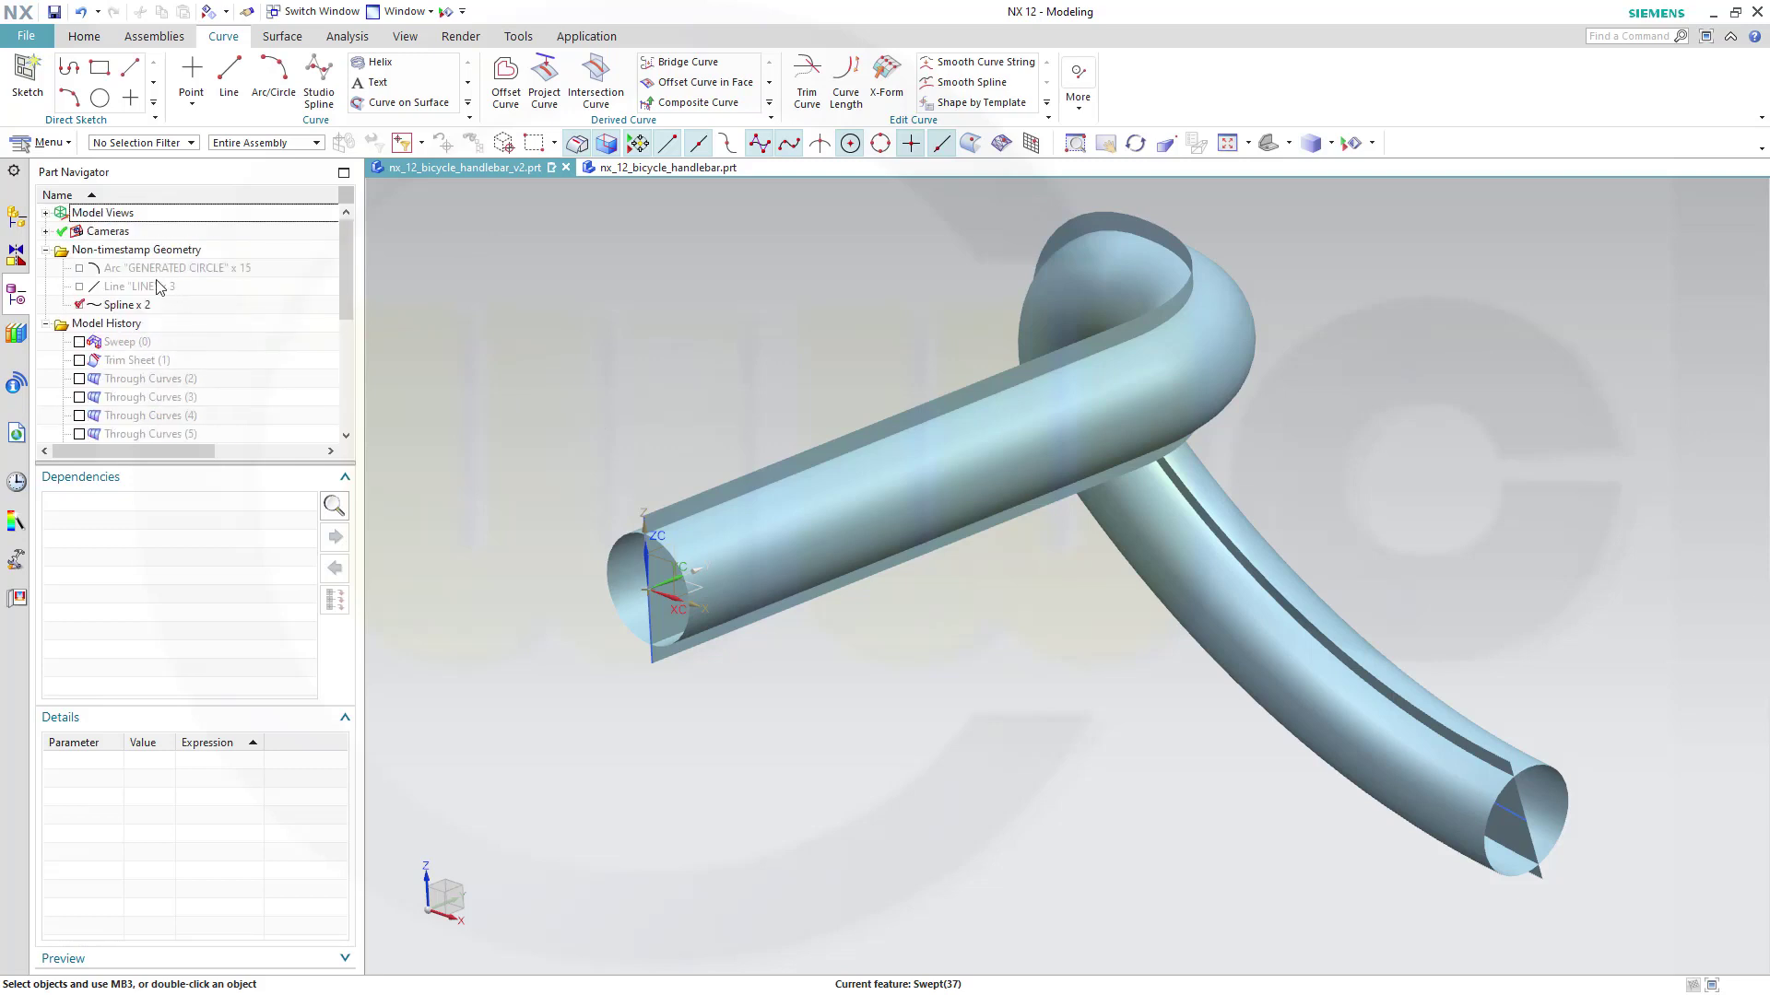
{"action": "left_click", "coordinate": [80, 268]}
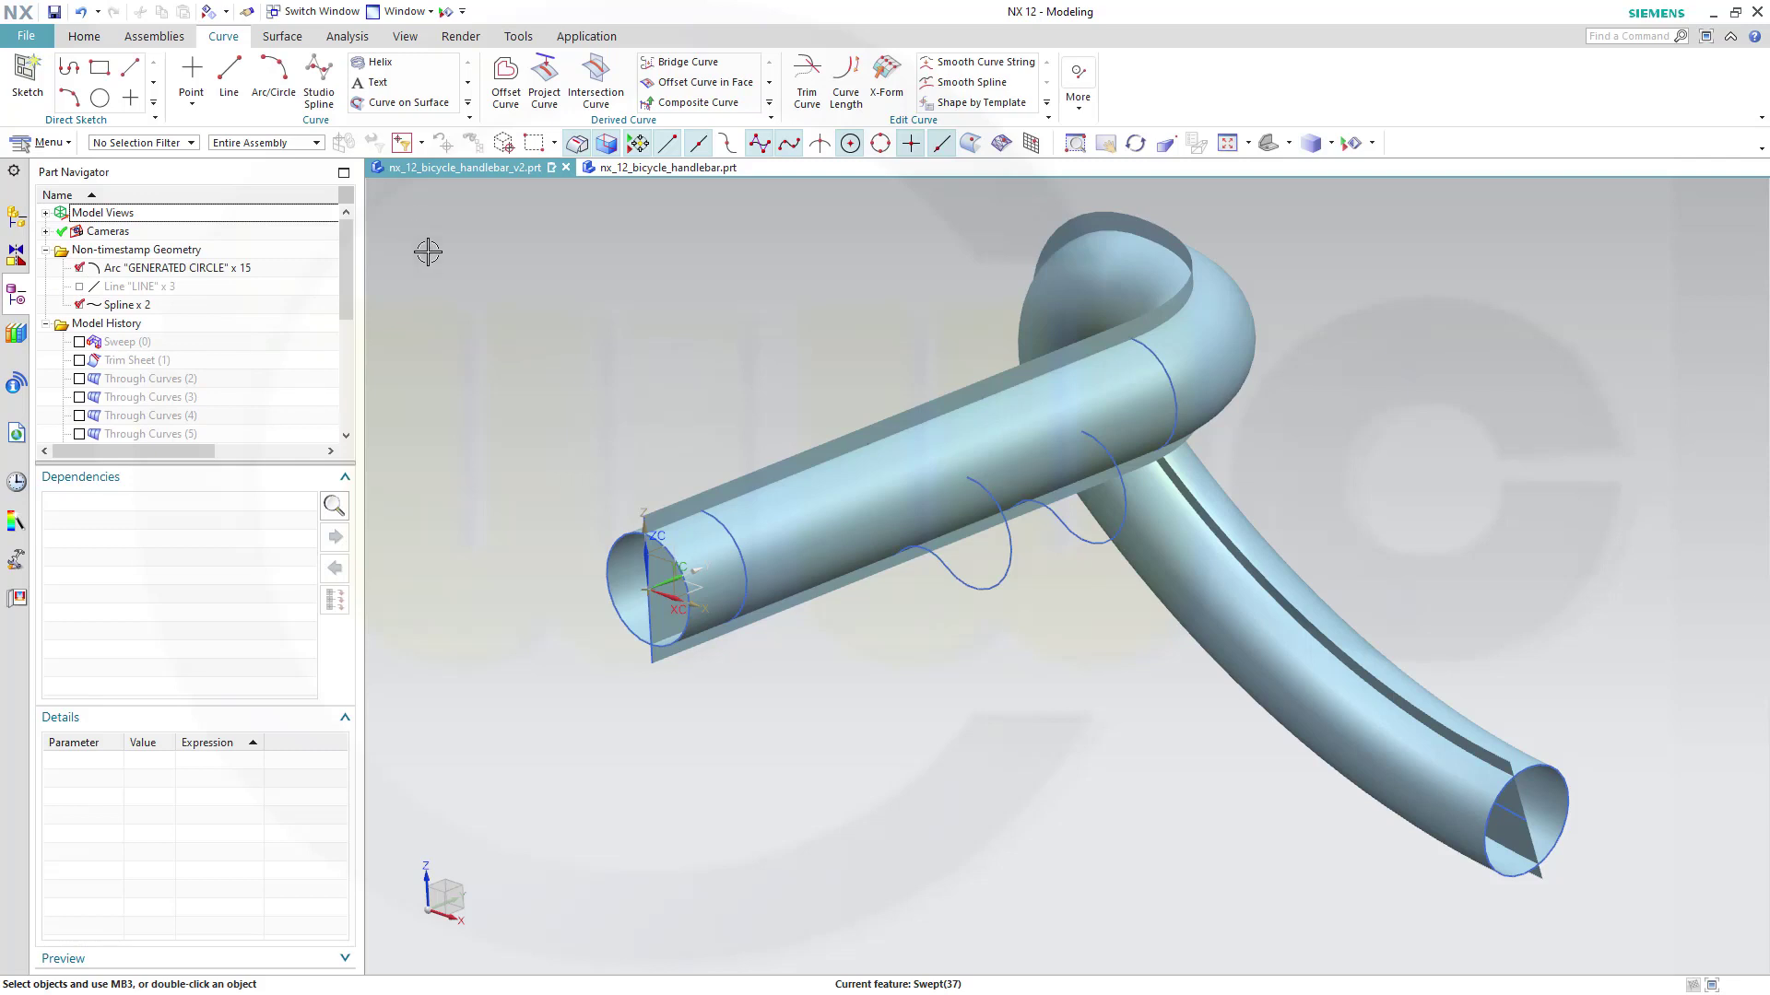
{"action": "left_click", "coordinate": [84, 36]}
{"action": "left_click", "coordinate": [236, 74]}
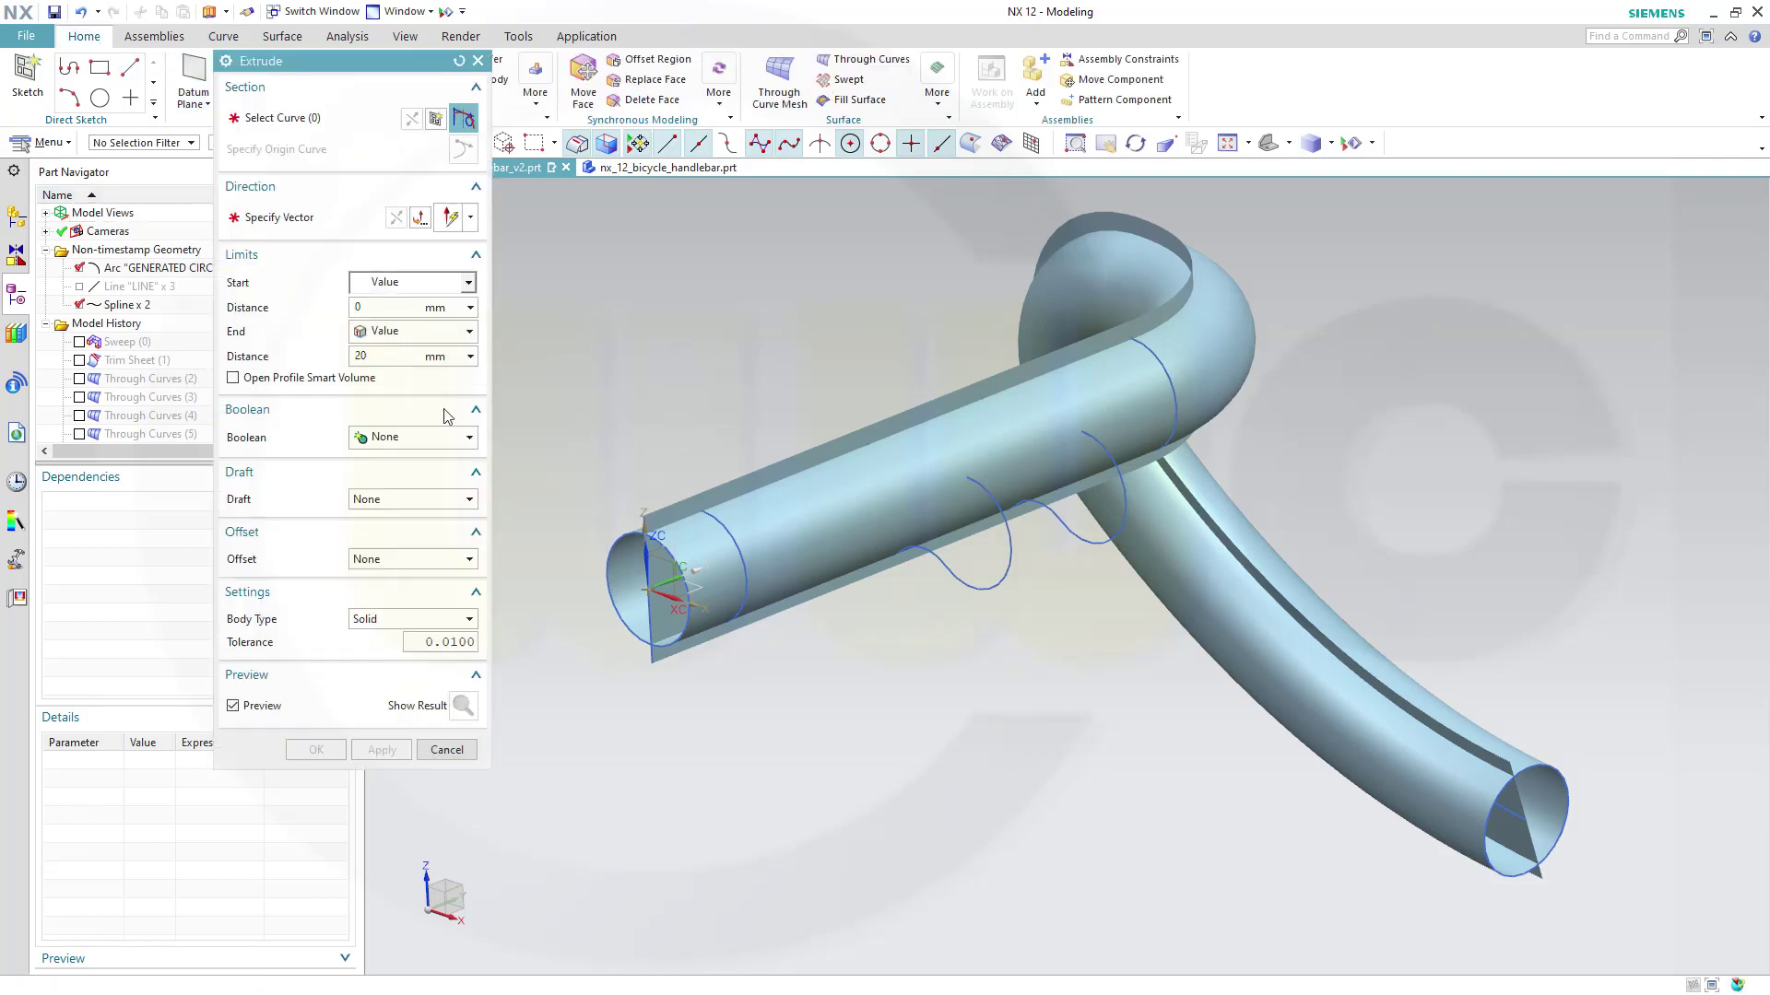
{"action": "left_click", "coordinate": [600, 581]}
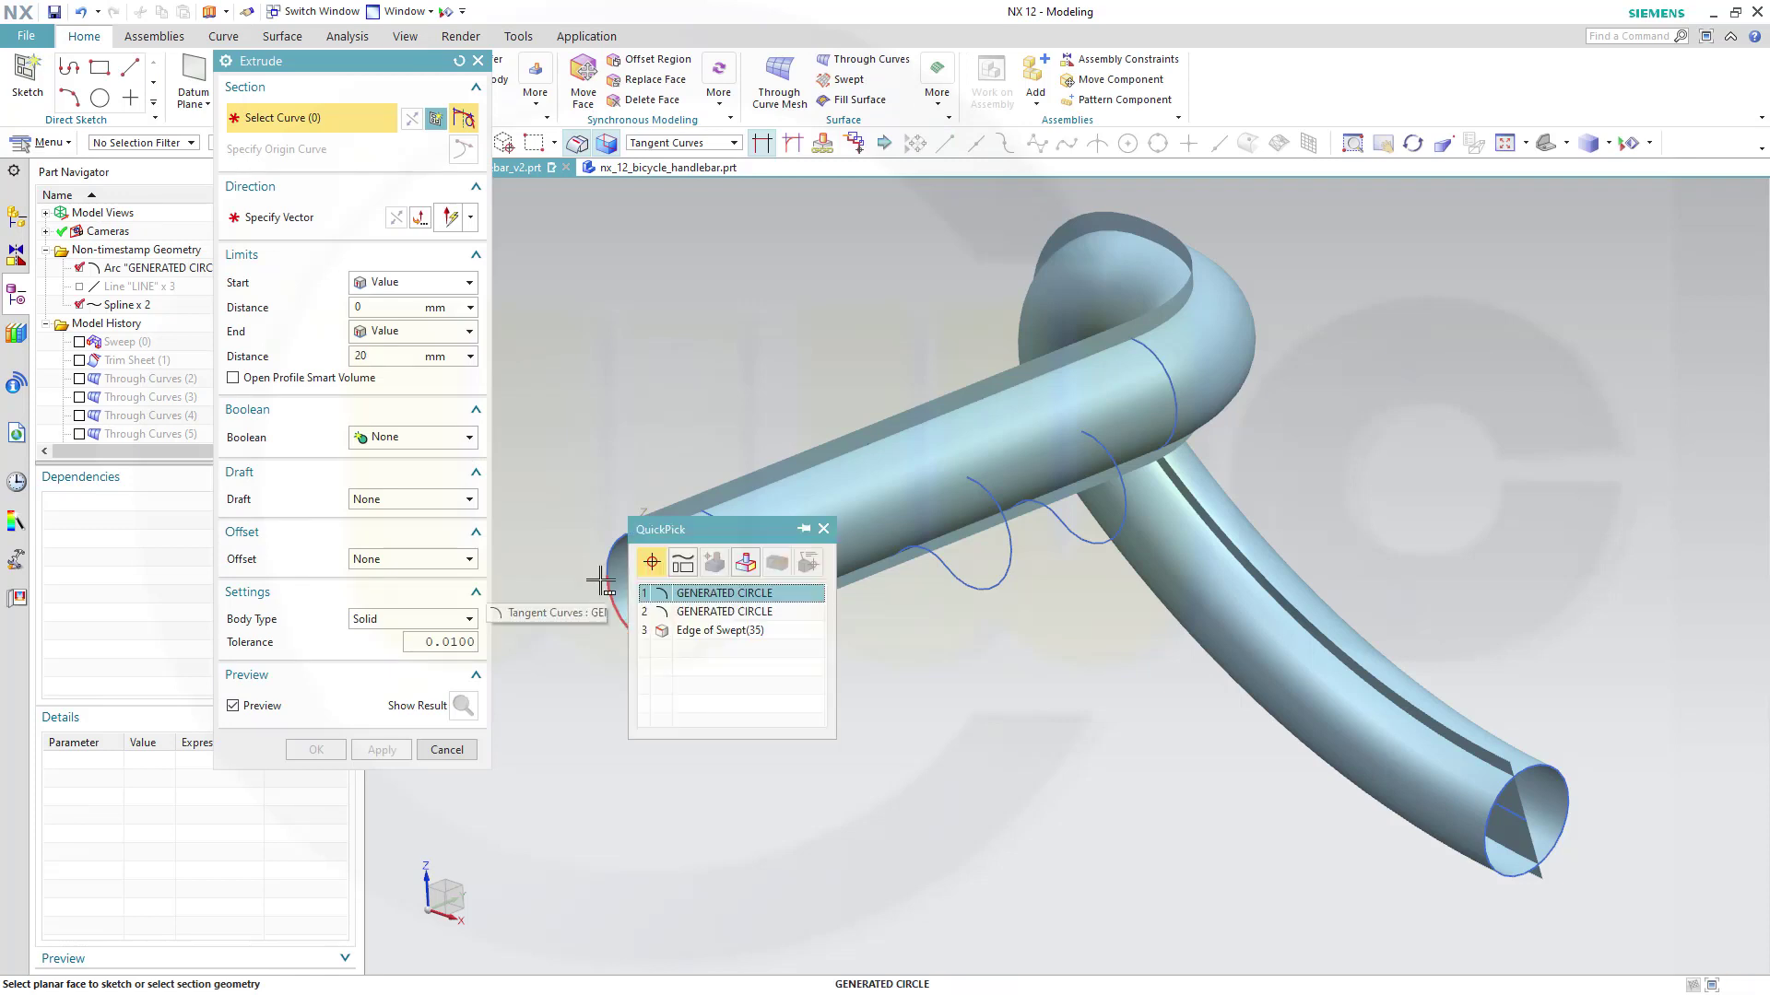
{"action": "left_click", "coordinate": [724, 590]}
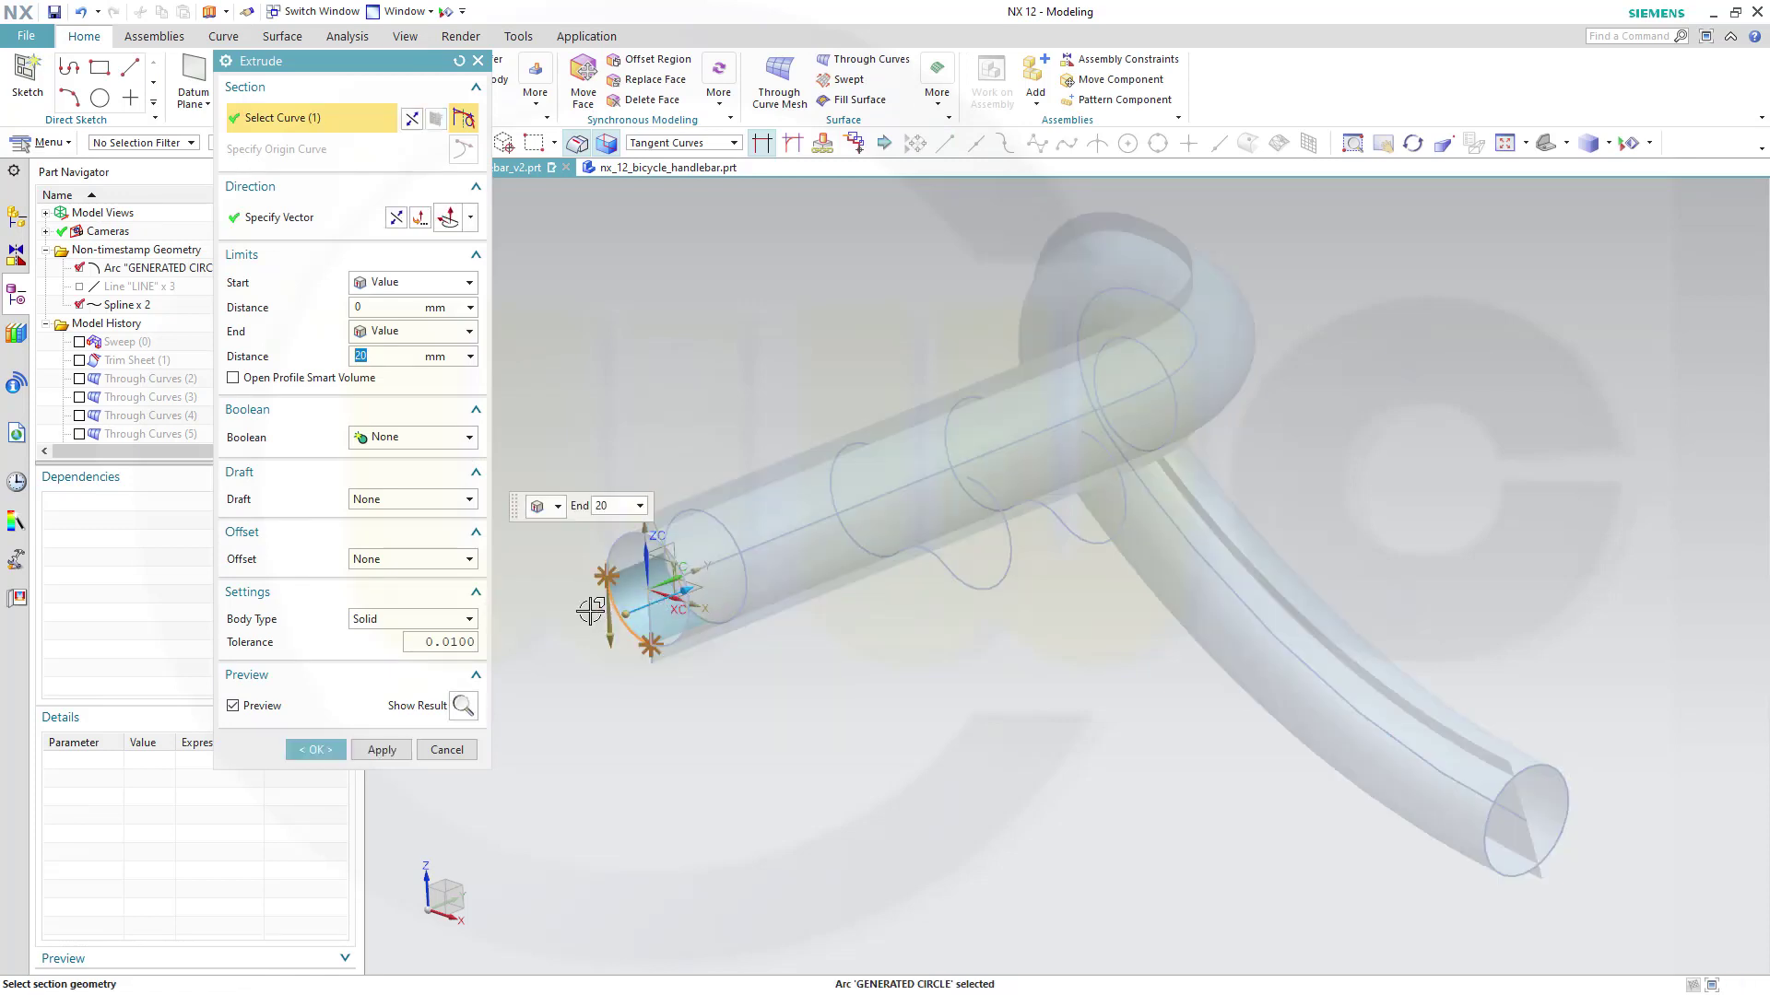
{"action": "left_click", "coordinate": [397, 218]}
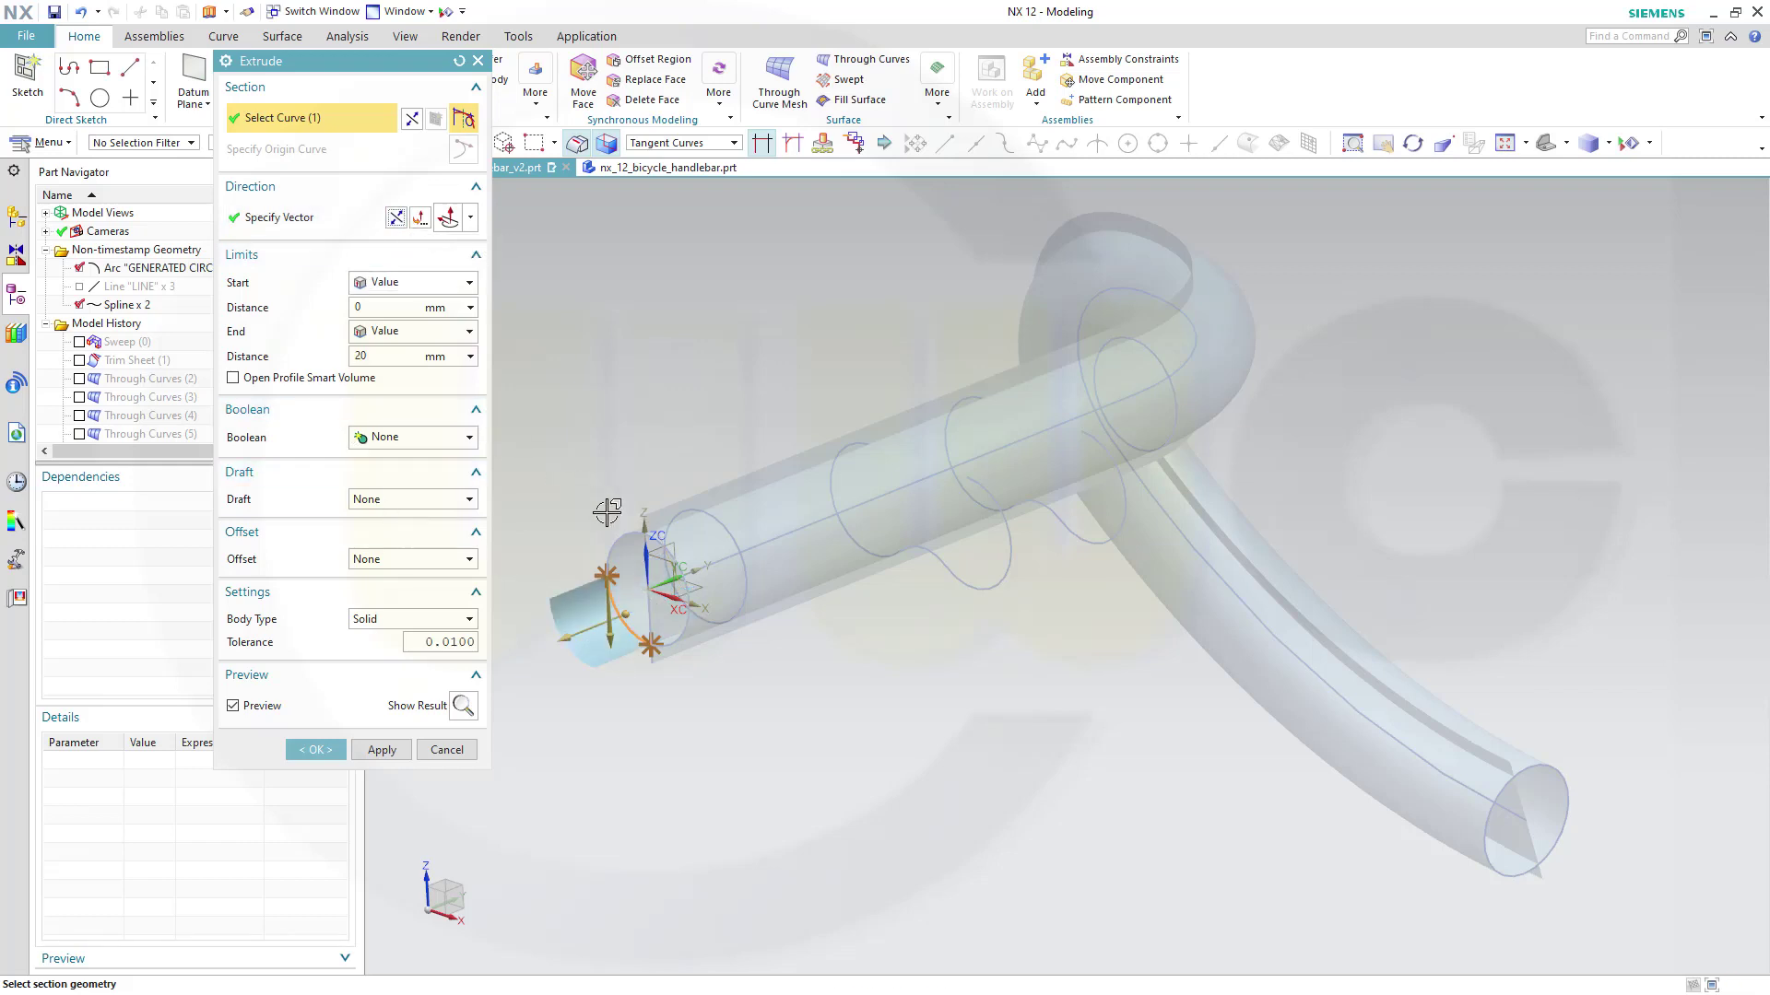
{"action": "middle_click_drag", "start_coordinate": [654, 360], "coordinate": [668, 333]}
{"action": "left_click", "coordinate": [682, 143]}
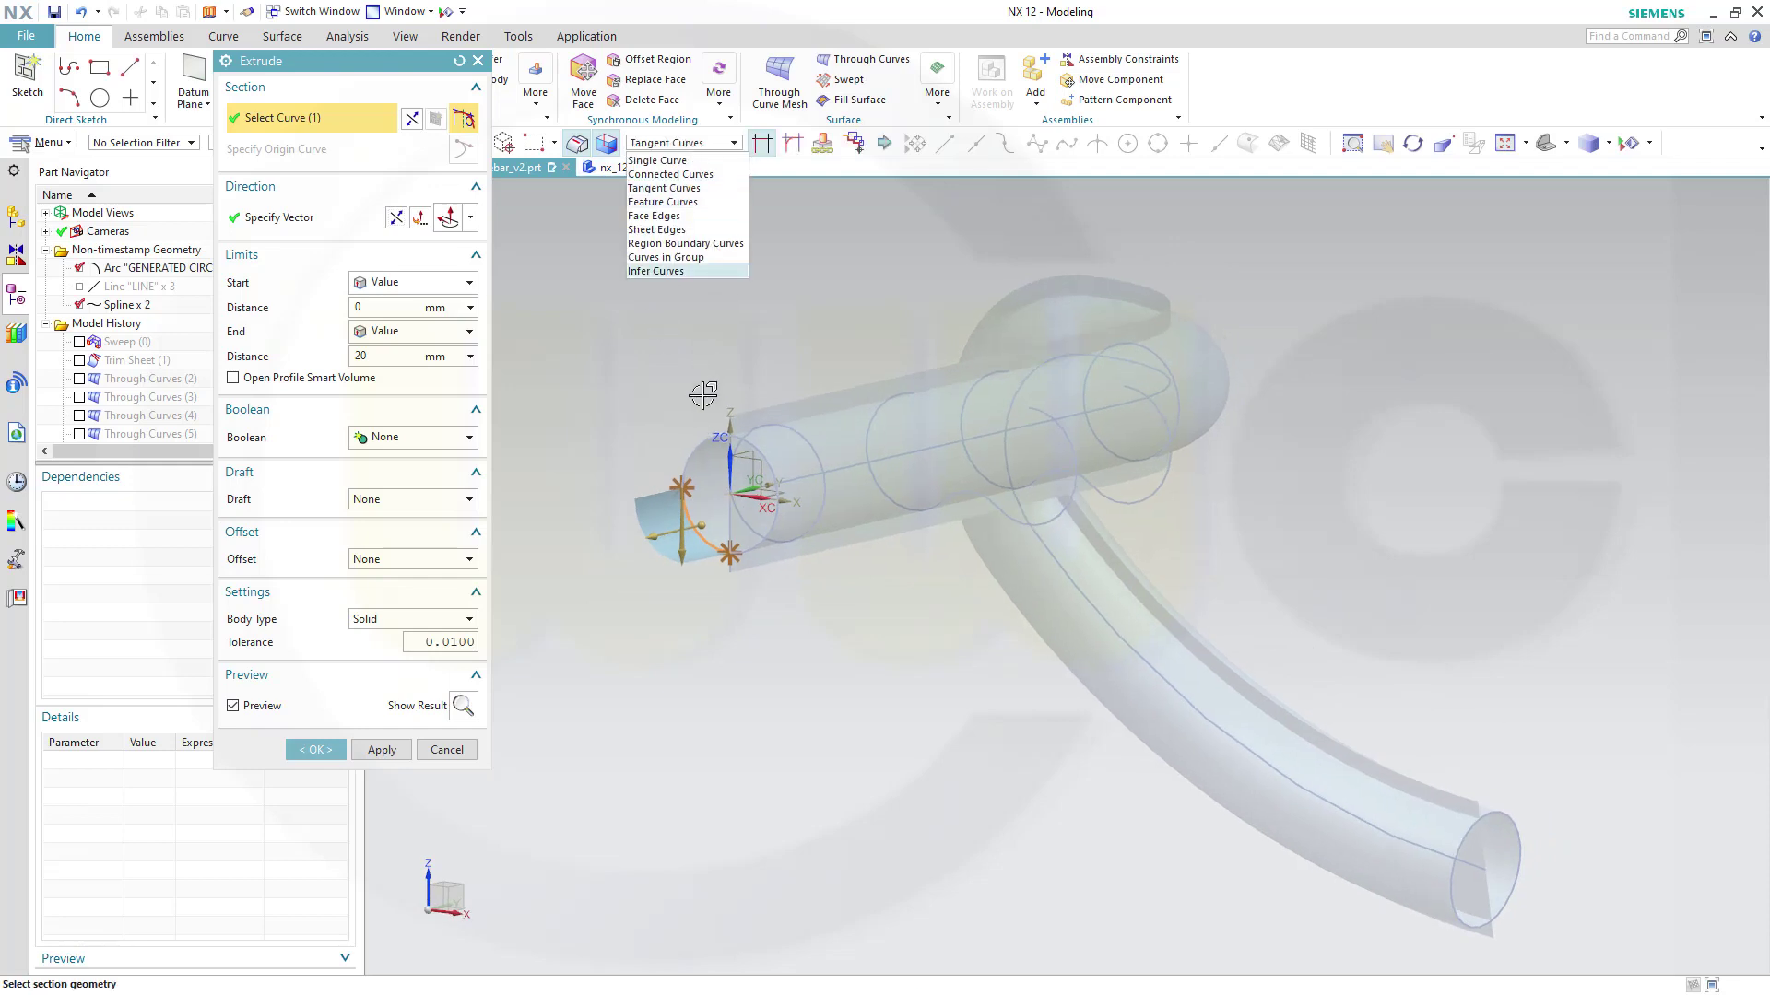
{"action": "left_click", "coordinate": [693, 458]}
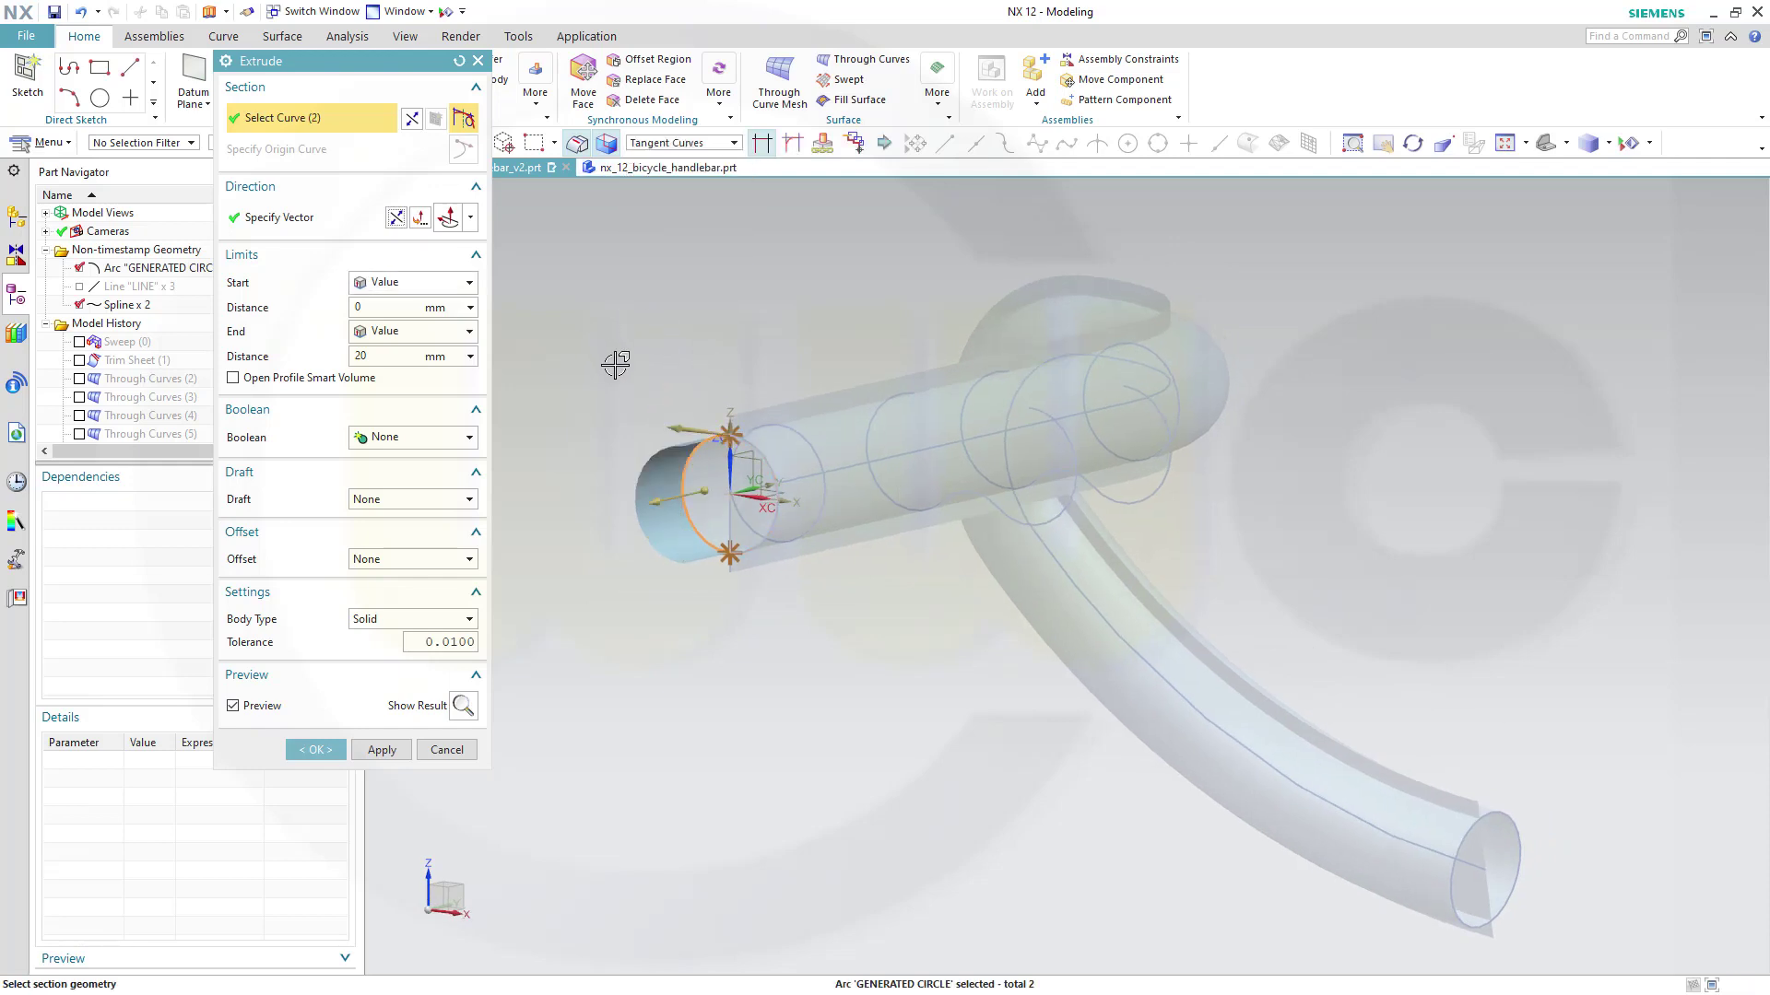
{"action": "middle_click_drag", "start_coordinate": [620, 369], "coordinate": [682, 411]}
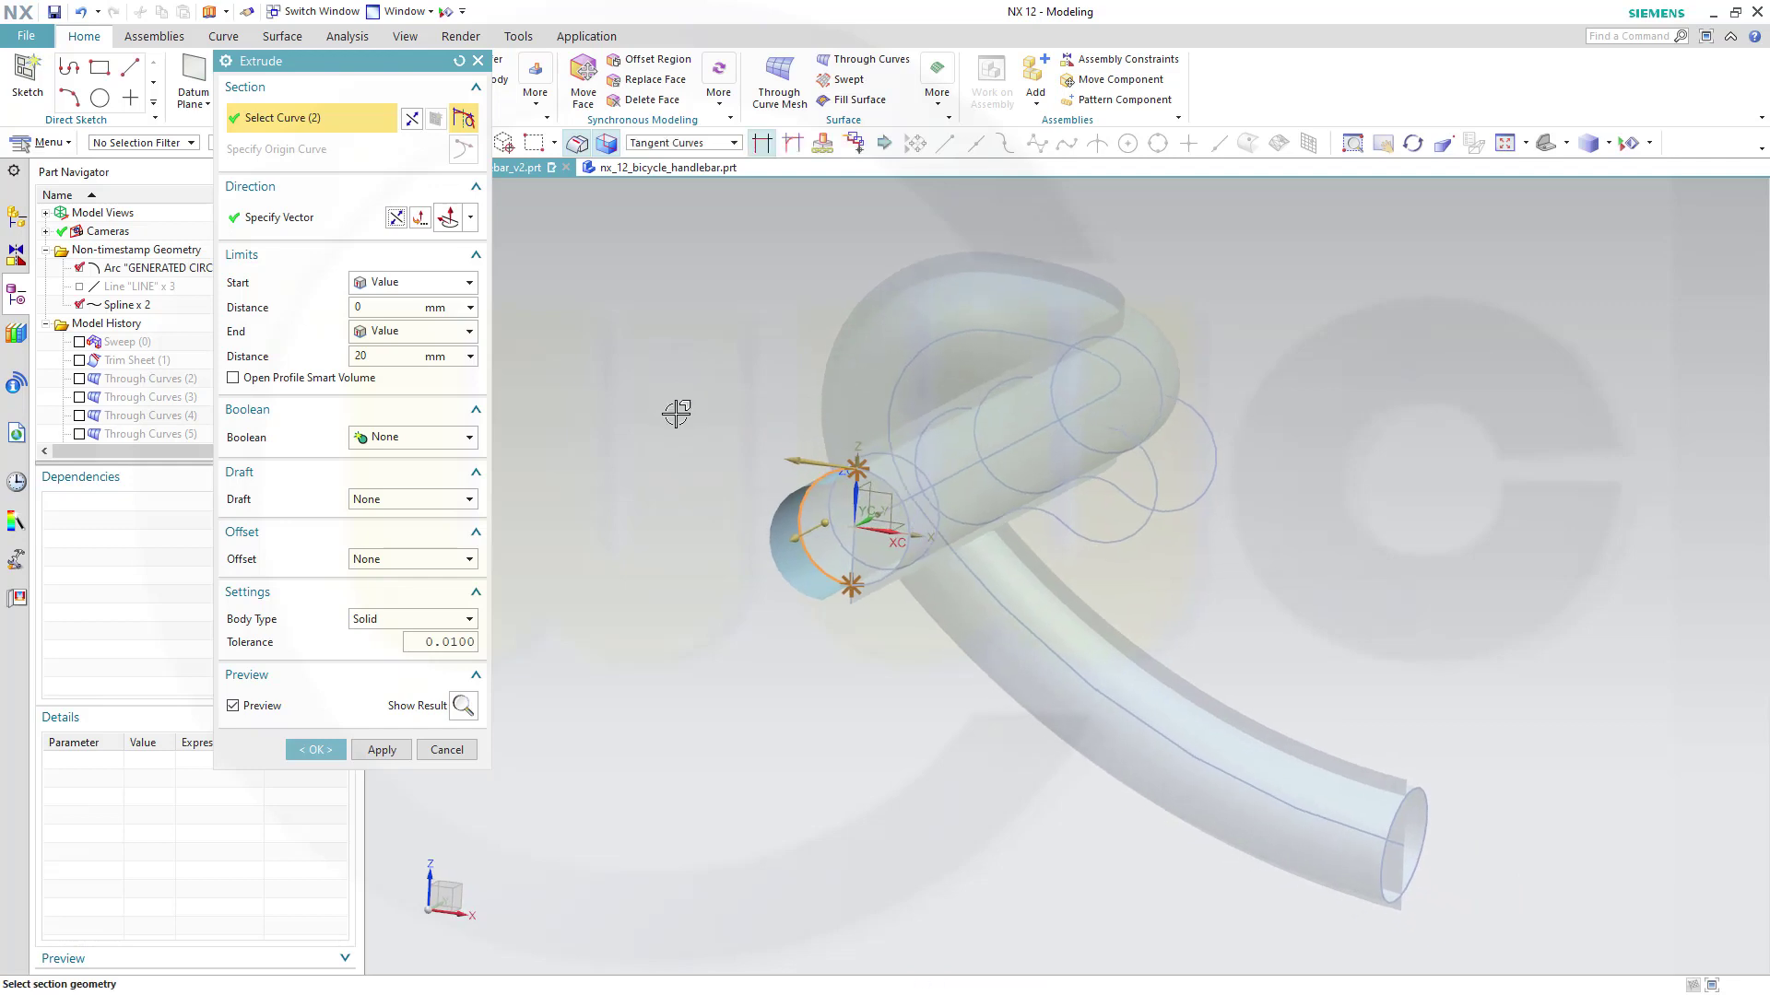
{"action": "left_click", "coordinate": [470, 620]}
{"action": "left_click", "coordinate": [410, 644]}
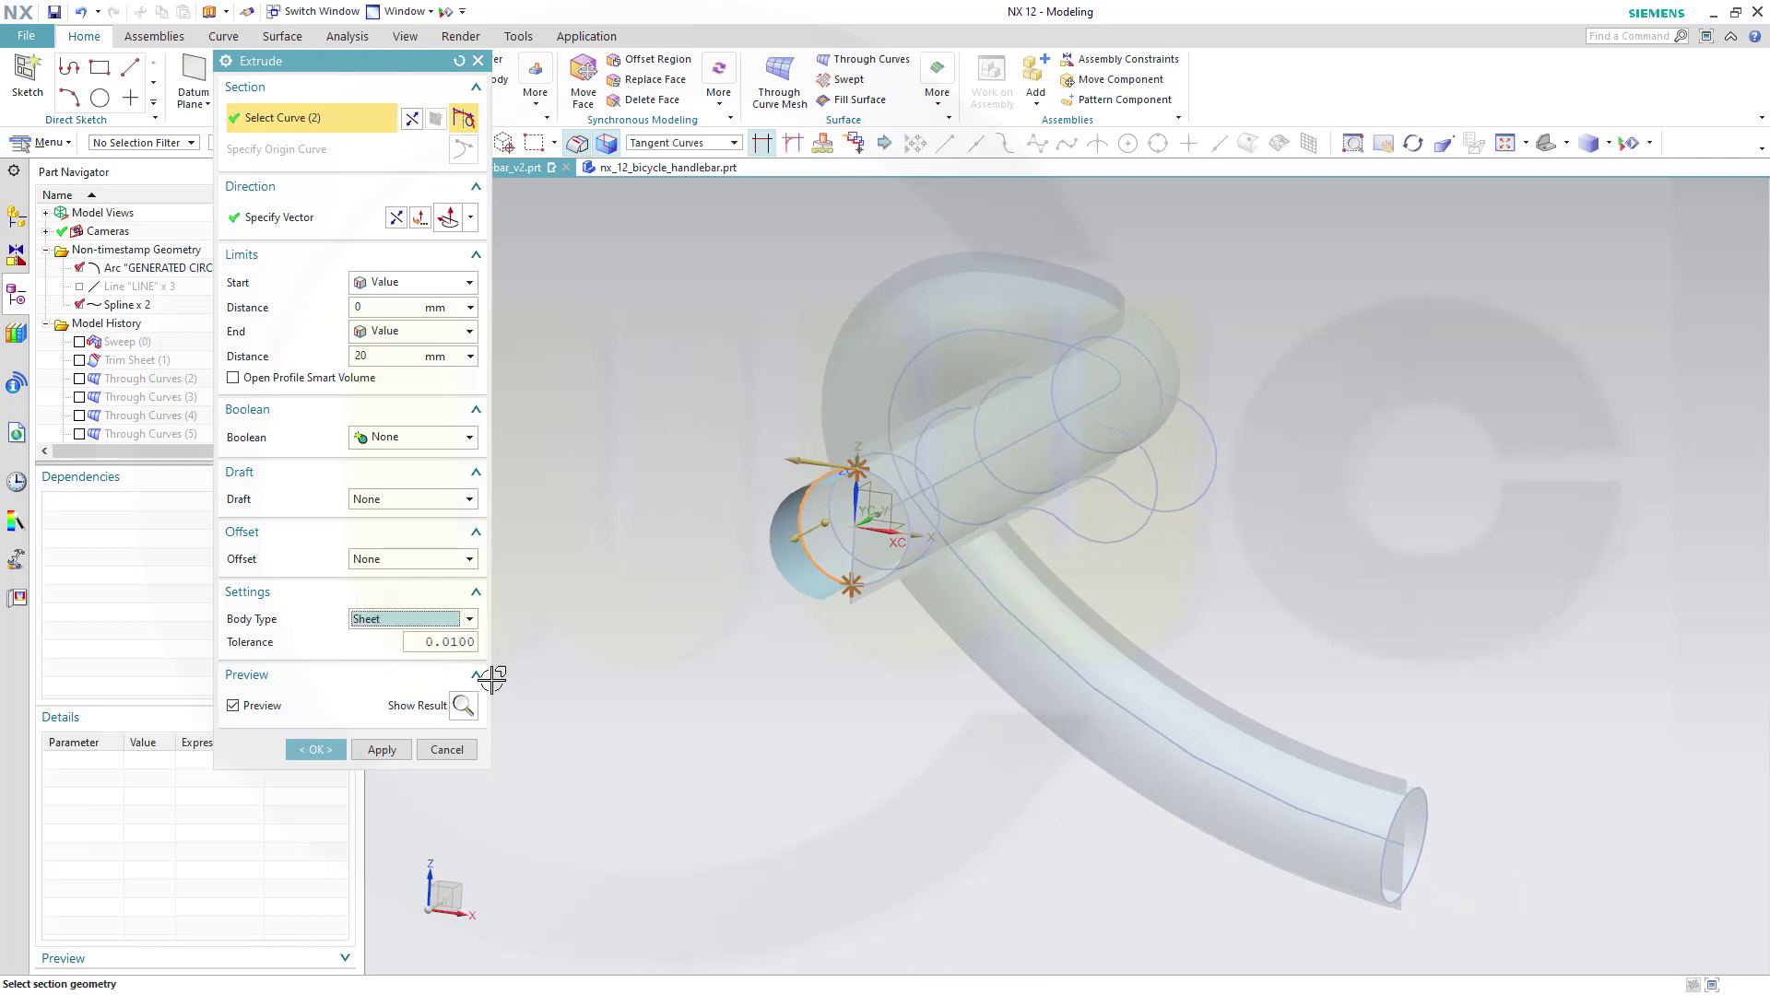
{"action": "left_click", "coordinate": [447, 749]}
{"action": "middle_click_drag", "start_coordinate": [588, 501], "coordinate": [423, 425]}
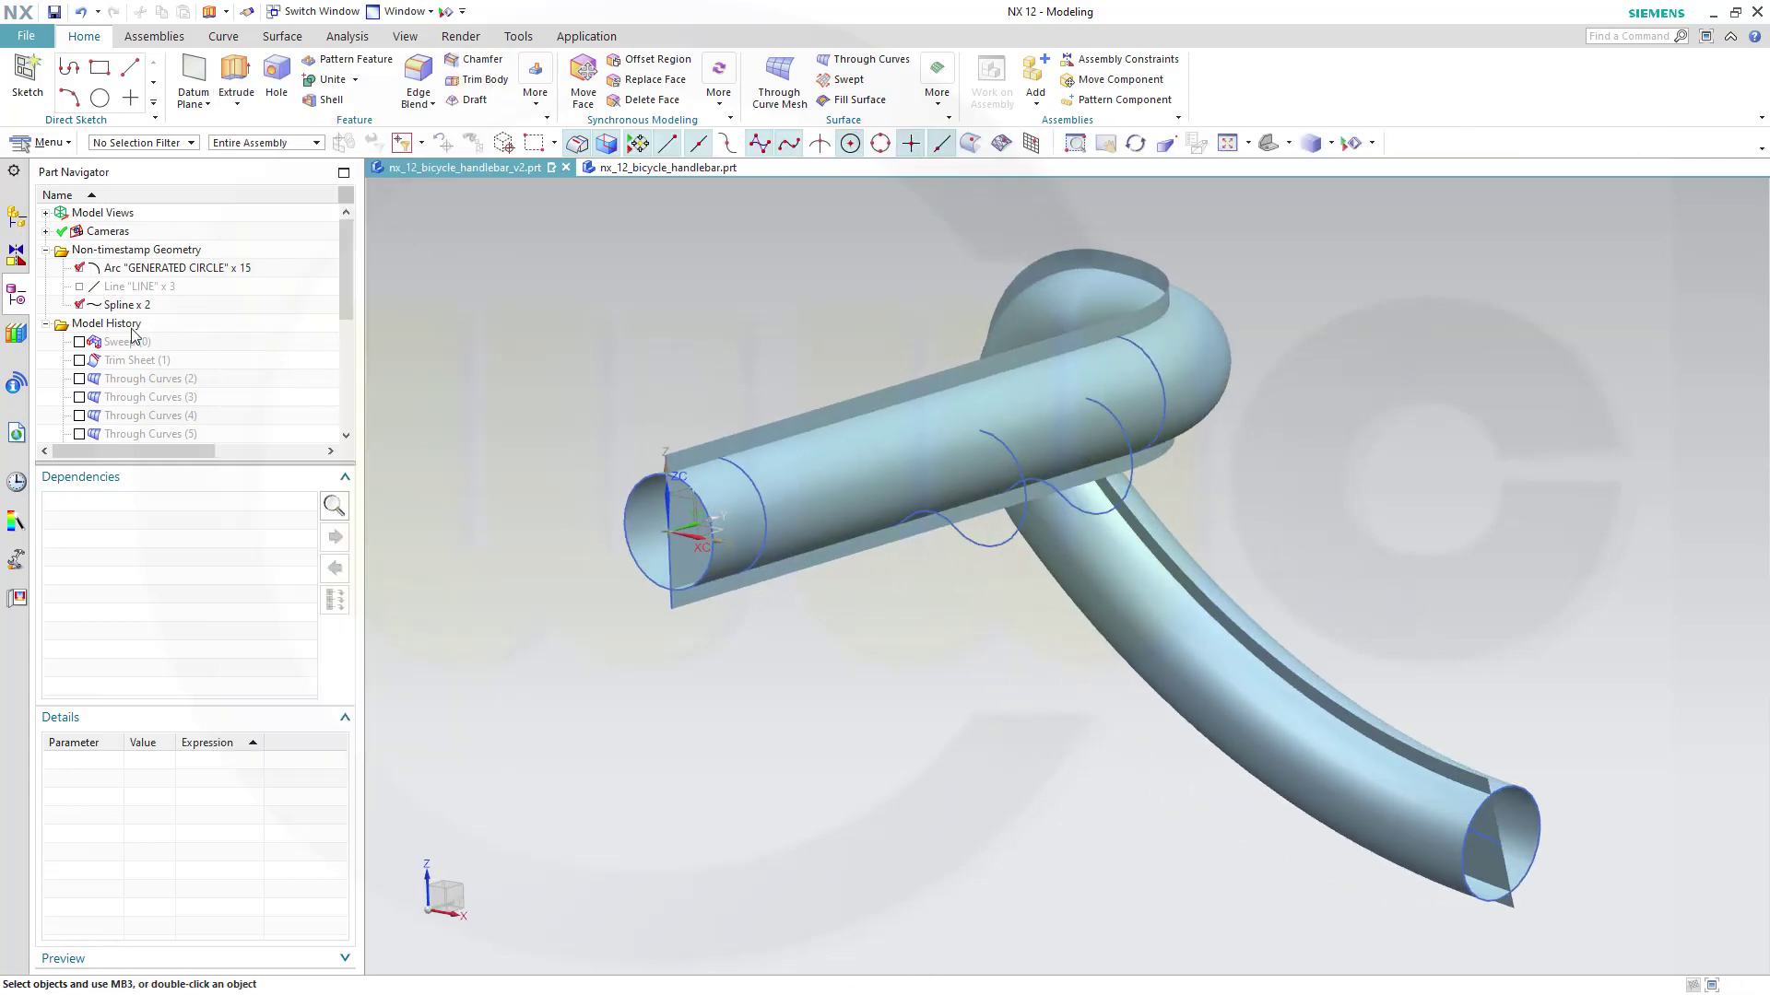
Make Swept (35) the current feature to show the untrimmed tube, then start an Extrude
{"action": "scroll", "coordinate": [147, 368], "scroll_direction": "down", "scroll_amount": 3}
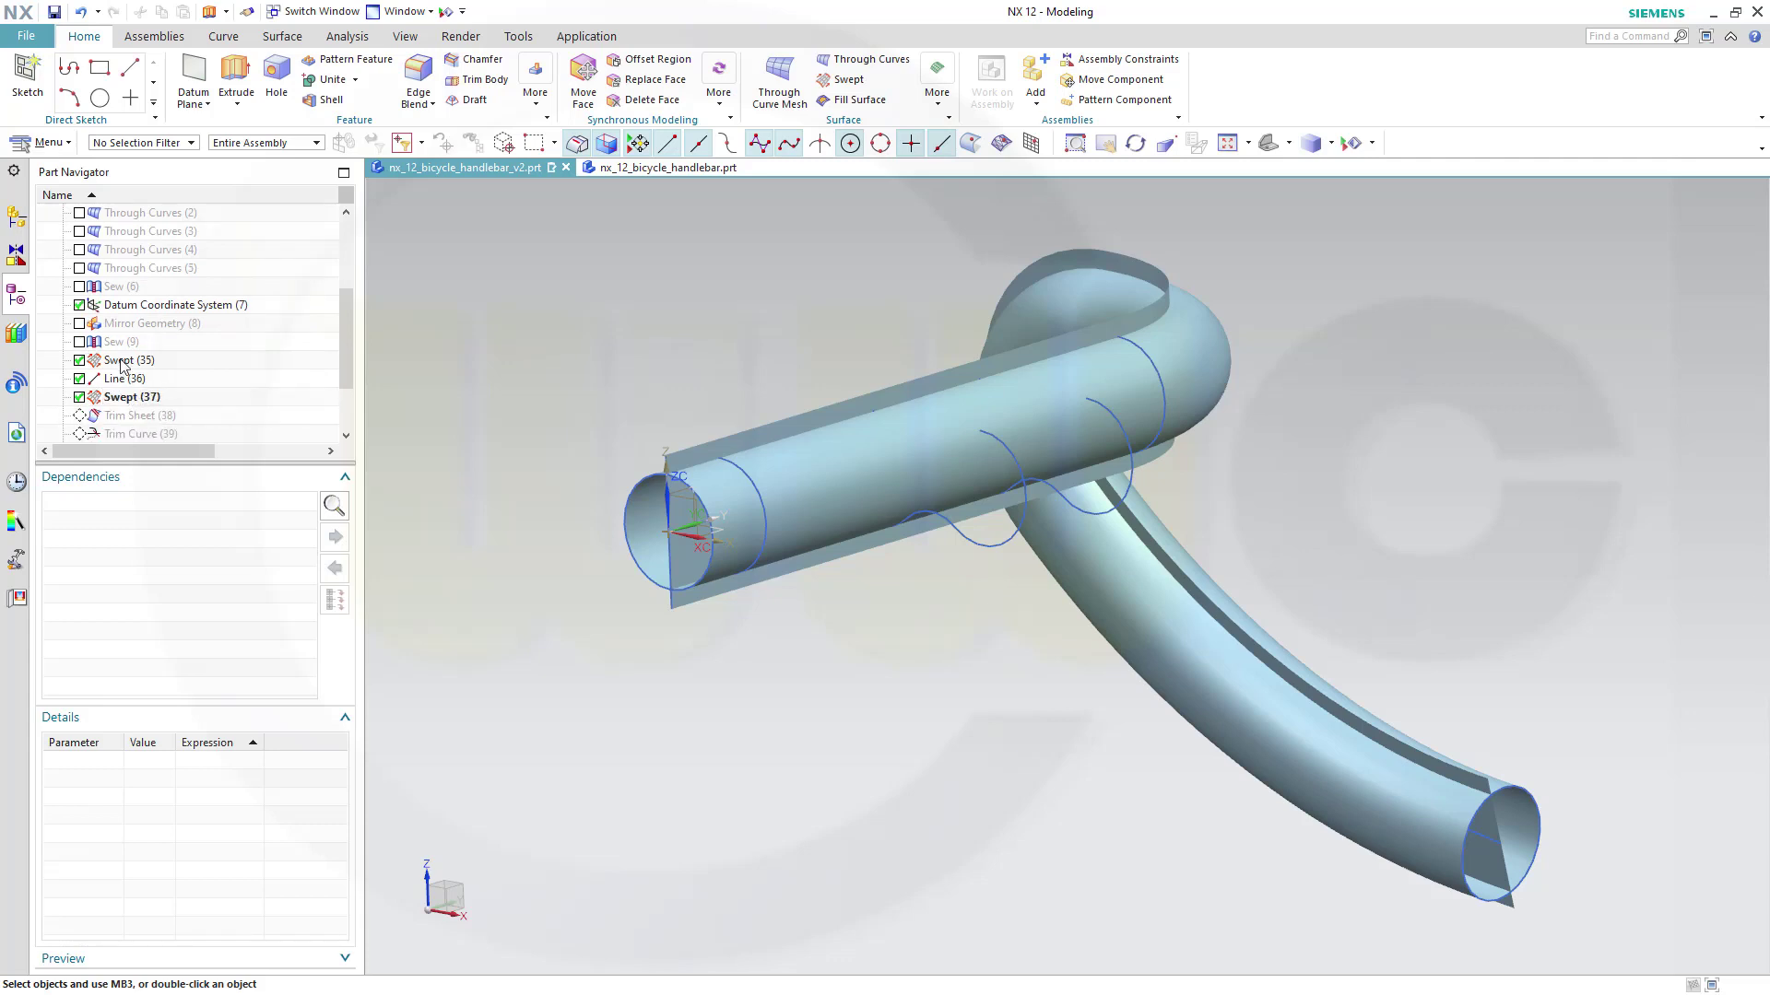
{"action": "left_click", "coordinate": [122, 362]}
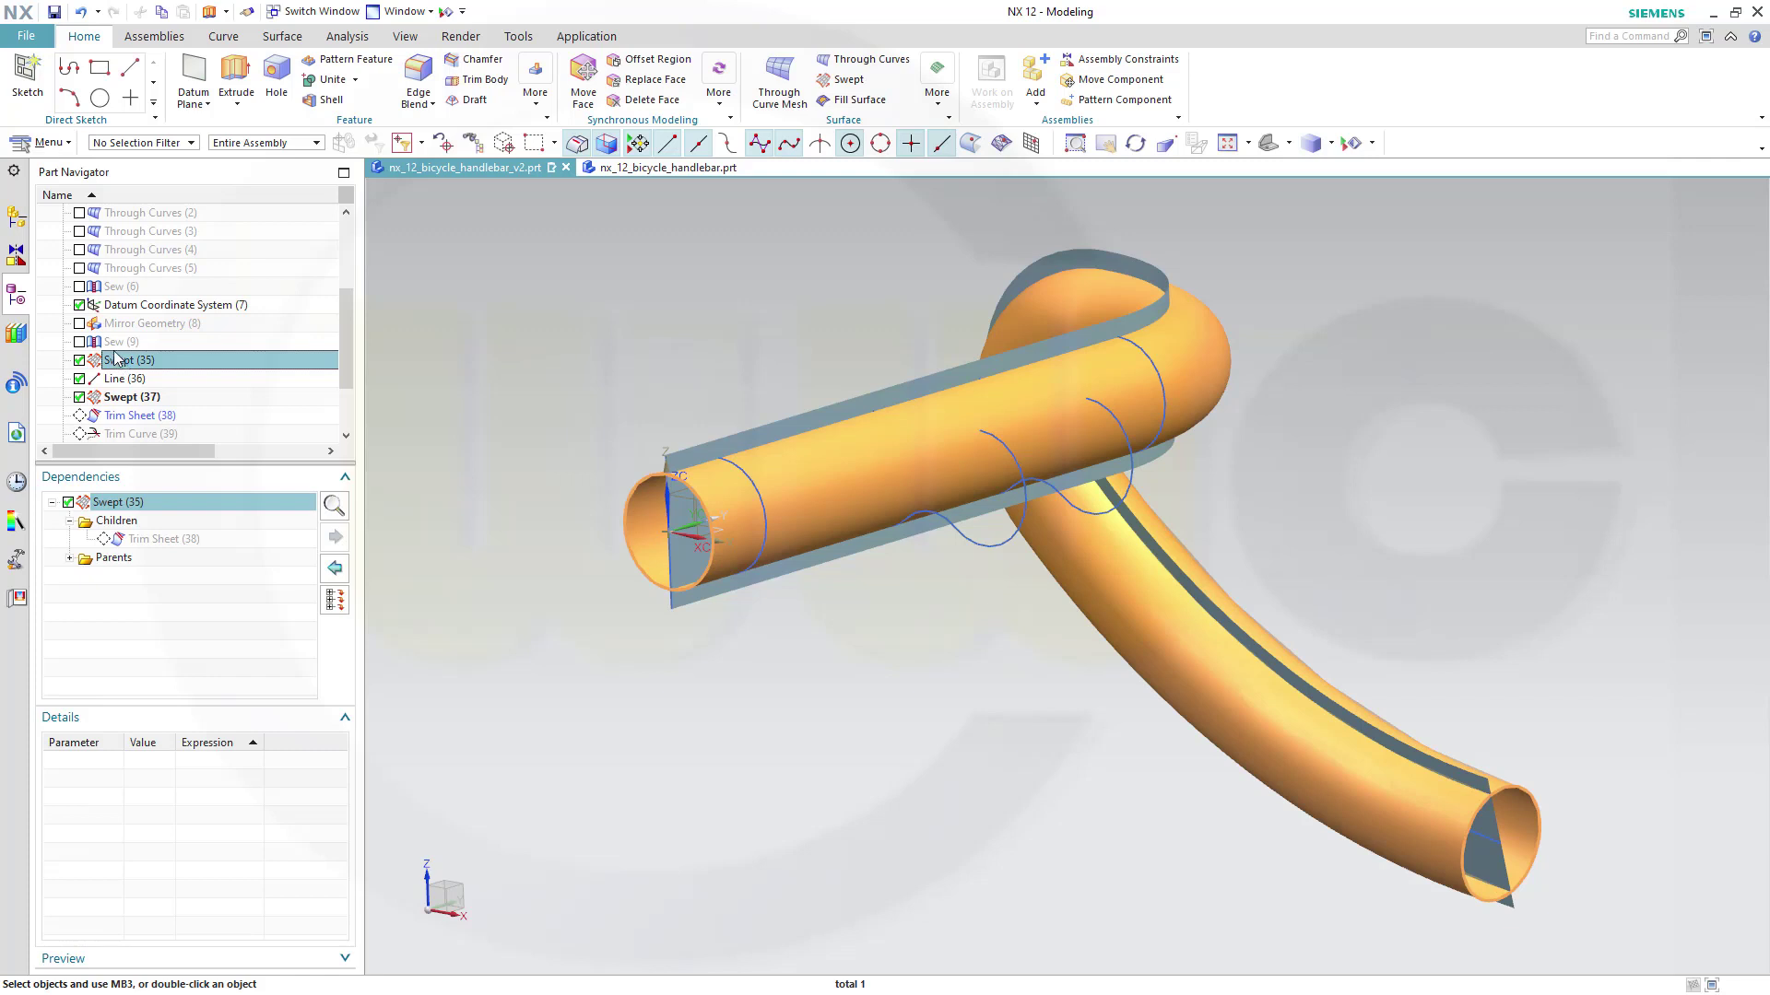
{"action": "right_click", "coordinate": [117, 363]}
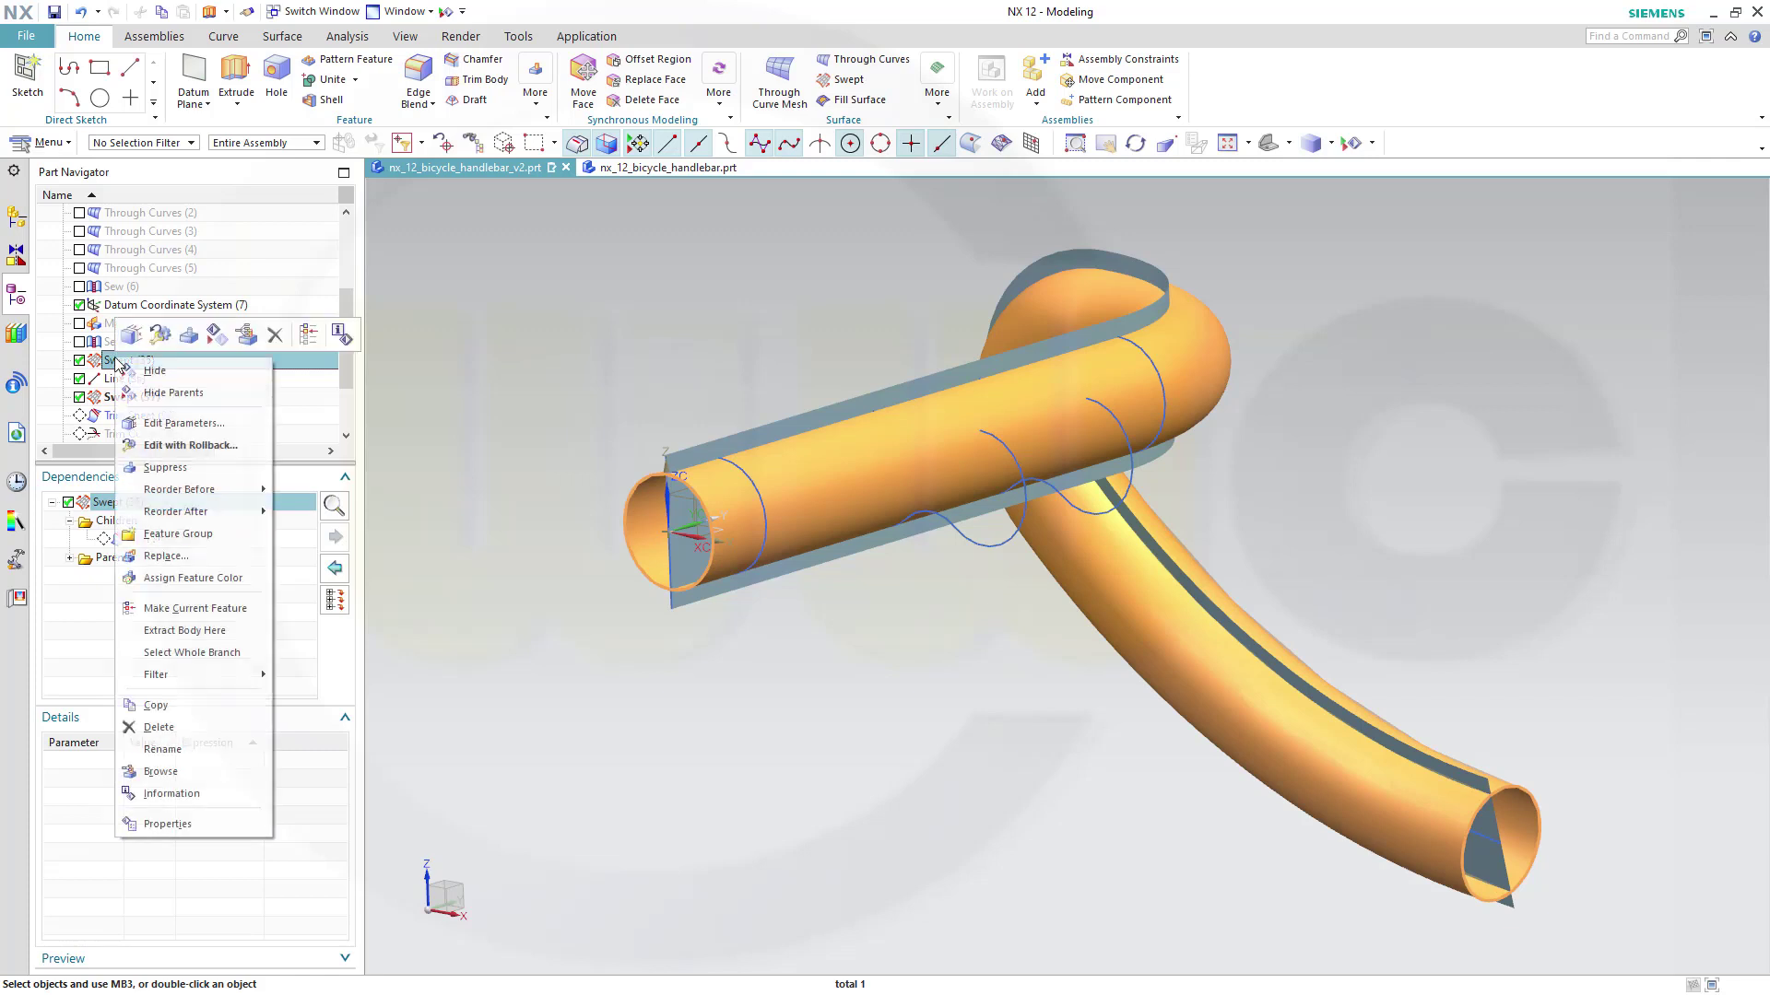
{"action": "left_click", "coordinate": [222, 611]}
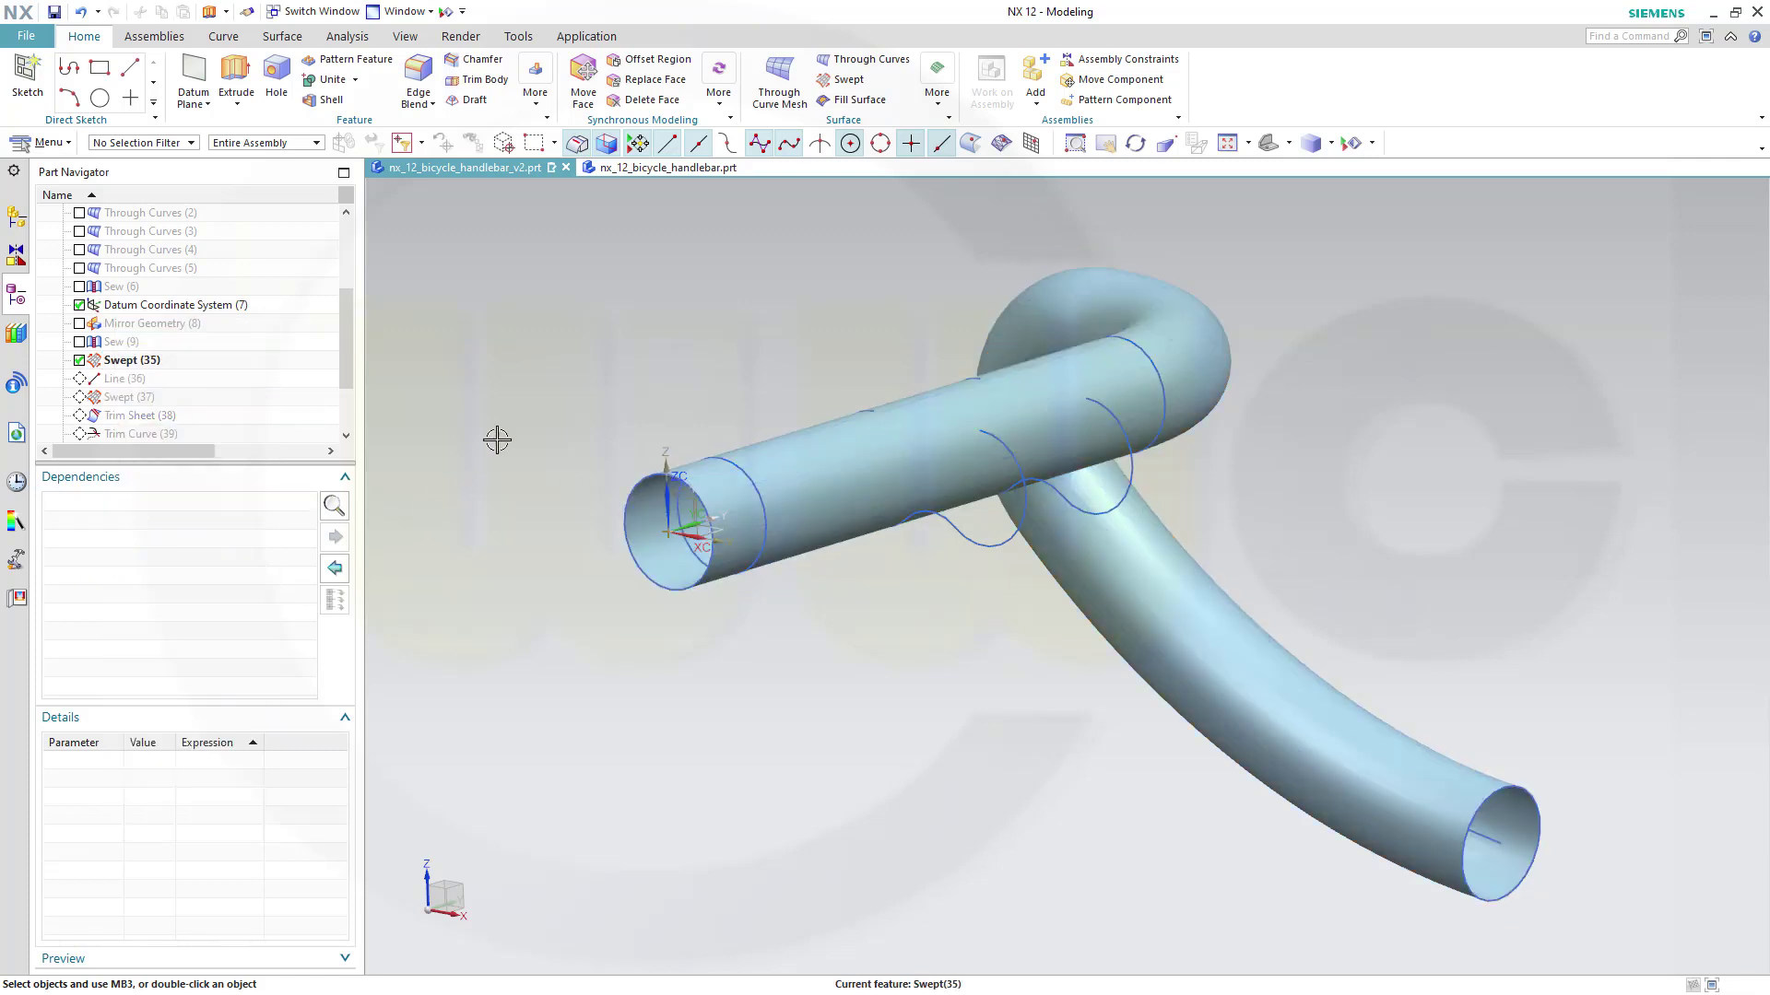
{"action": "left_click", "coordinate": [236, 75]}
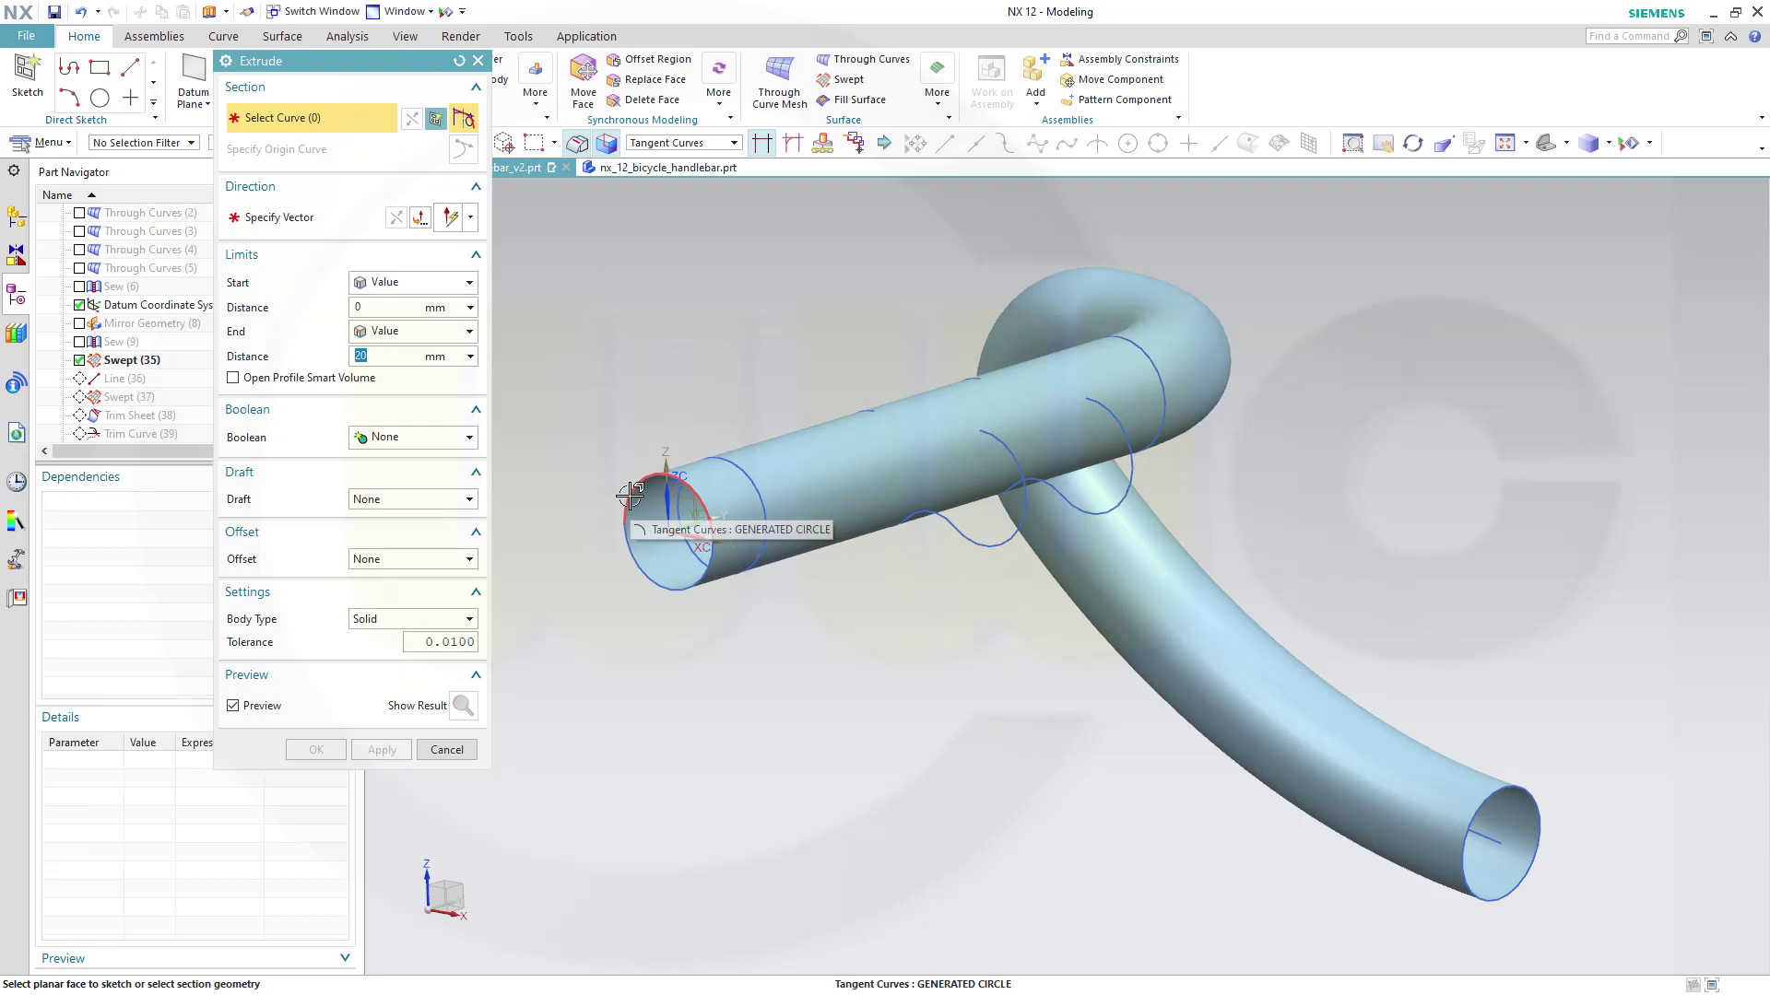
Extrude the circle at the tube's straight open end 20 mm, reversed, as a sheet body
{"action": "left_click", "coordinate": [630, 496]}
{"action": "left_click", "coordinate": [710, 509]}
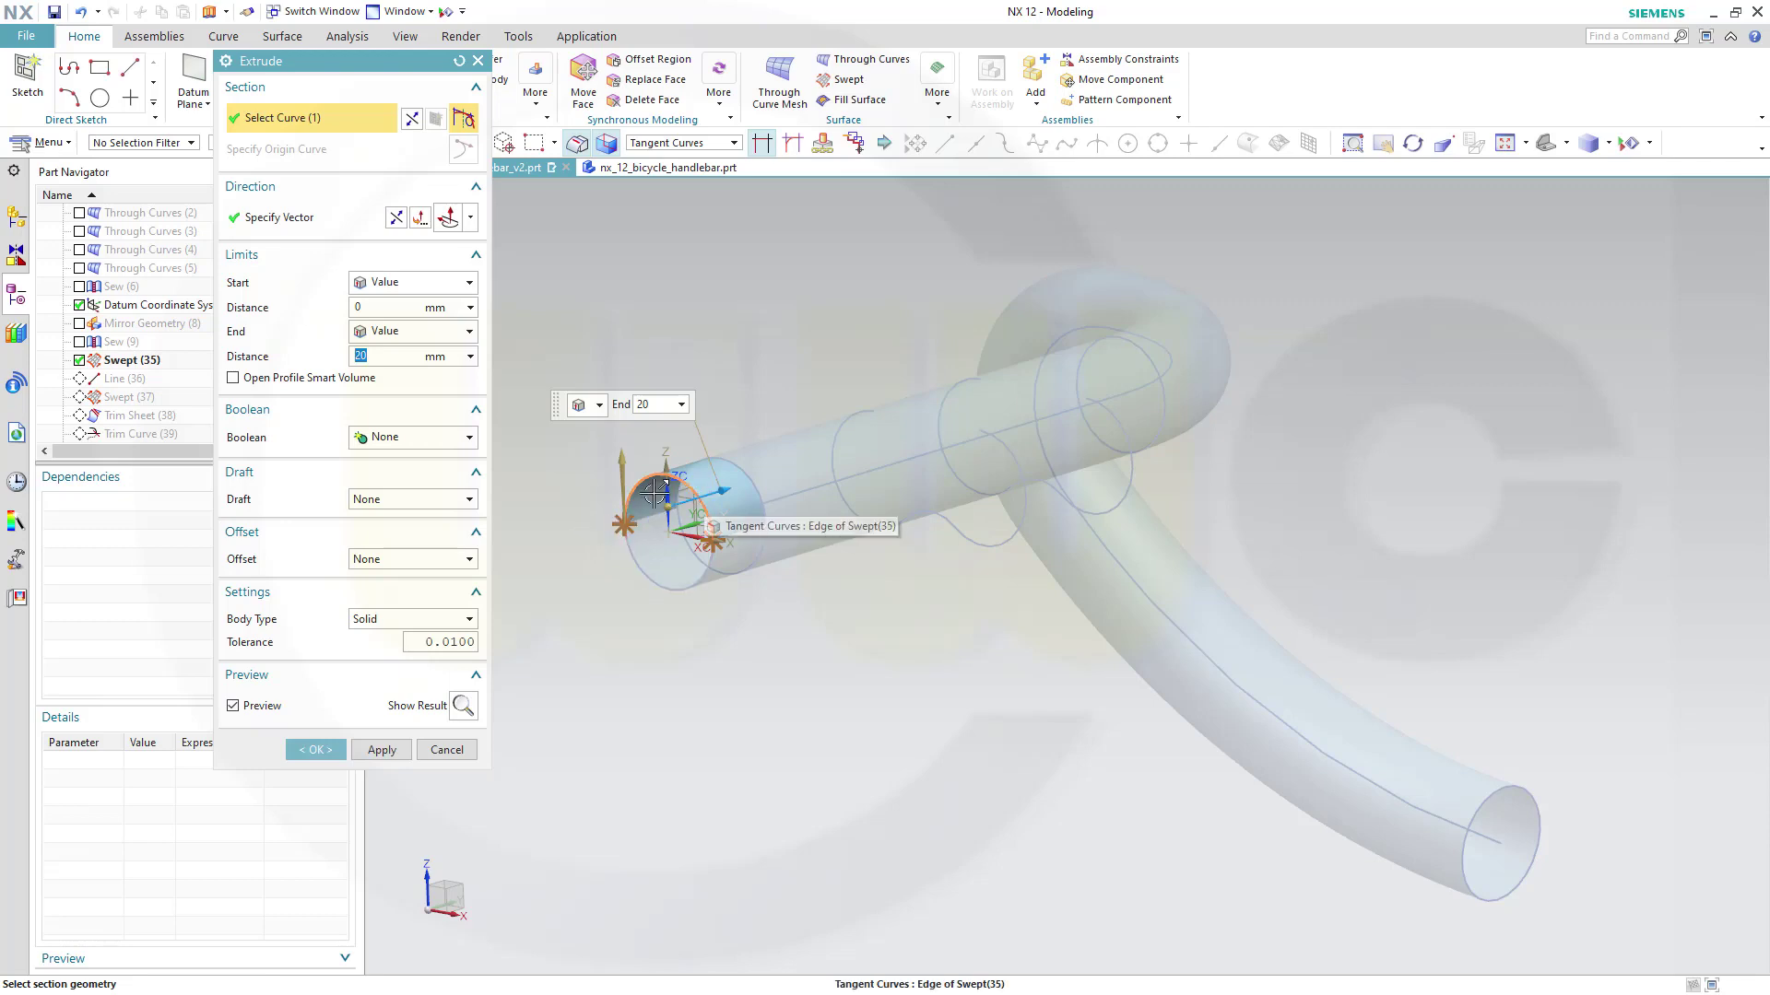
{"action": "left_click", "coordinate": [398, 218]}
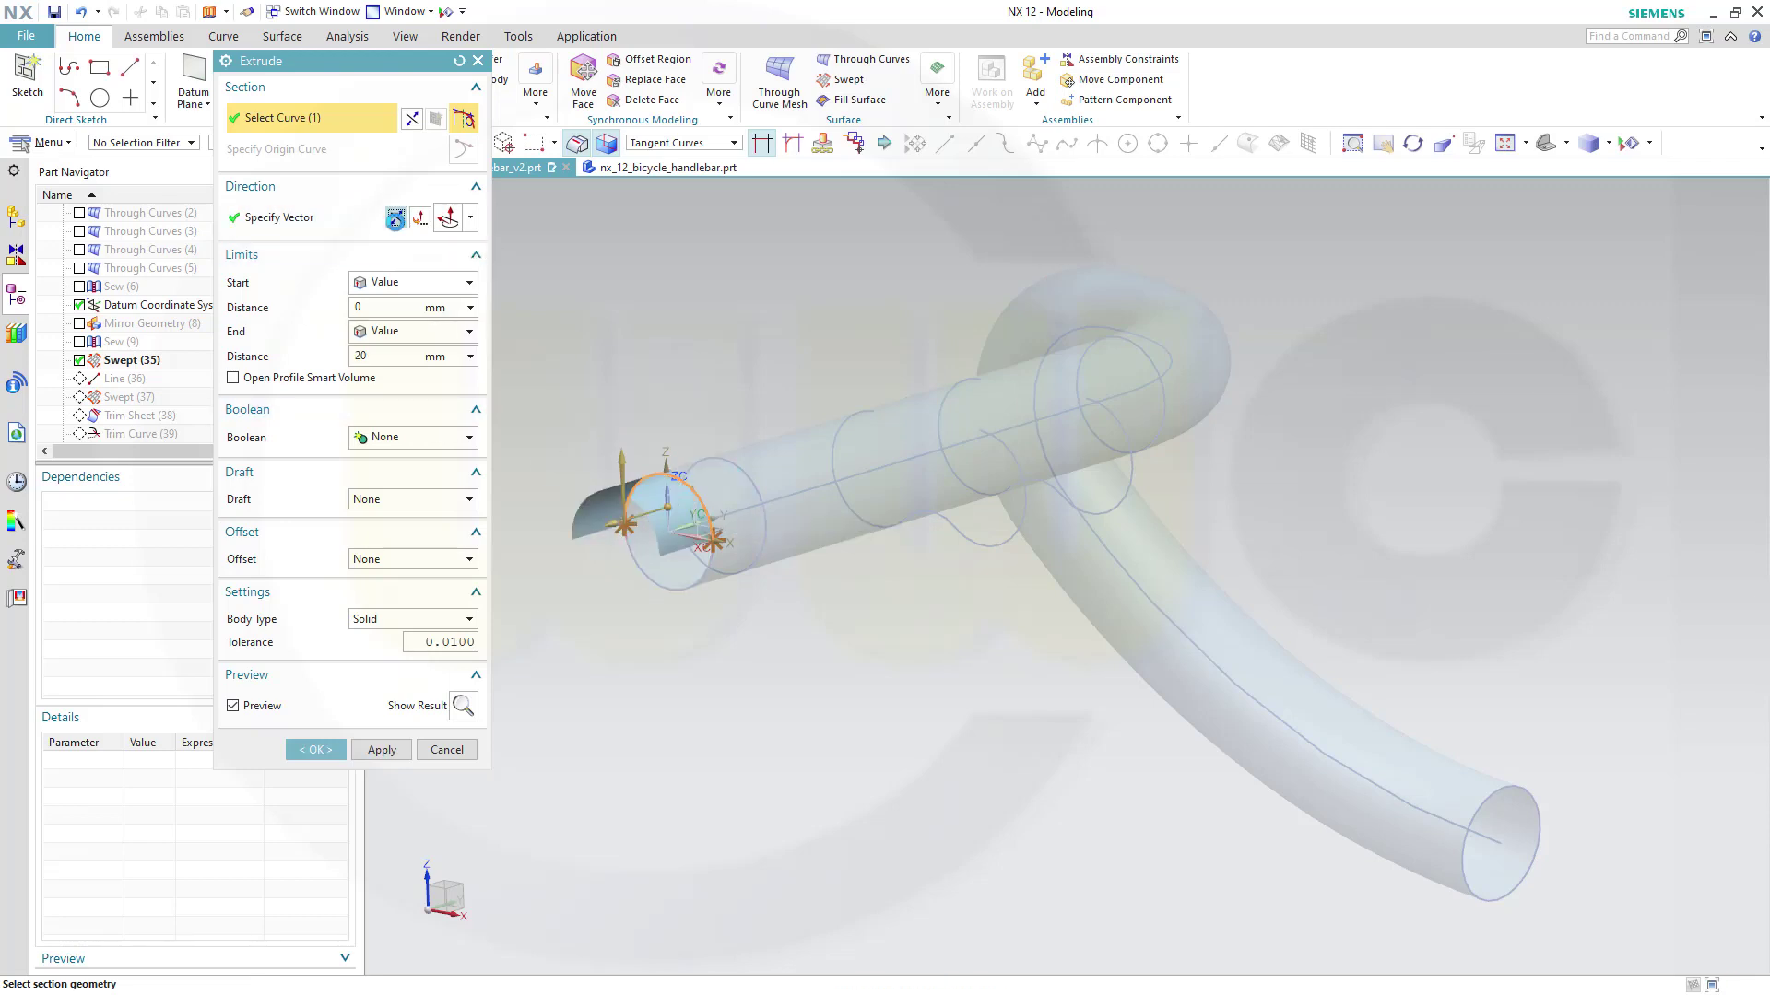
{"action": "middle_click_drag", "start_coordinate": [633, 384], "coordinate": [617, 385]}
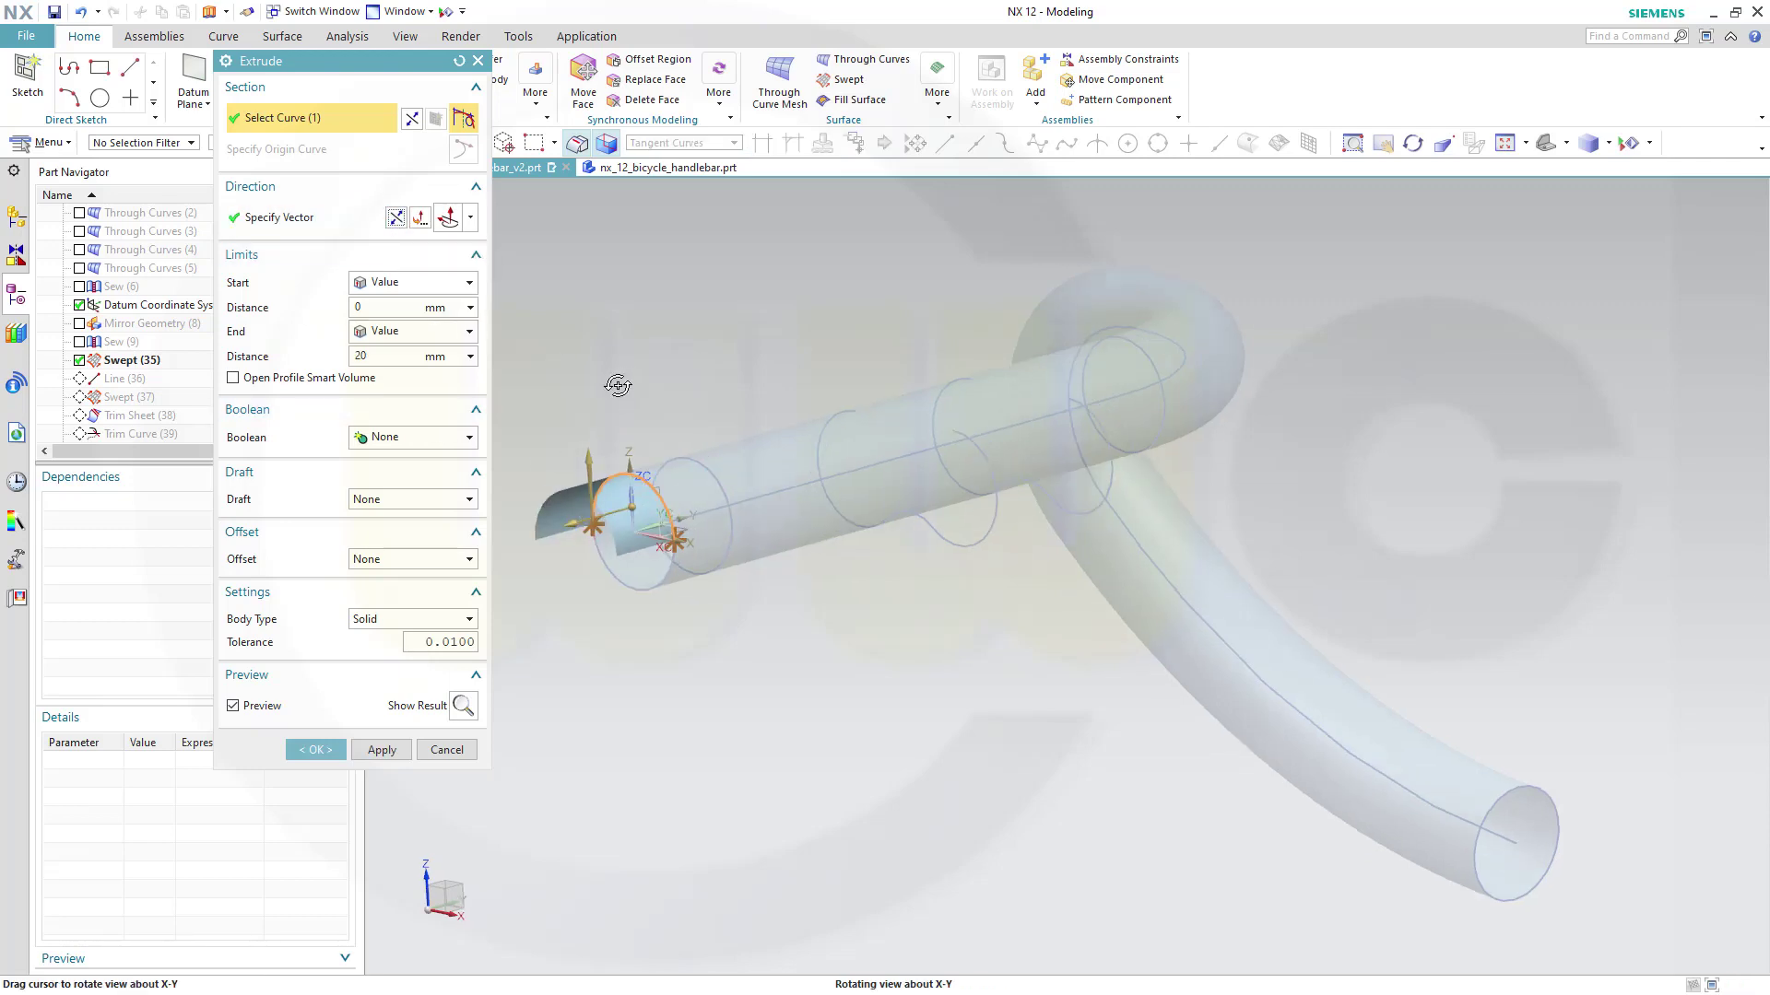
{"action": "left_click", "coordinate": [660, 571]}
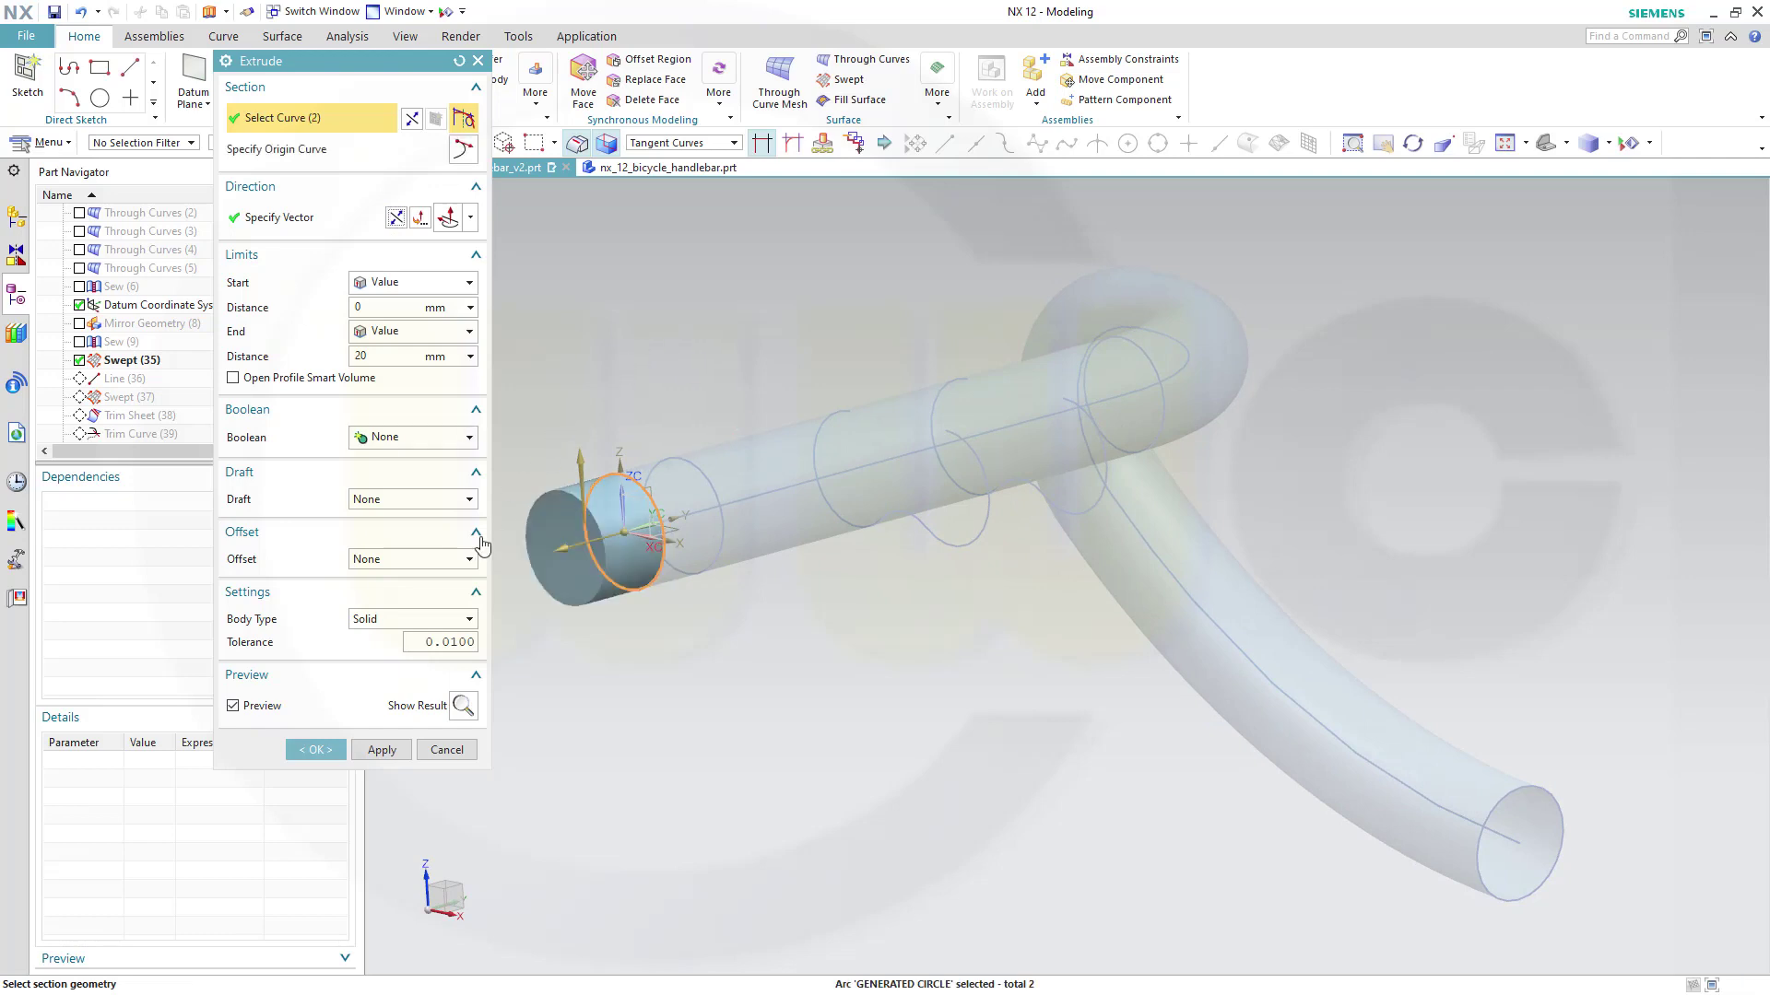
{"action": "left_click", "coordinate": [470, 619]}
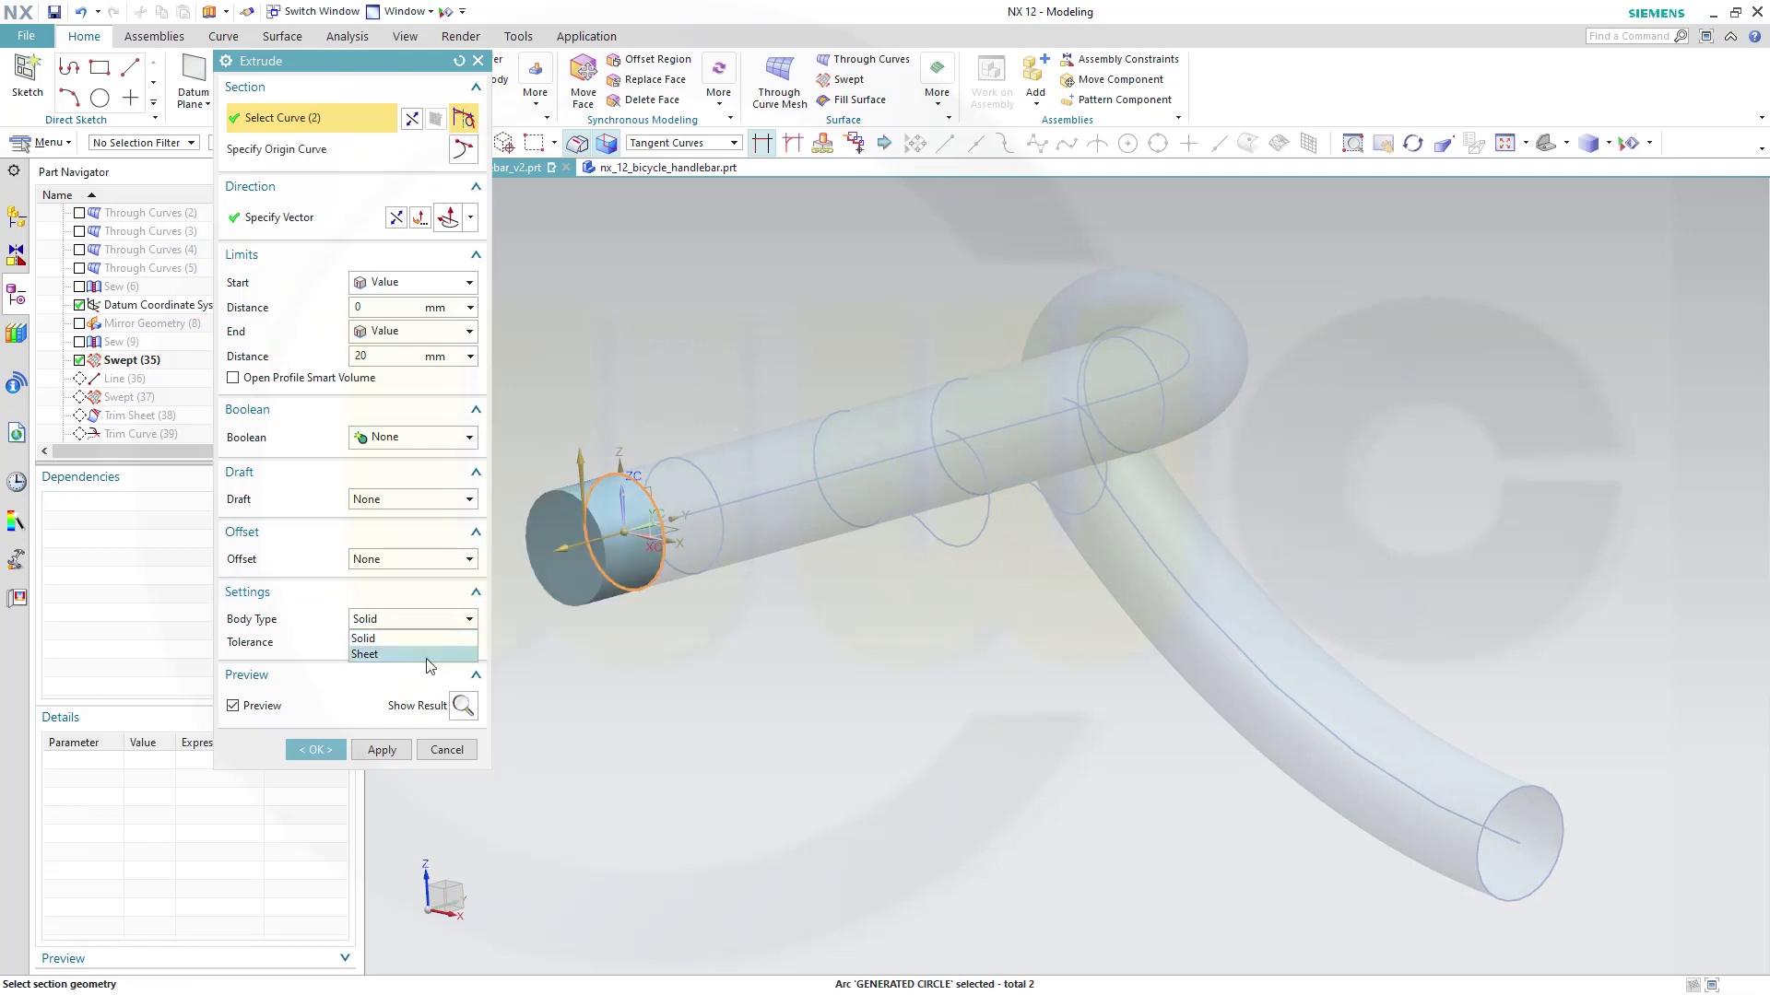
{"action": "left_click", "coordinate": [429, 654]}
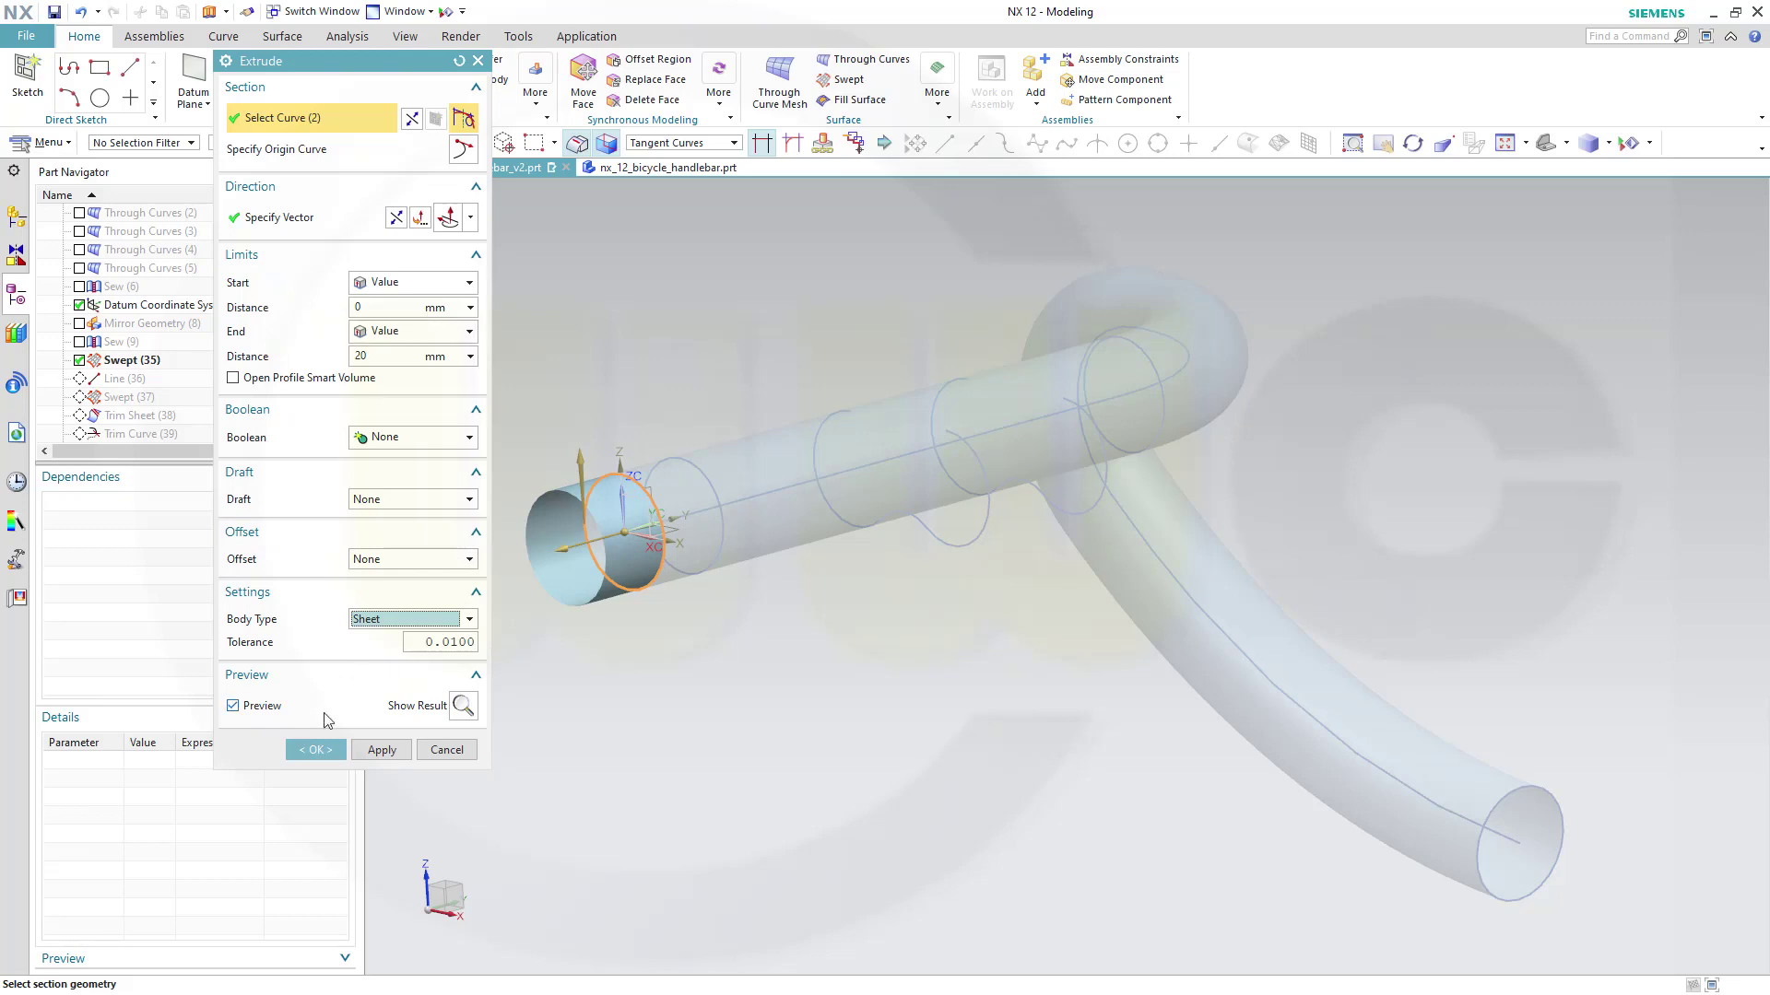
{"action": "left_click", "coordinate": [362, 750]}
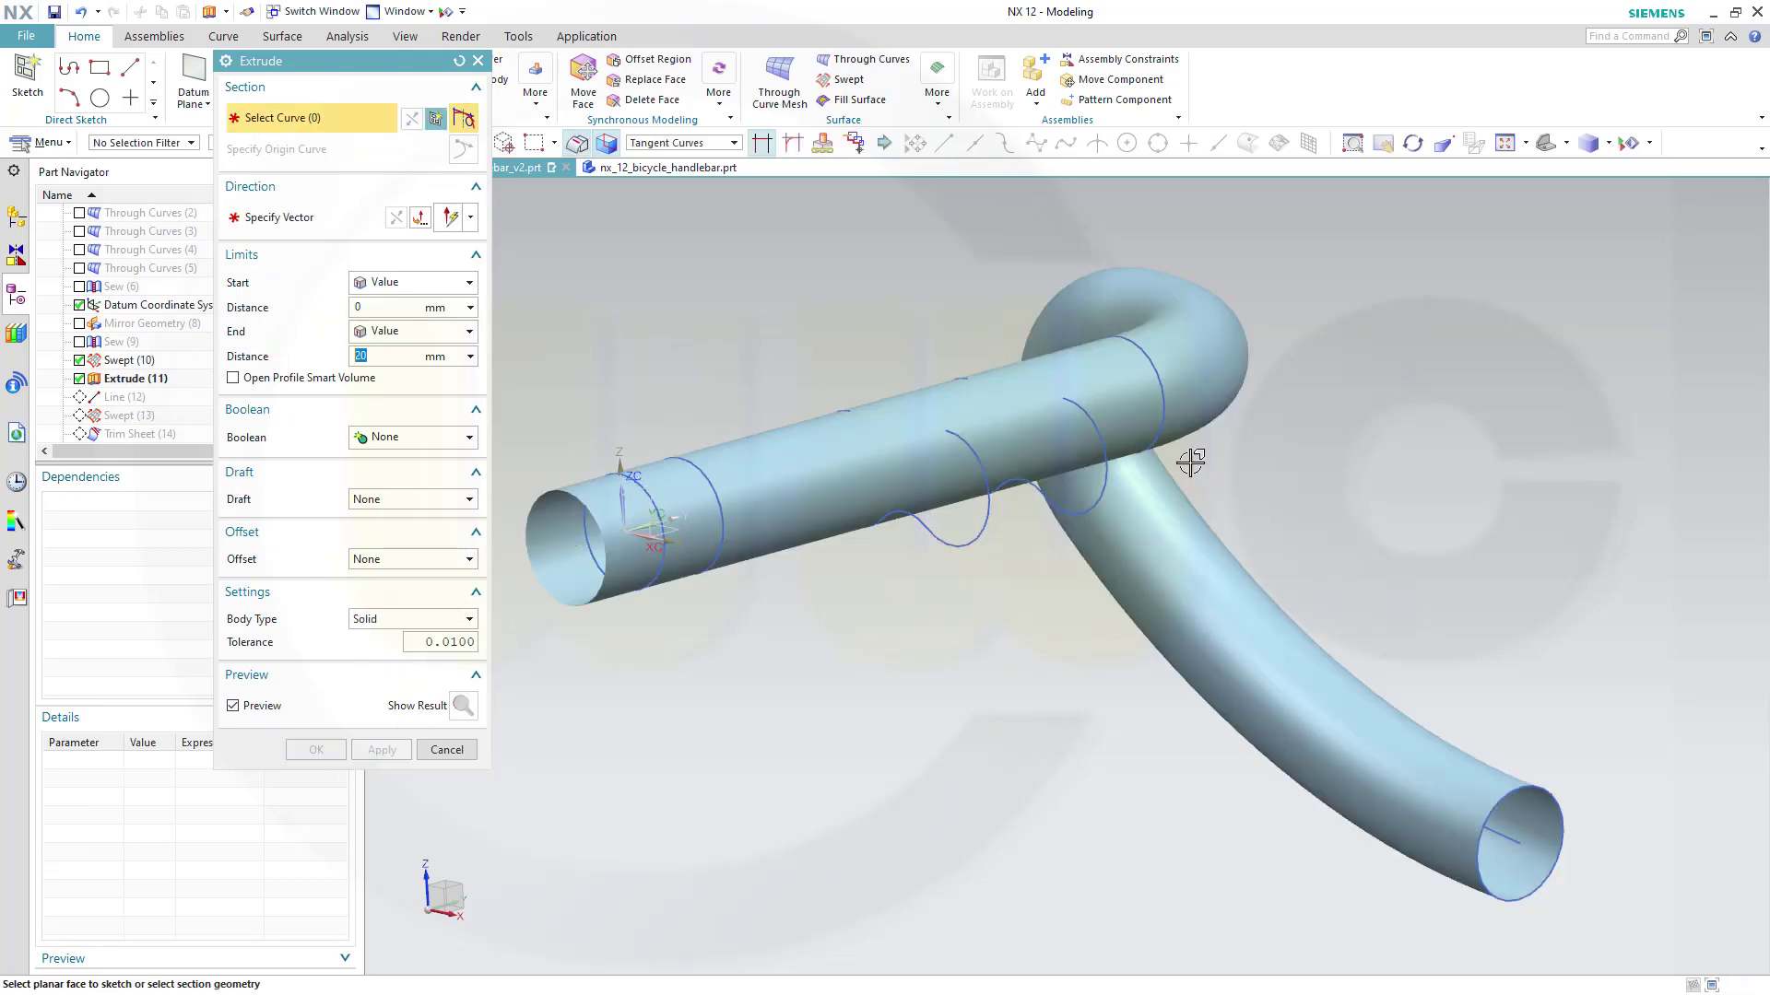
Extrude the newer generated circle at the drop bend 20 mm as a second sheet body
{"action": "left_click", "coordinate": [1165, 405]}
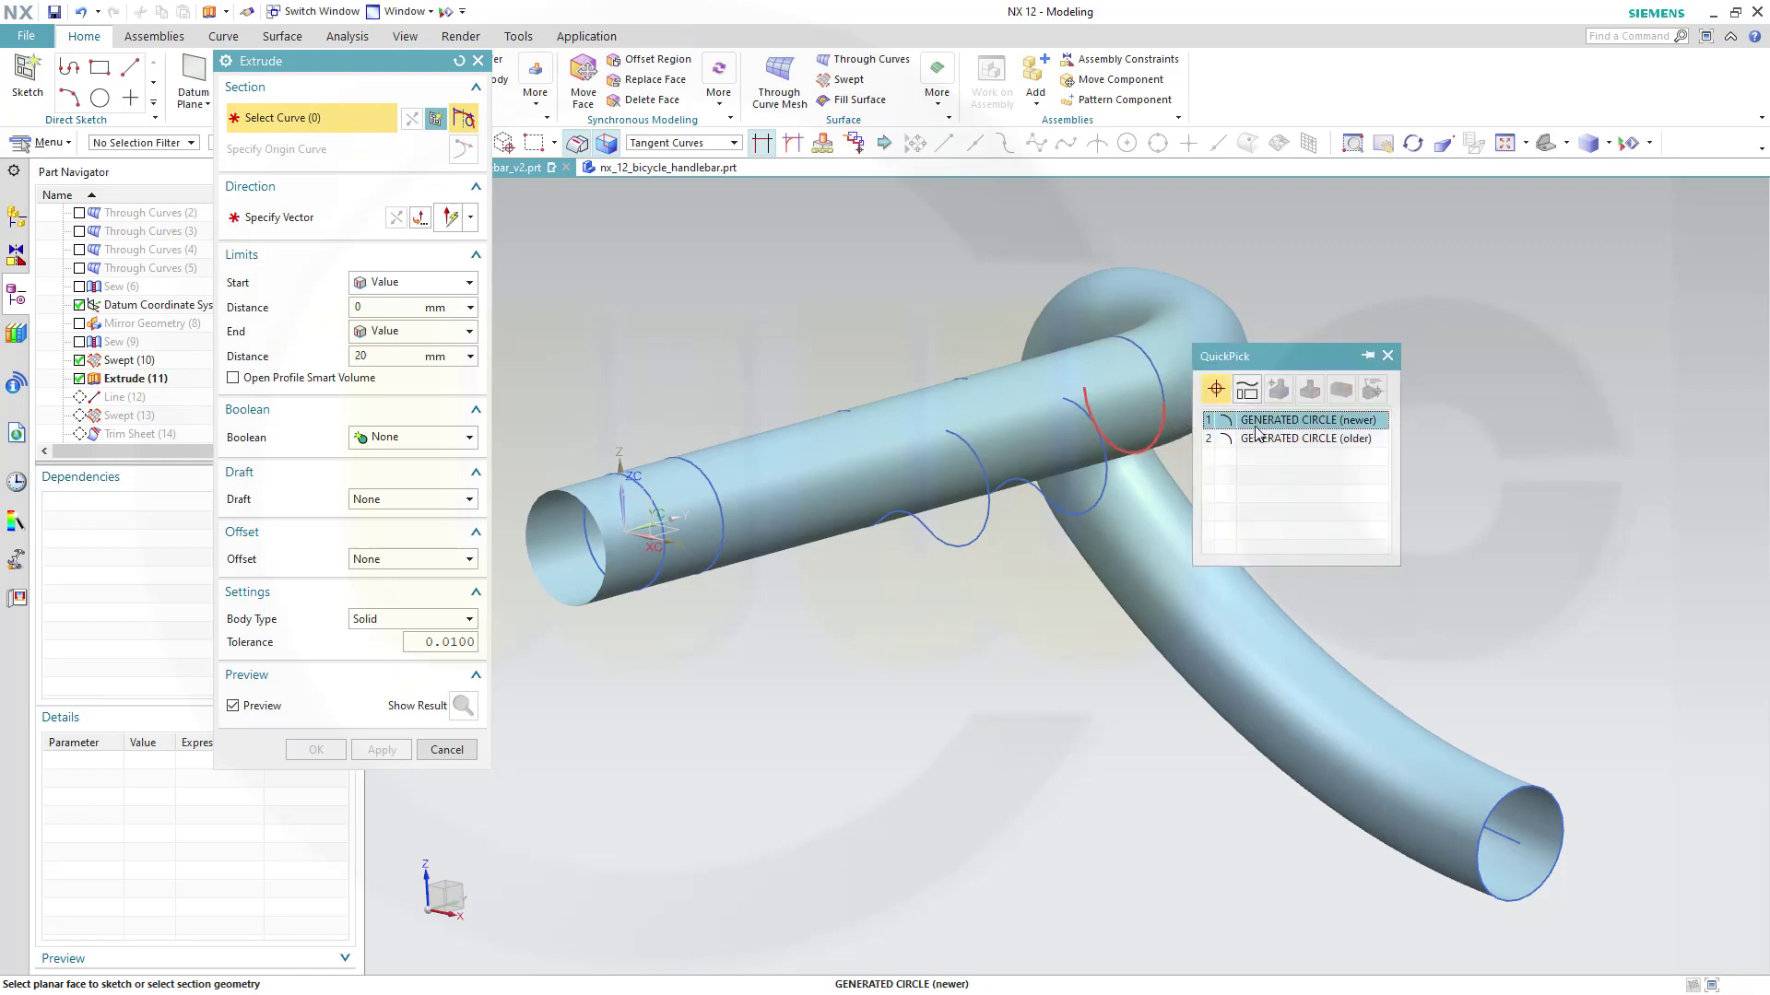
{"action": "left_click", "coordinate": [1263, 422]}
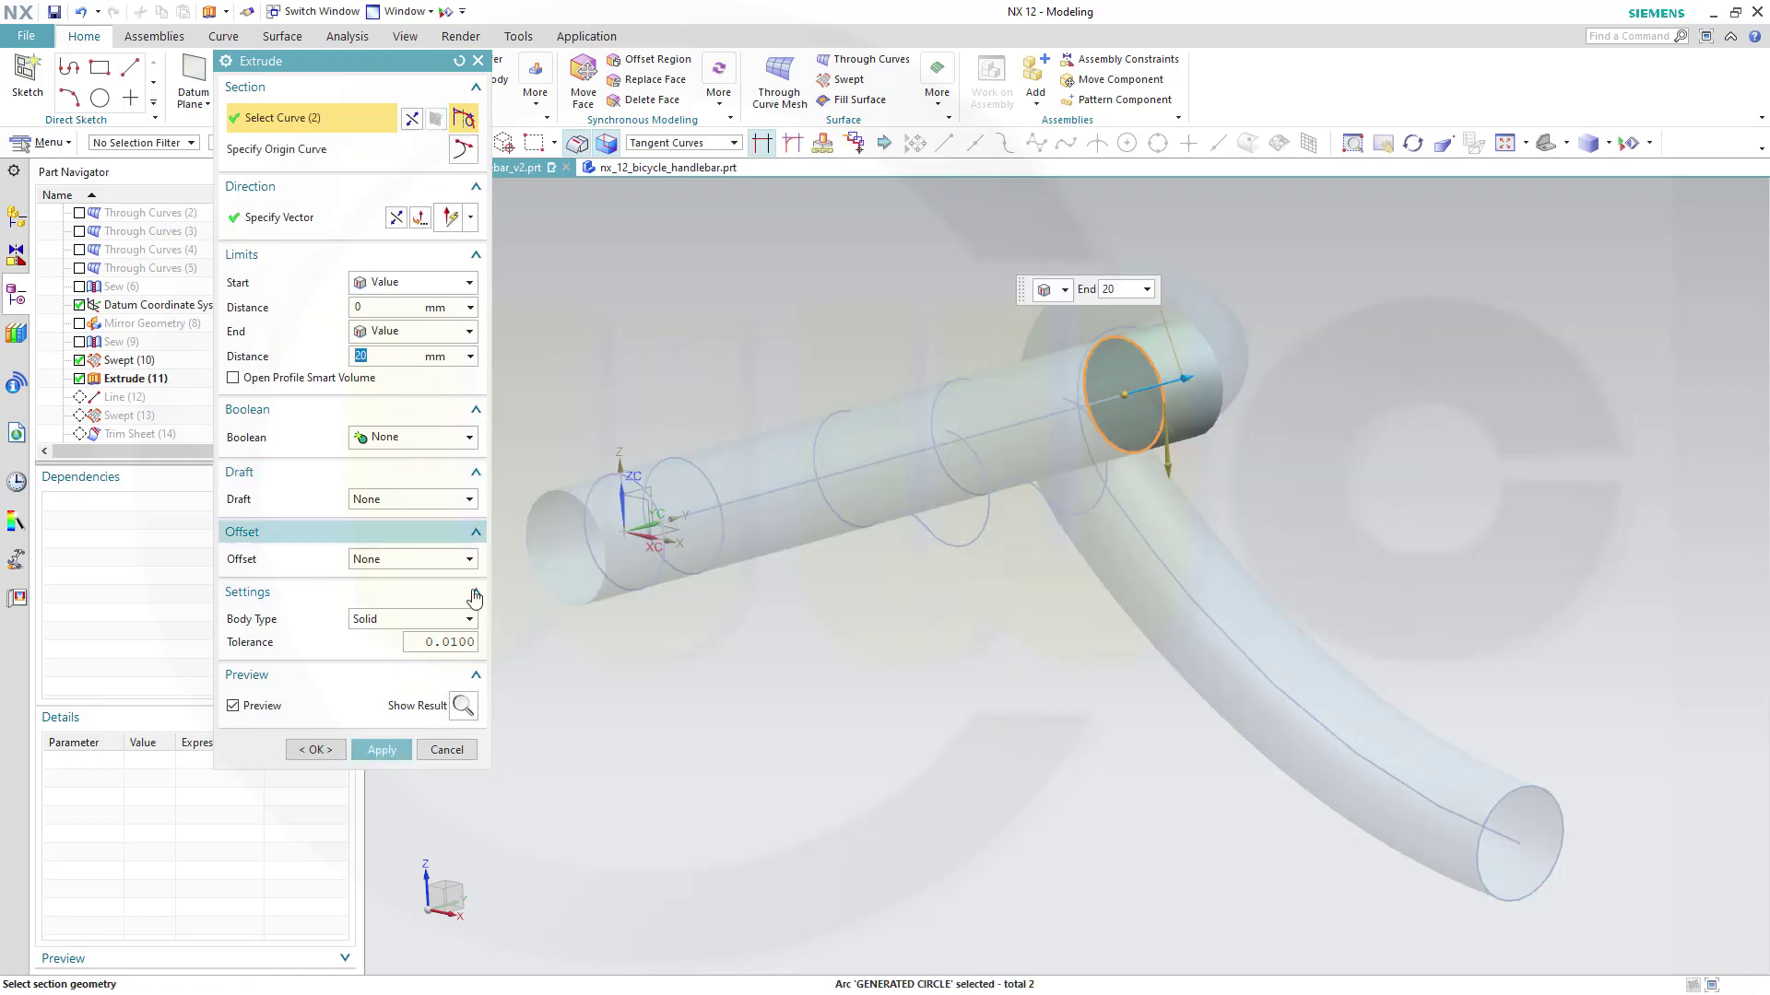
{"action": "left_click", "coordinate": [471, 626]}
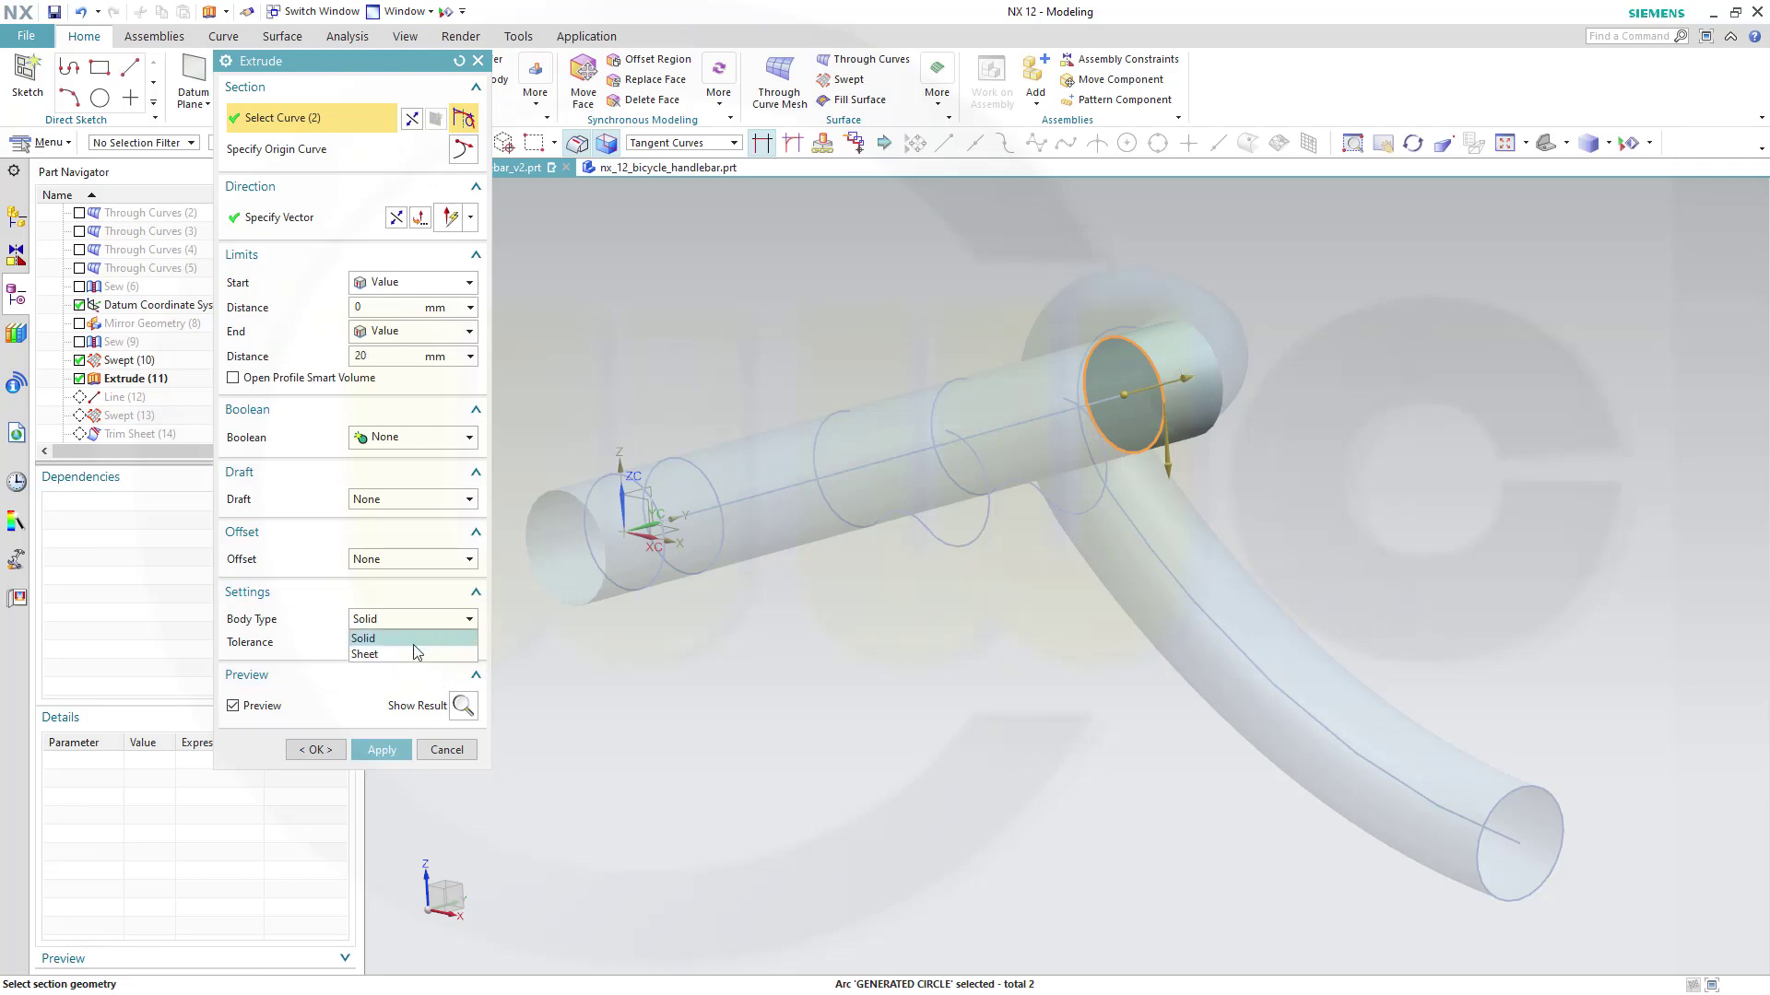
{"action": "left_click", "coordinate": [388, 653]}
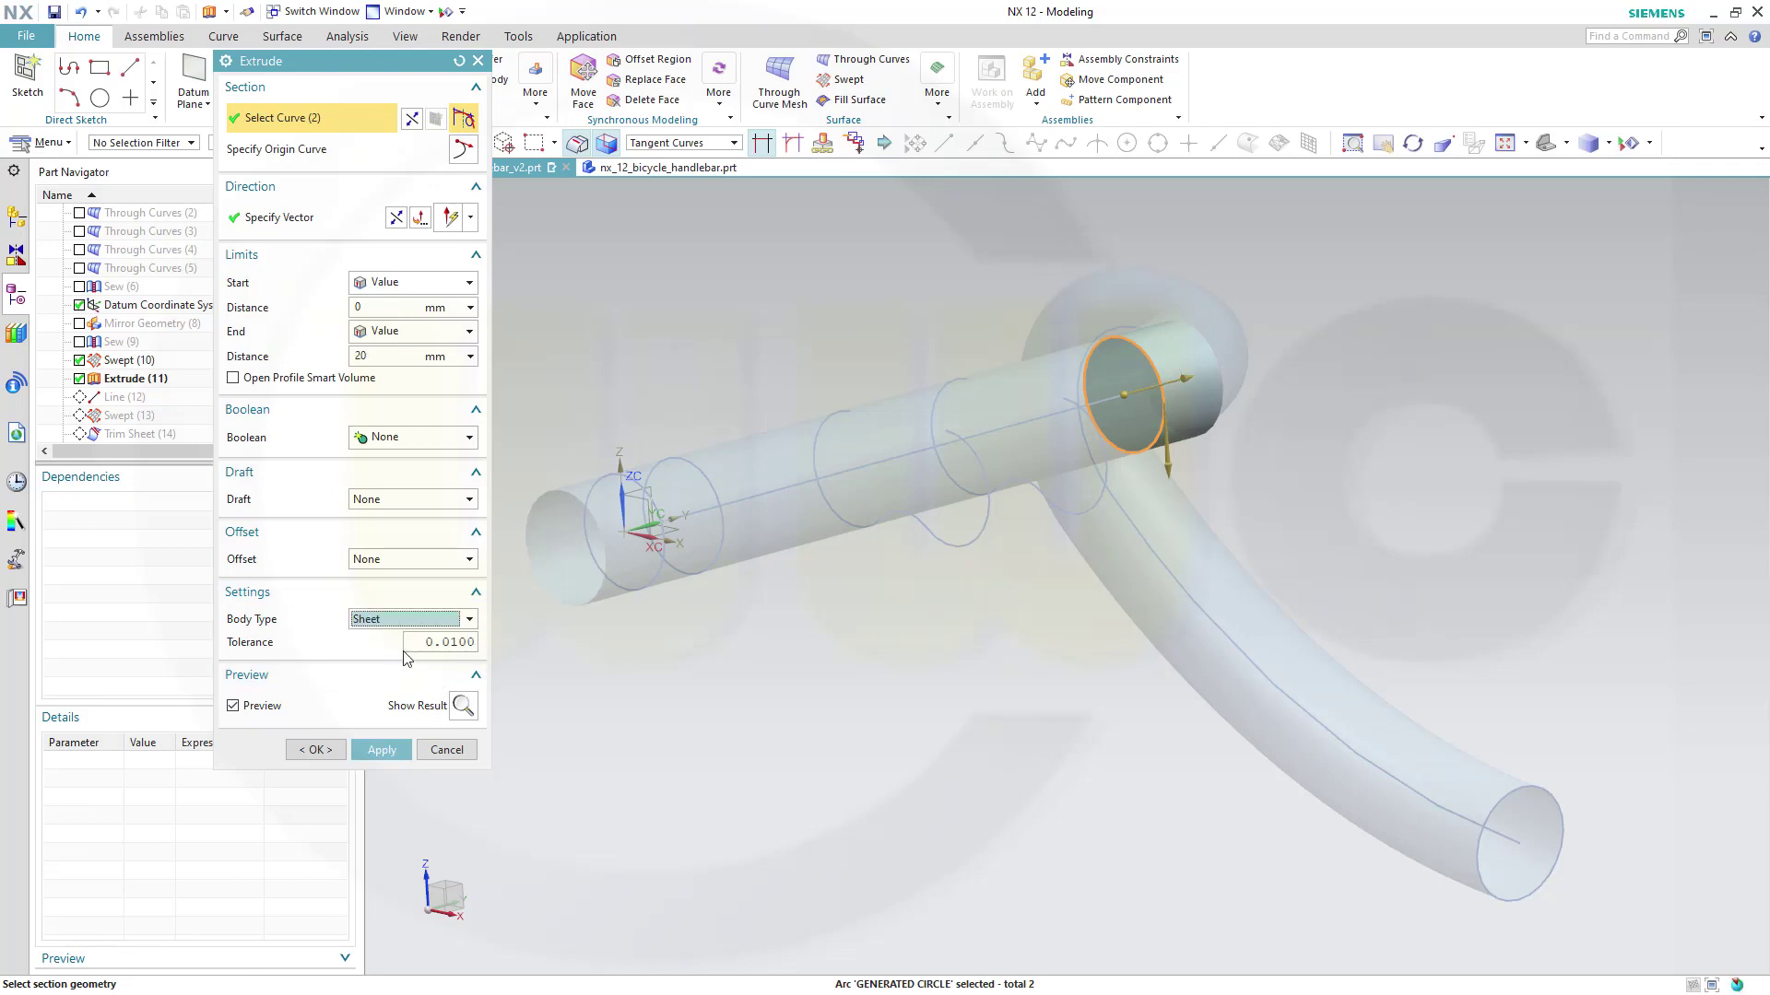
{"action": "left_click", "coordinate": [322, 752]}
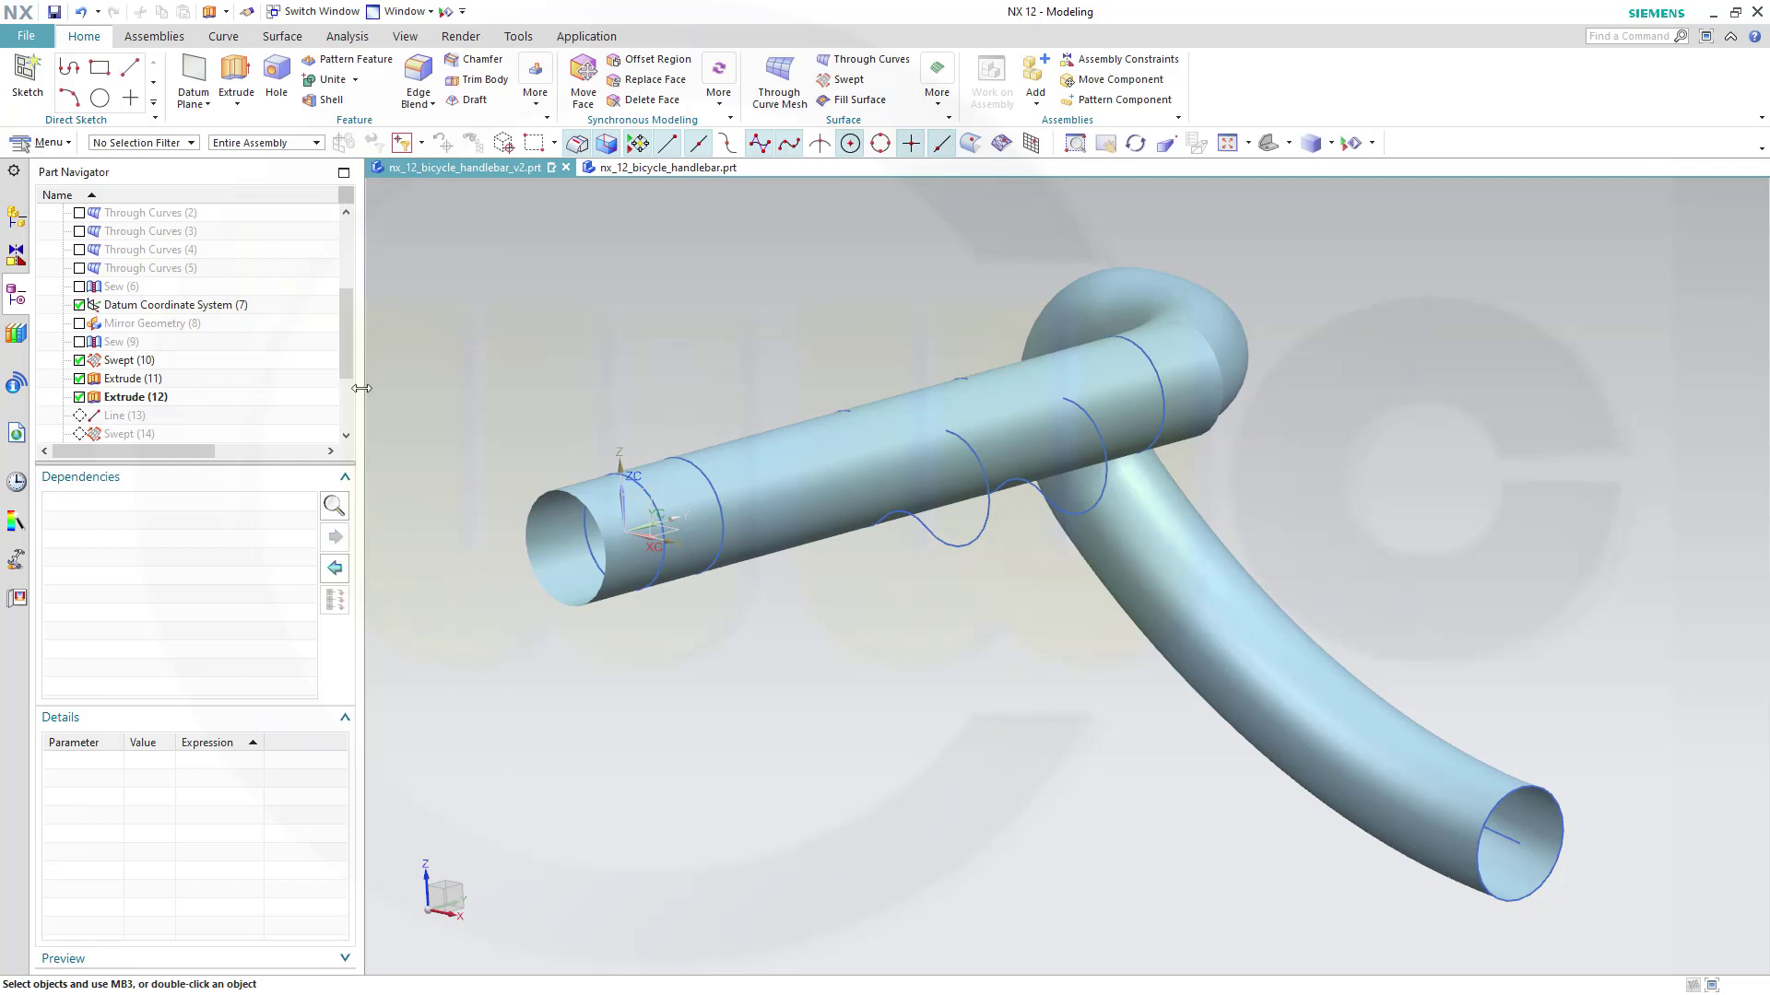
Make Trim Curve (21) the current feature so all features through it are active
{"action": "scroll", "coordinate": [346, 355], "scroll_direction": "down", "scroll_amount": 3}
{"action": "left_click", "coordinate": [142, 434]}
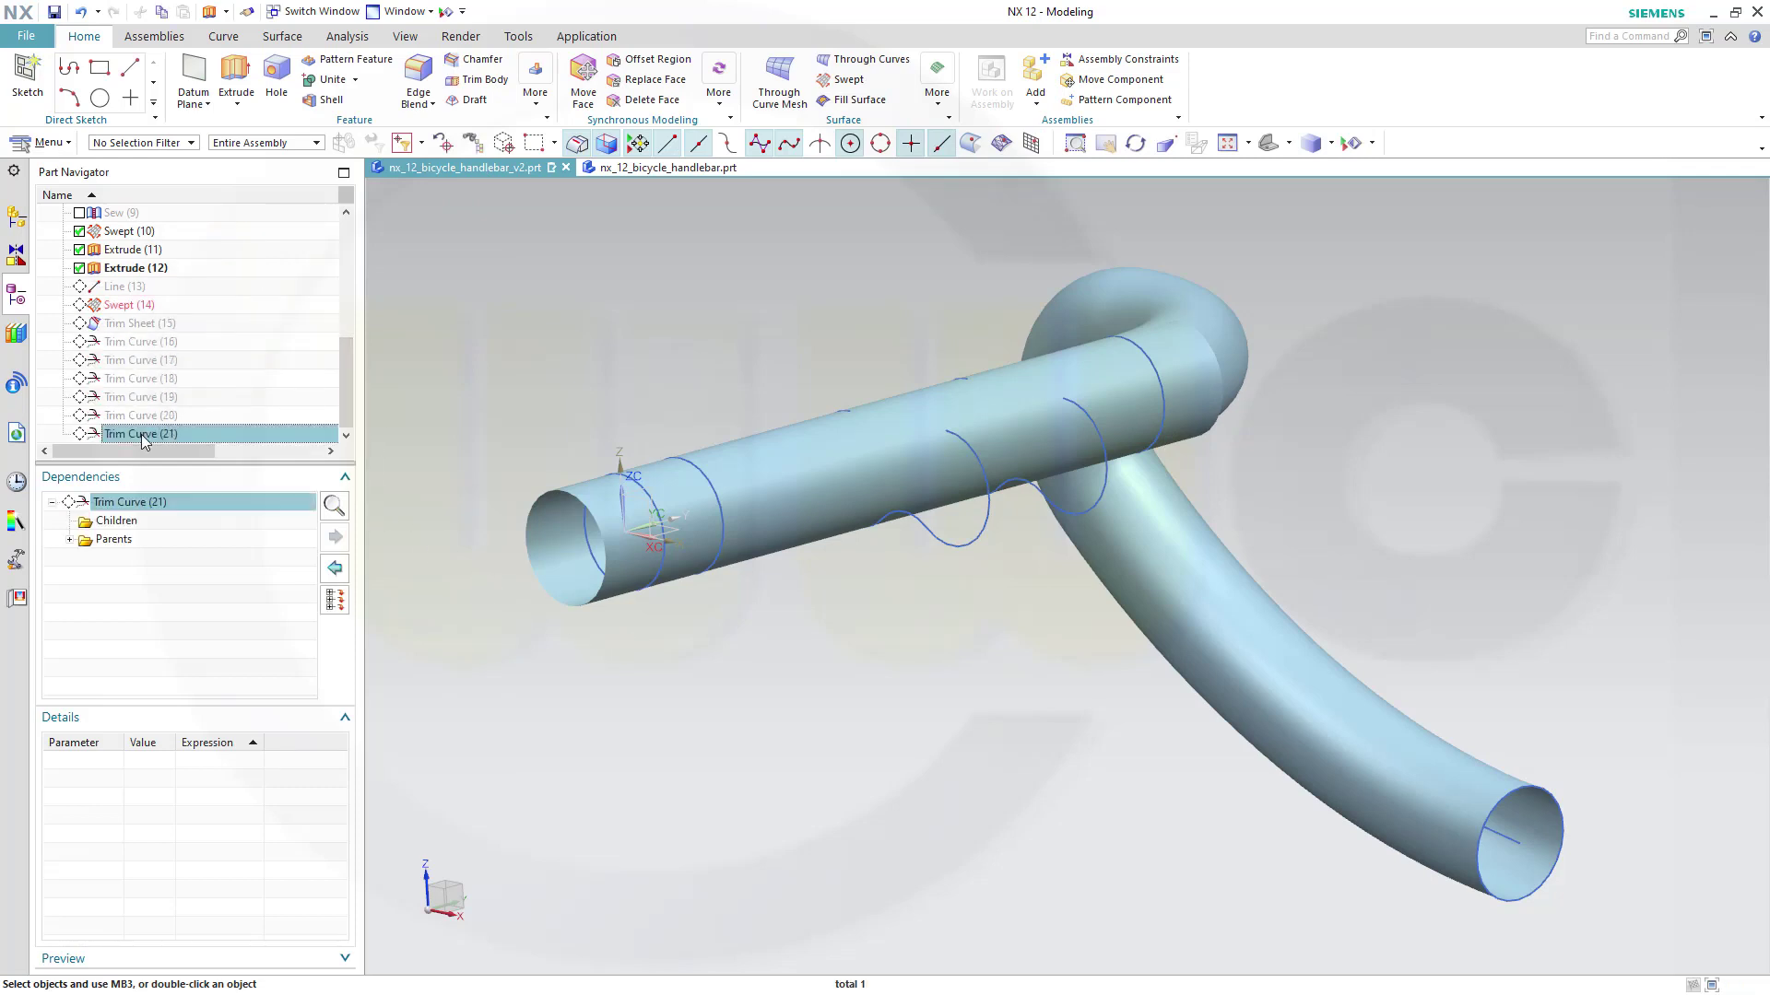
{"action": "right_click", "coordinate": [141, 434]}
{"action": "left_click", "coordinate": [205, 523]}
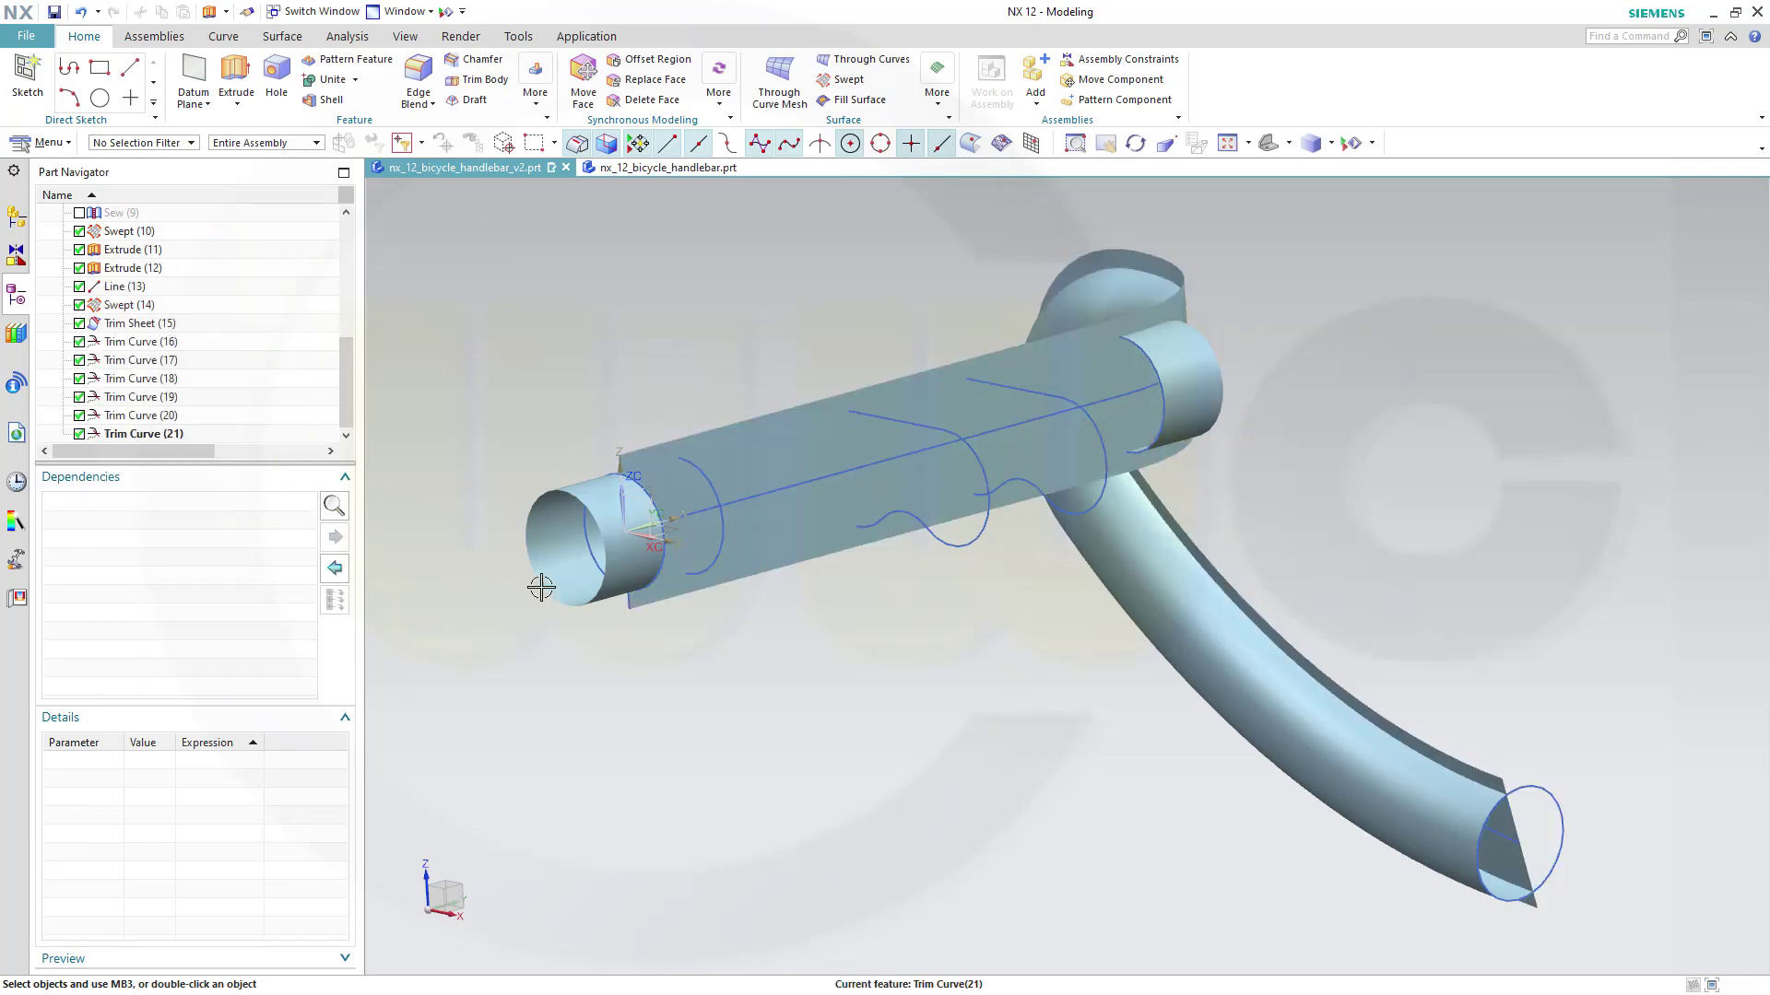
Hide the Swept (14) surface
{"action": "middle_click_drag", "start_coordinate": [562, 592], "coordinate": [679, 659]}
{"action": "scroll", "coordinate": [728, 645], "scroll_direction": "up", "scroll_amount": 3}
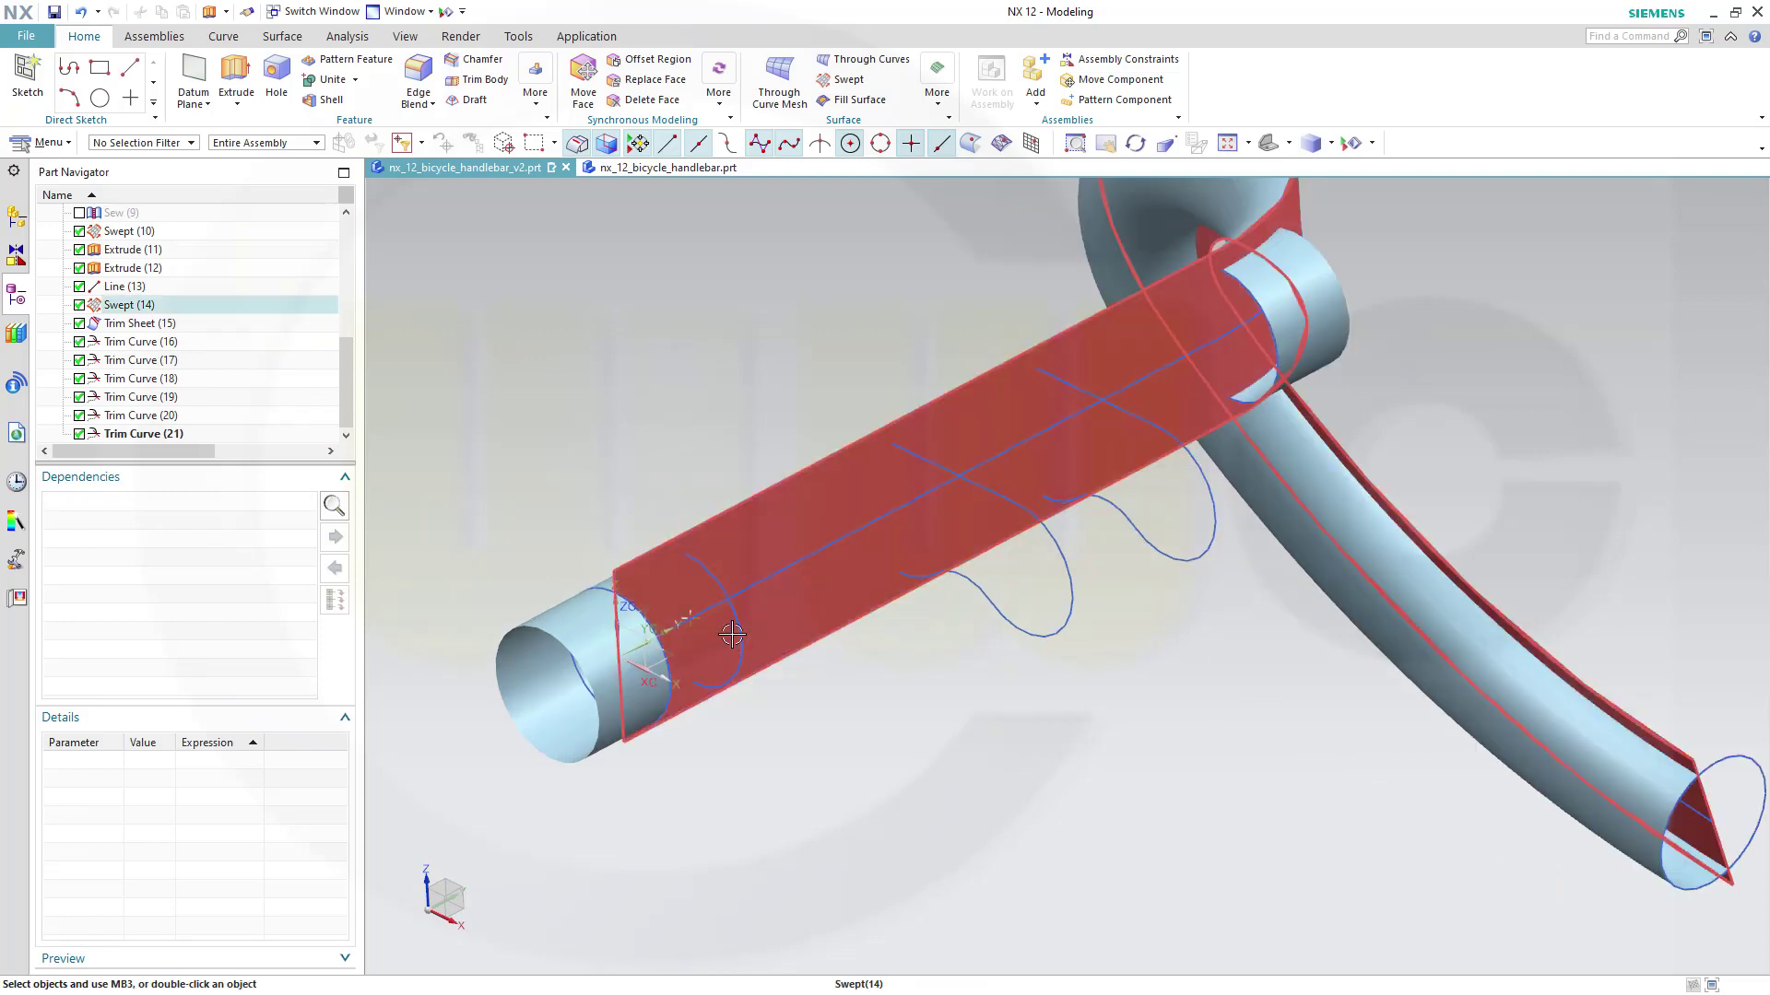
{"action": "right_click", "coordinate": [746, 536]}
{"action": "left_click", "coordinate": [804, 597]}
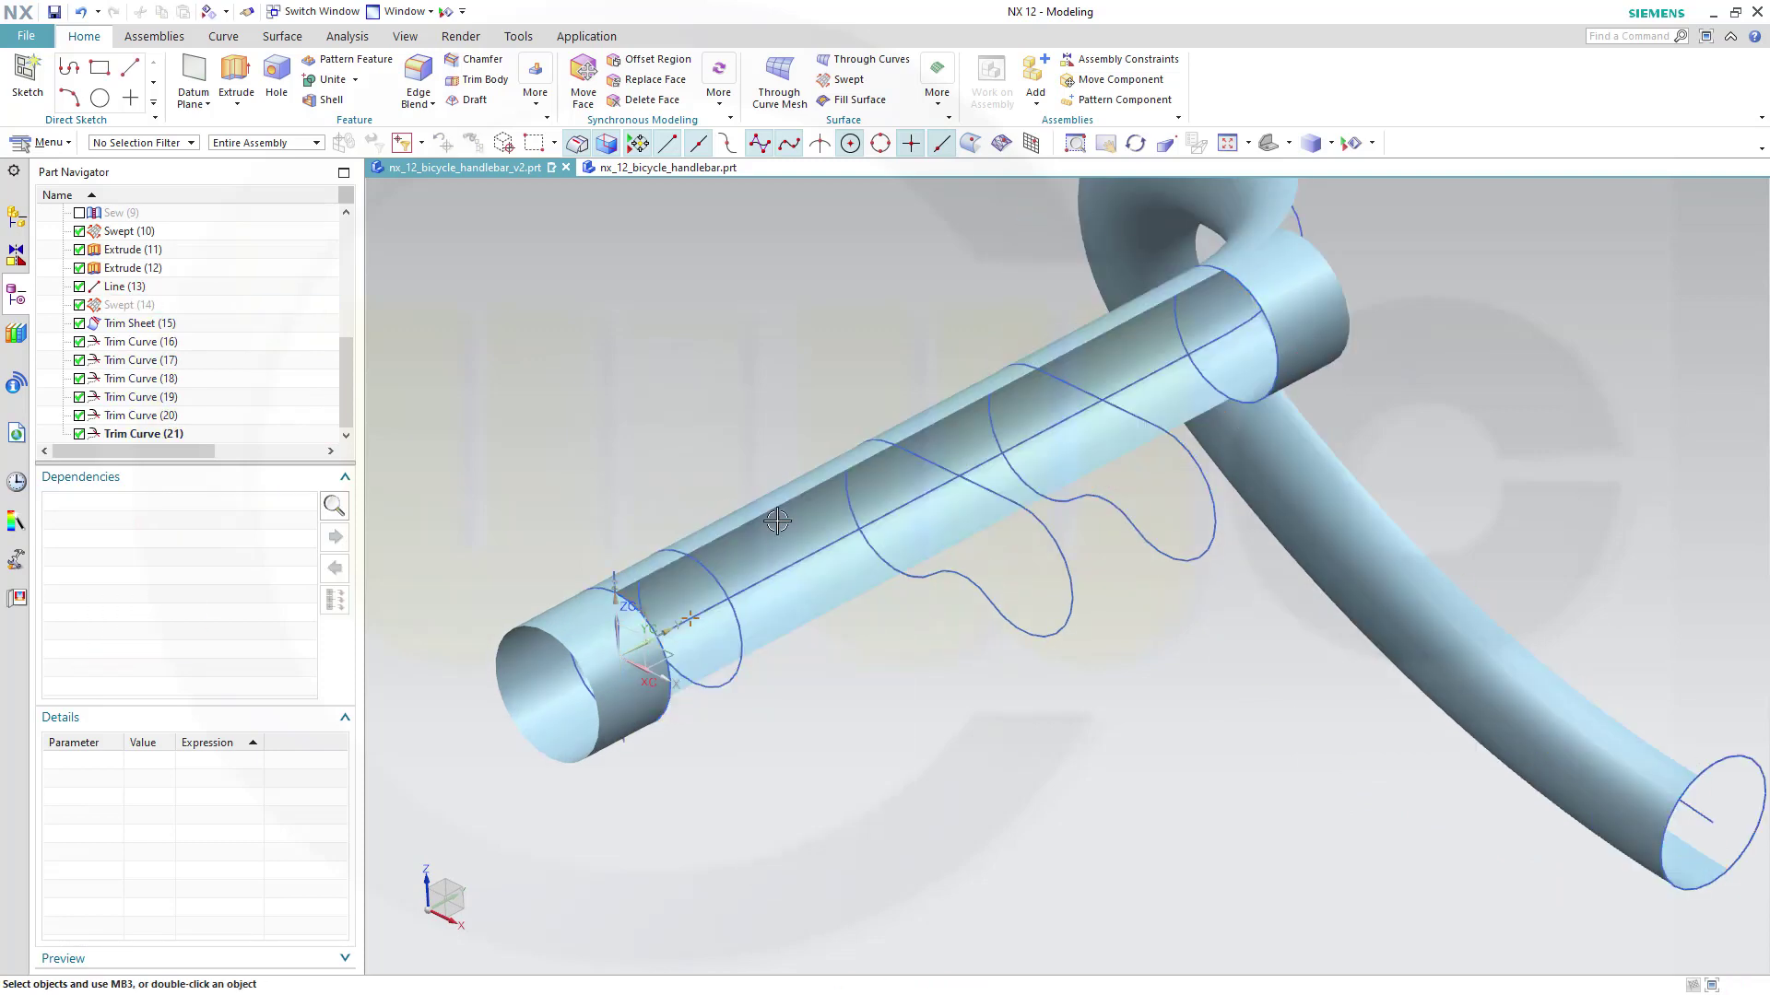
Hide all the generated circle curves, leaving the trimmed curves on the tube
{"action": "middle_click_drag", "start_coordinate": [827, 510], "coordinate": [805, 479]}
{"action": "scroll", "coordinate": [868, 564], "scroll_direction": "up", "scroll_amount": 2}
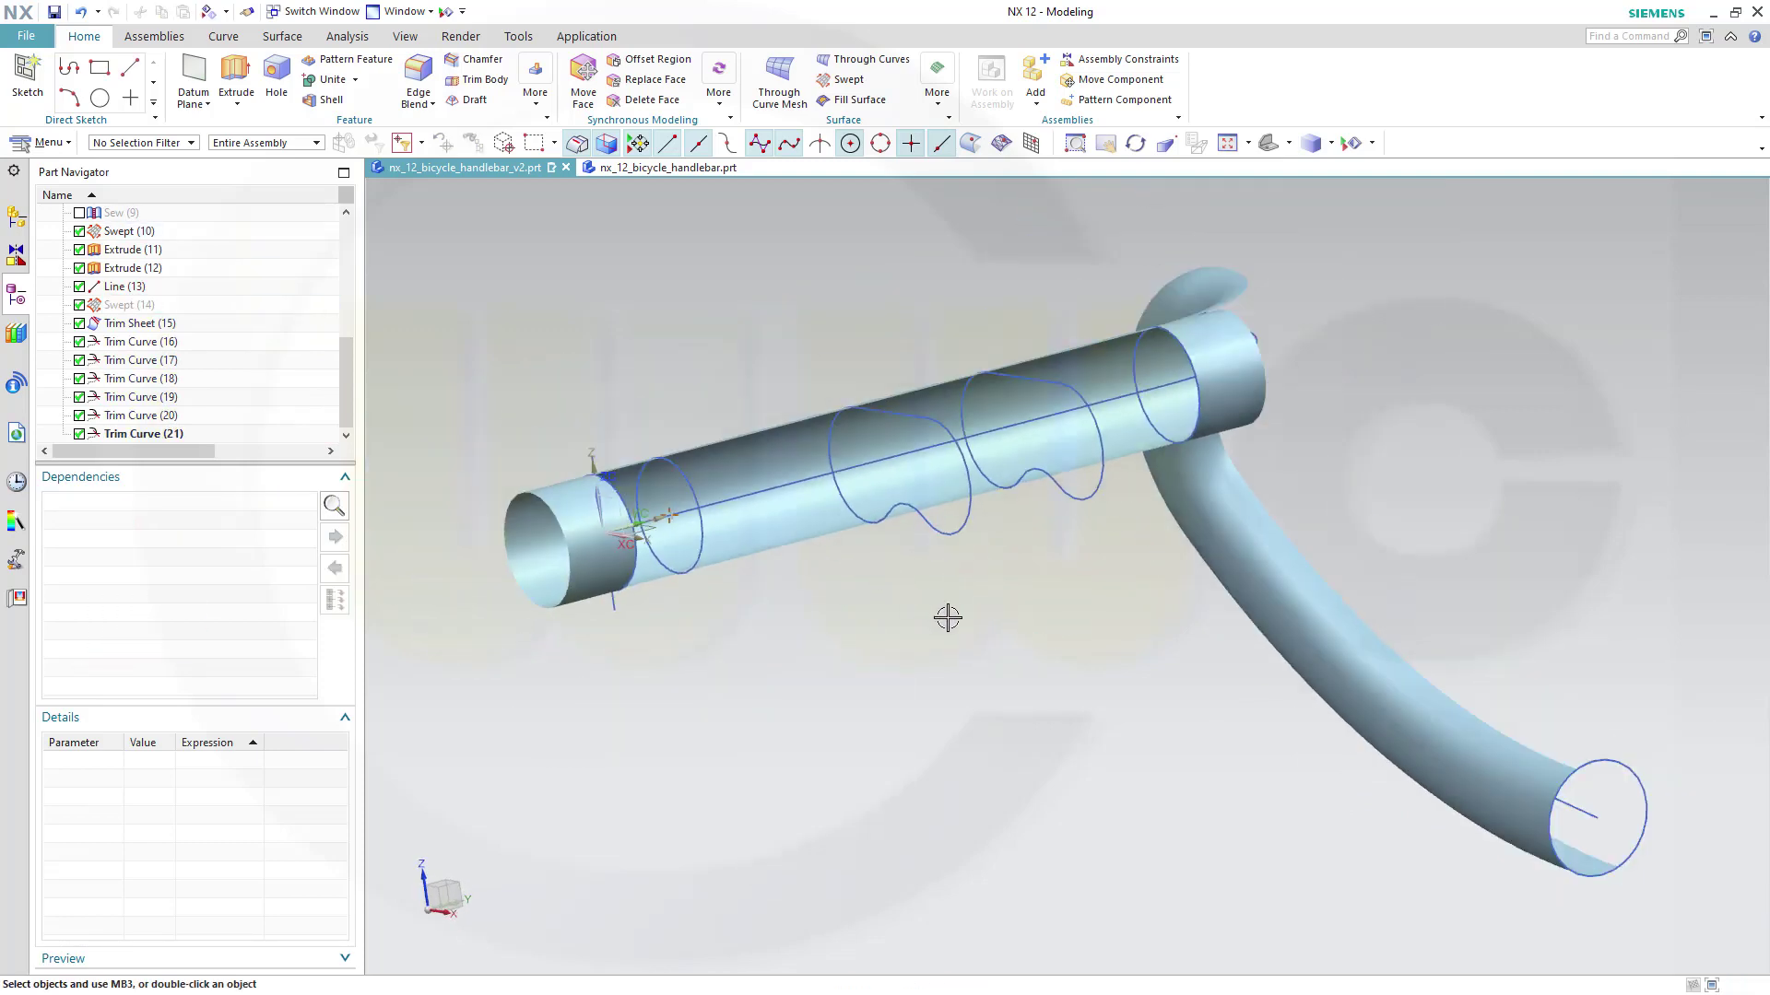
{"action": "middle_click_drag", "start_coordinate": [956, 645], "coordinate": [978, 681]}
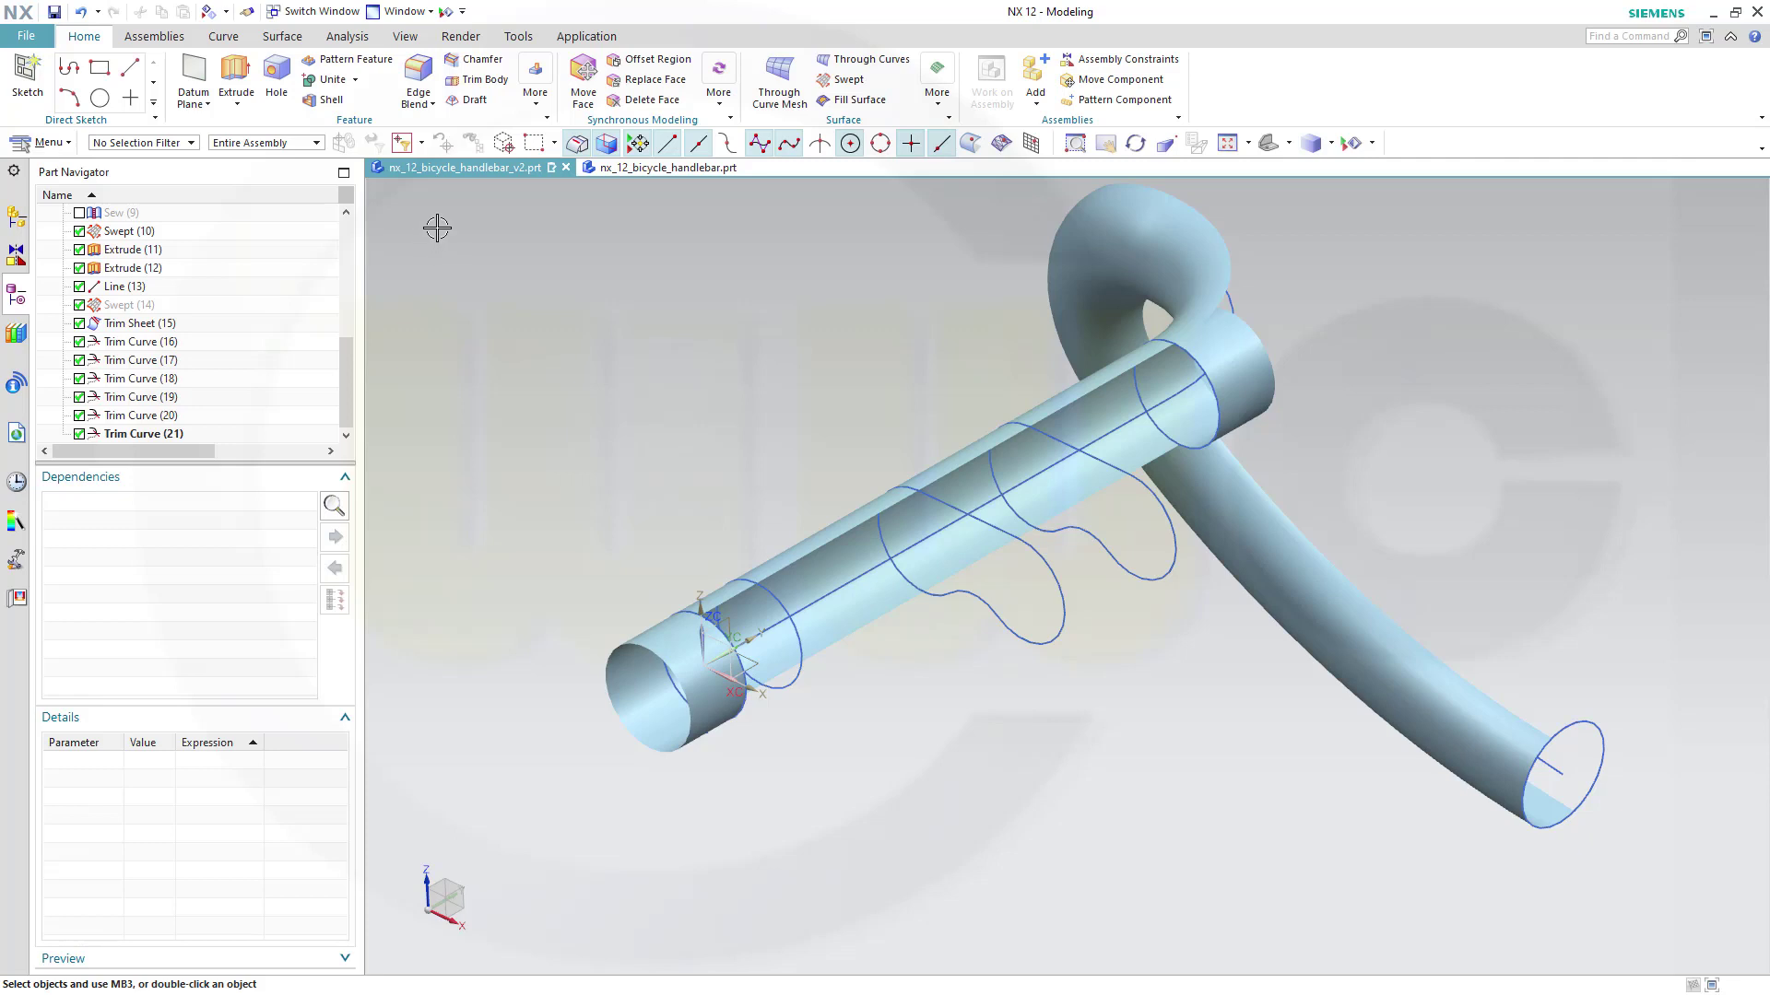
{"action": "left_click_drag", "start_coordinate": [346, 368], "coordinate": [338, 247]}
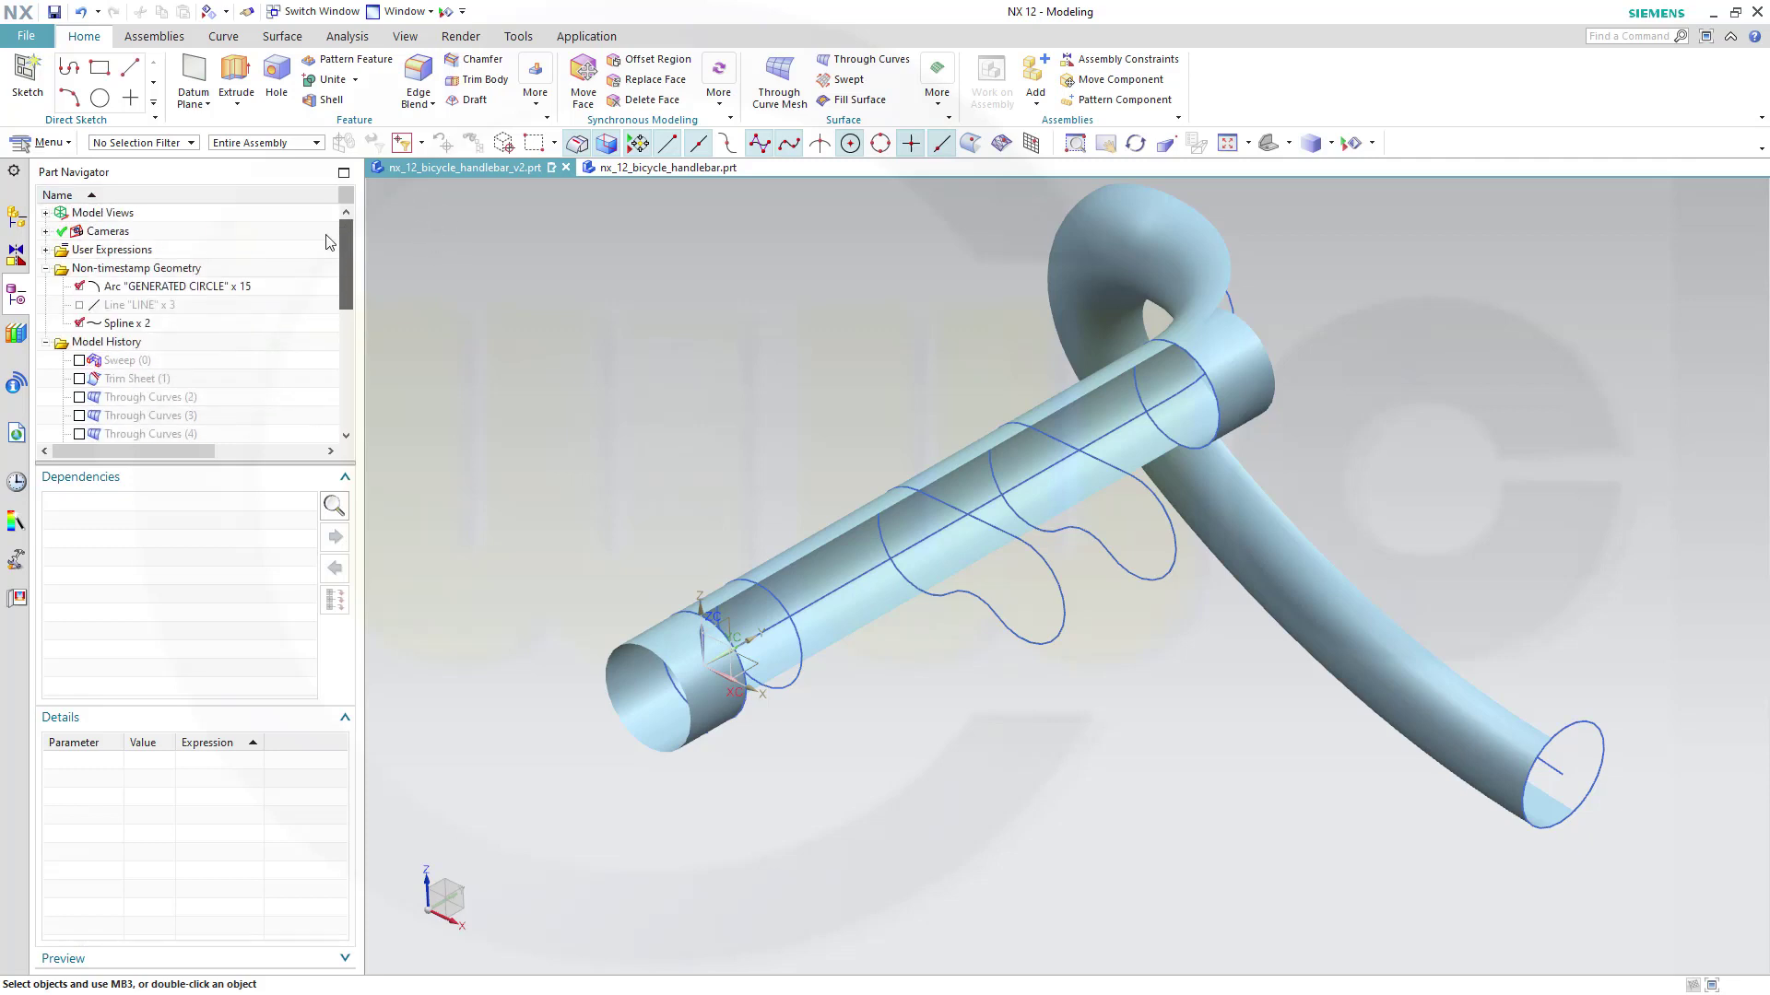
{"action": "left_click", "coordinate": [80, 287]}
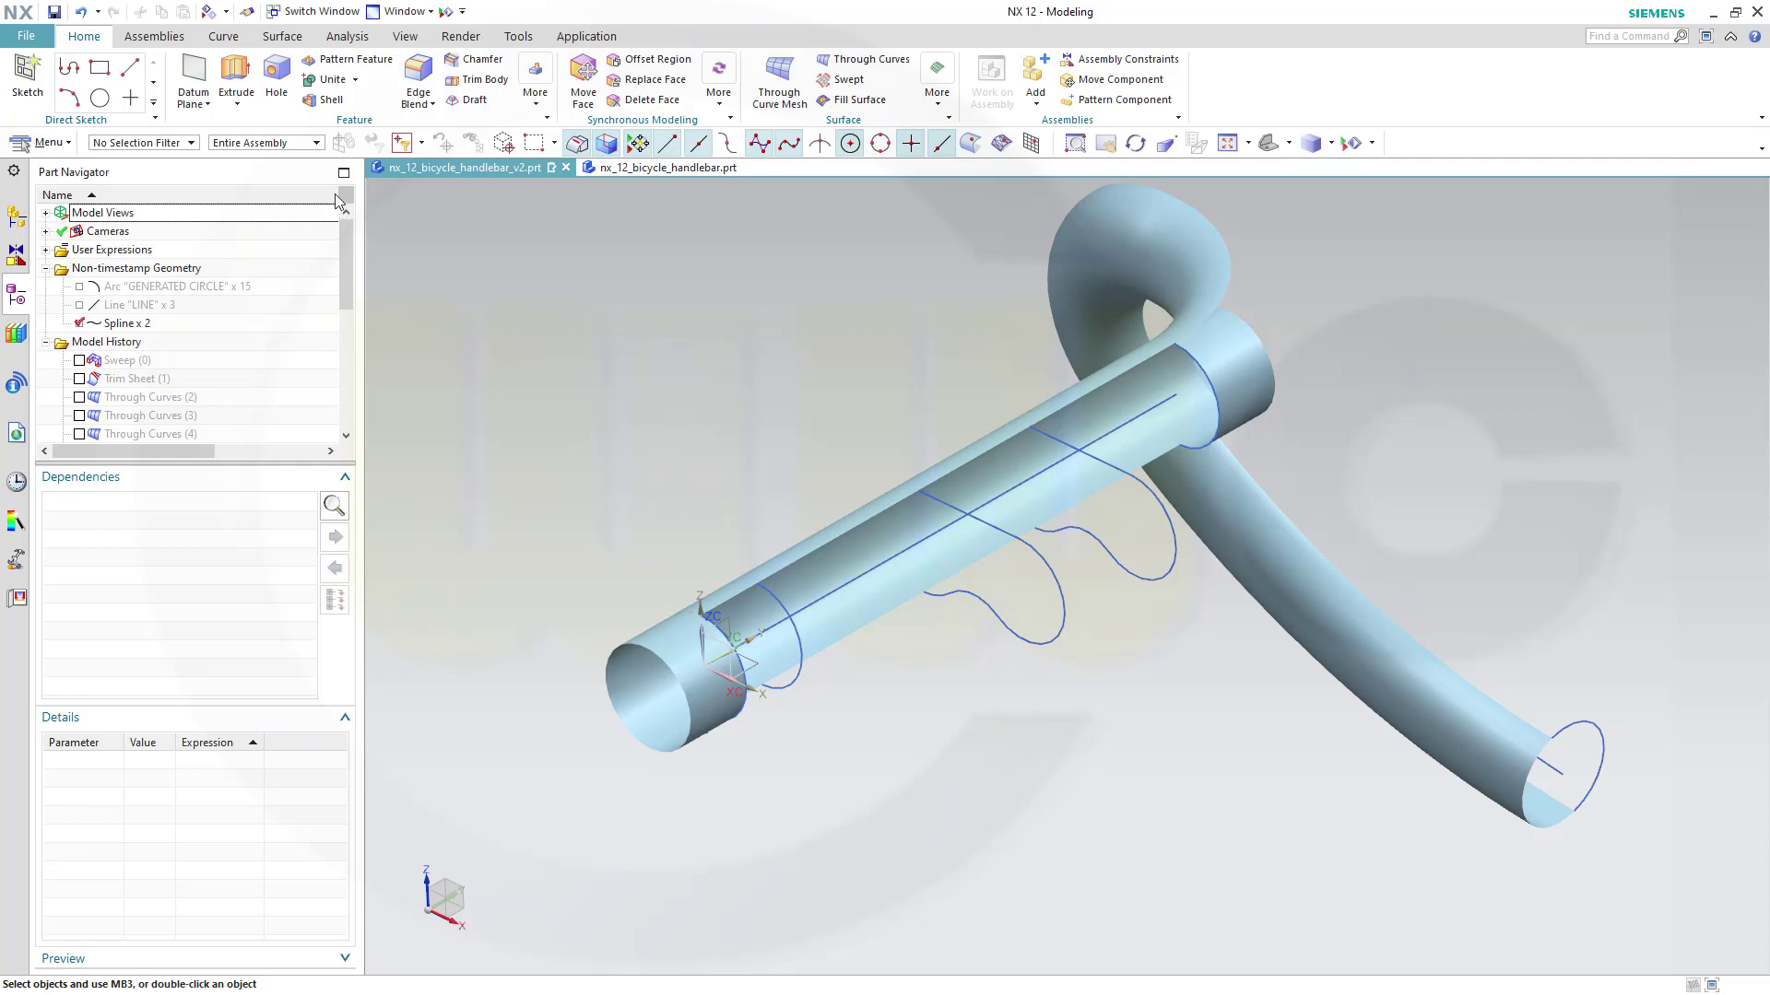
Start a Through Curve Mesh with Trim Curve(16) at the bar's open end as primary curve 1
{"action": "left_click", "coordinate": [282, 36]}
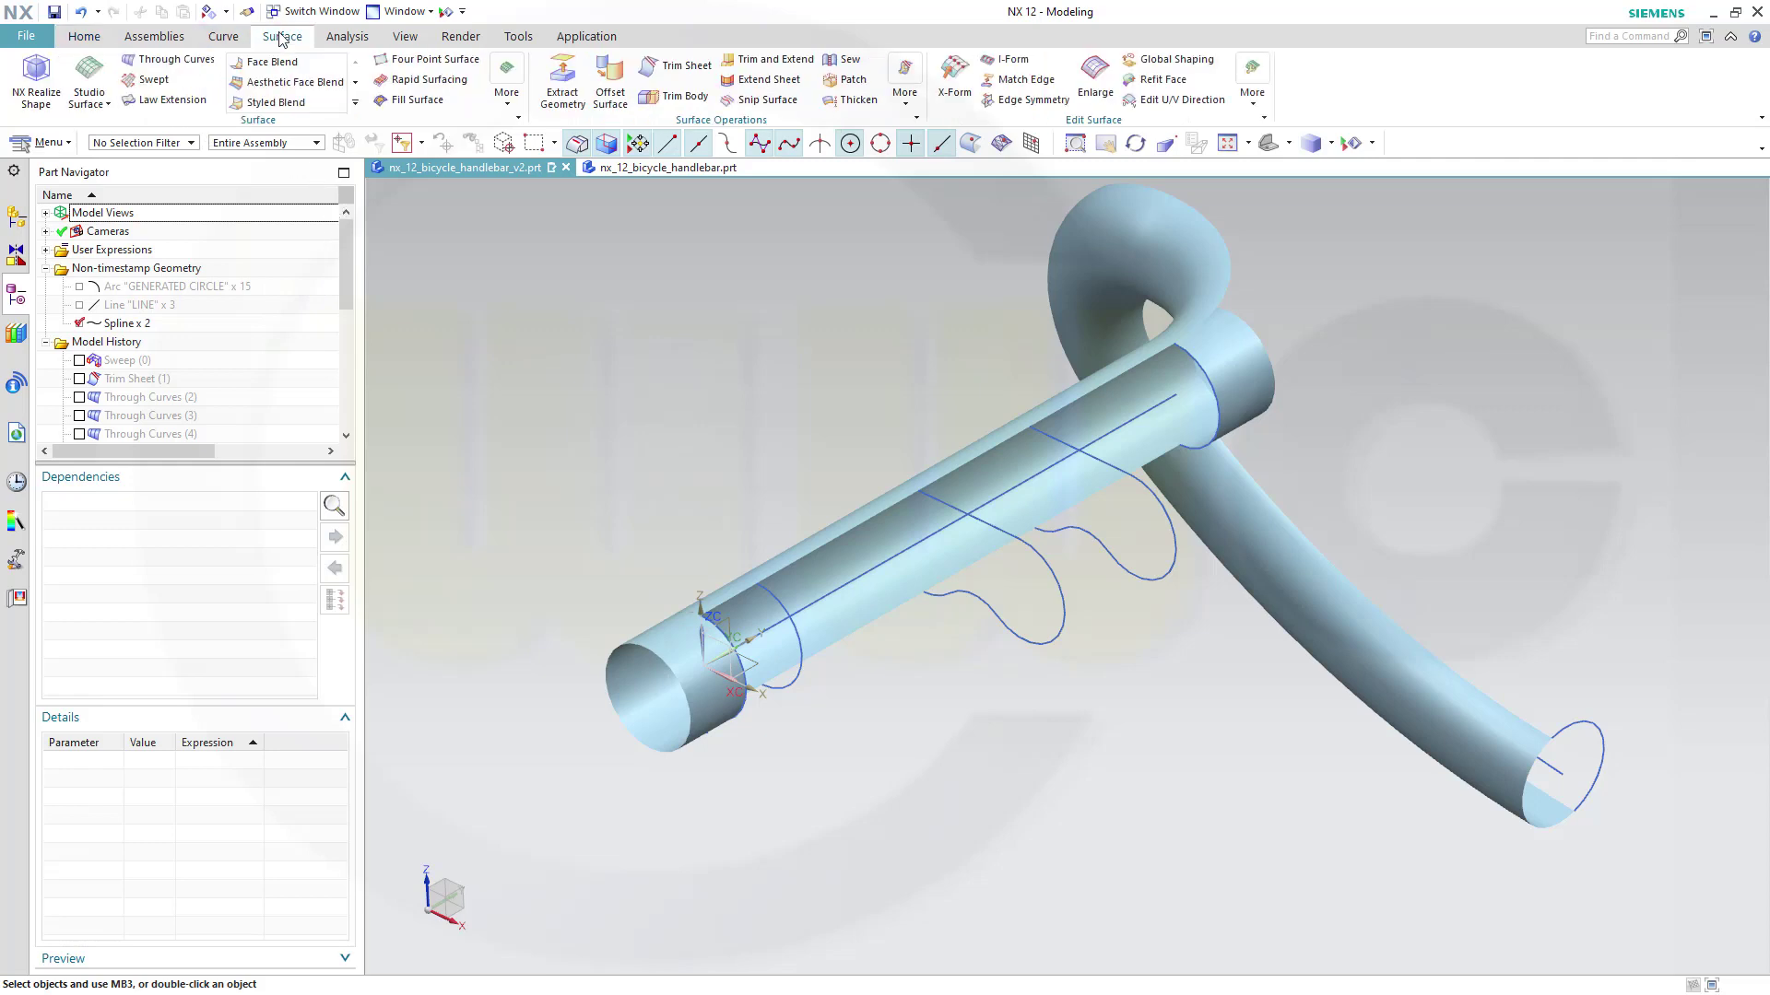
{"action": "left_click", "coordinate": [108, 105]}
{"action": "left_click", "coordinate": [145, 149]}
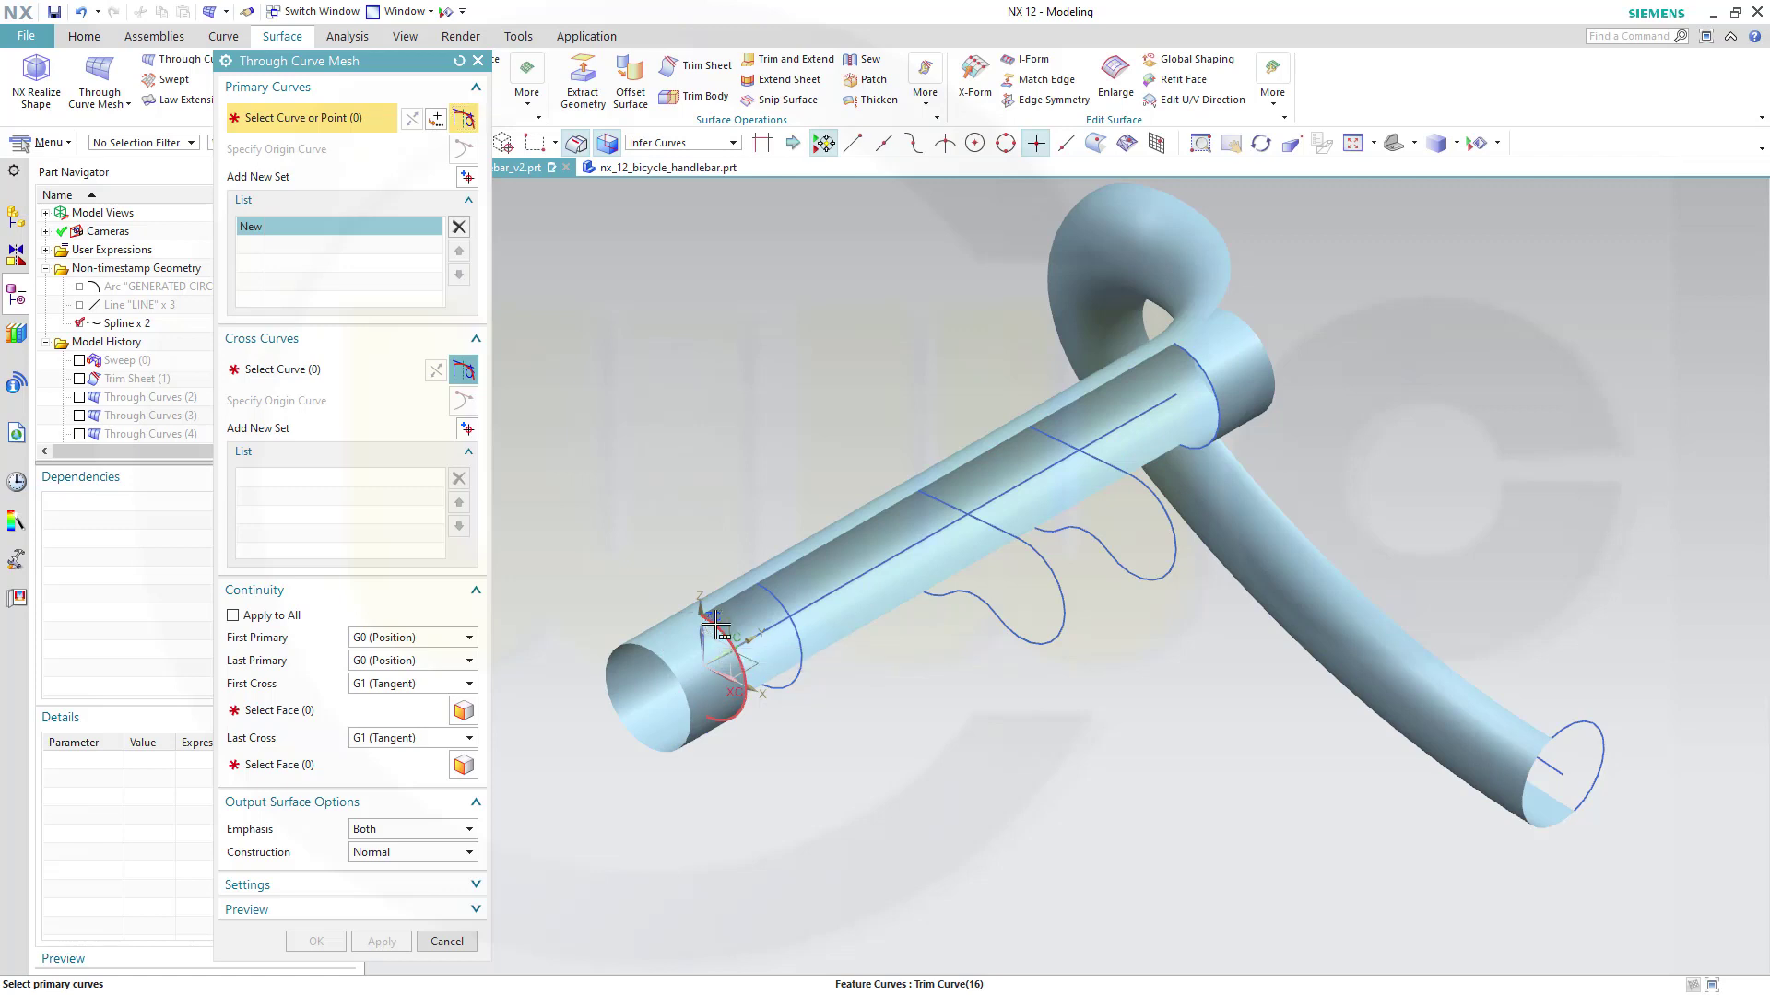
{"action": "left_click", "coordinate": [715, 625]}
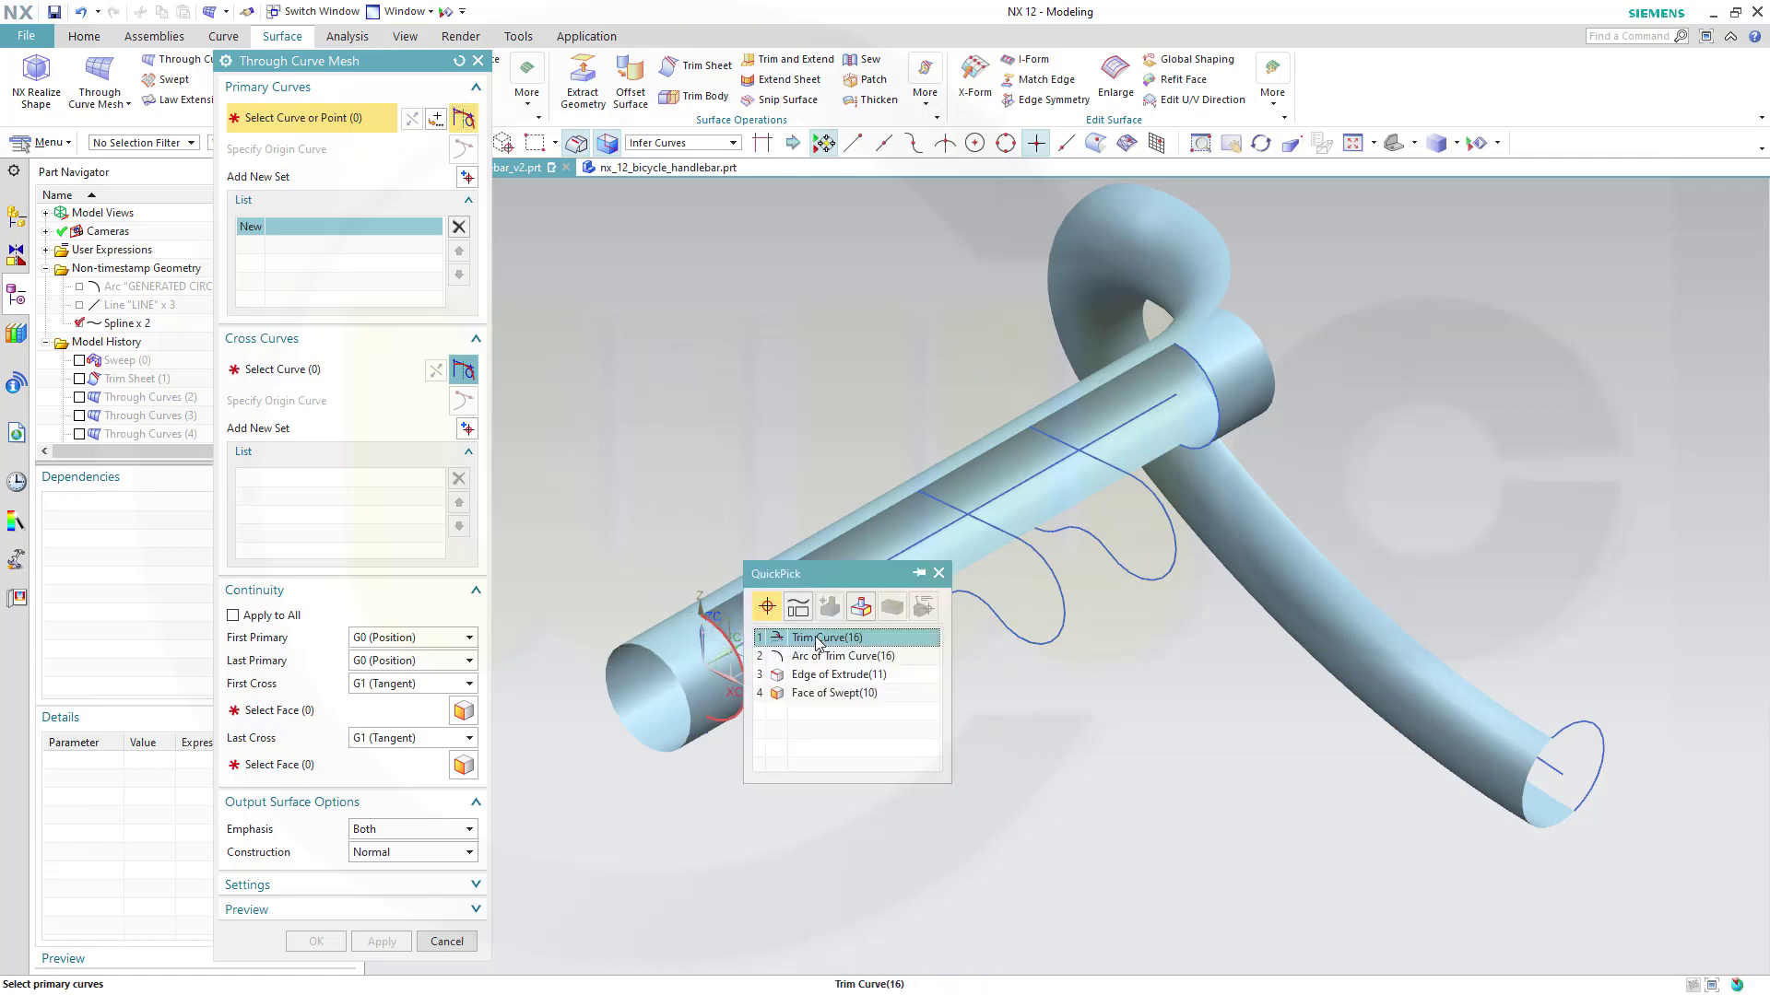
{"action": "left_click", "coordinate": [819, 638]}
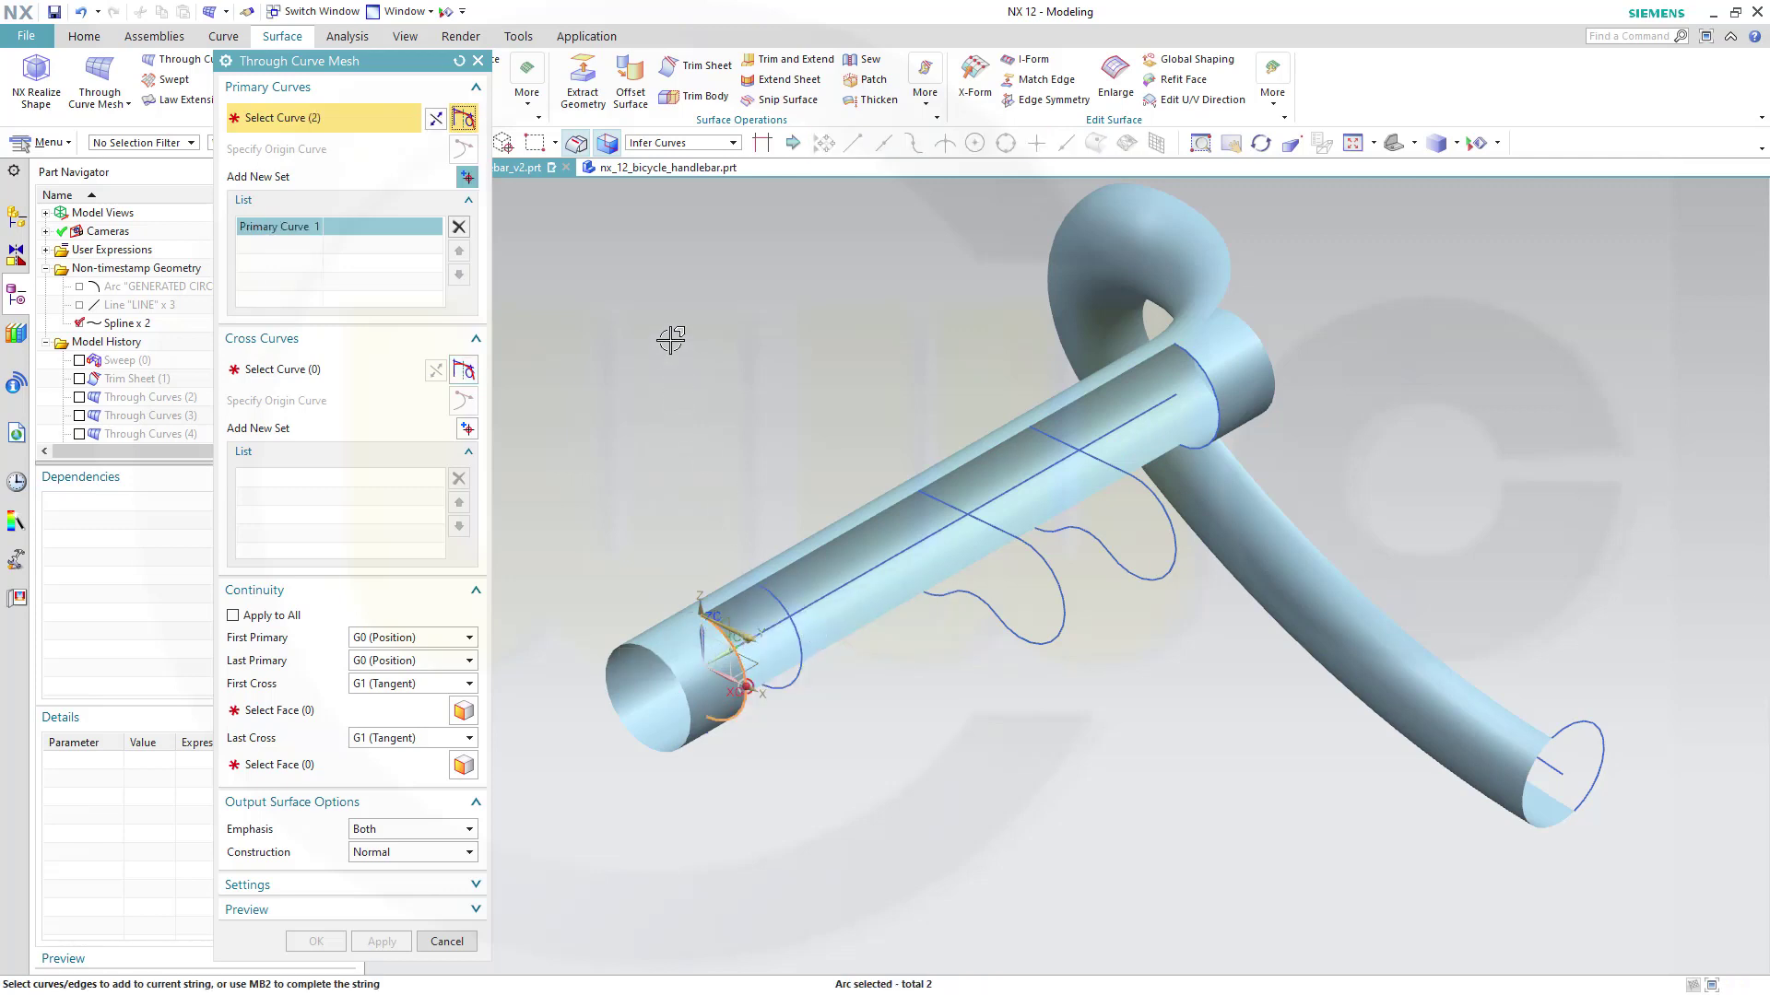
{"action": "mouse_move", "coordinate": [680, 383]}
{"action": "middle_mouse_down"}
{"action": "mouse_move", "coordinate": [648, 384]}
{"action": "mouse_move", "coordinate": [695, 383]}
{"action": "middle_mouse_up"}
{"action": "middle_click", "coordinate": [701, 377]}
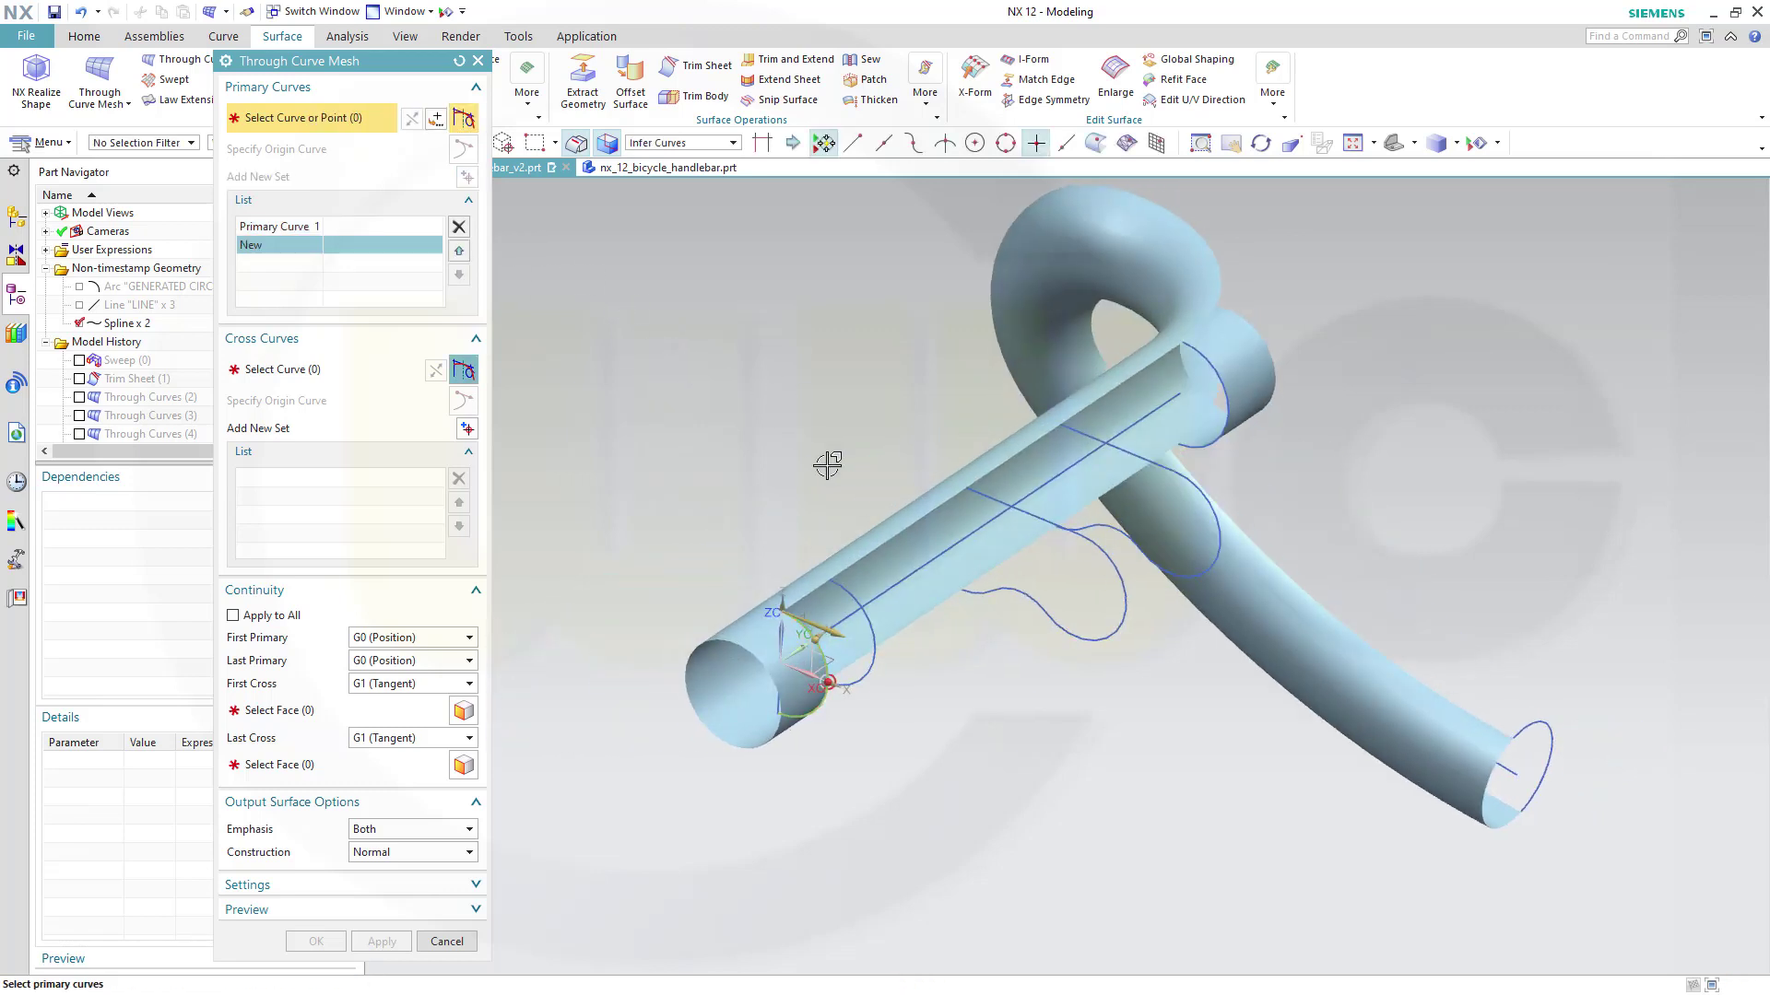
Add Trim Curve(17), the spline and two further arcs as primary curves 2 through 5
{"action": "left_click", "coordinate": [846, 591]}
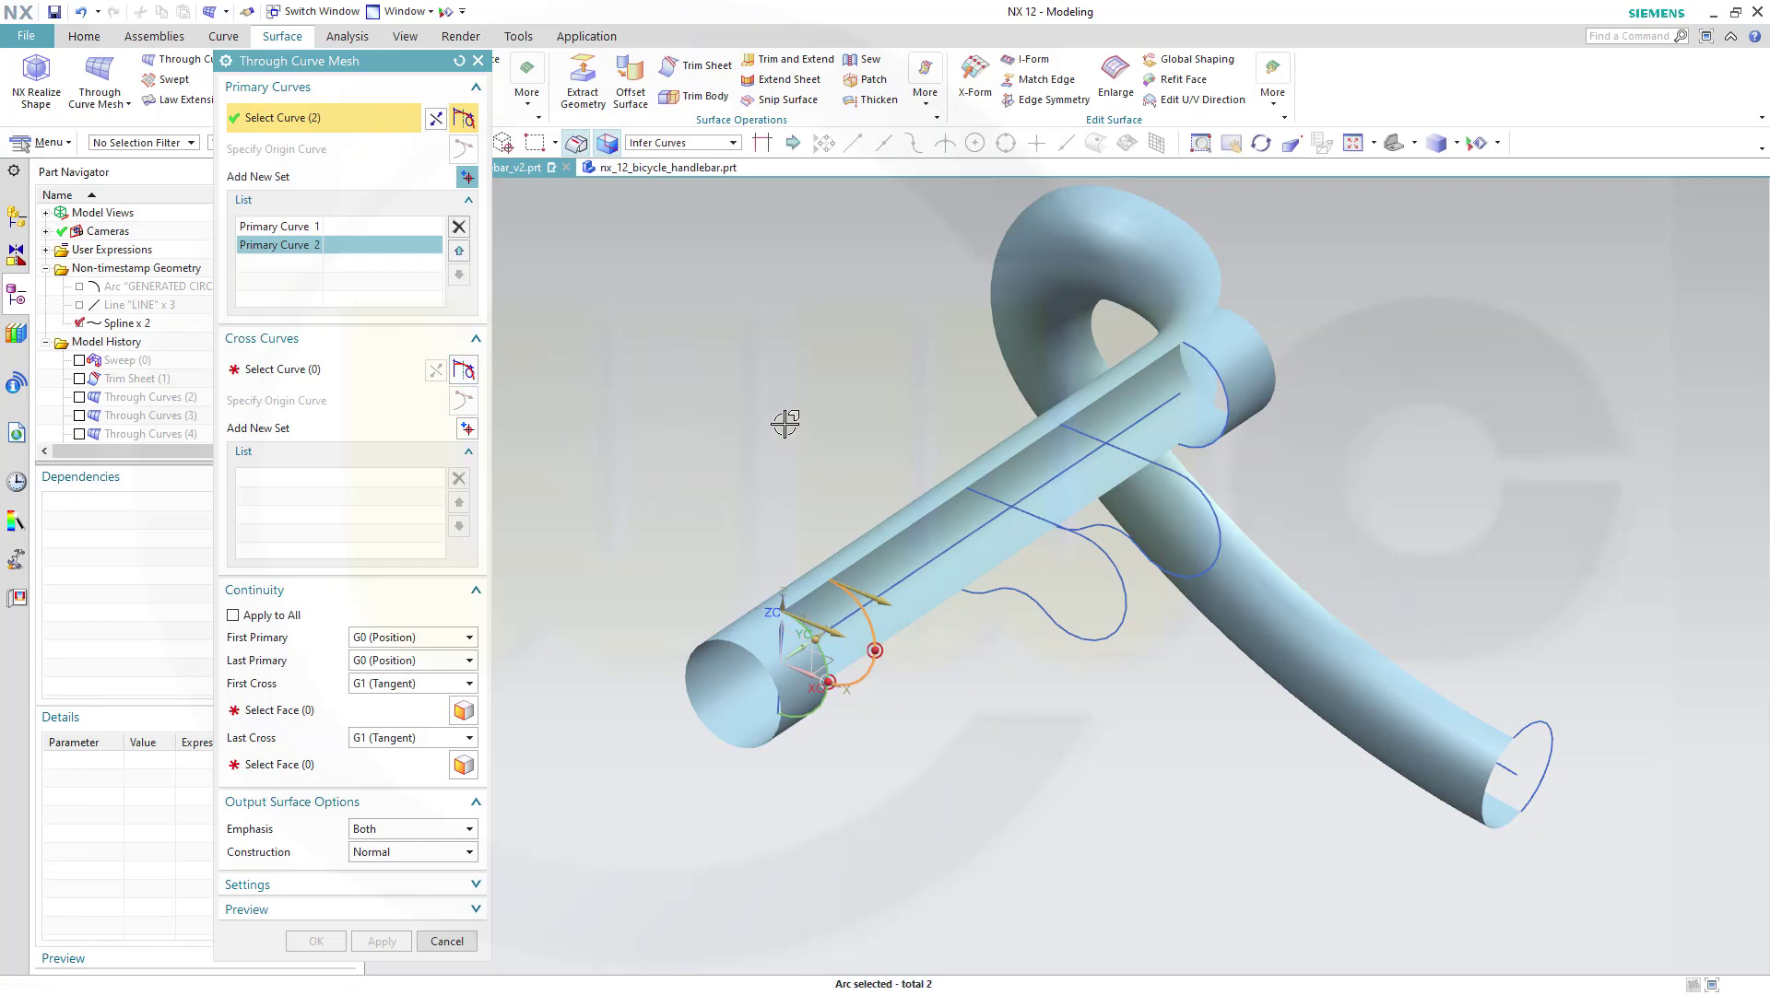
{"action": "middle_click", "coordinate": [785, 423]}
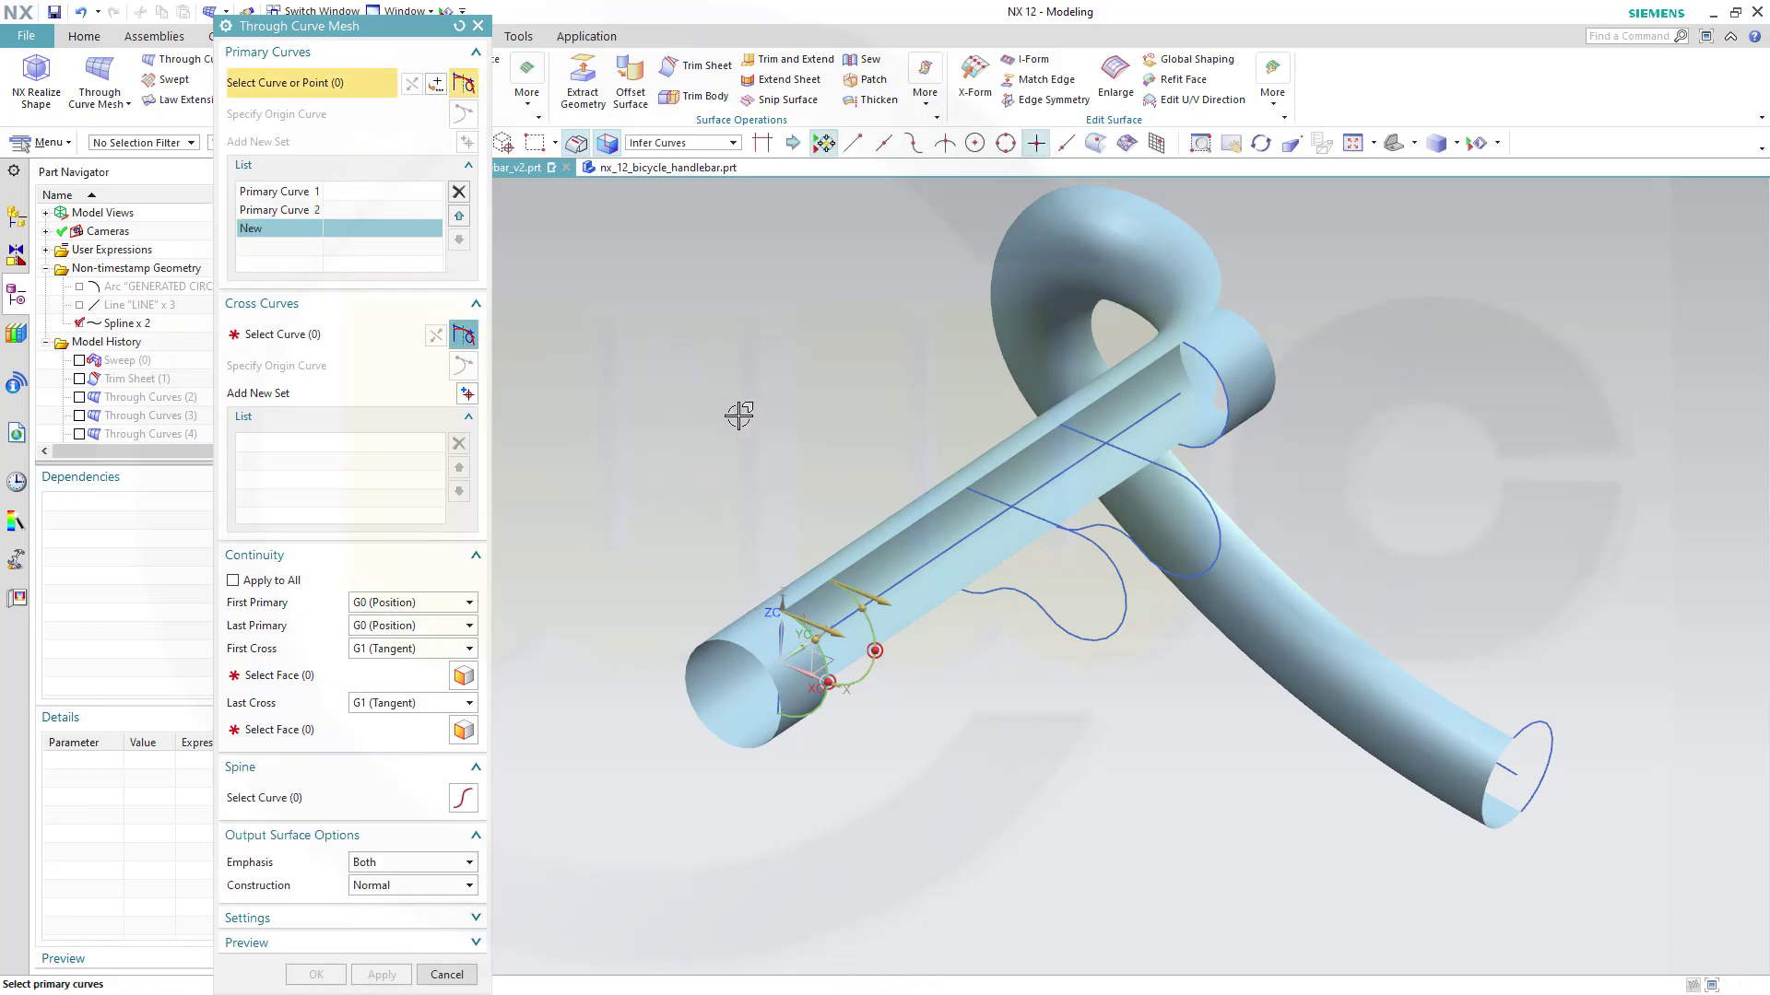
{"action": "left_click", "coordinate": [1021, 510]}
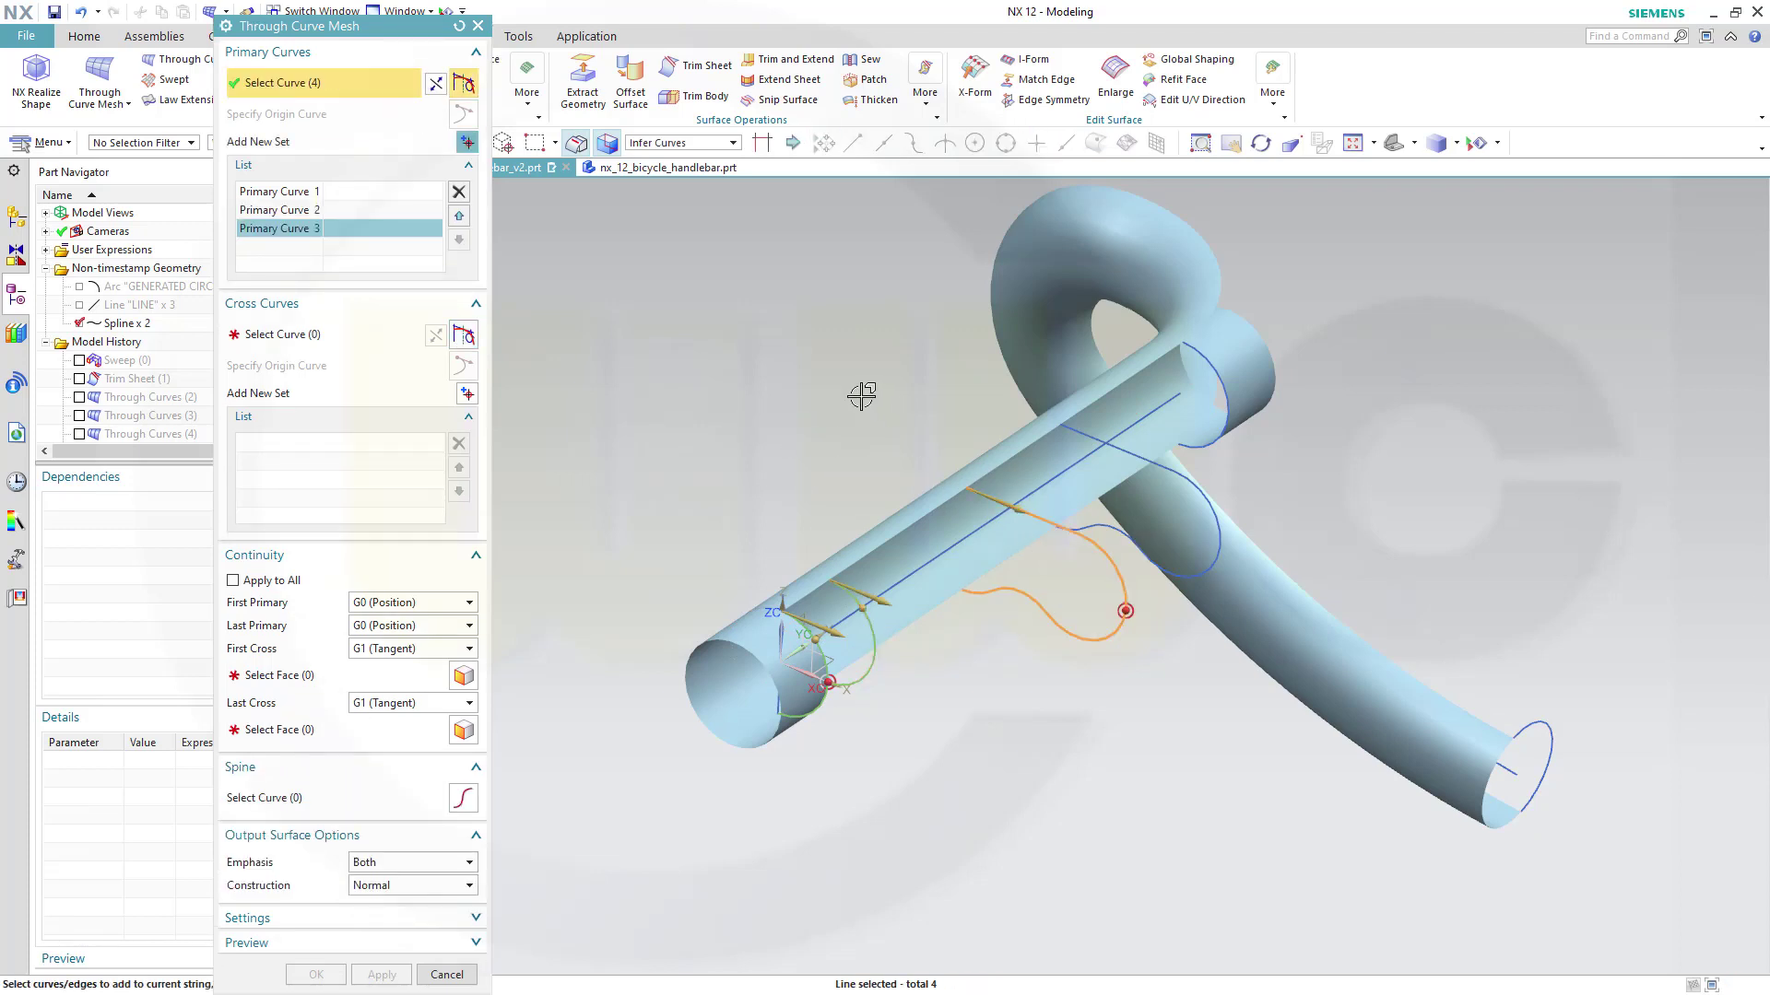
{"action": "middle_click", "coordinate": [862, 393]}
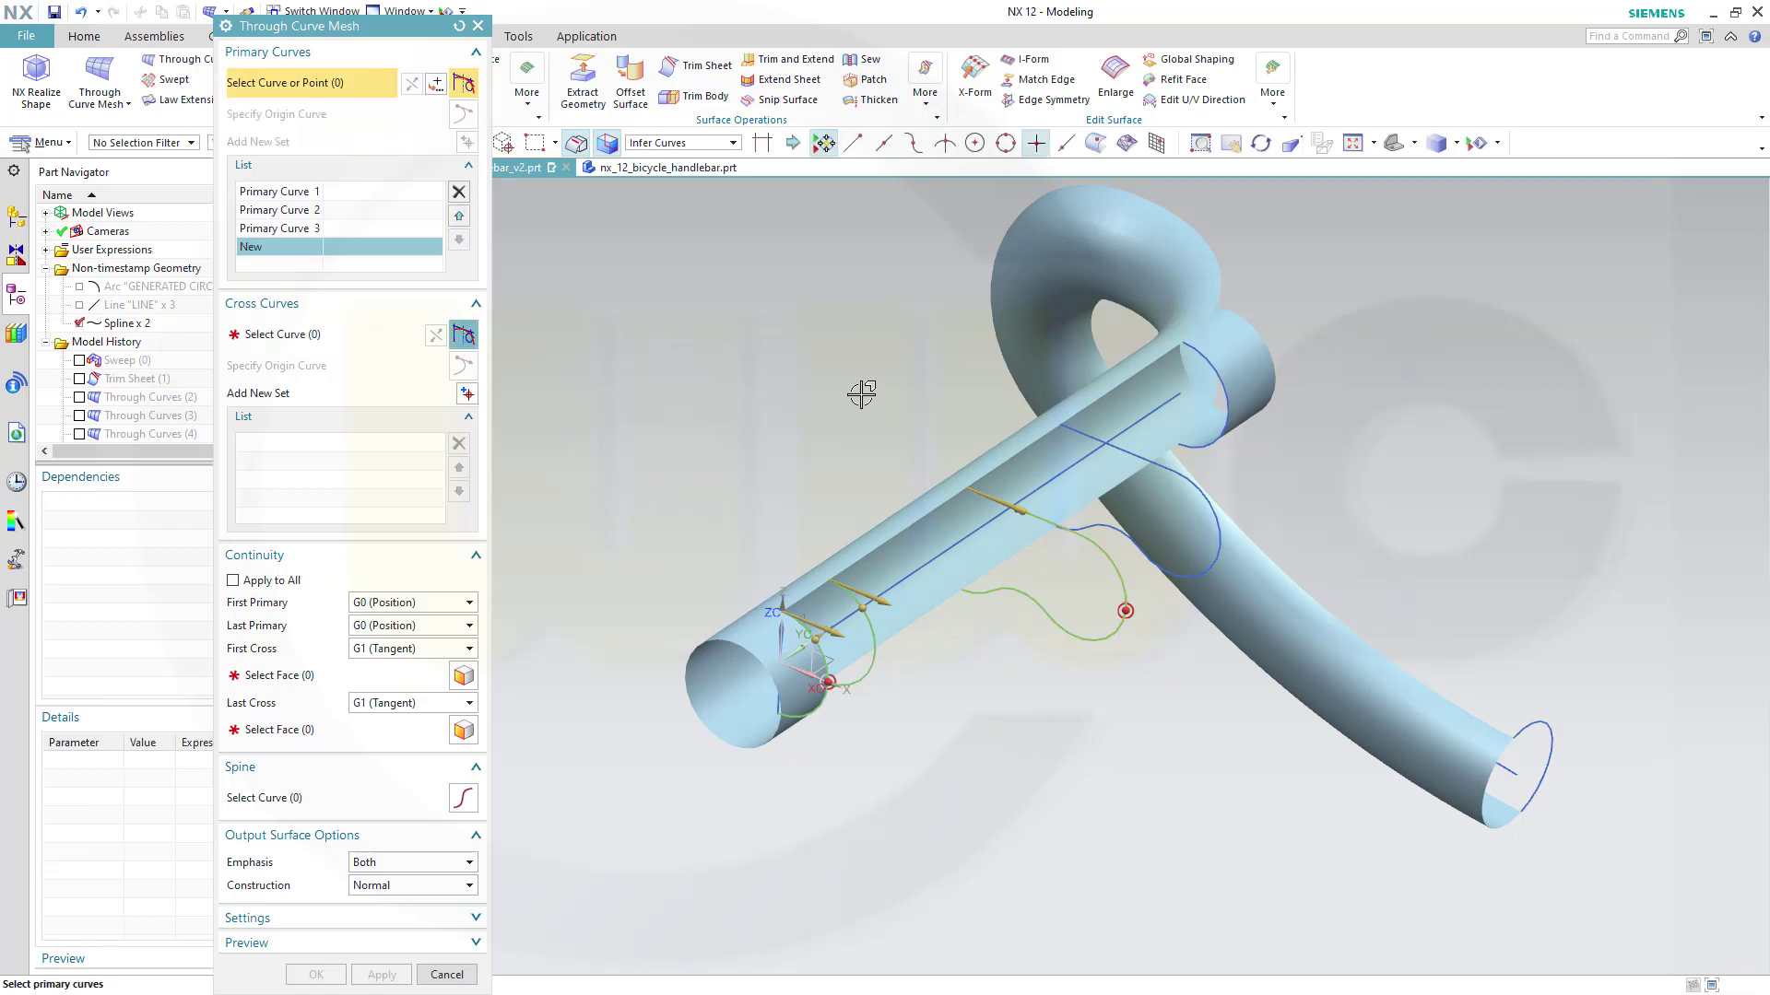
{"action": "left_click", "coordinate": [1086, 435]}
{"action": "middle_click", "coordinate": [973, 361]}
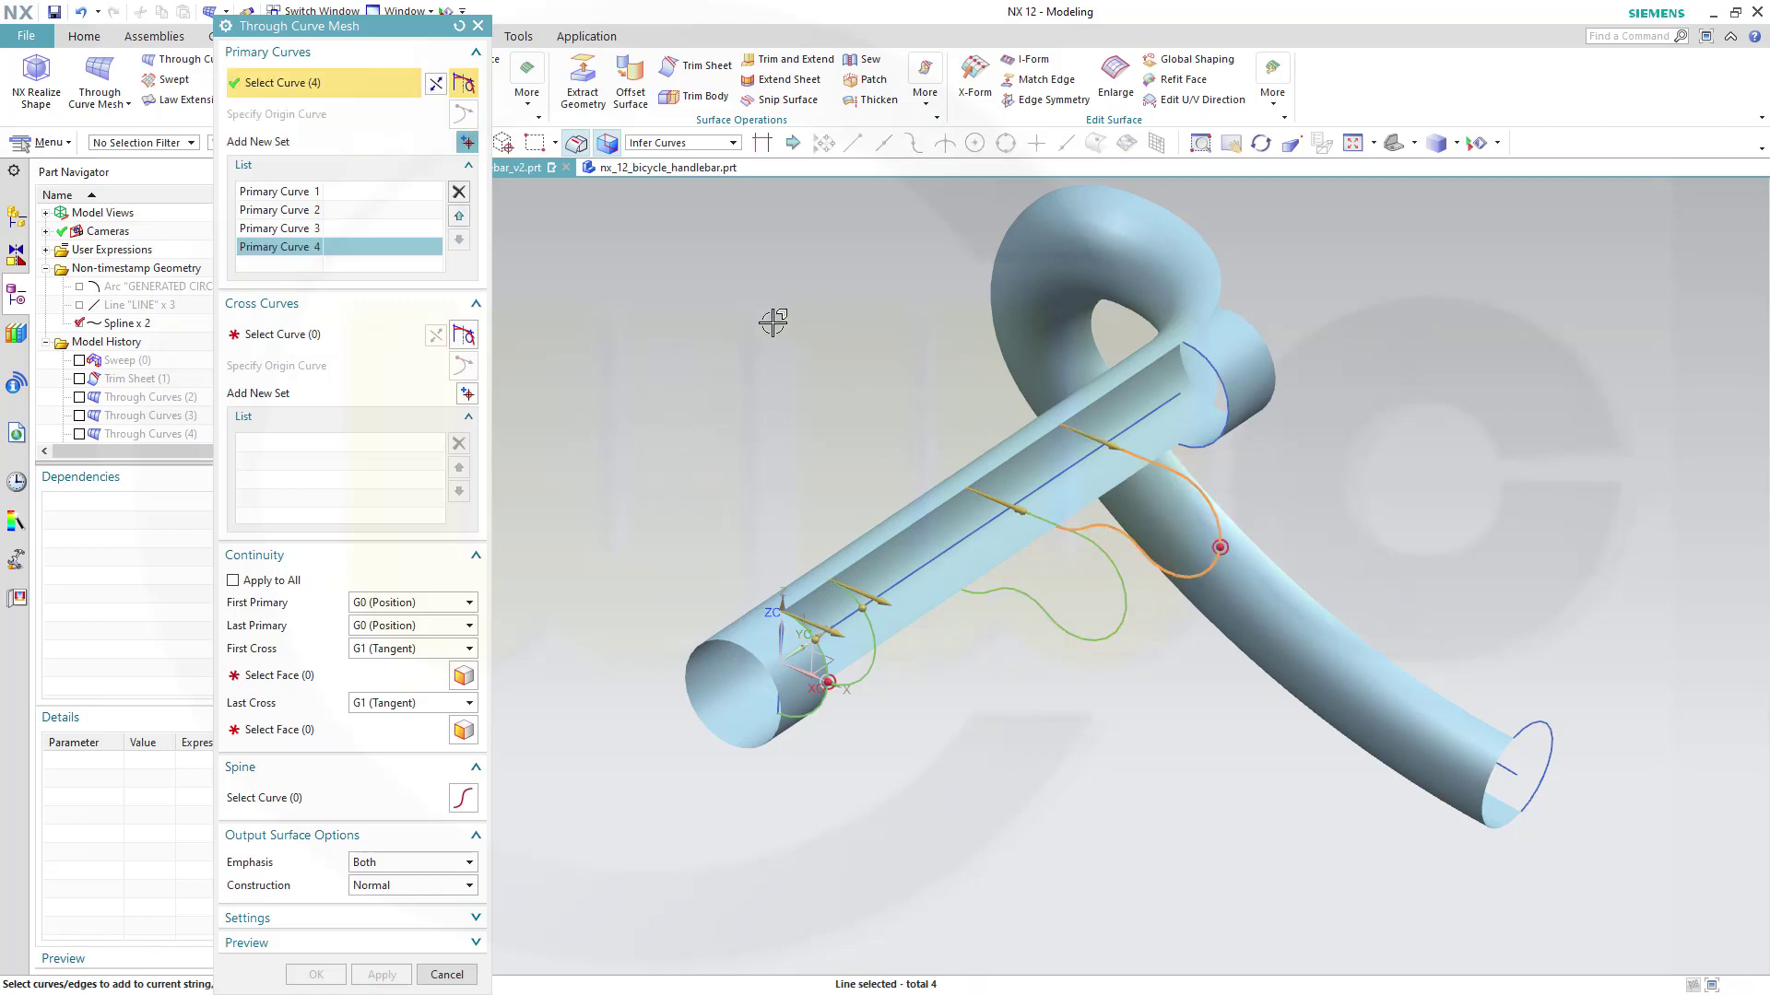
{"action": "middle_click", "coordinate": [772, 321]}
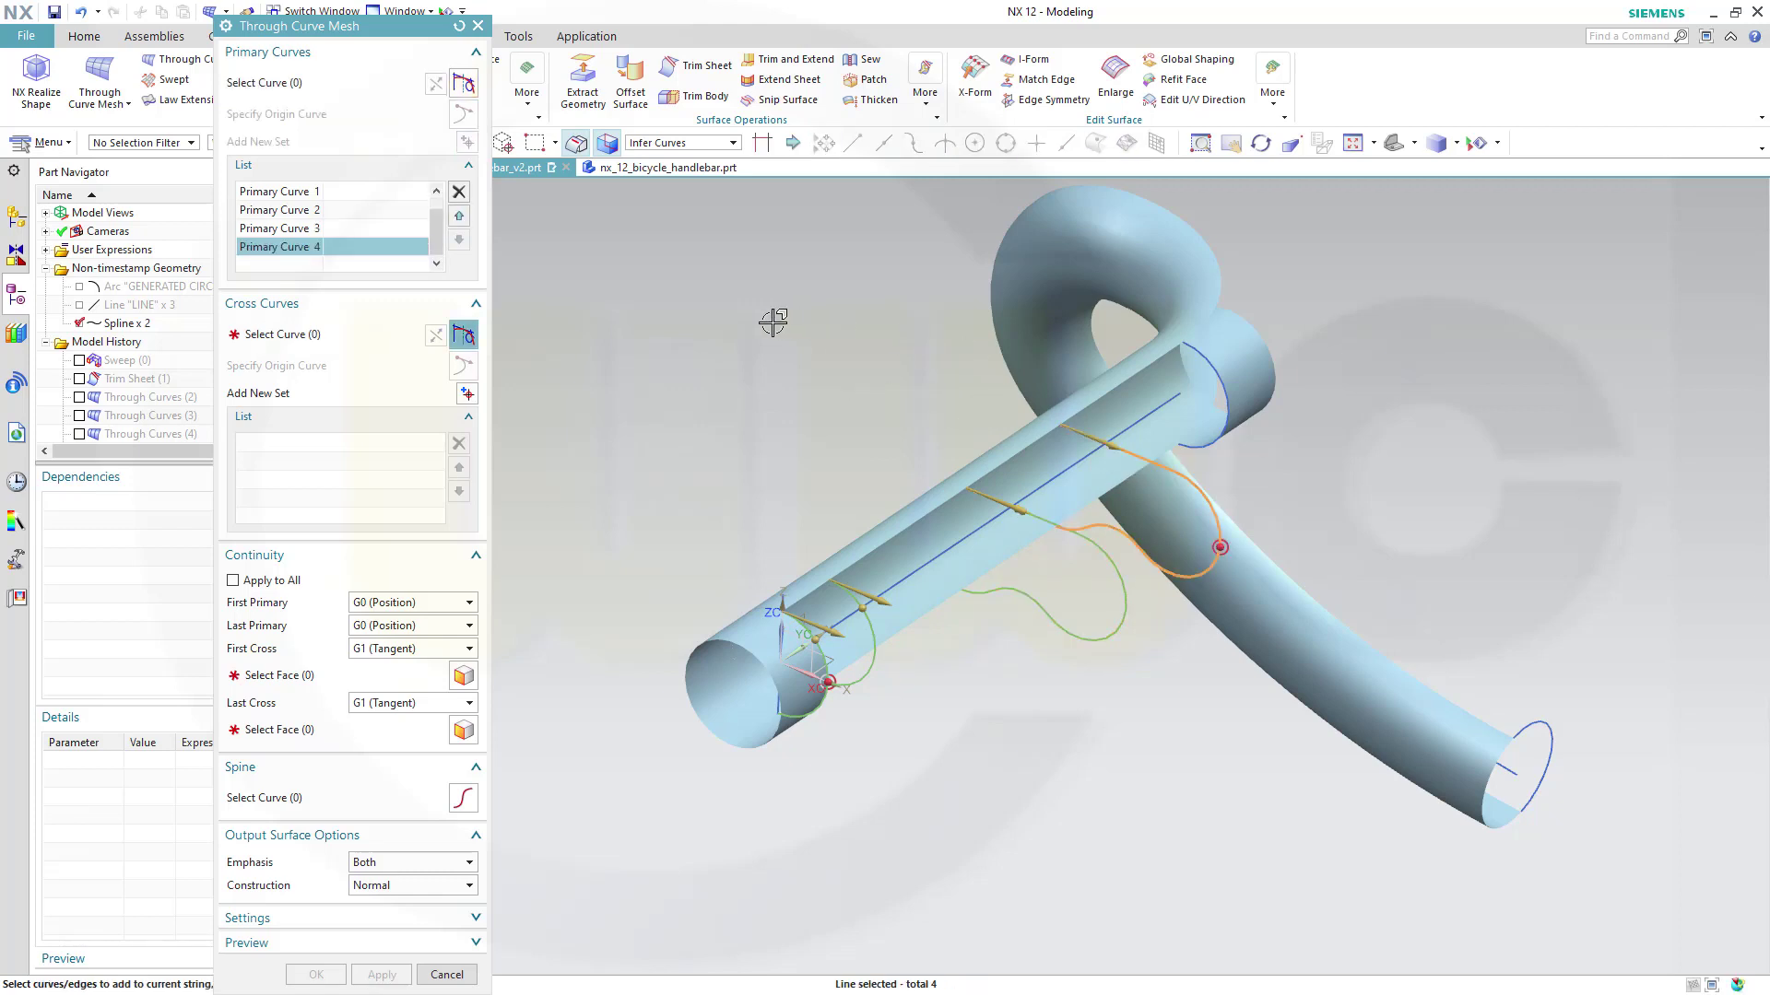
{"action": "left_click", "coordinate": [1207, 364]}
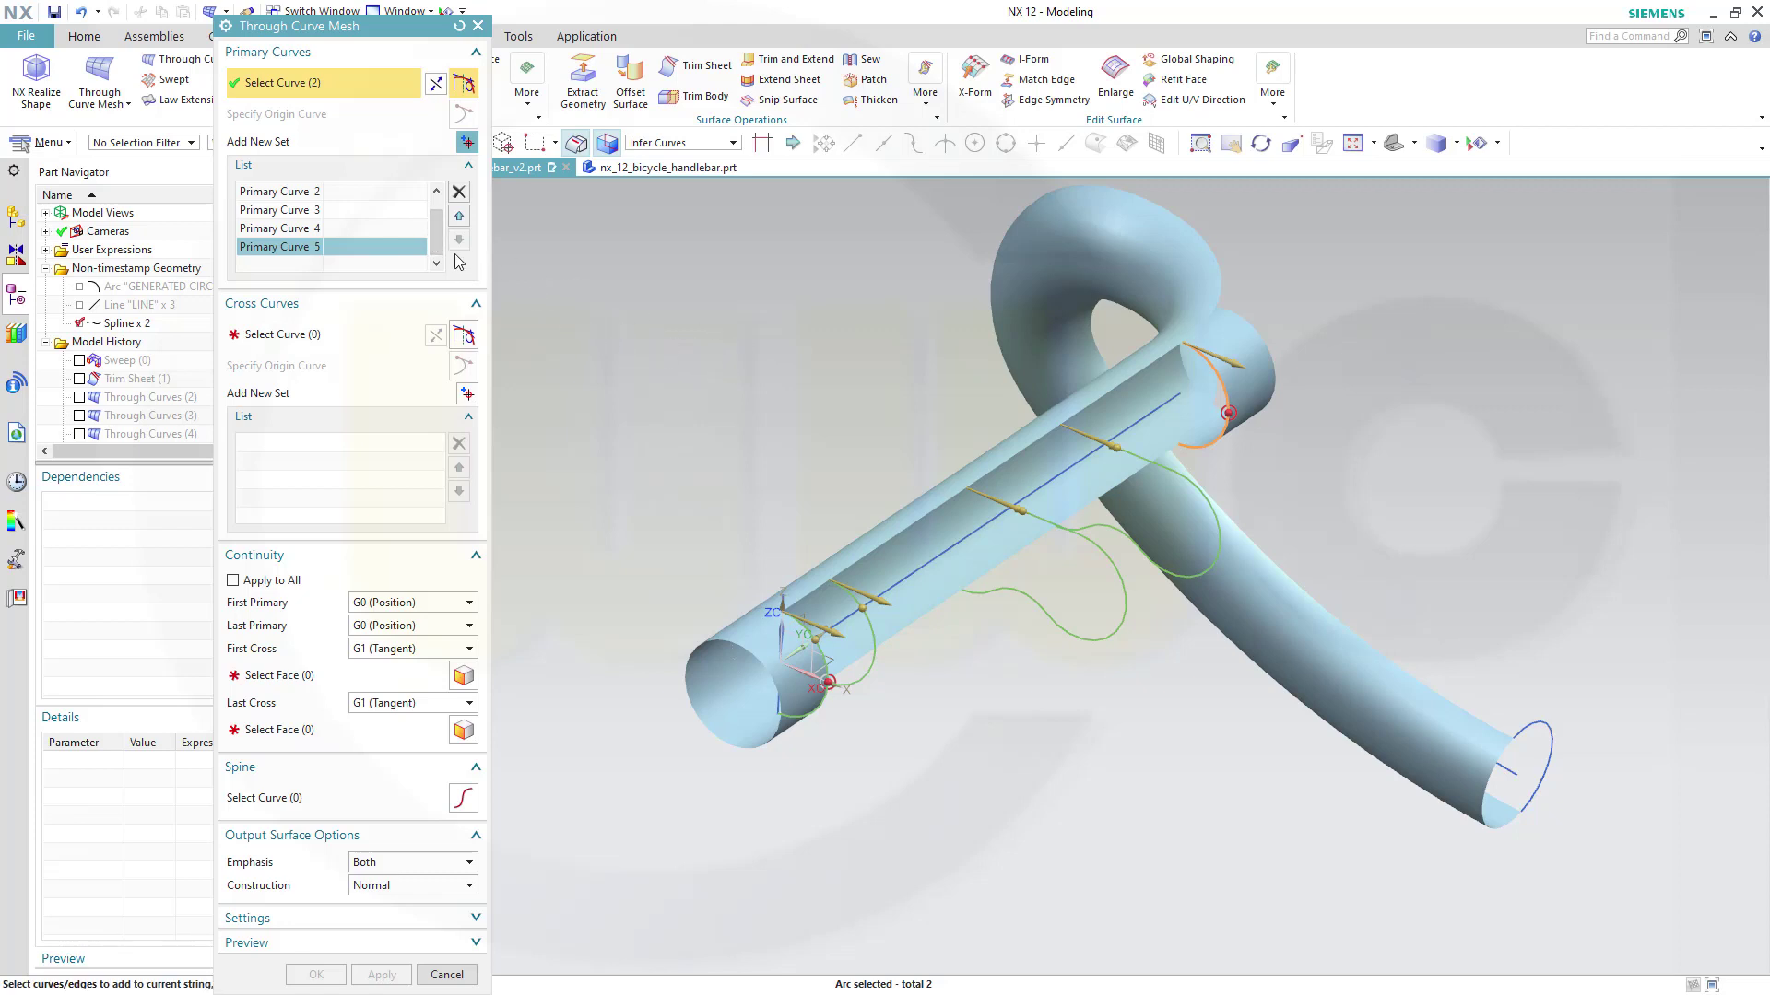
{"action": "left_click_drag", "start_coordinate": [437, 237], "coordinate": [428, 207]}
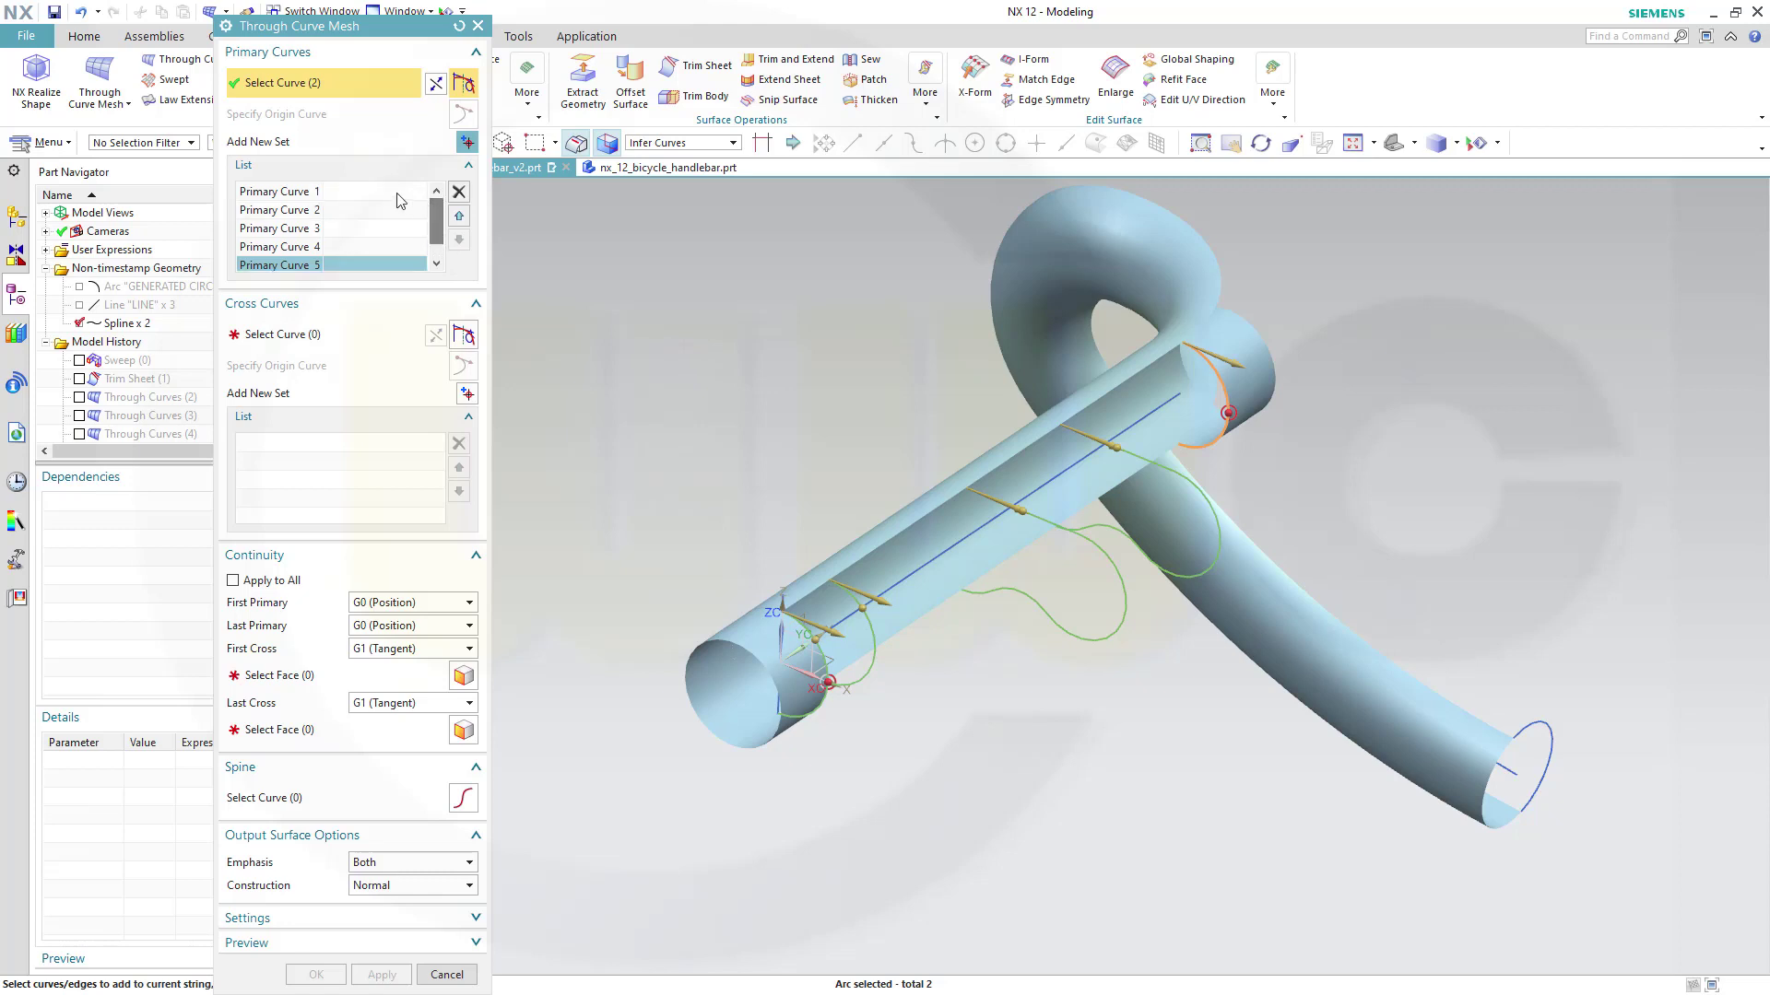
Set First and Last Primary continuity to G1 (Tangent) against the two extruded tube end faces
{"action": "left_click", "coordinate": [466, 603]}
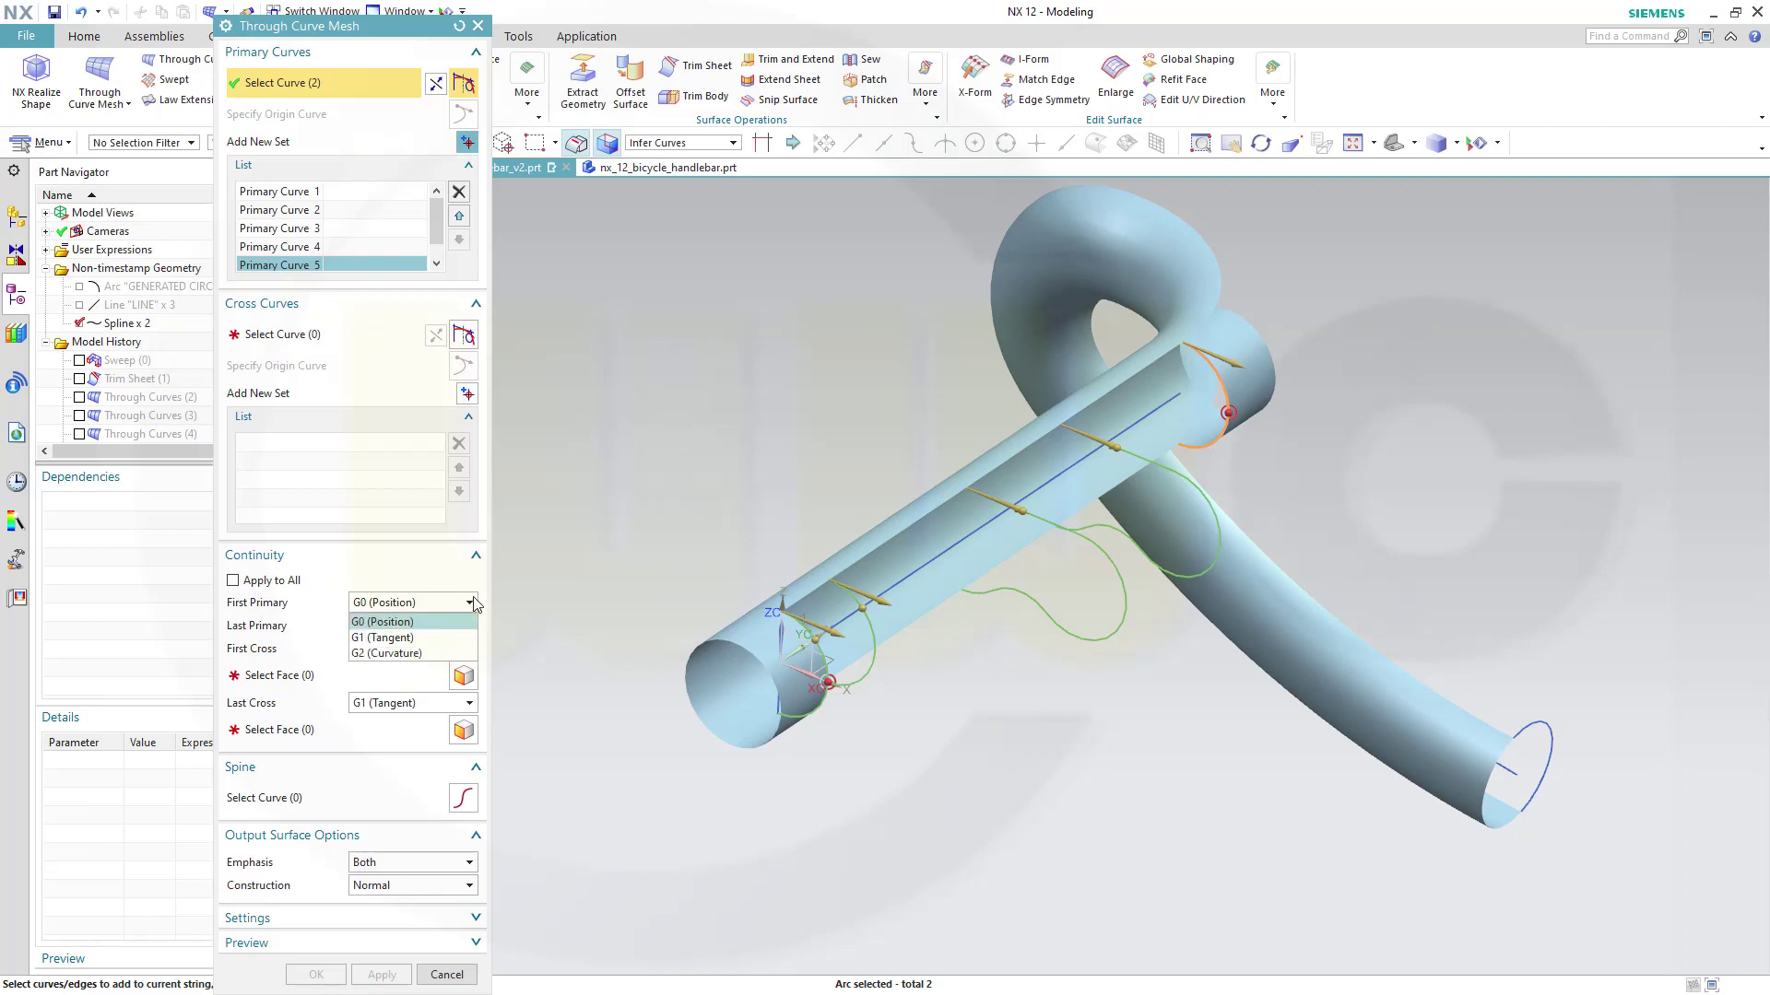
{"action": "left_click", "coordinate": [426, 636]}
{"action": "left_click", "coordinate": [733, 634]}
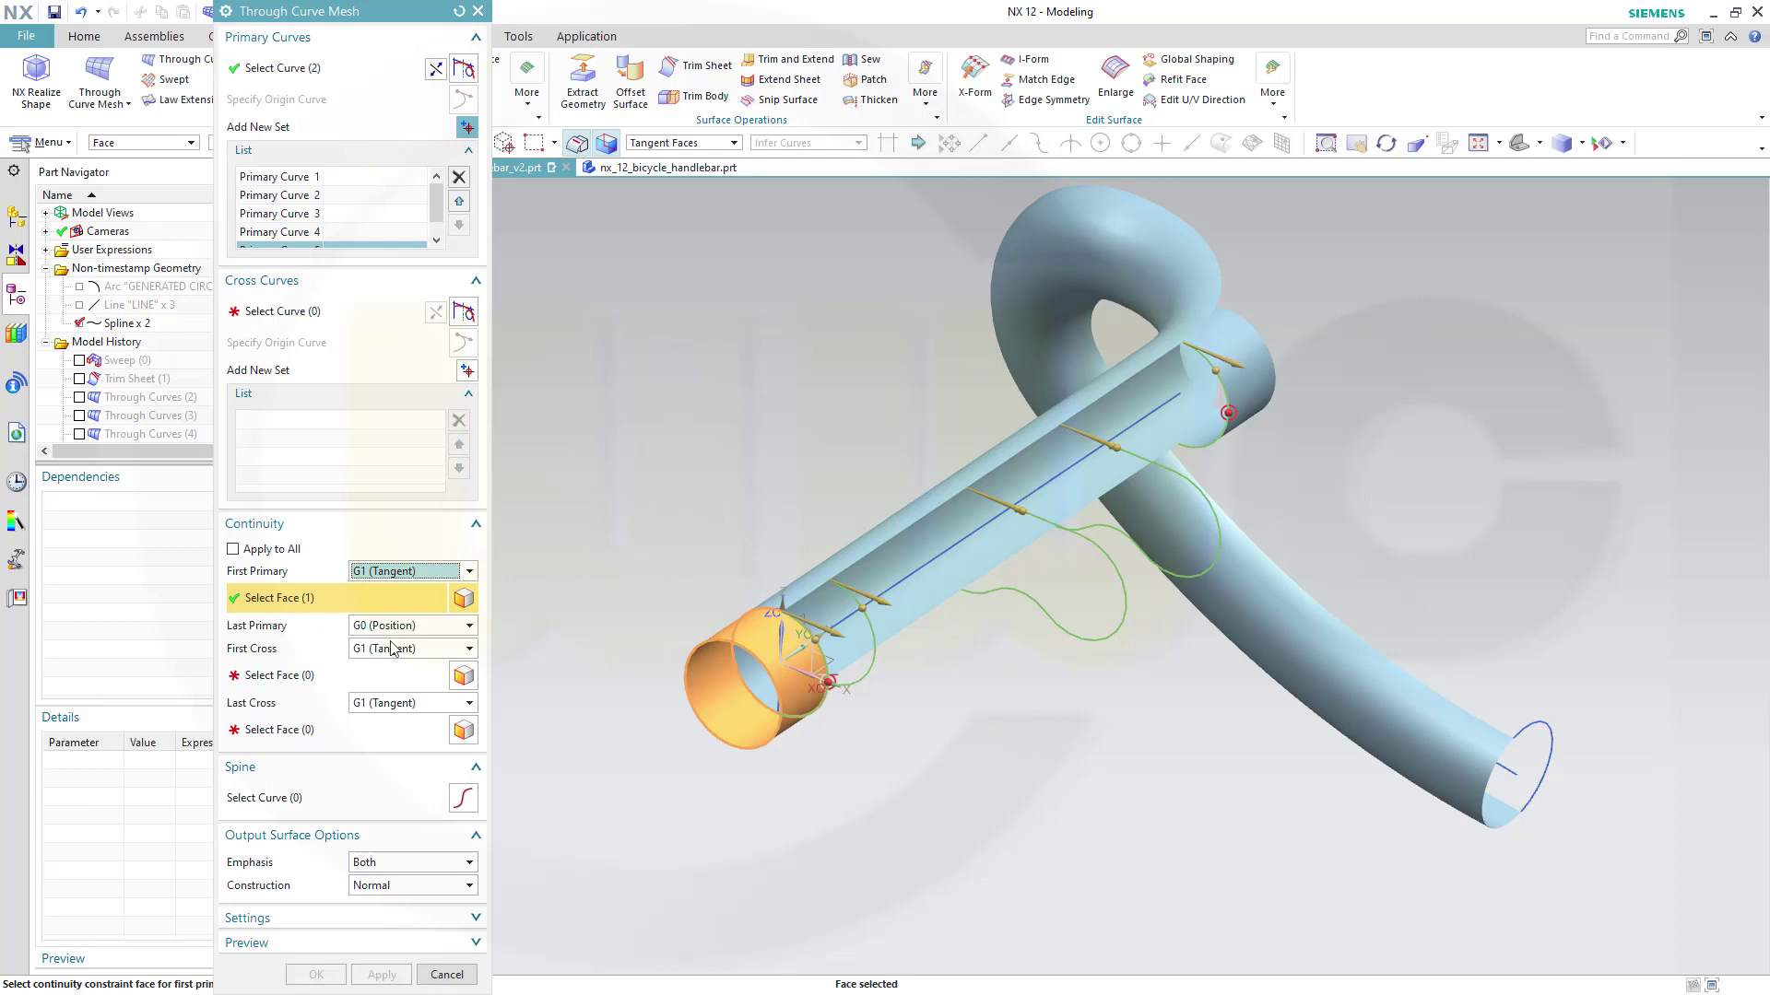
{"action": "left_click", "coordinate": [470, 626]}
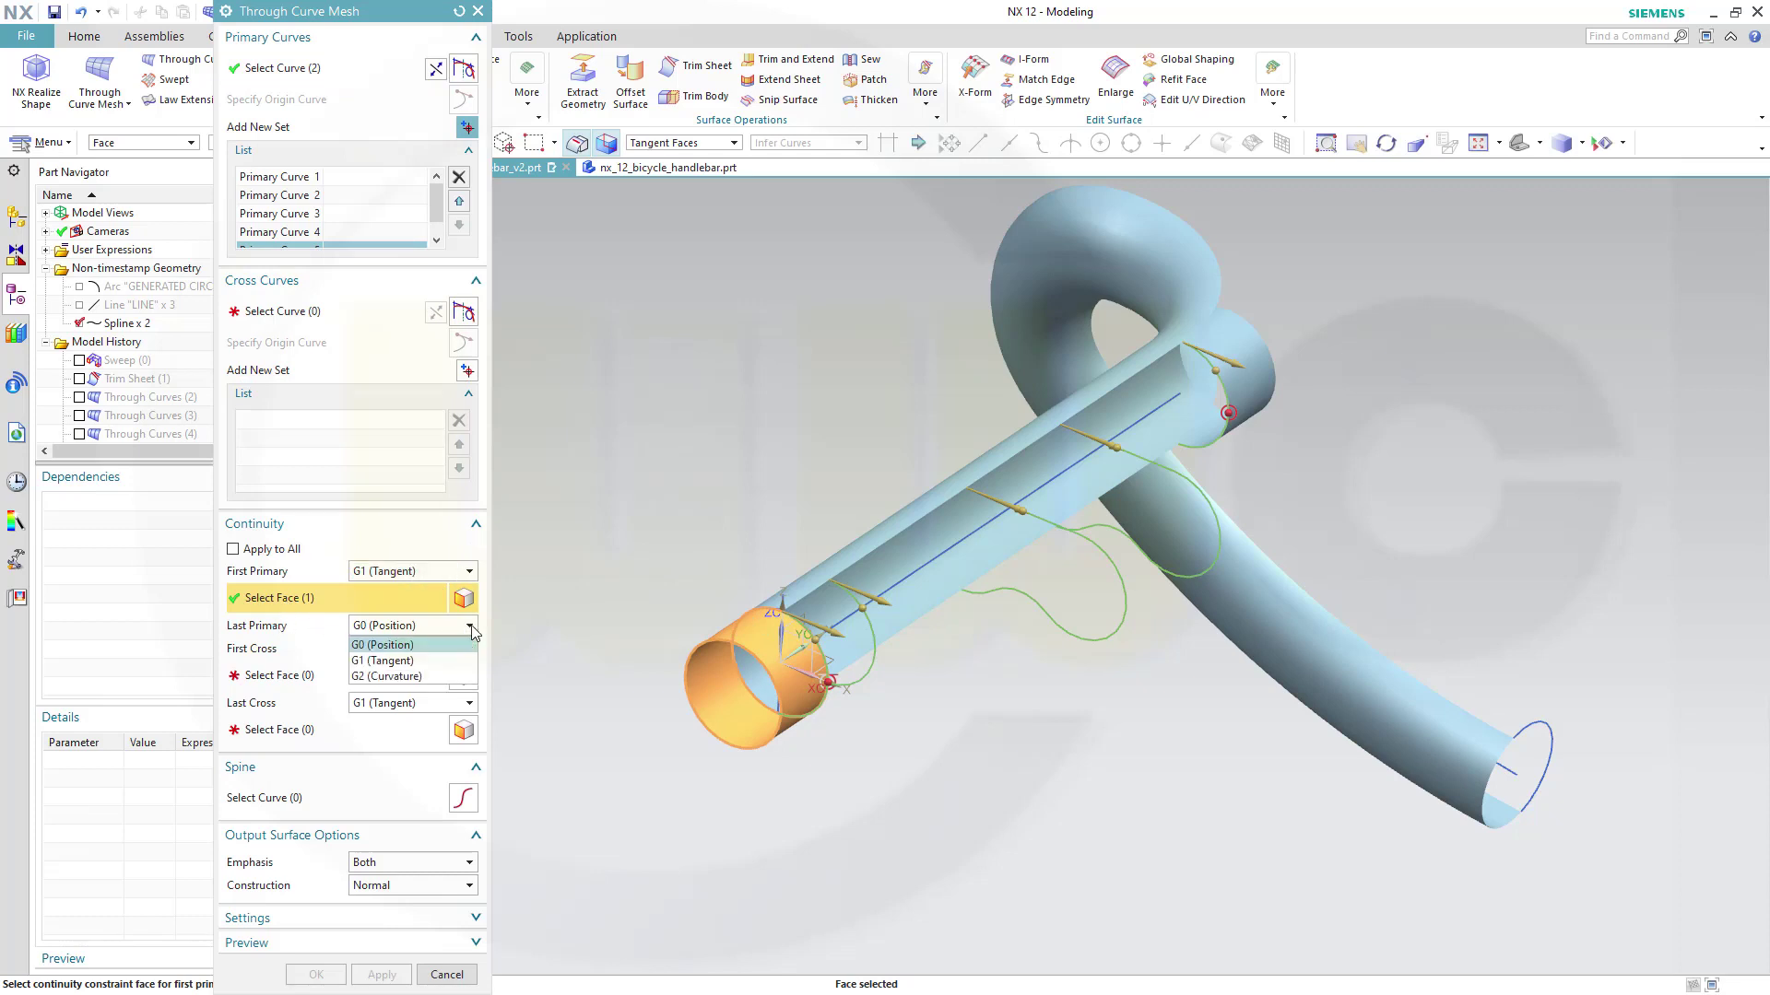
{"action": "left_click", "coordinate": [427, 658]}
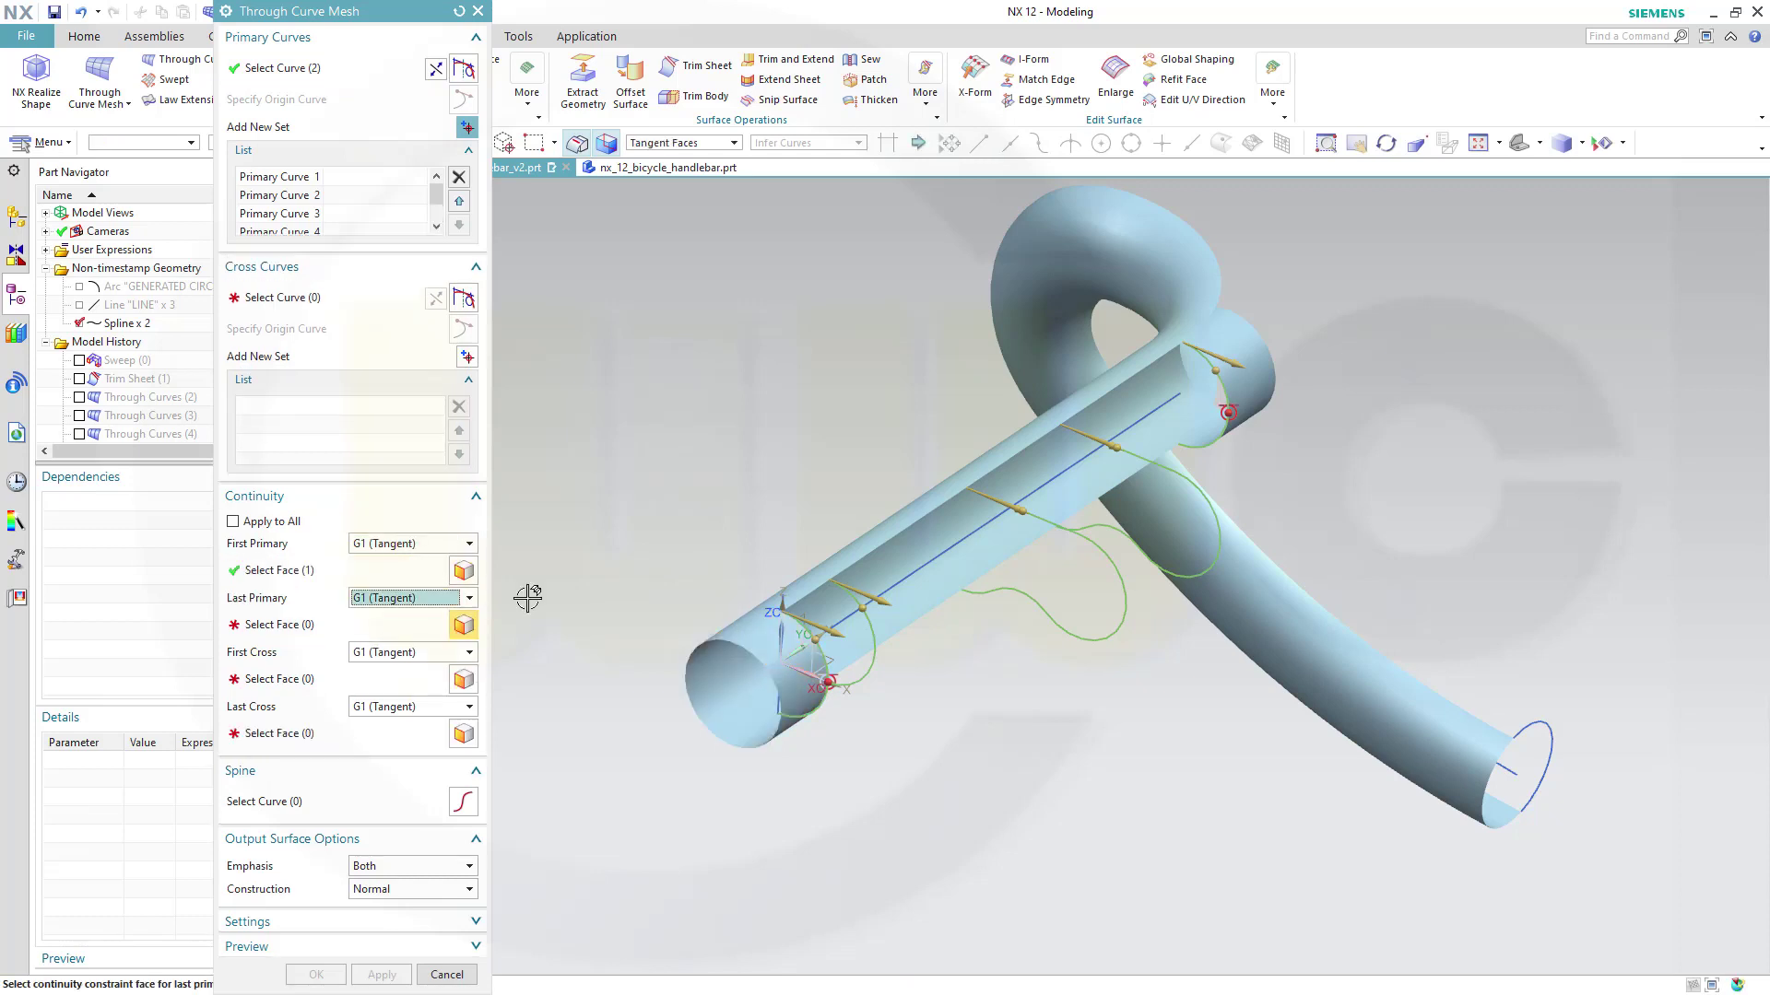
{"action": "left_click", "coordinate": [1239, 373]}
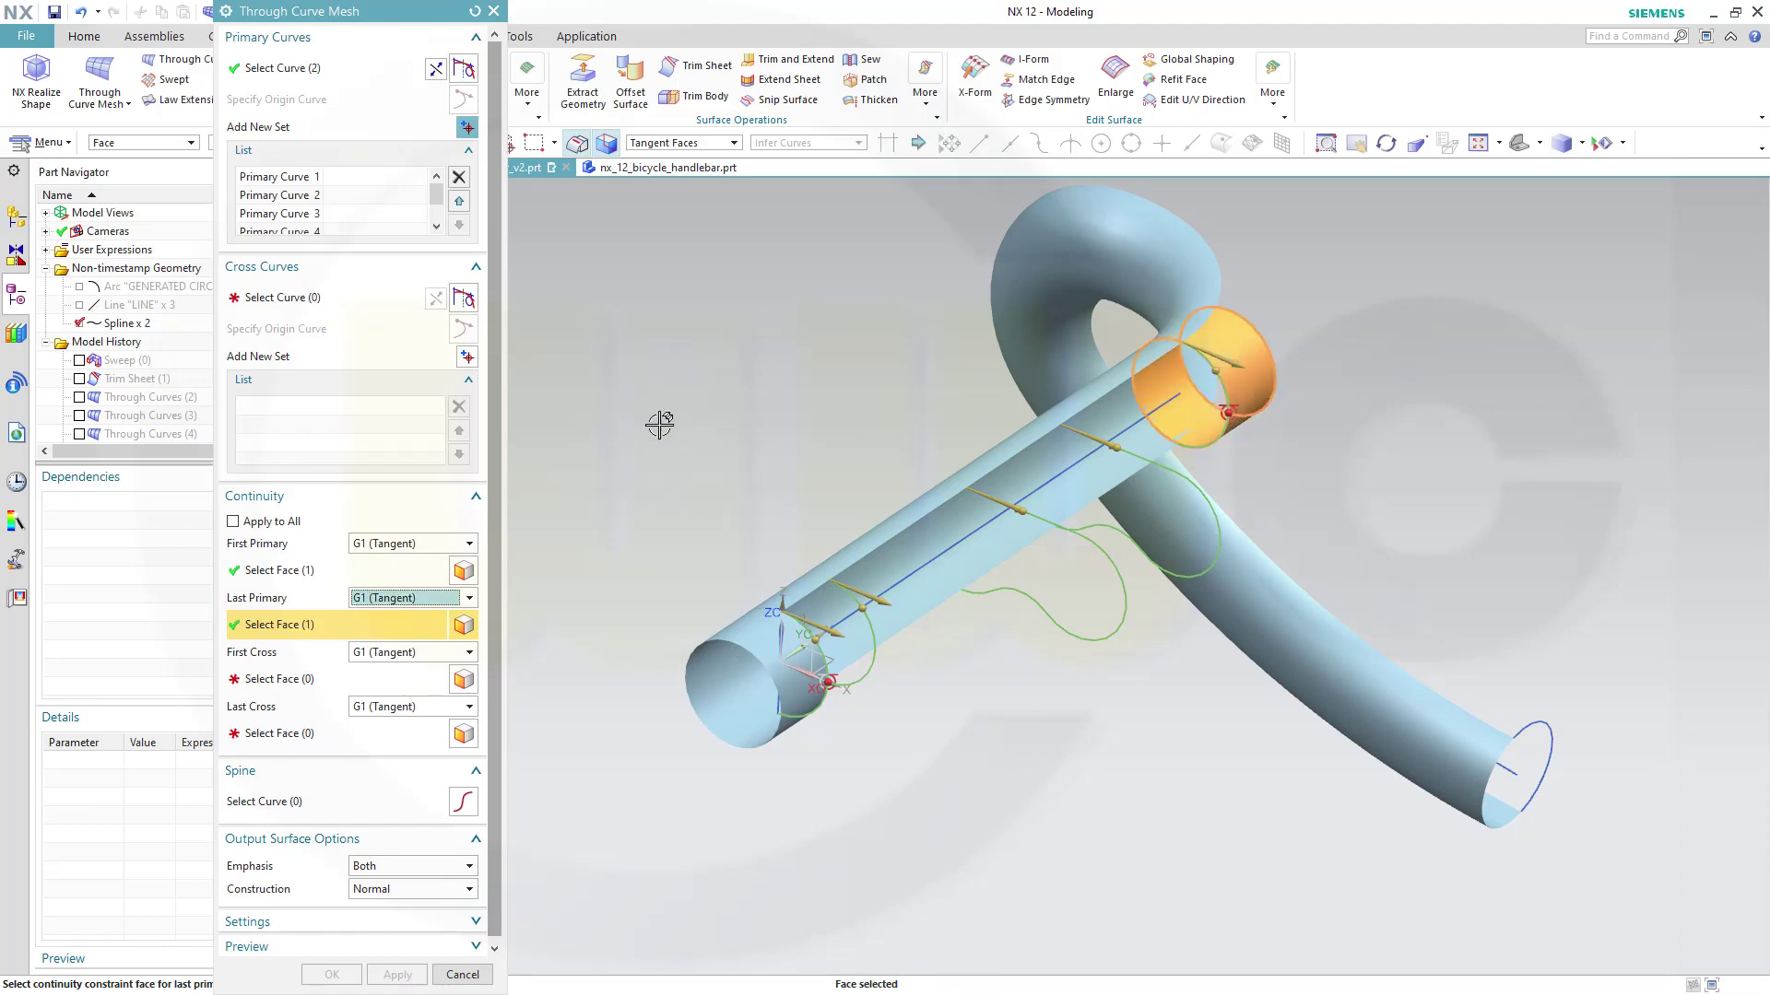
Pick Edge of Trim Sheet(15) and the opposite tube edge as the two cross curves
{"action": "left_click", "coordinate": [296, 306]}
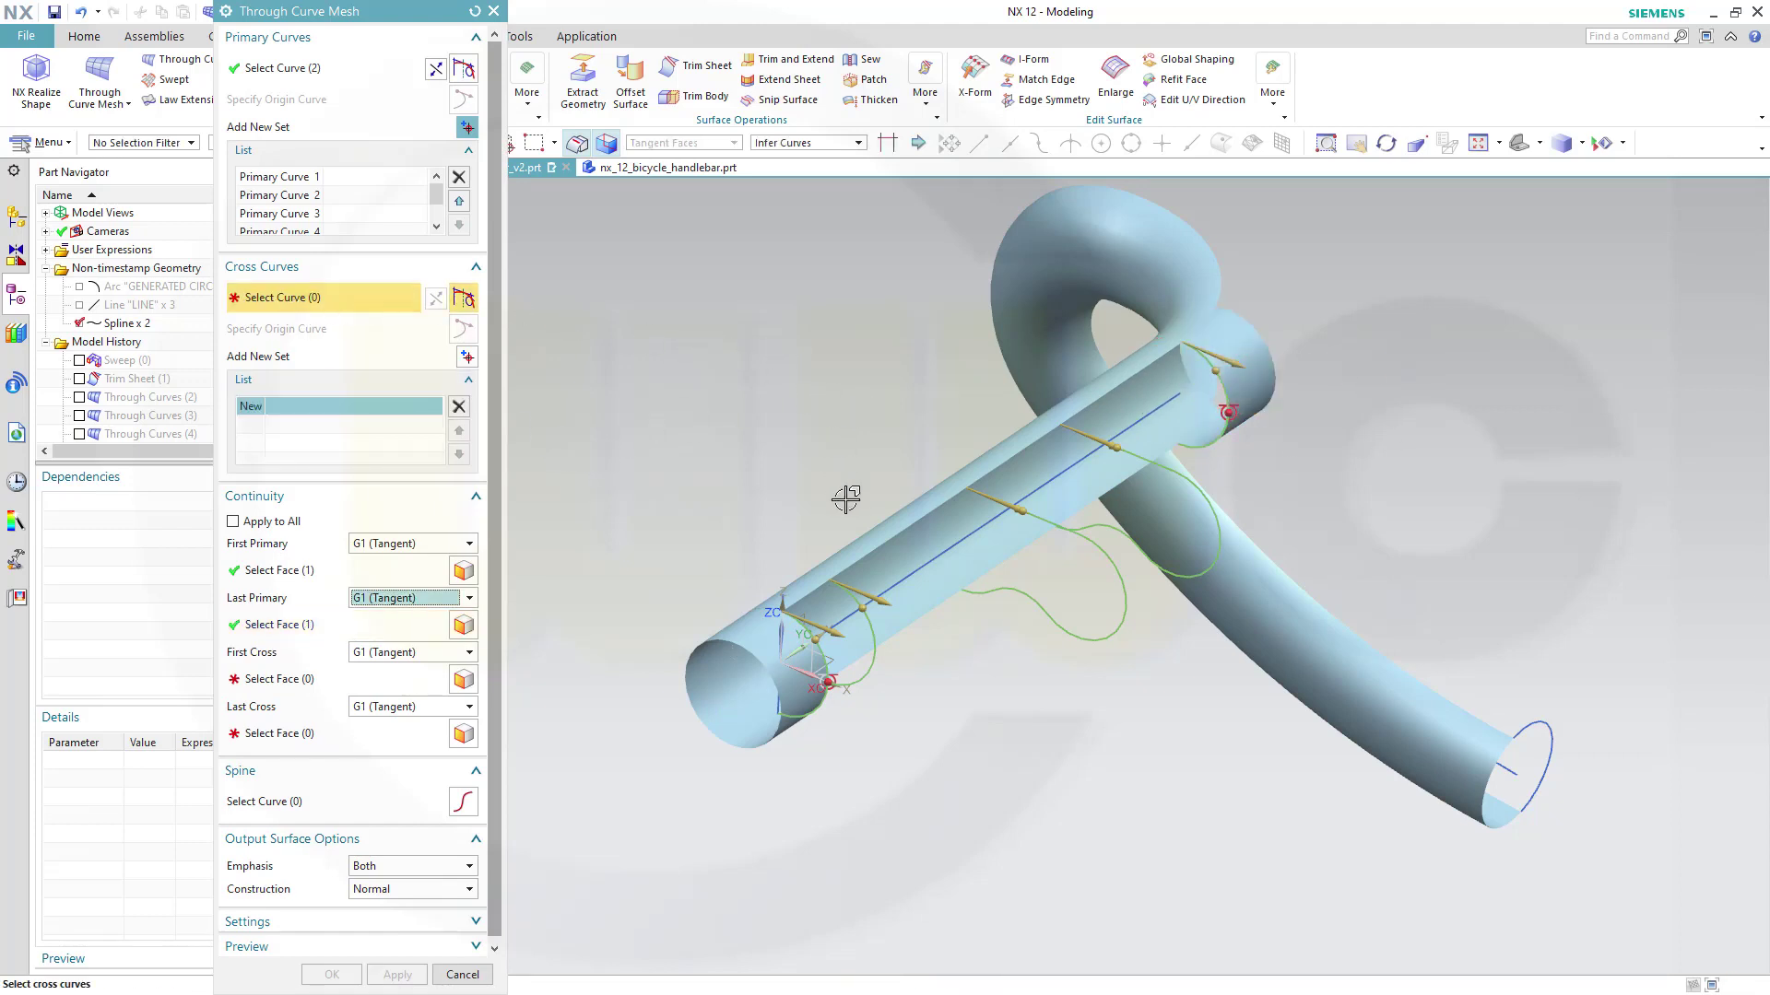
{"action": "left_click", "coordinate": [861, 557]}
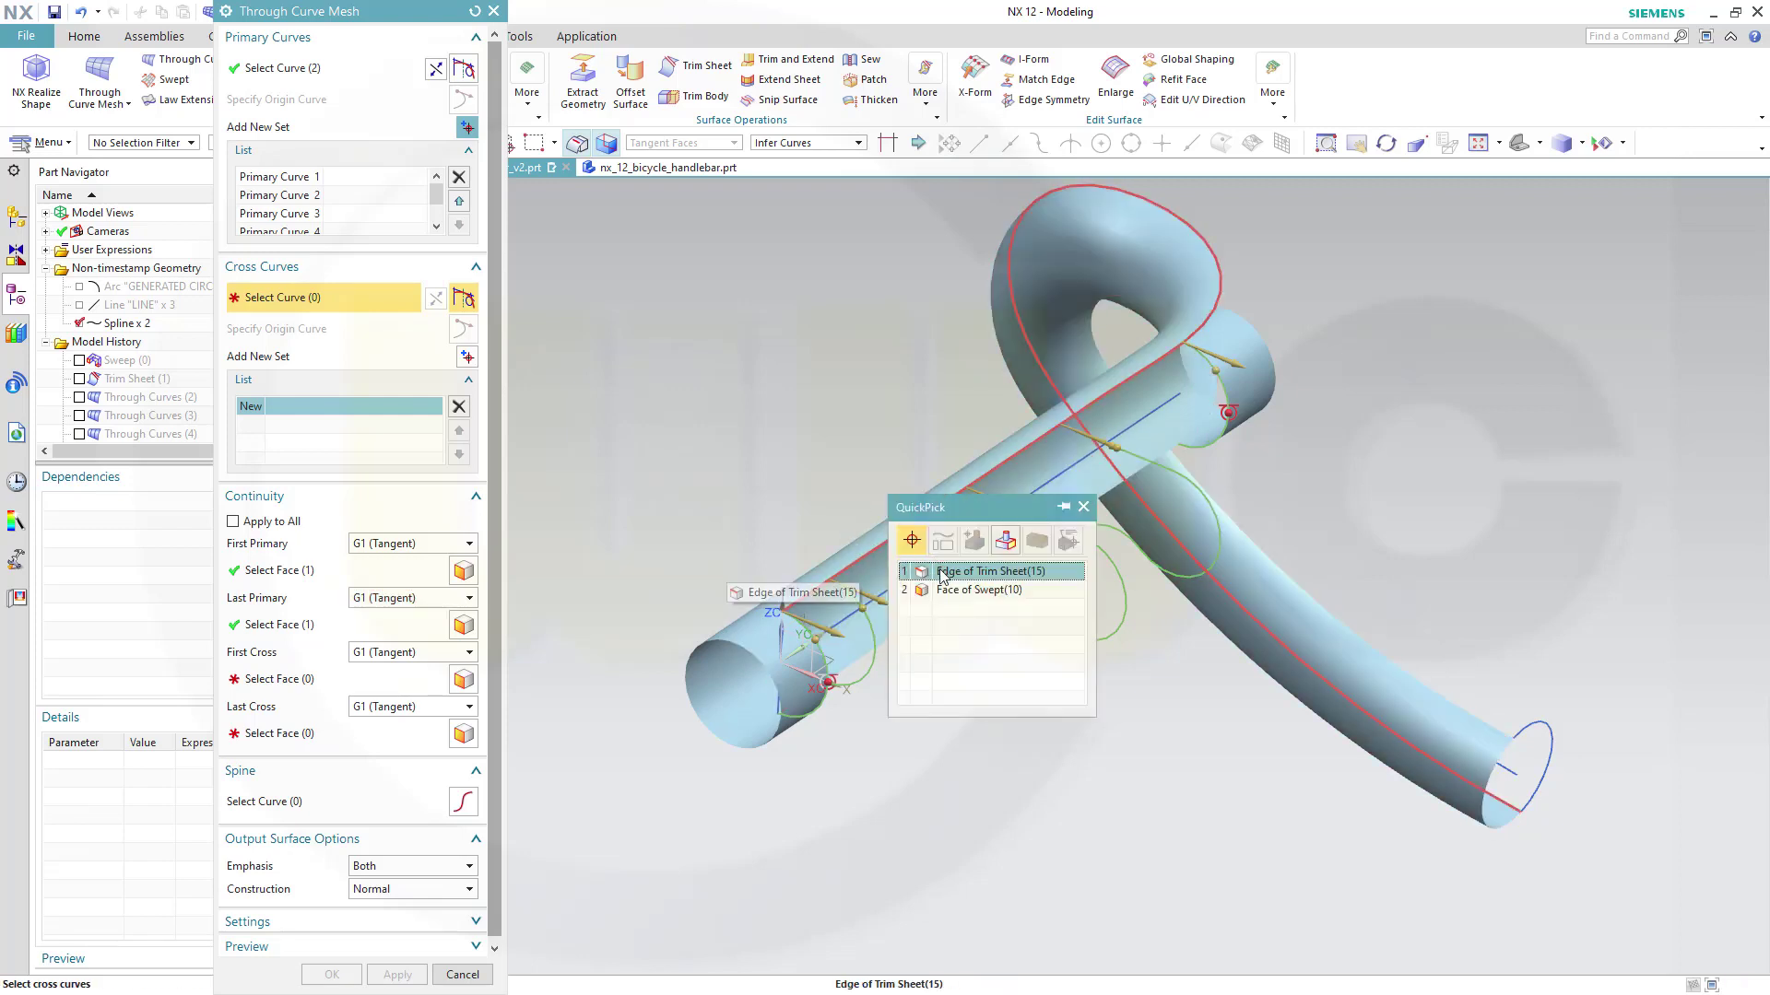
{"action": "left_click", "coordinate": [941, 573]}
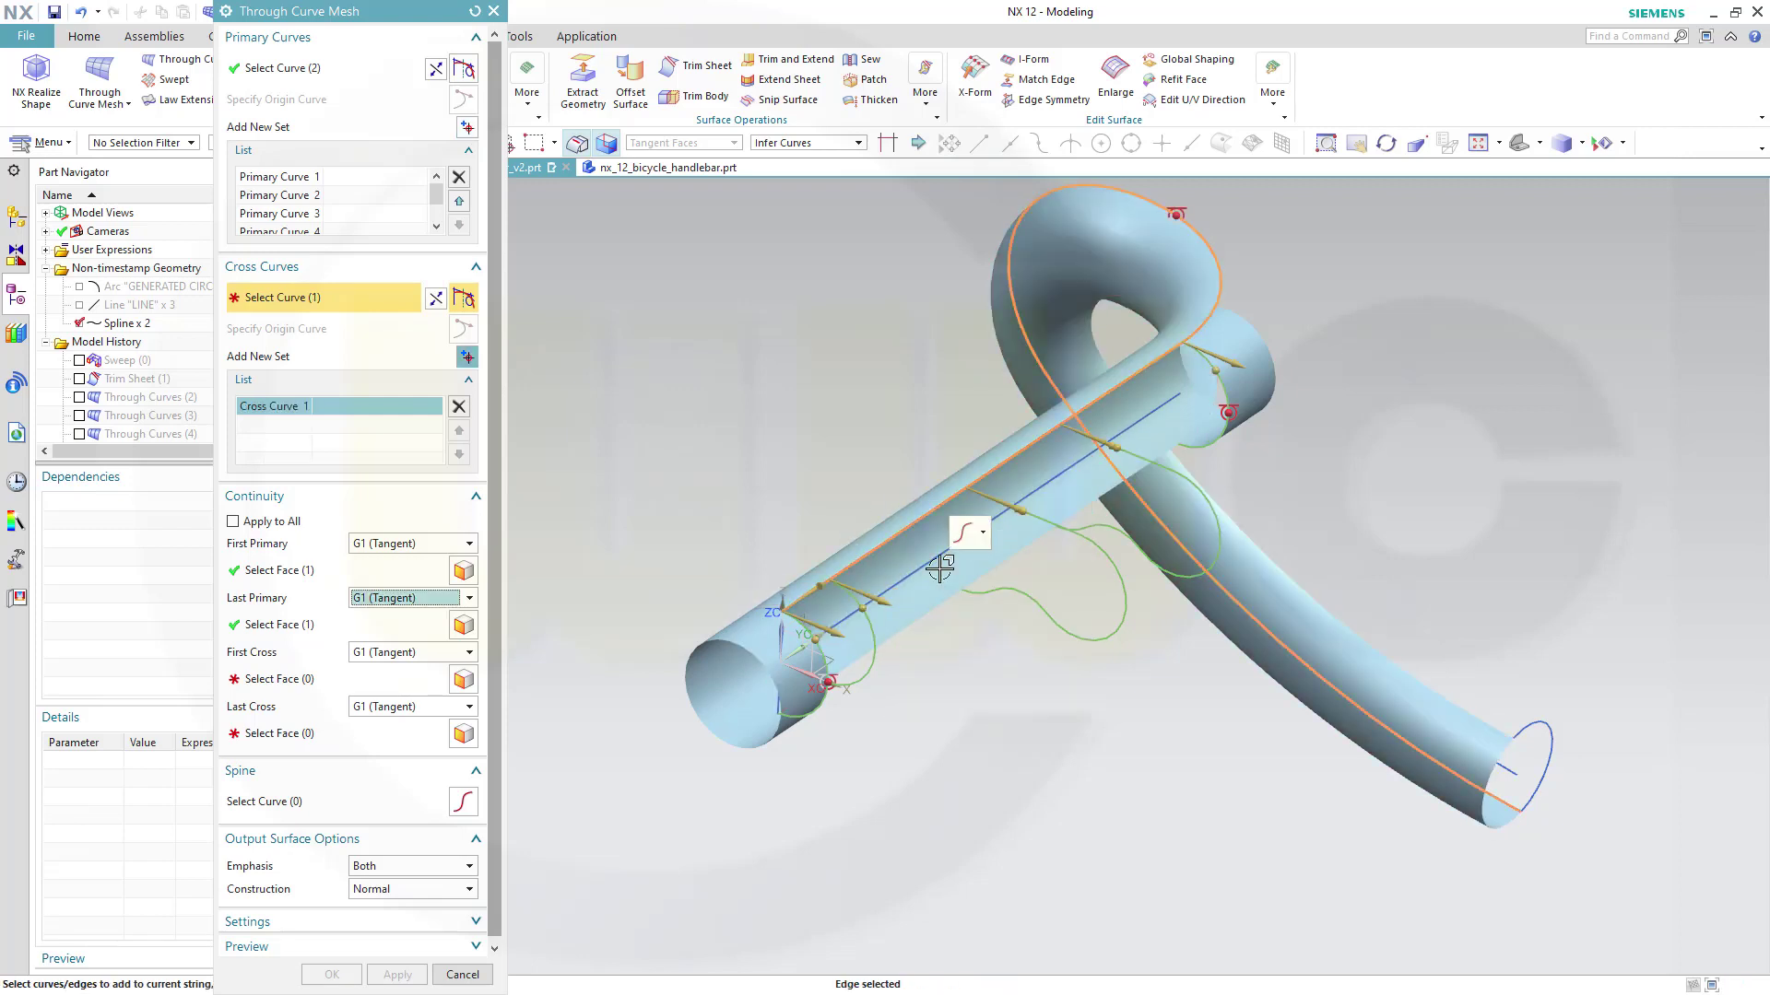
{"action": "left_click", "coordinate": [467, 355]}
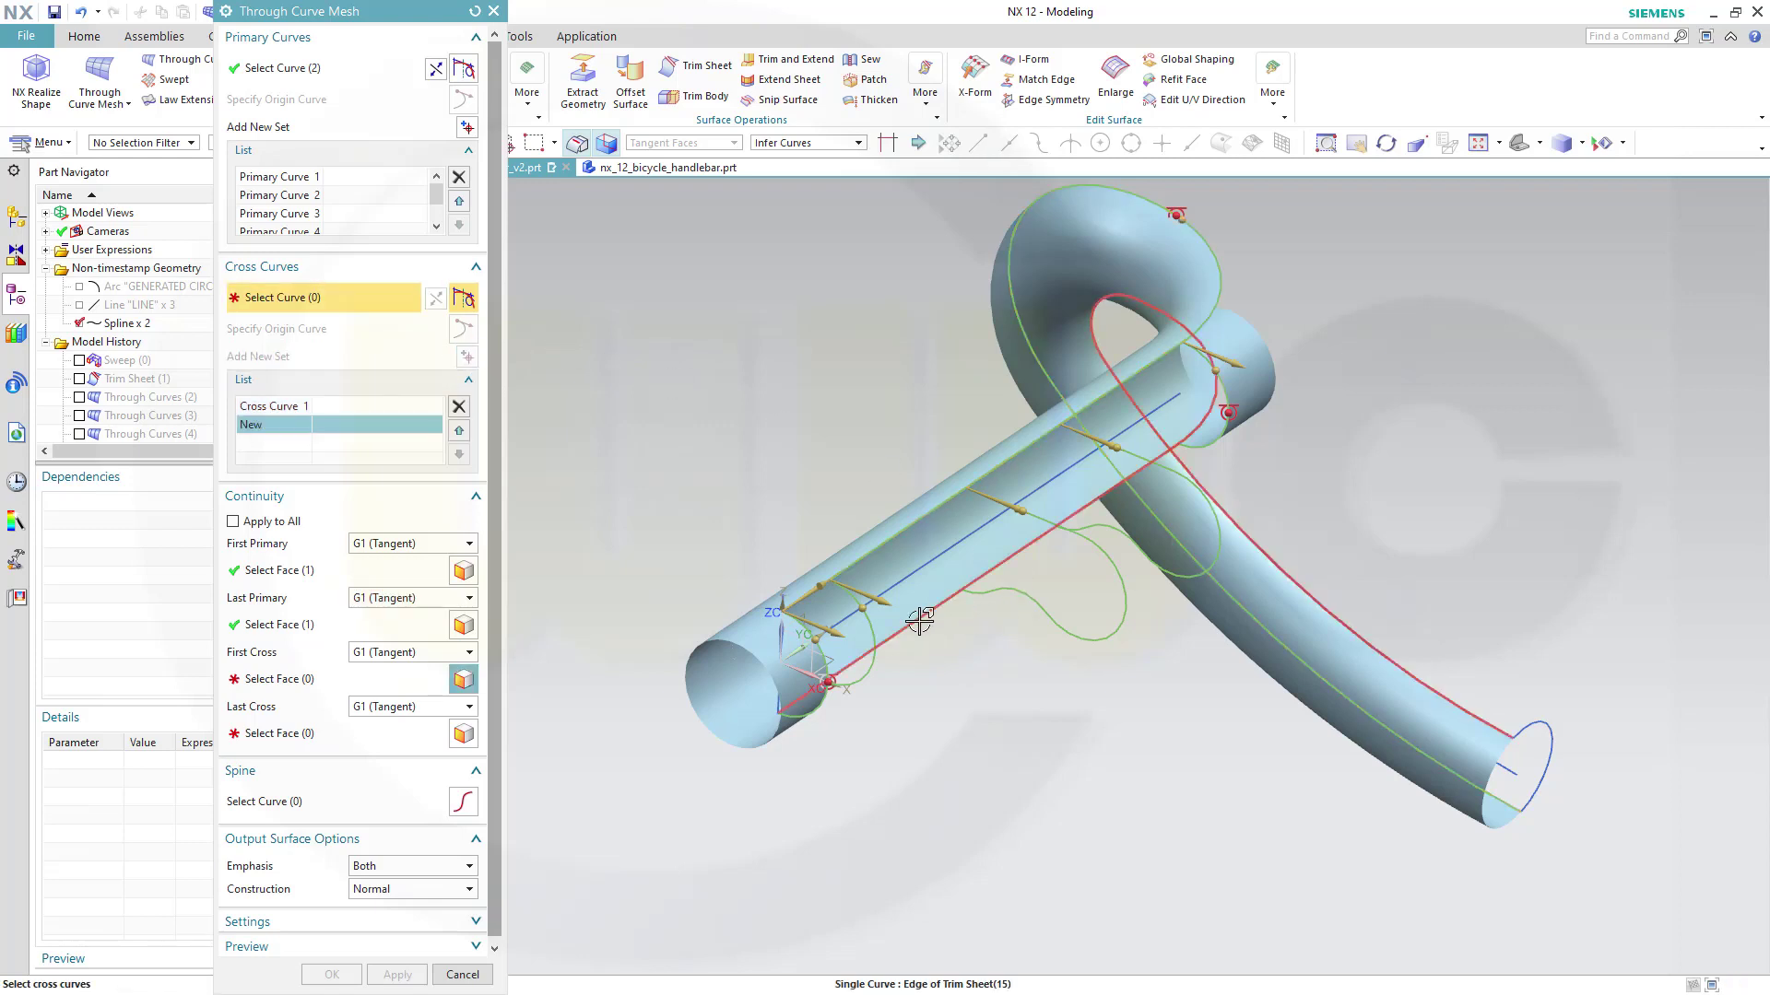
{"action": "left_click", "coordinate": [919, 620]}
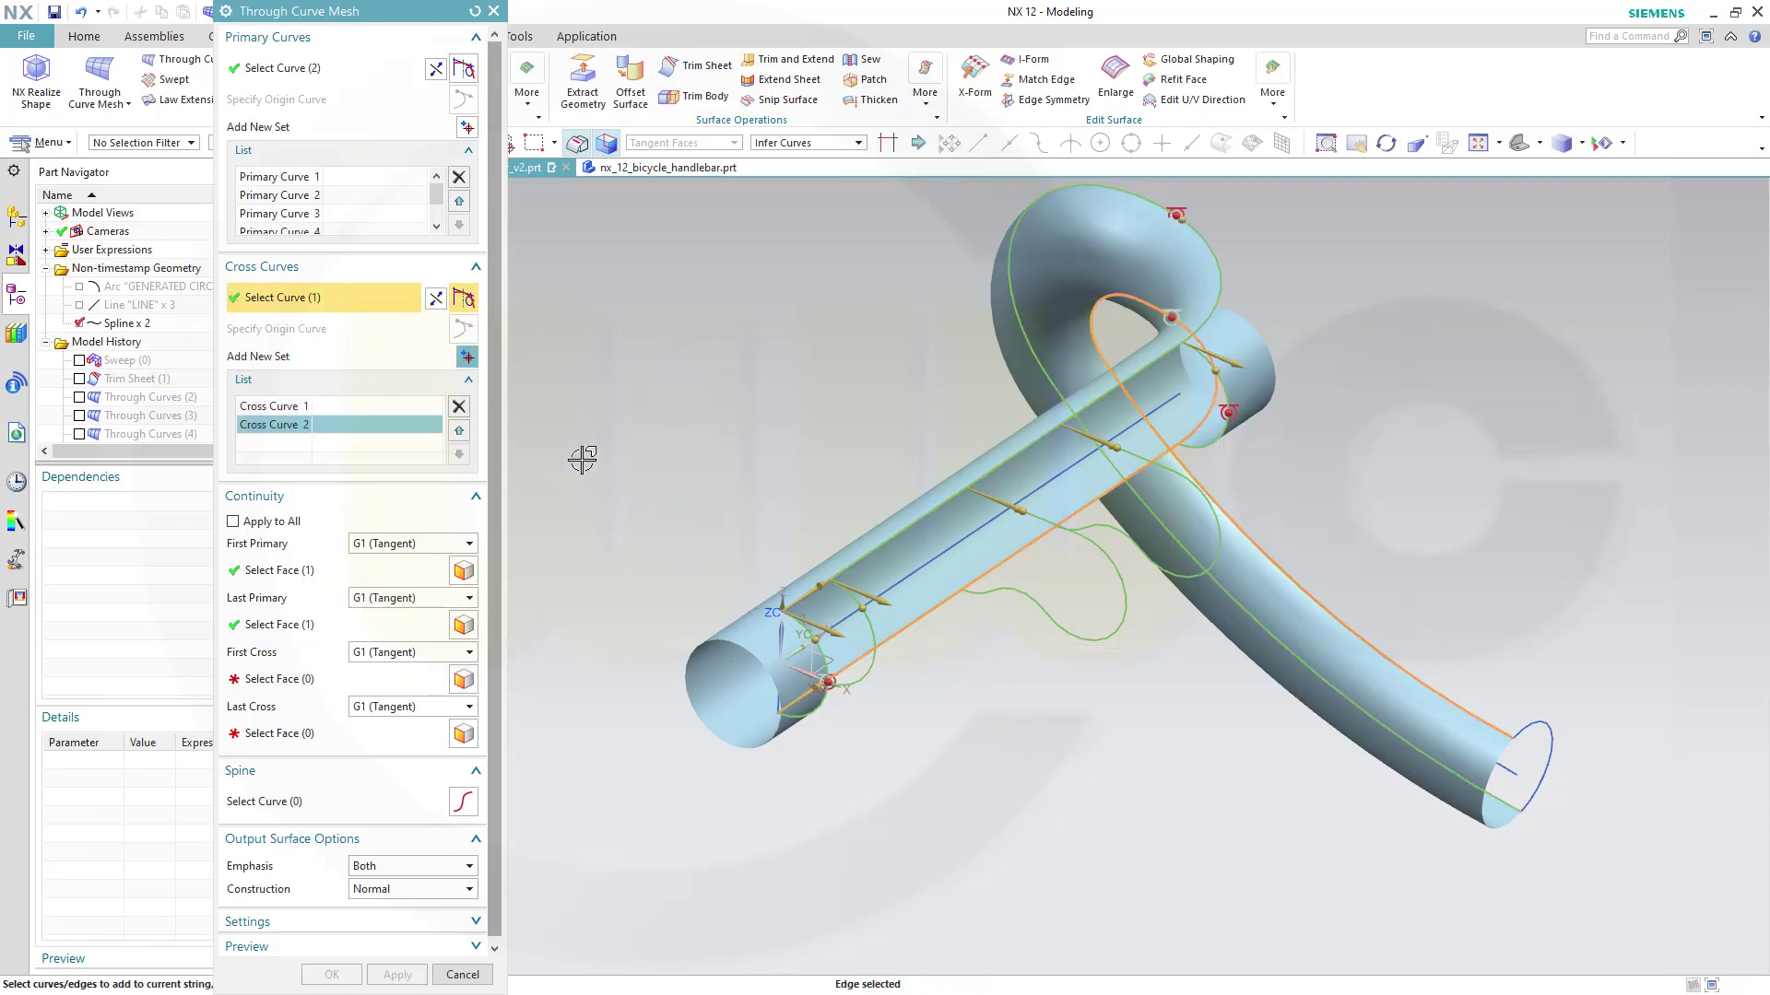
{"action": "middle_click", "coordinate": [672, 470]}
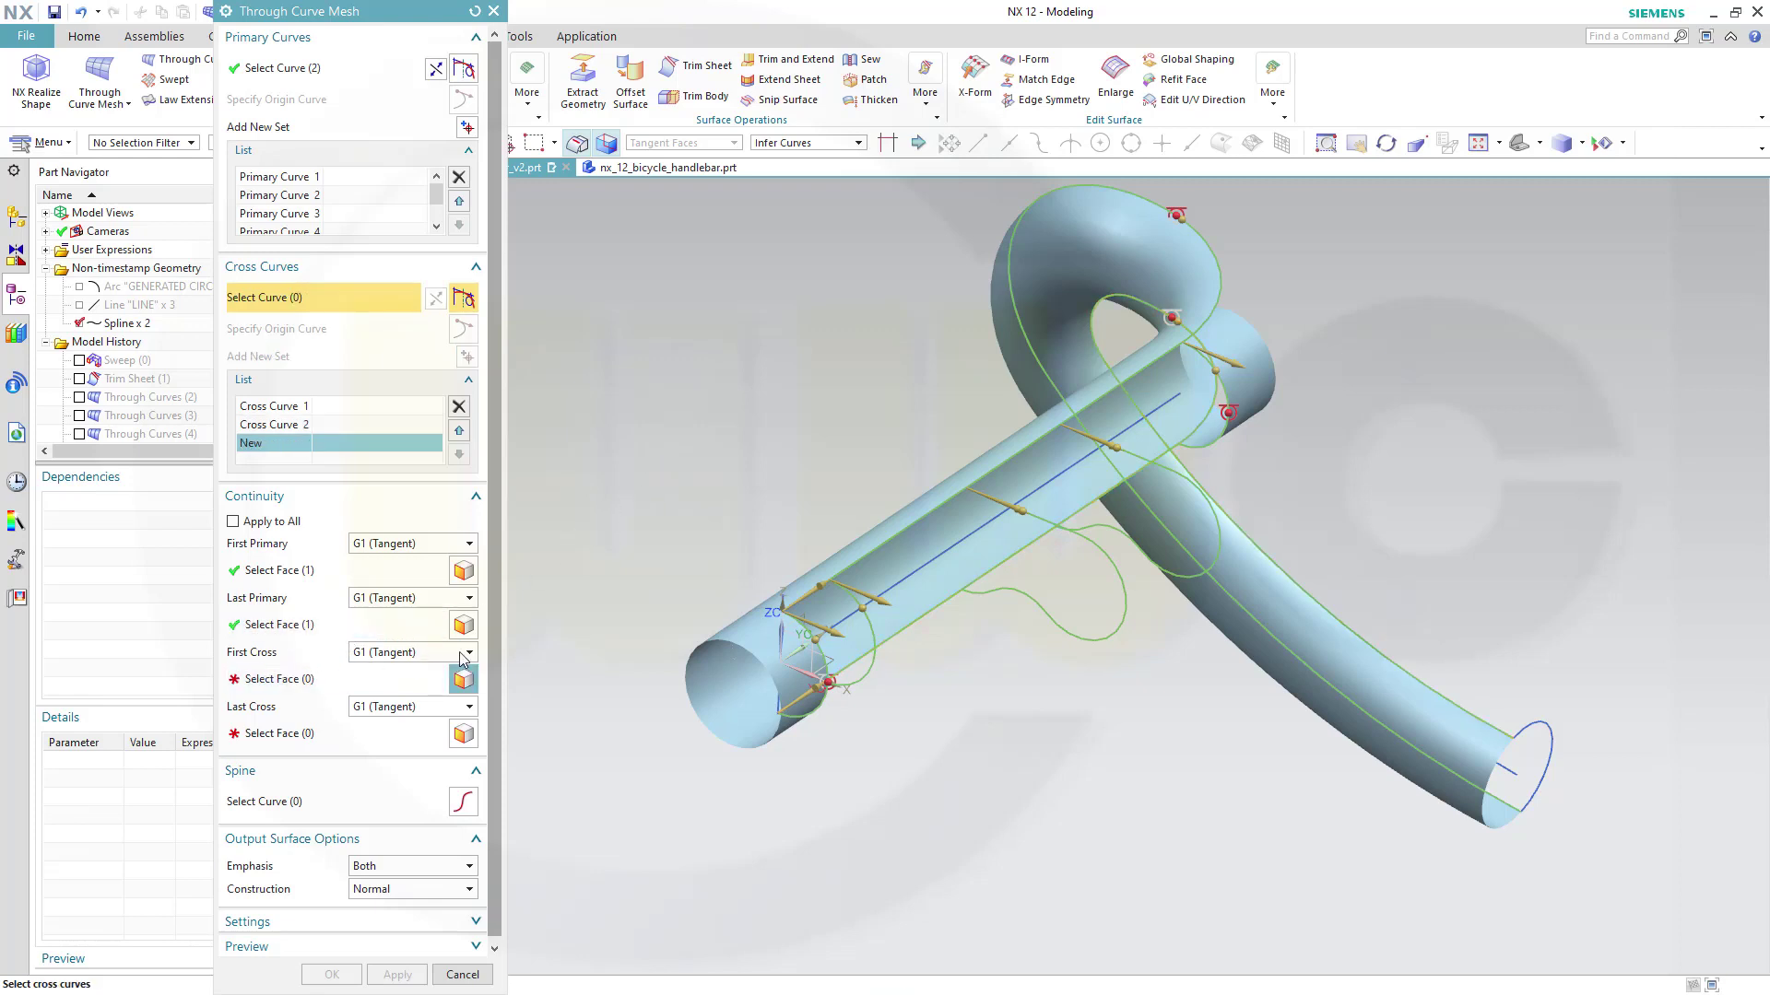
Make the first and last cross ends G1 tangent to adjoining tube faces and create the mesh
{"action": "left_click", "coordinate": [309, 678]}
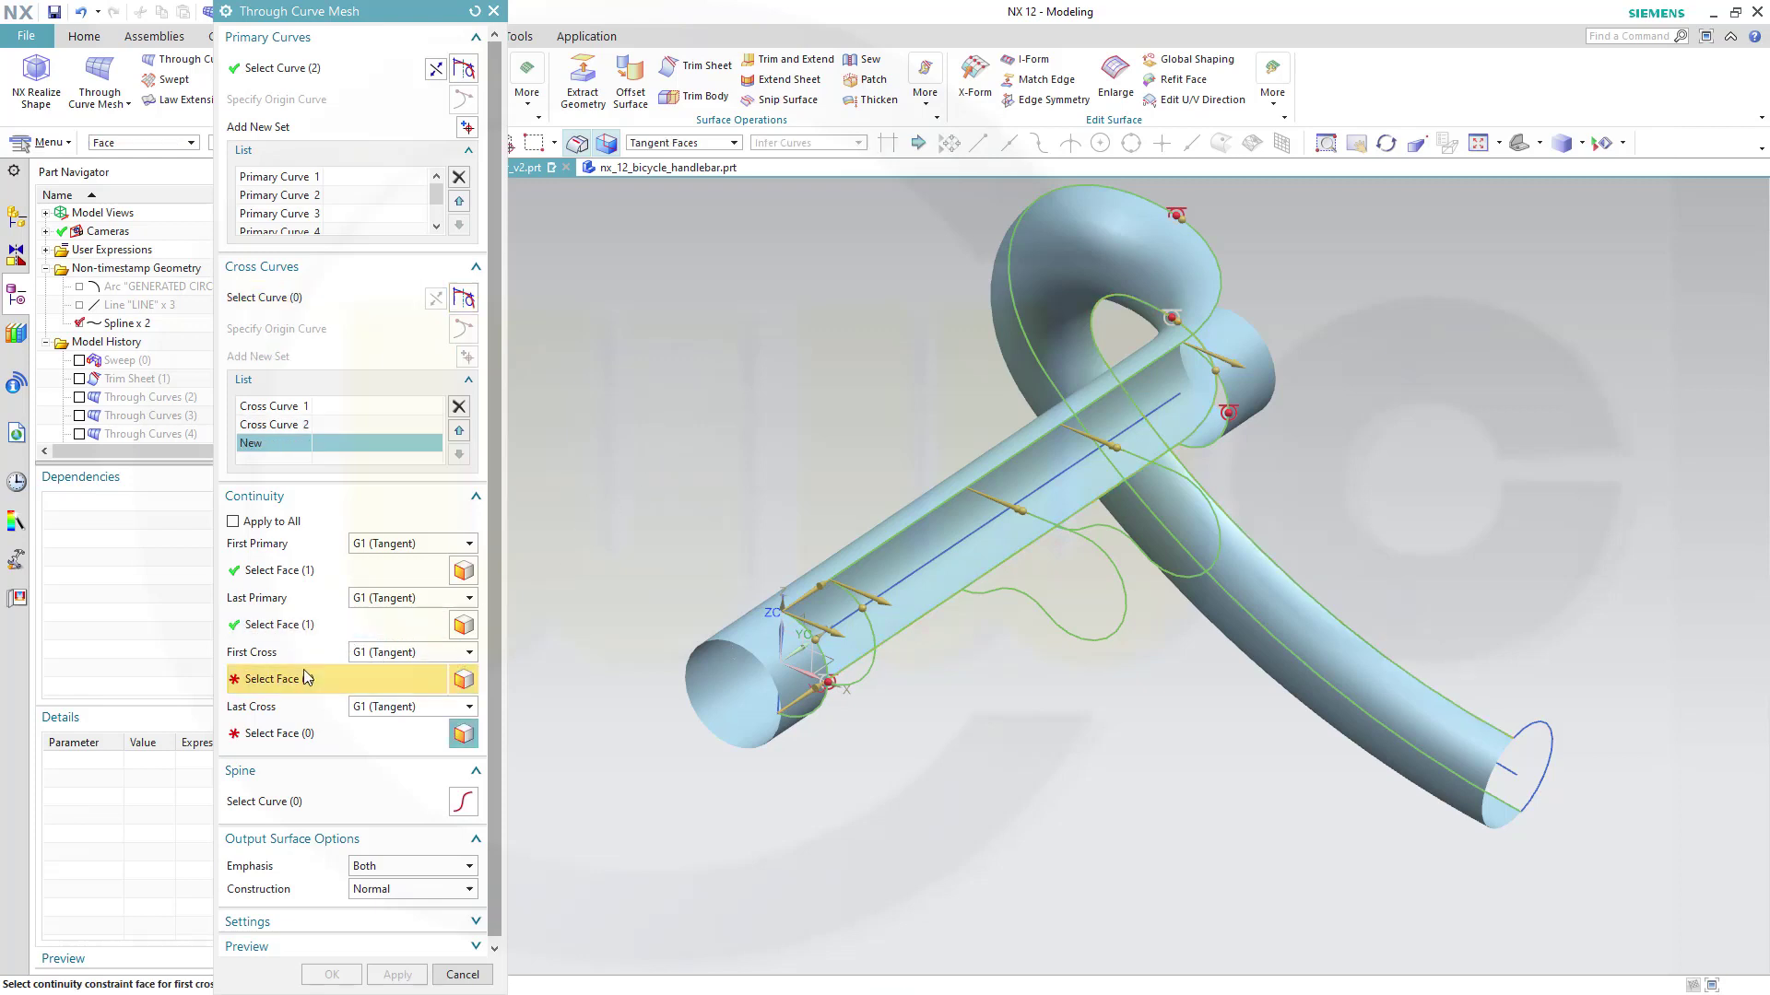
{"action": "left_click", "coordinate": [816, 547]}
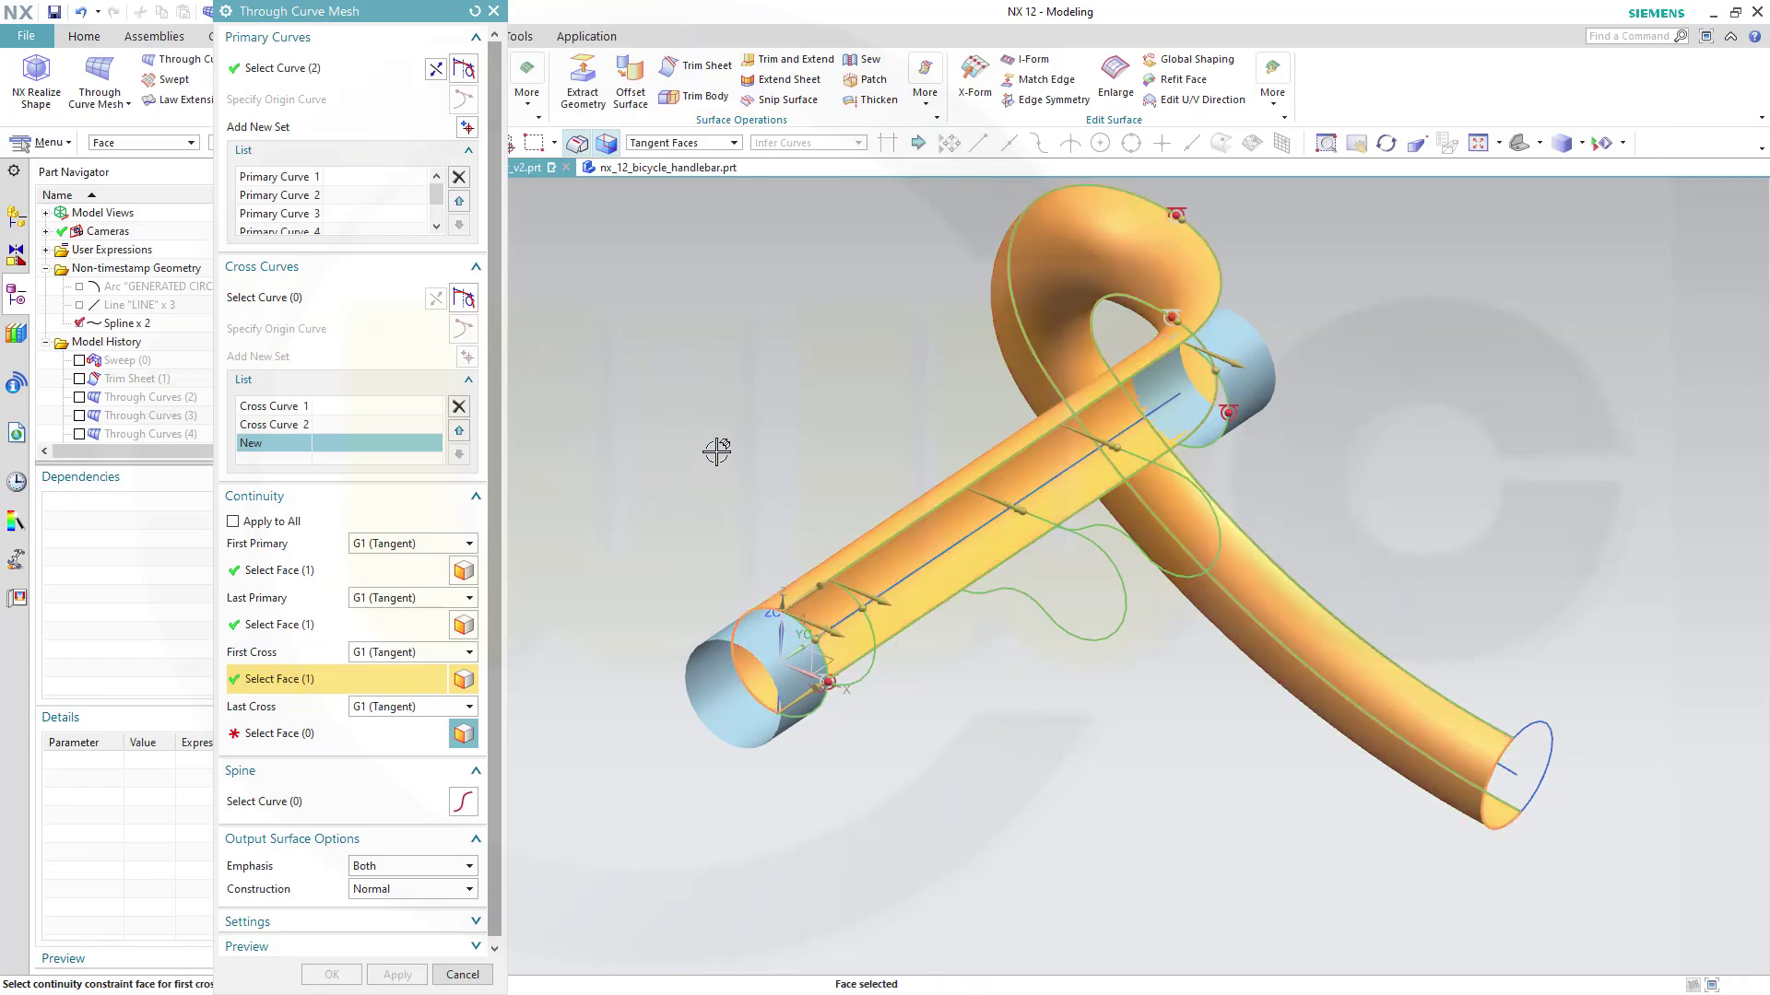
{"action": "left_click", "coordinate": [266, 735]}
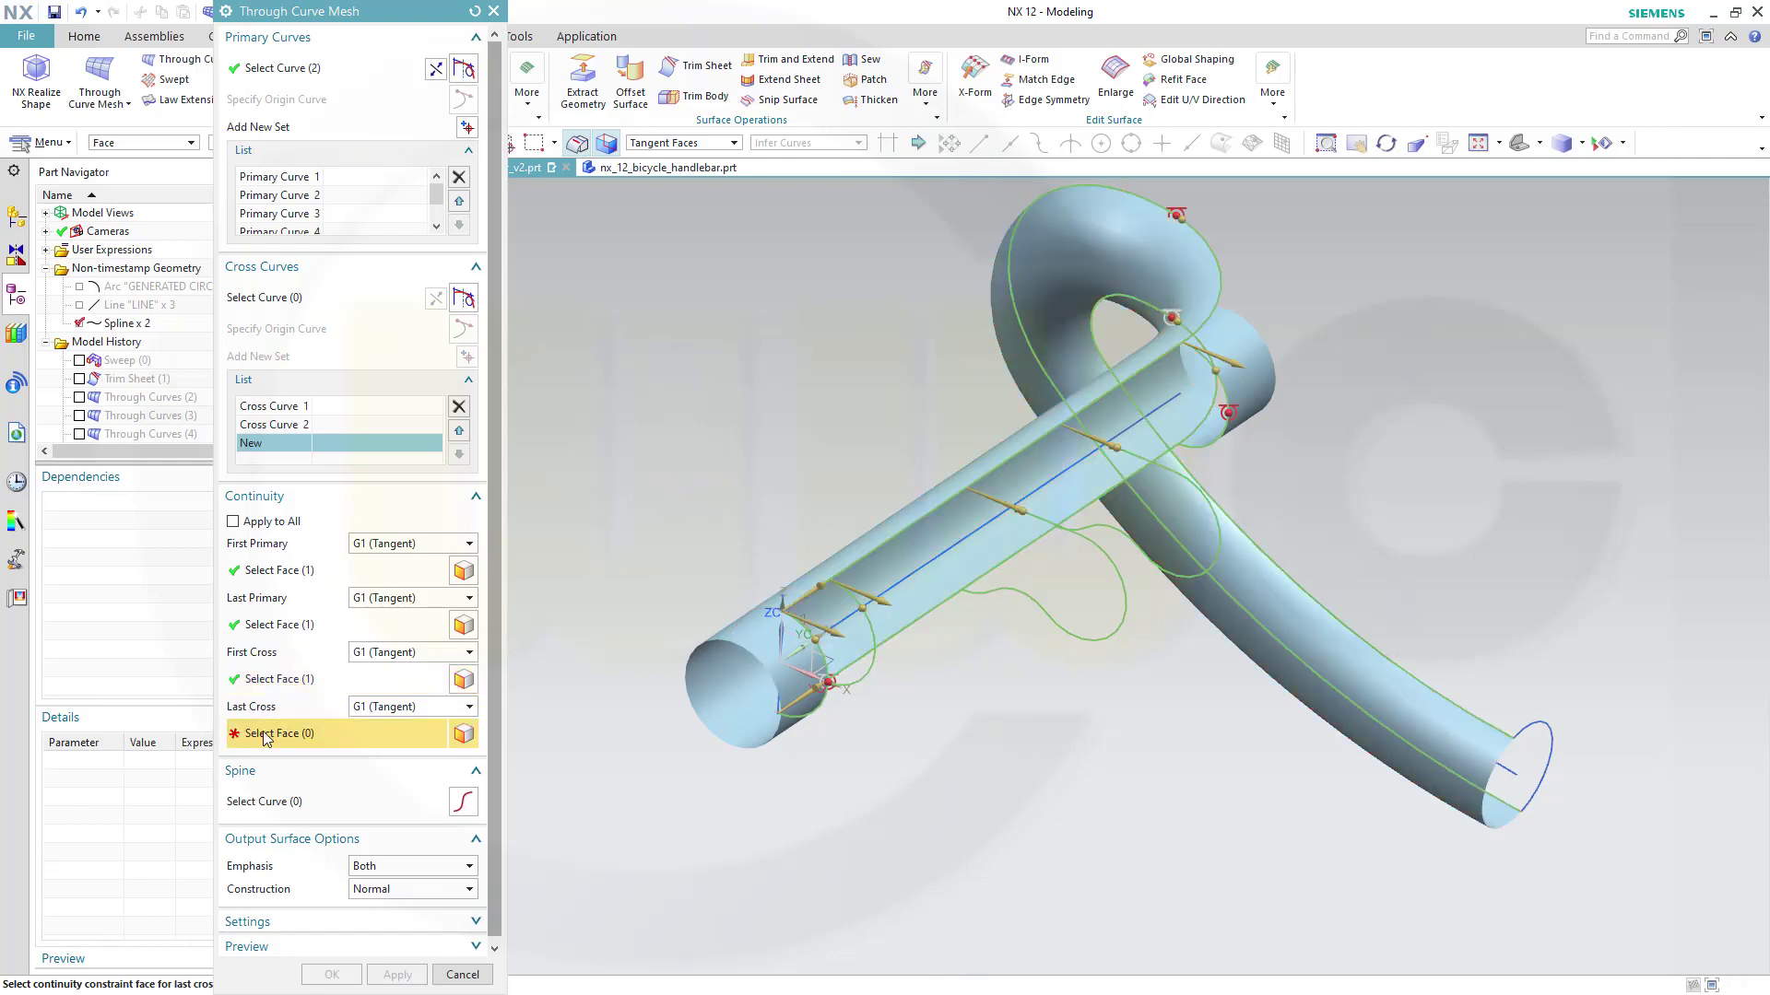
{"action": "left_click", "coordinate": [950, 627]}
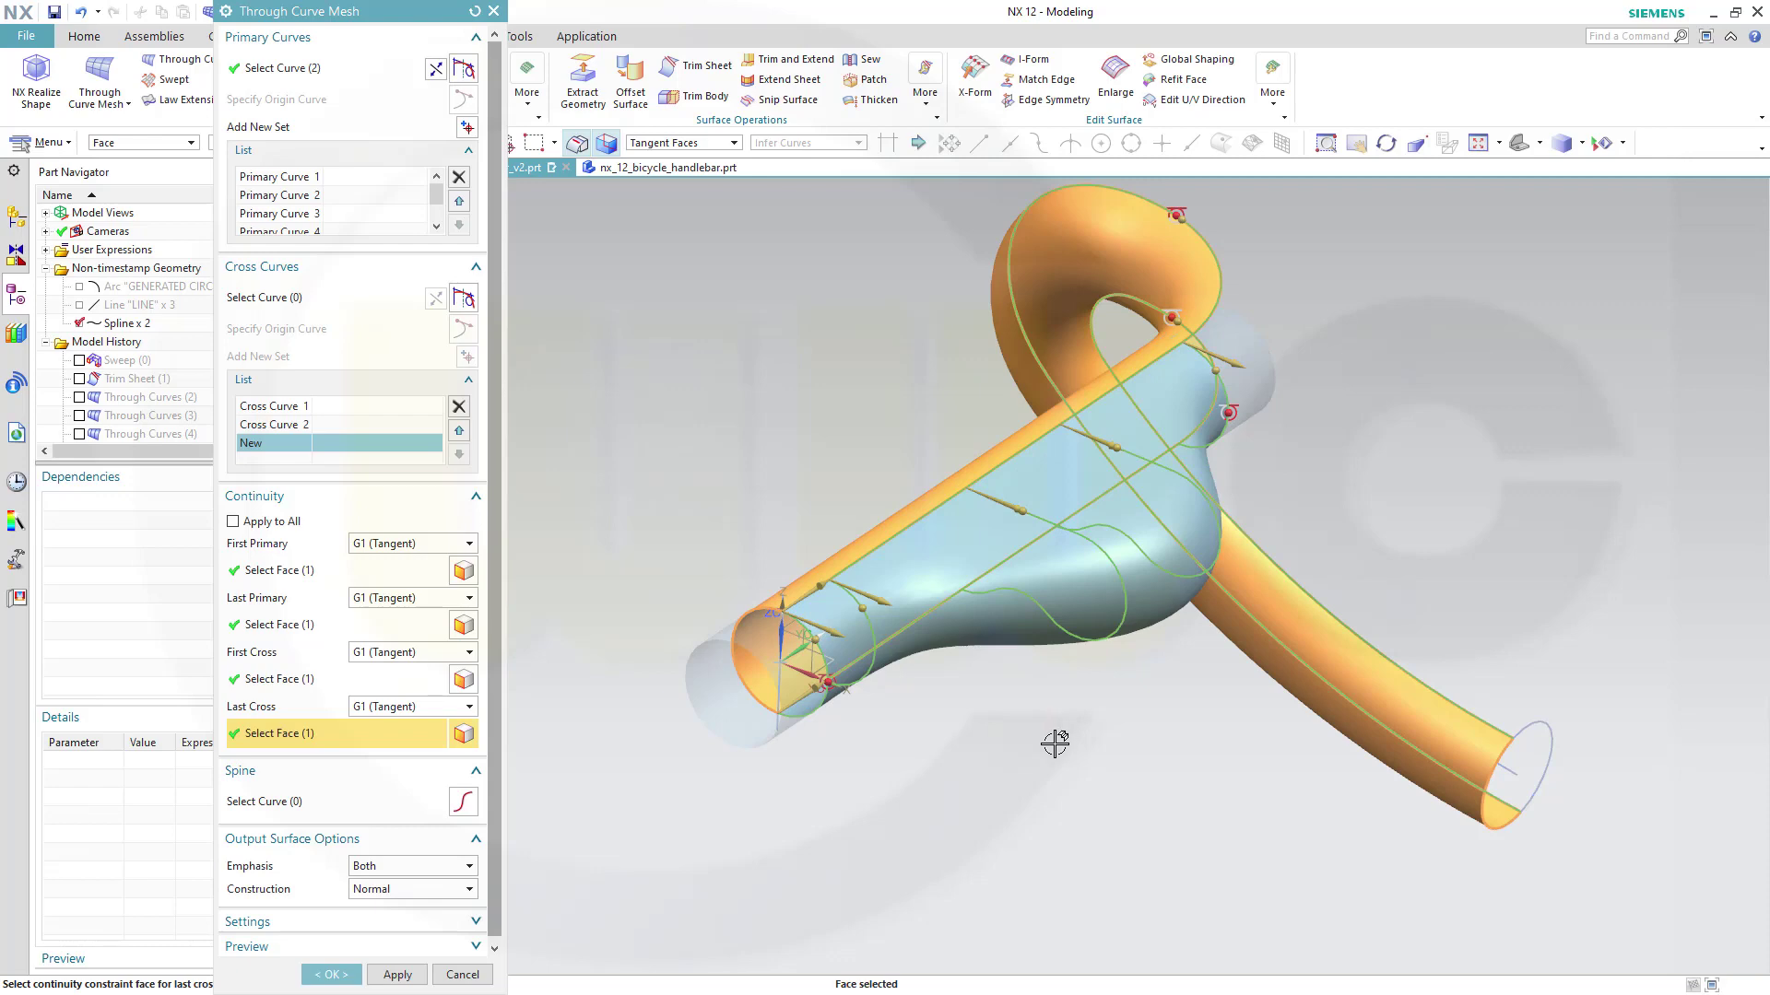
{"action": "middle_click_drag", "start_coordinate": [1038, 759], "coordinate": [927, 778]}
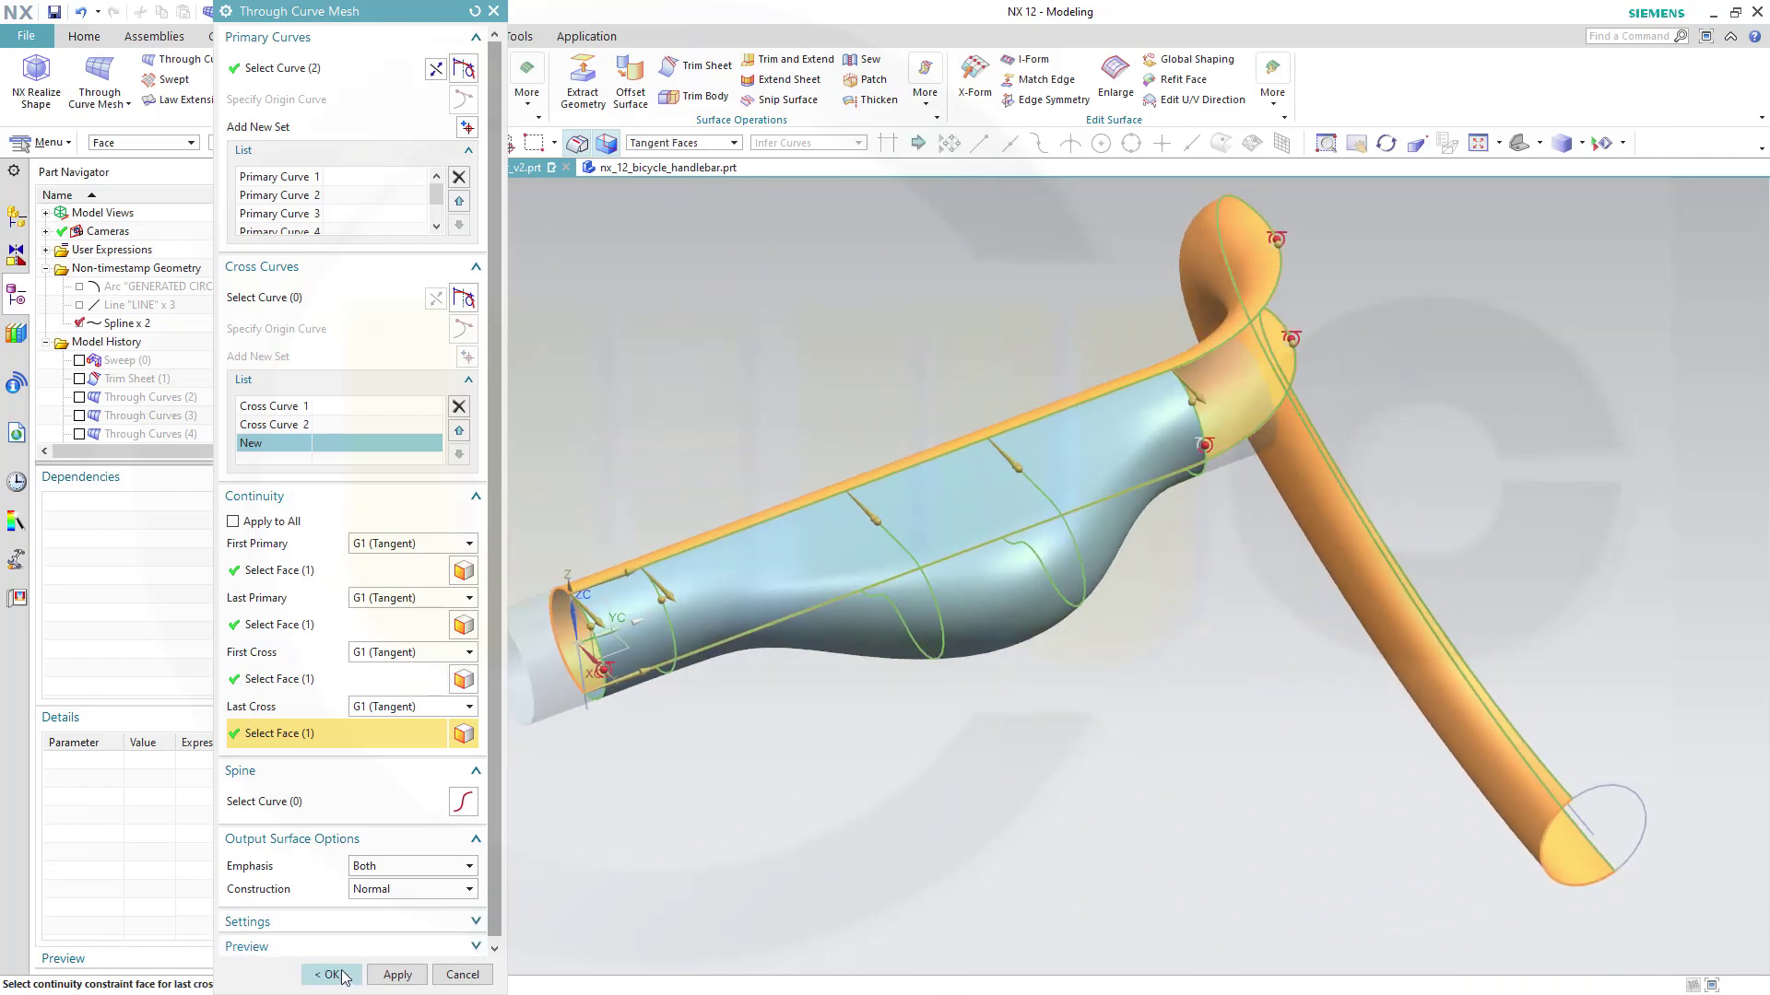
{"action": "left_click", "coordinate": [334, 975]}
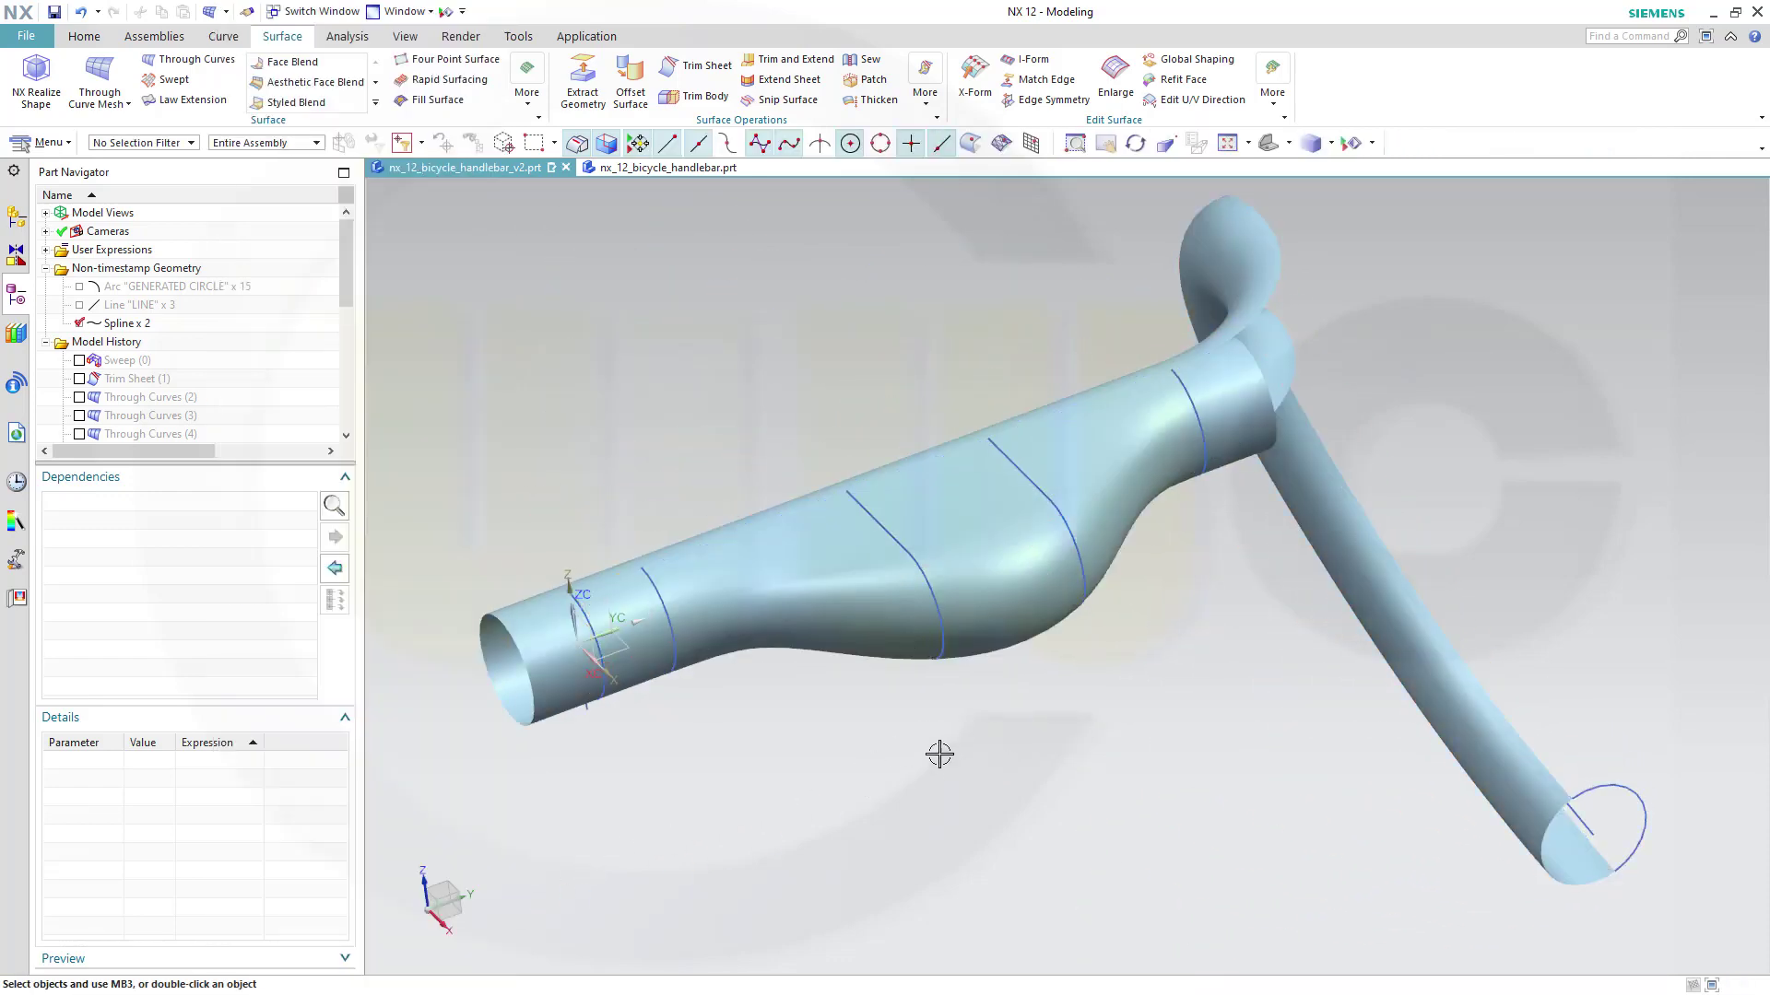
Hide Extrude (11) and Extrude (12) so only the handlebar surfaces remain
{"action": "scroll", "coordinate": [221, 363], "scroll_direction": "down", "scroll_amount": 3}
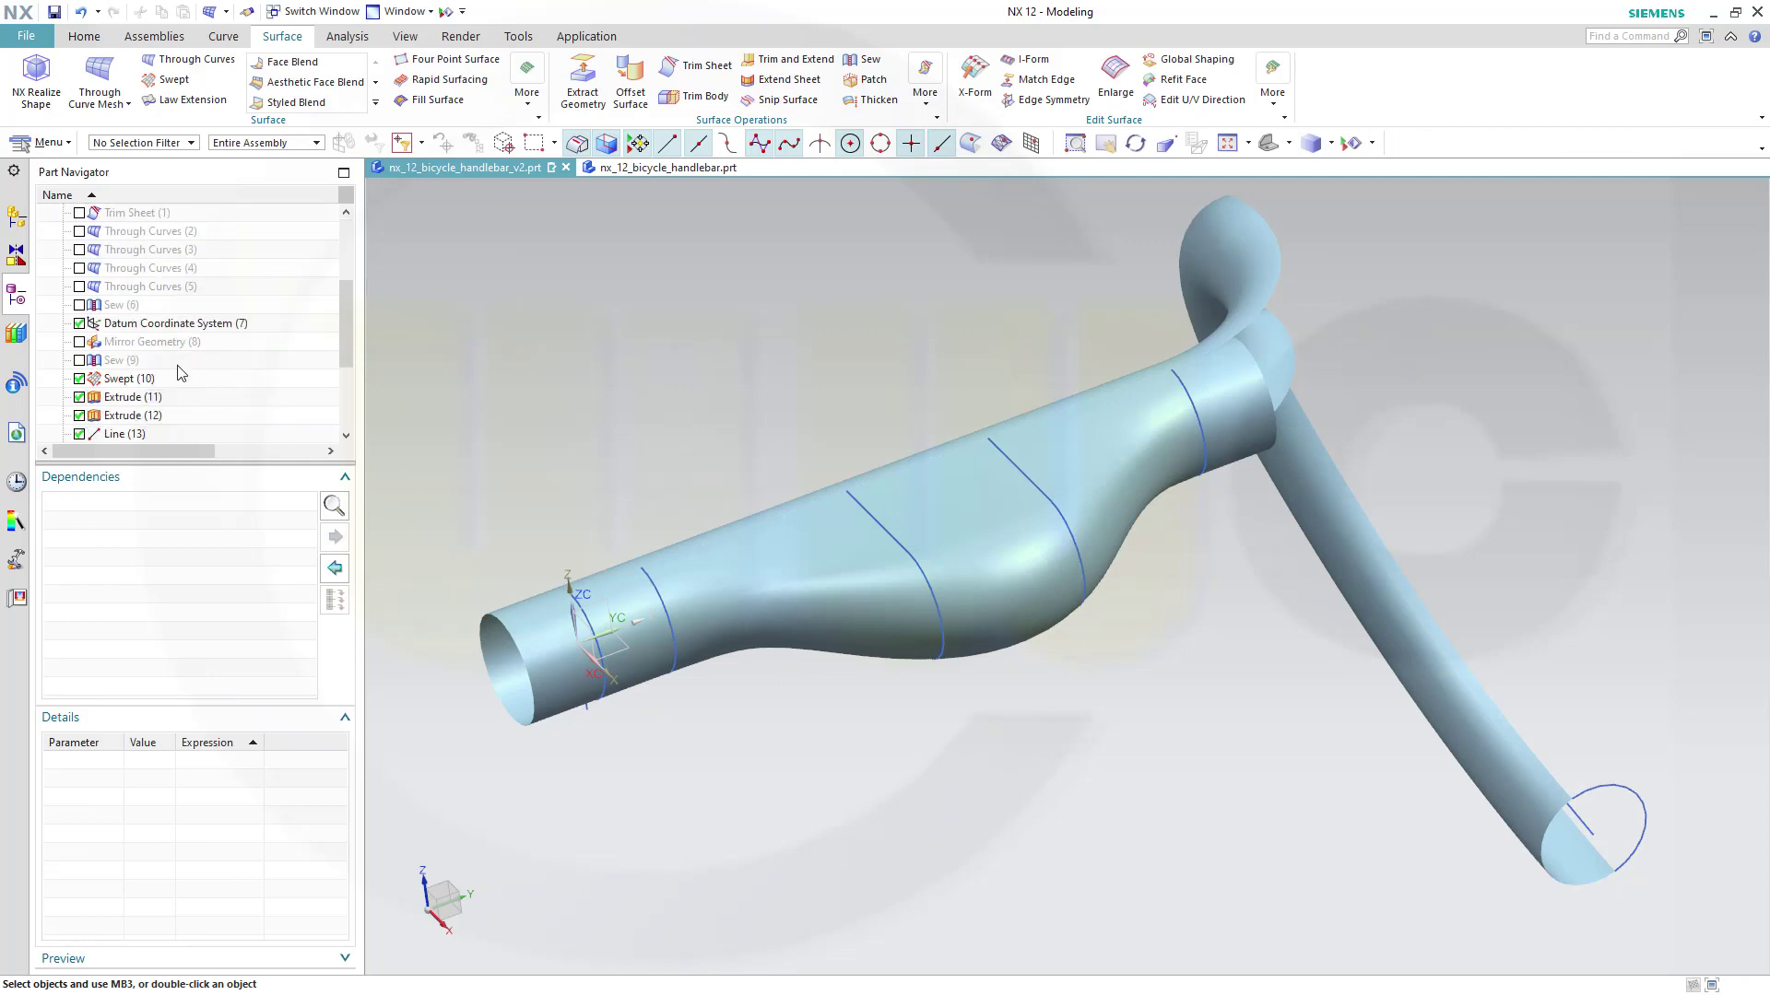
{"action": "right_click", "coordinate": [133, 403]}
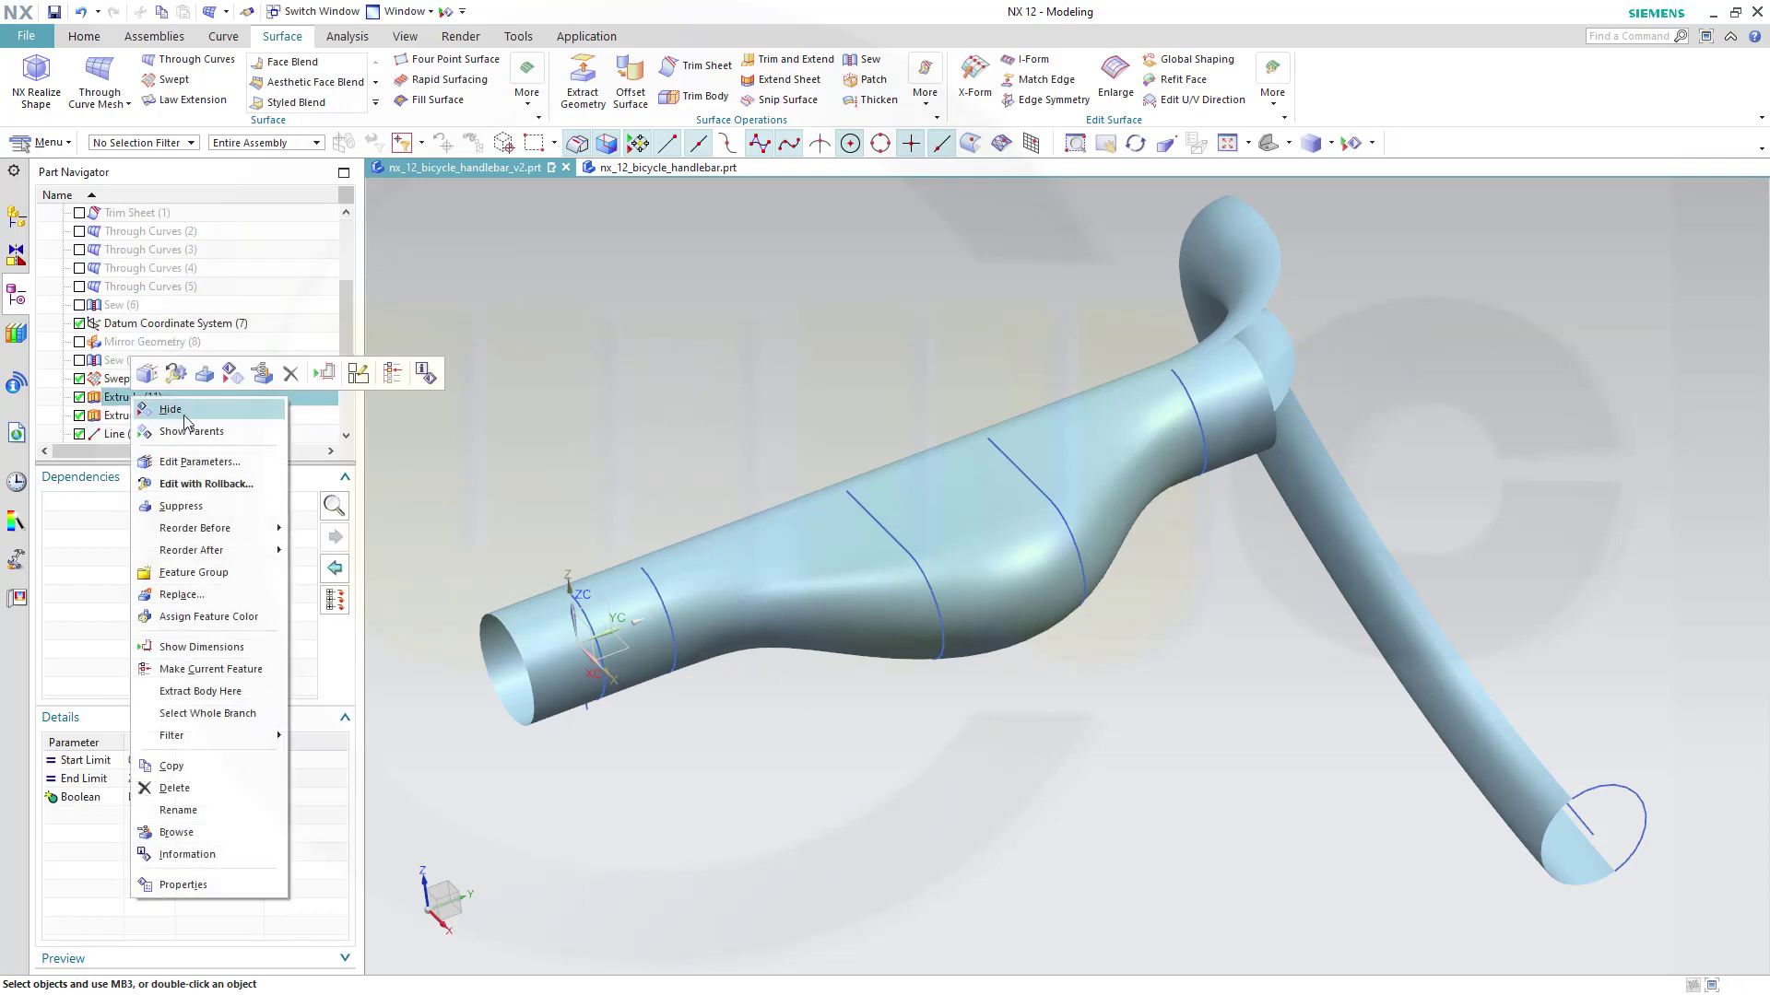
{"action": "left_click", "coordinate": [186, 412]}
{"action": "right_click", "coordinate": [155, 419]}
{"action": "left_click", "coordinate": [190, 432]}
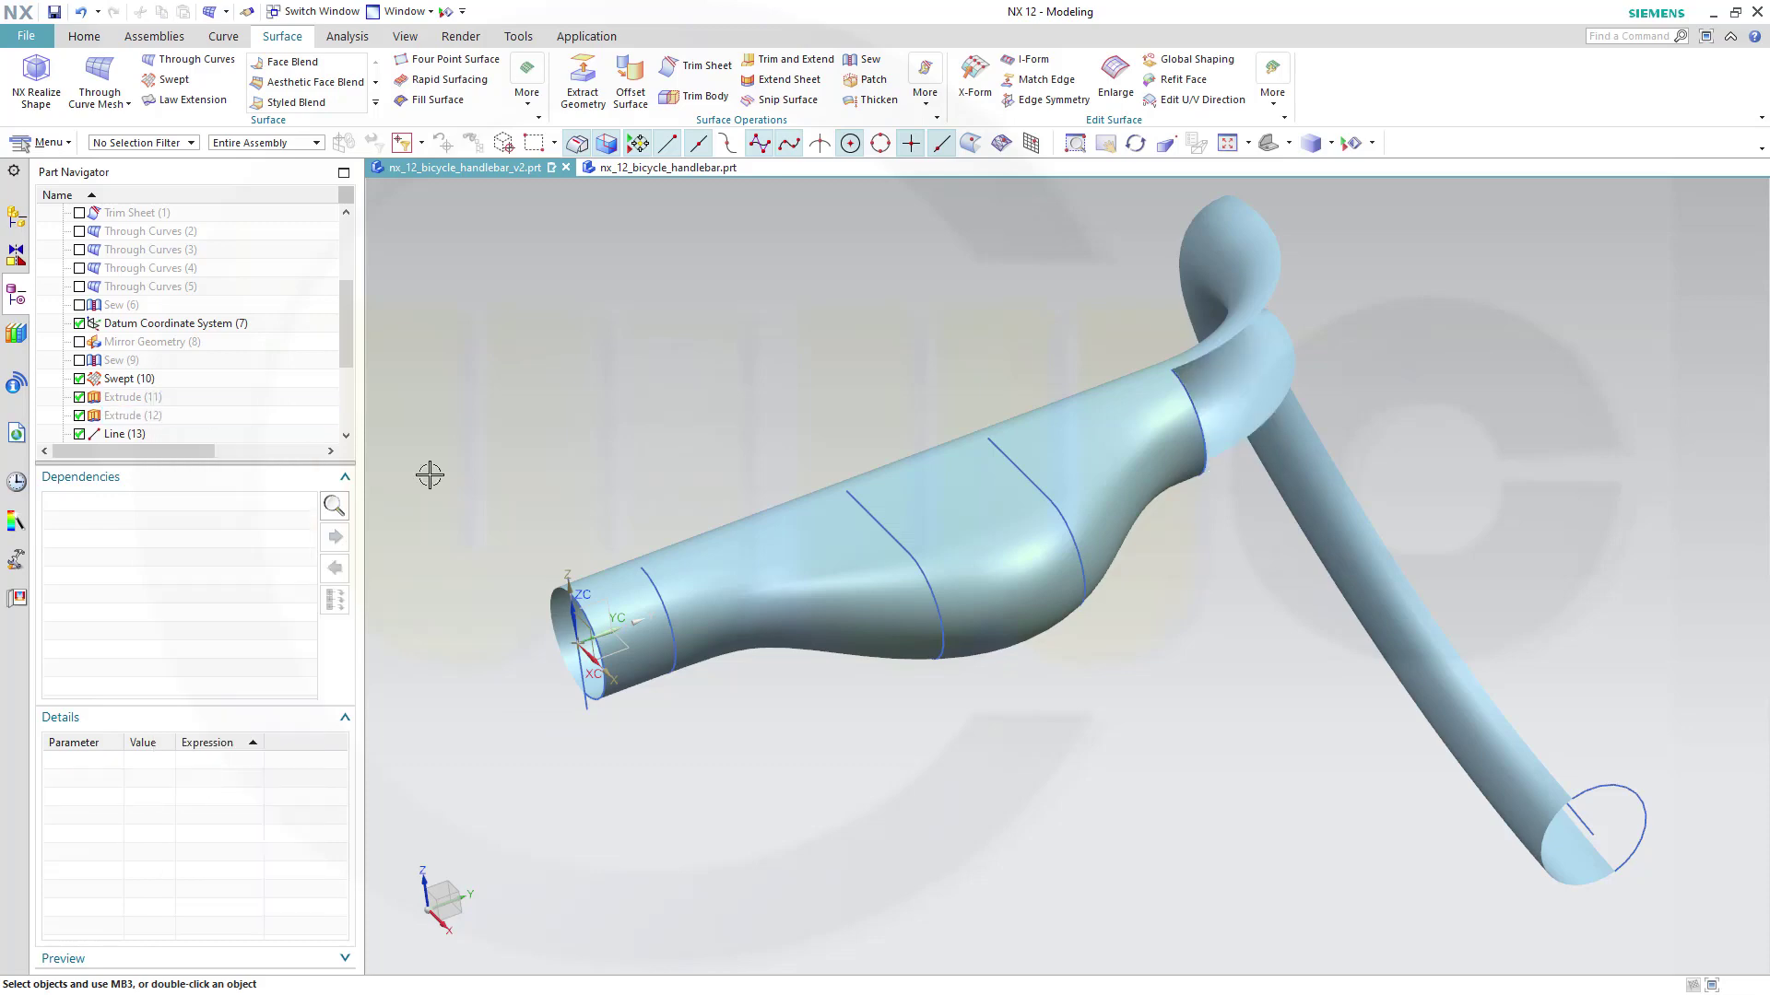
{"action": "middle_click_drag", "start_coordinate": [962, 709], "coordinate": [1048, 601]}
{"action": "scroll", "coordinate": [877, 651], "scroll_direction": "up", "scroll_amount": 5}
{"action": "scroll", "coordinate": [877, 651], "scroll_direction": "down", "scroll_amount": 5}
Start a Swept surface and hide the Trim Sheet (15) tube body to expose the curves
{"action": "left_click", "coordinate": [166, 79]}
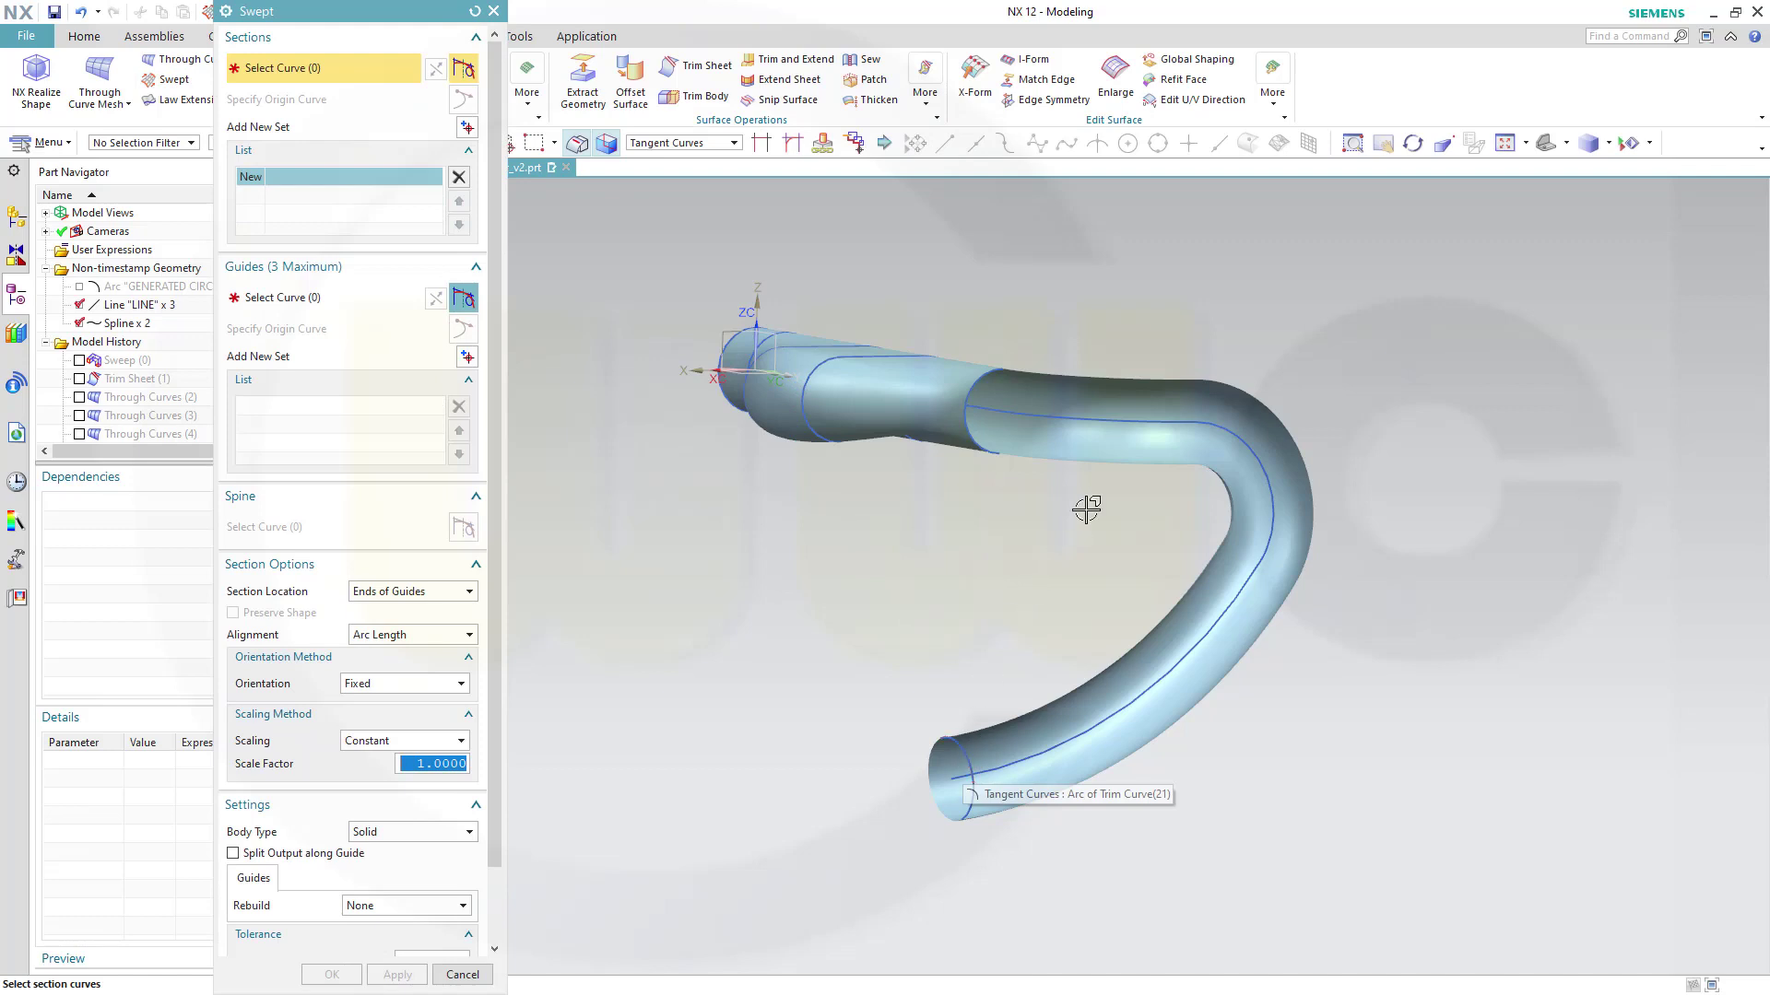
{"action": "right_click", "coordinate": [1063, 440]}
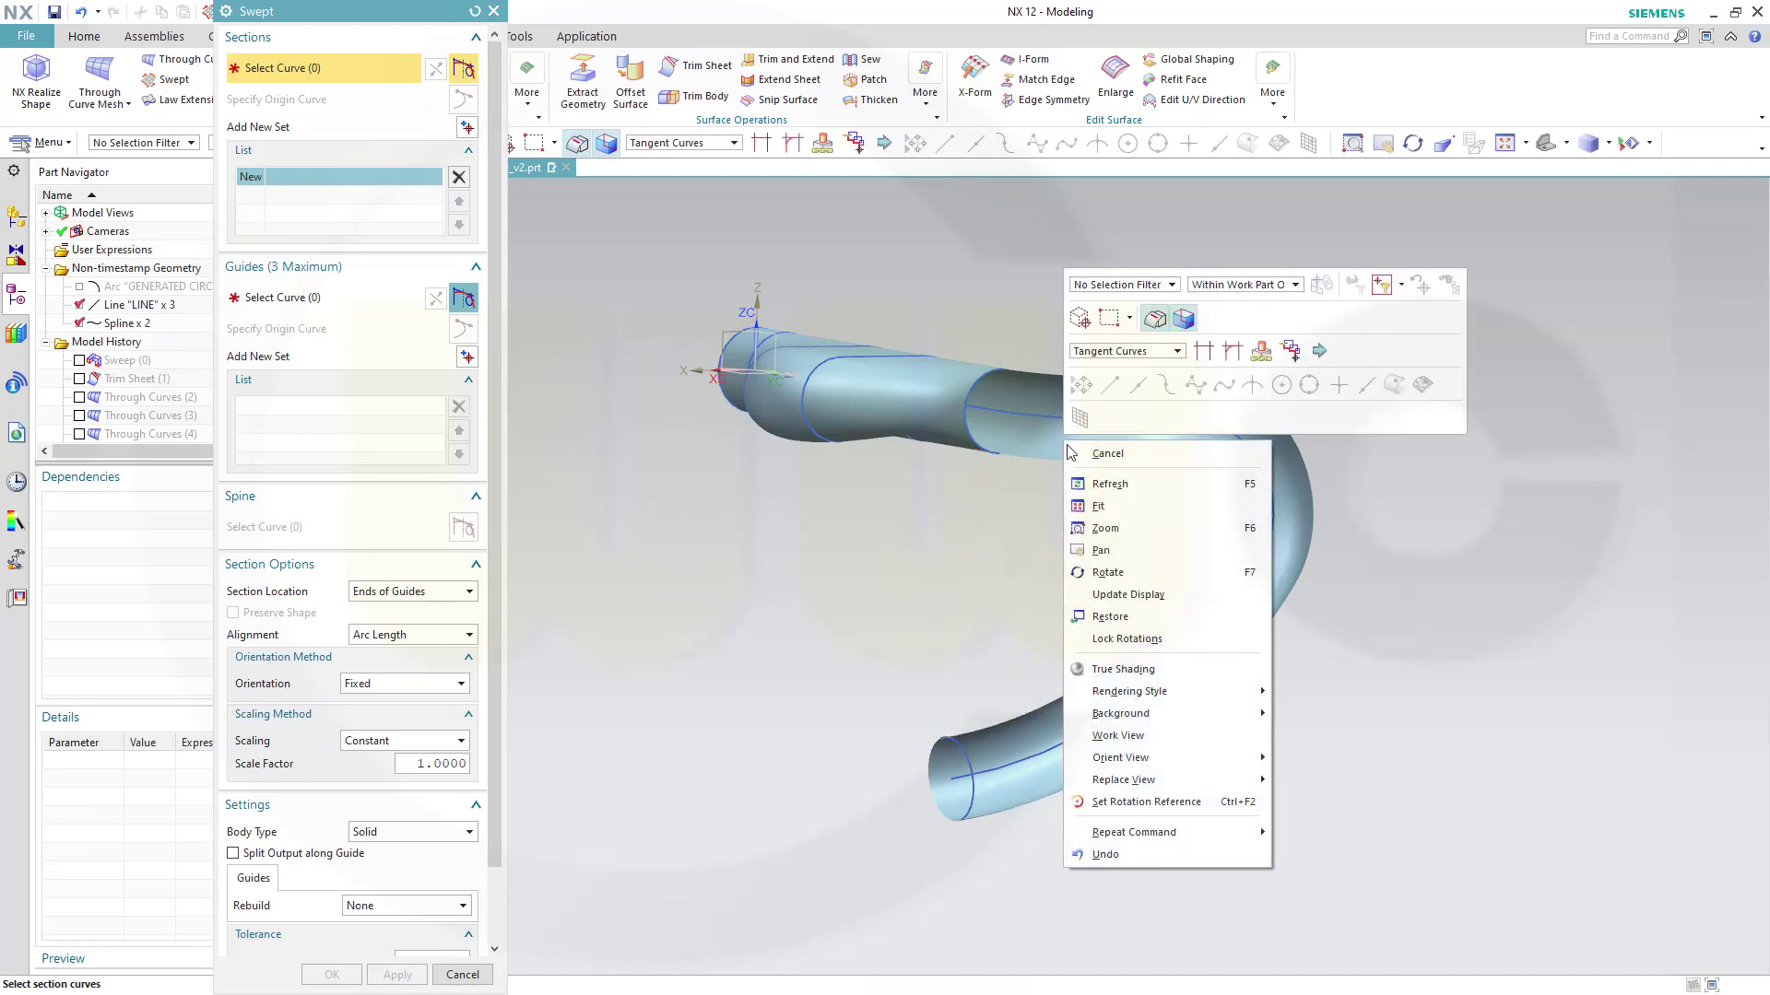
{"action": "key", "text": "Escape"}
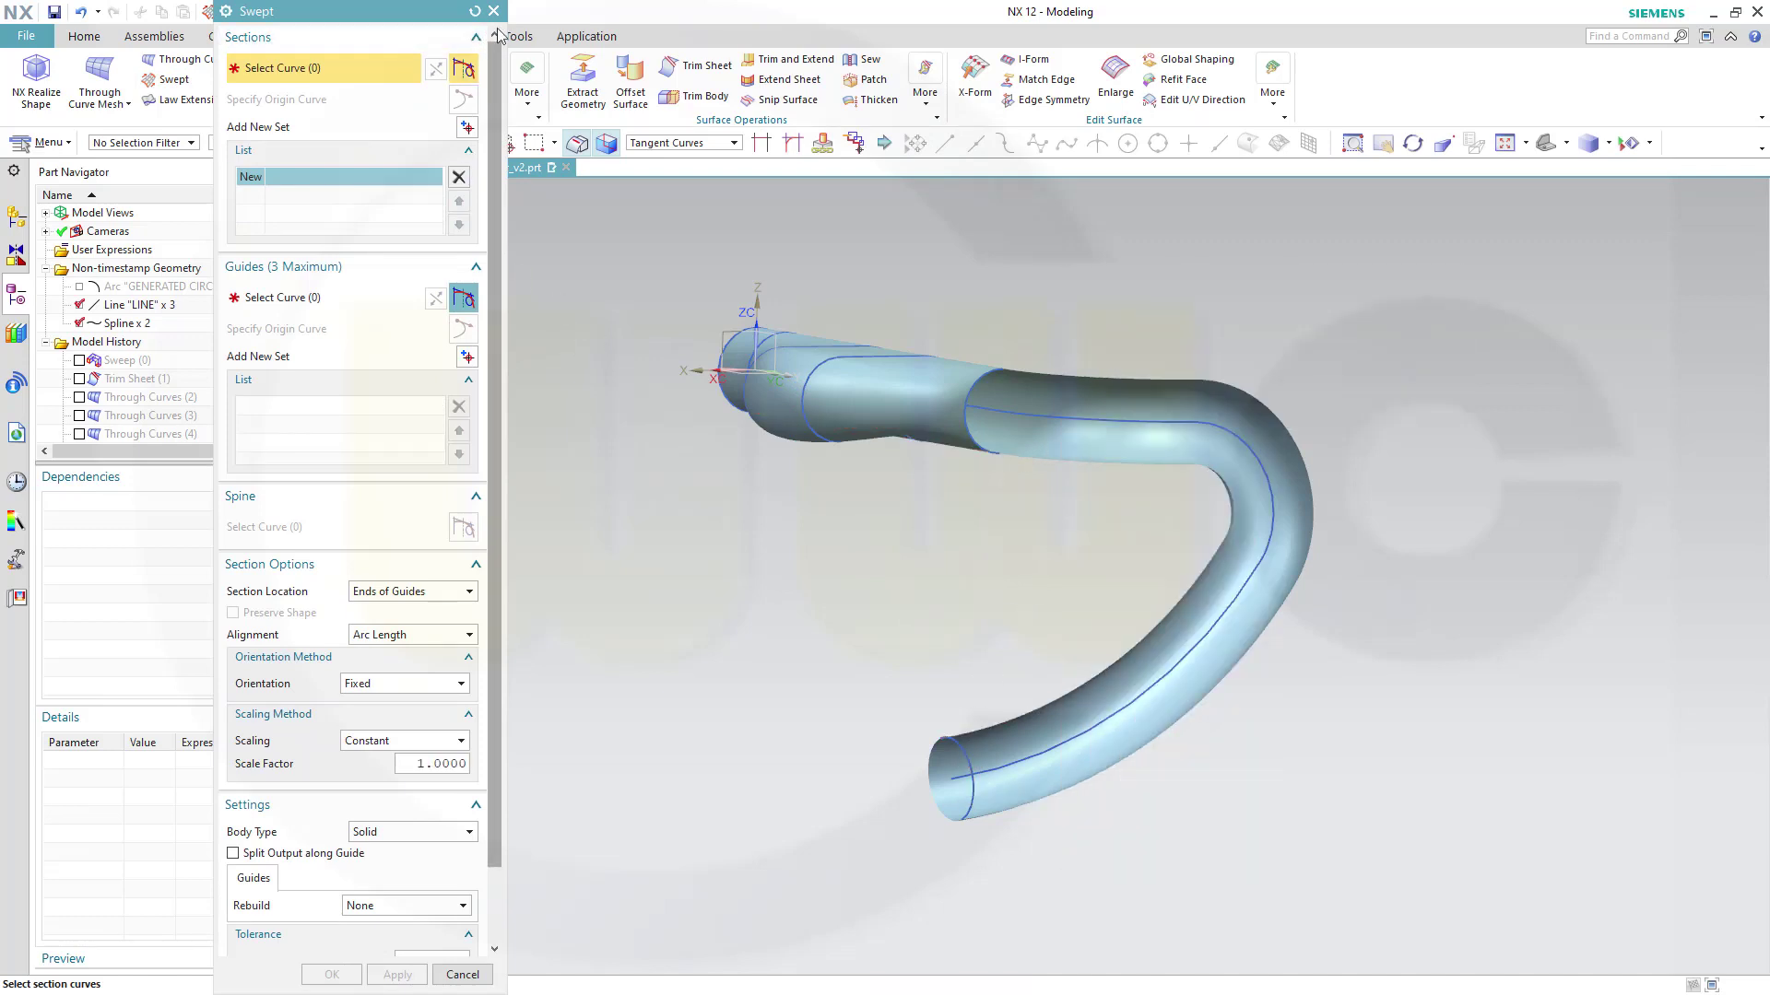
{"action": "scroll", "coordinate": [199, 382], "scroll_direction": "down", "scroll_amount": 3}
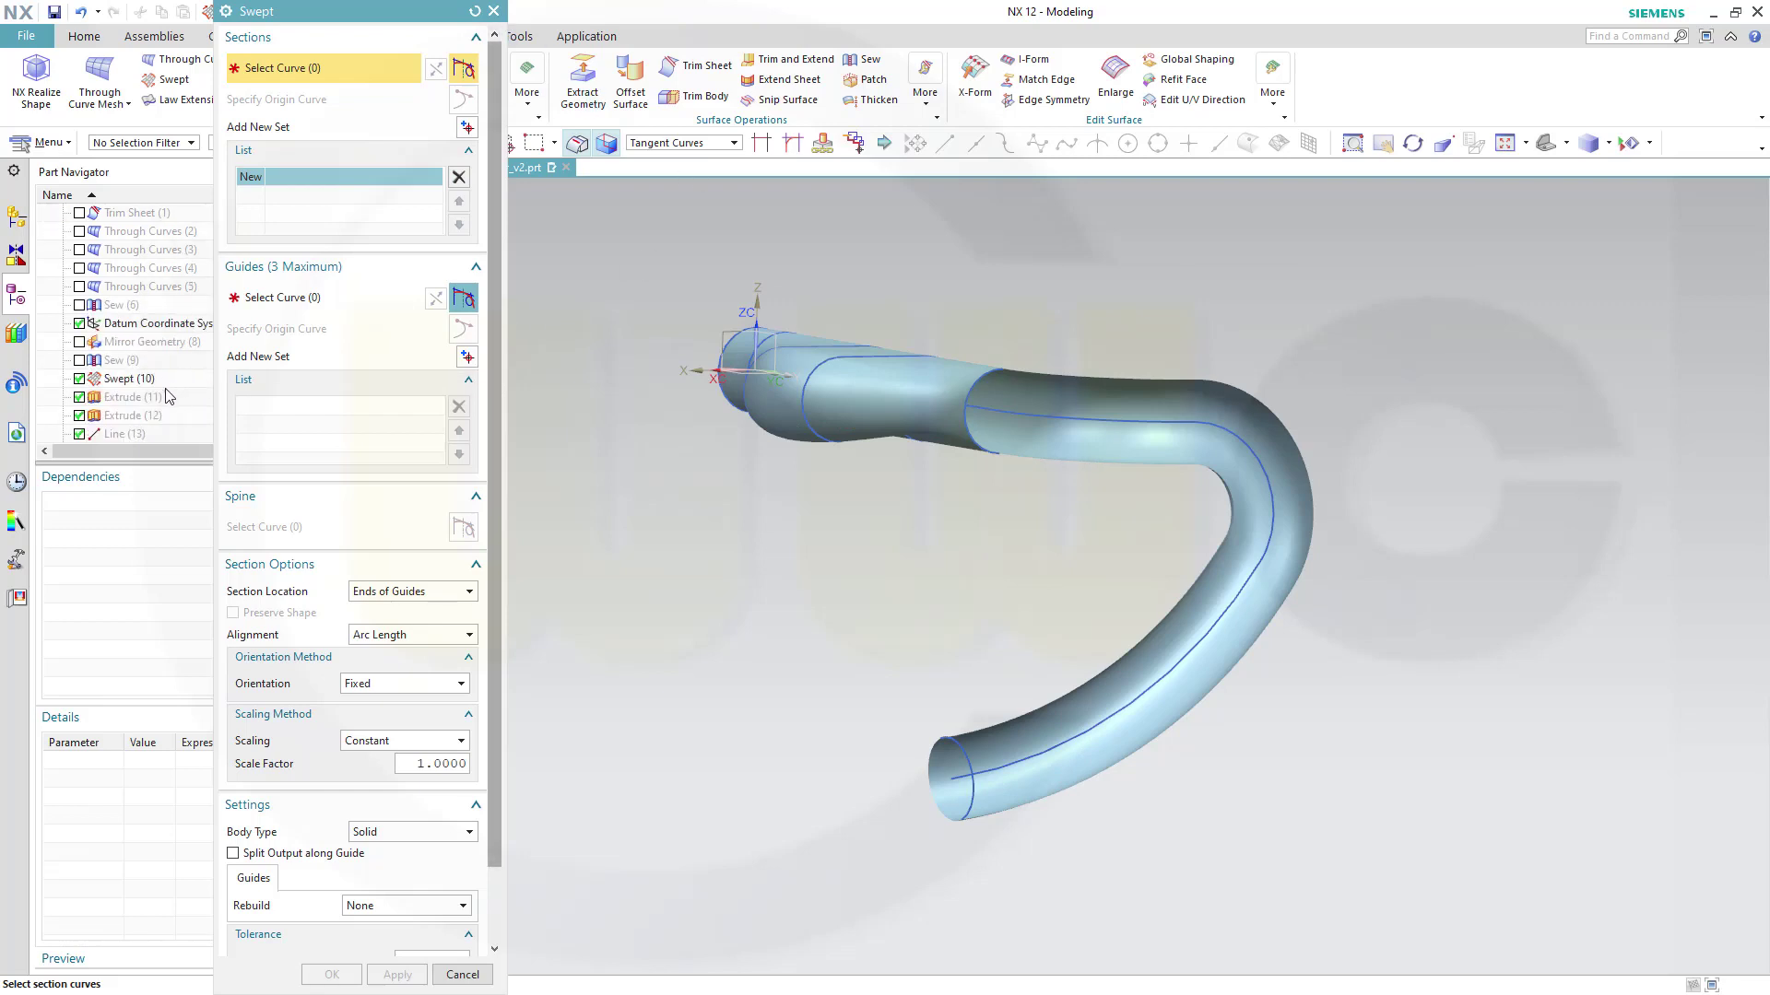
{"action": "scroll", "coordinate": [169, 396], "scroll_direction": "down", "scroll_amount": 2}
{"action": "scroll", "coordinate": [178, 396], "scroll_direction": "down", "scroll_amount": 1}
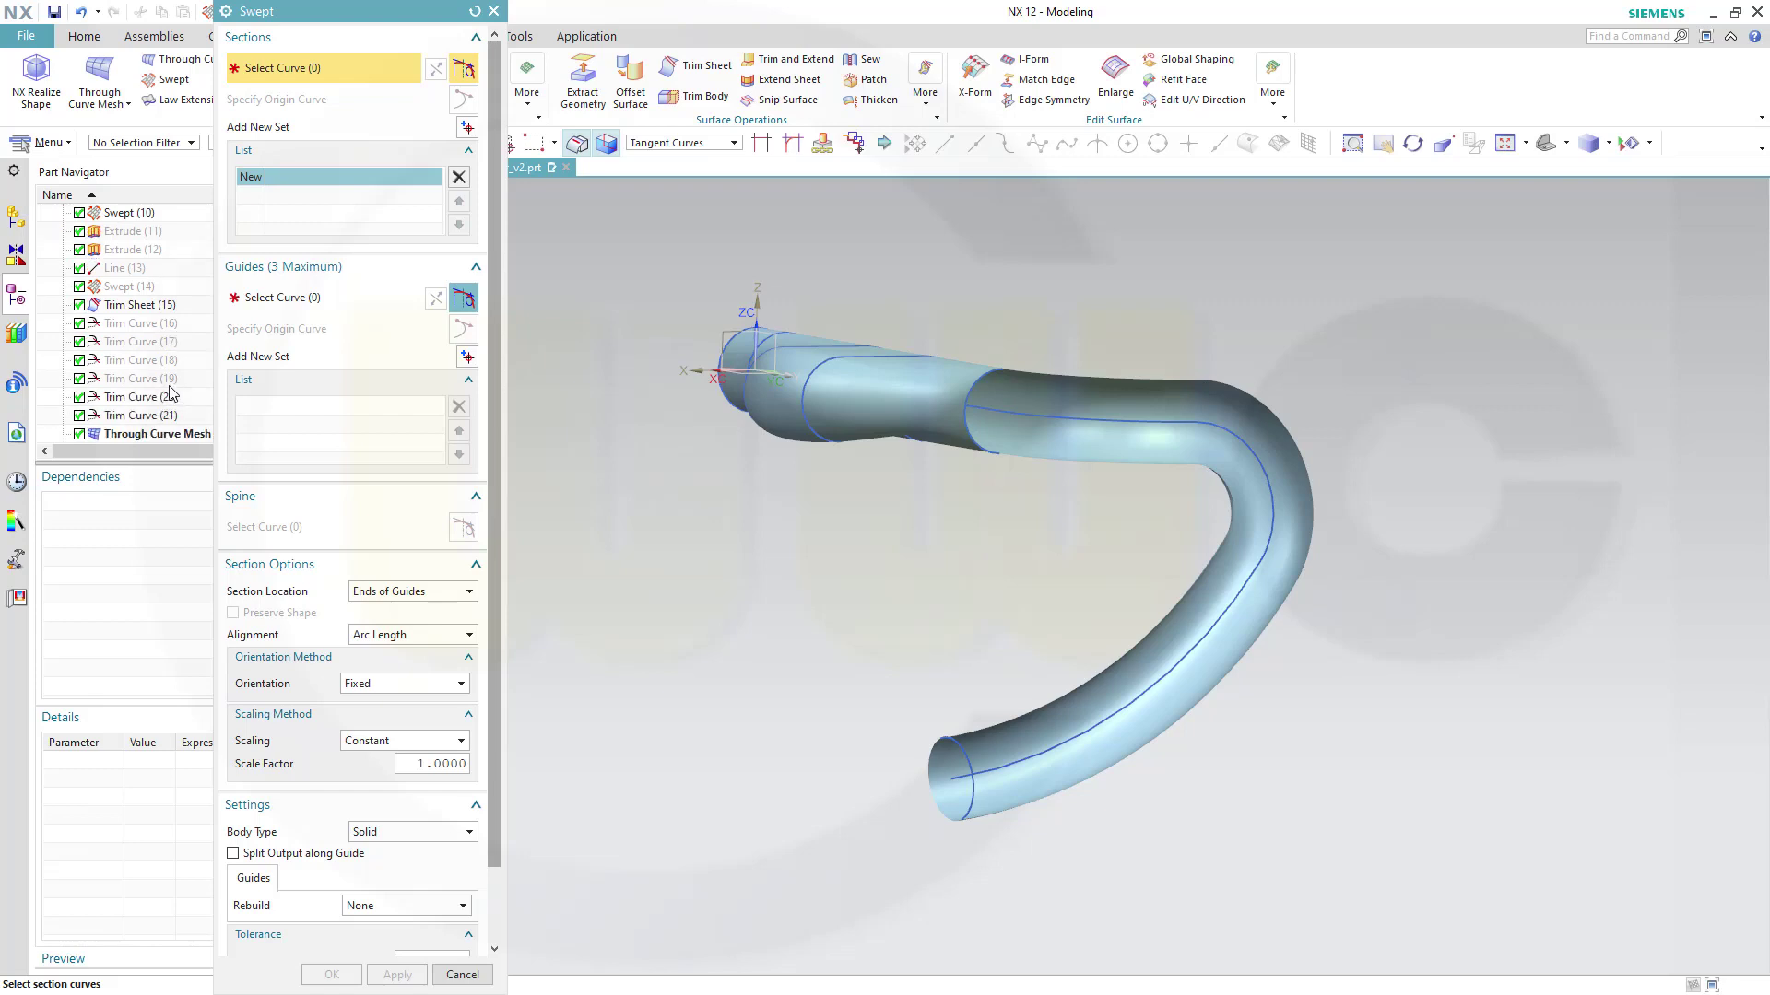
{"action": "right_click", "coordinate": [133, 312]}
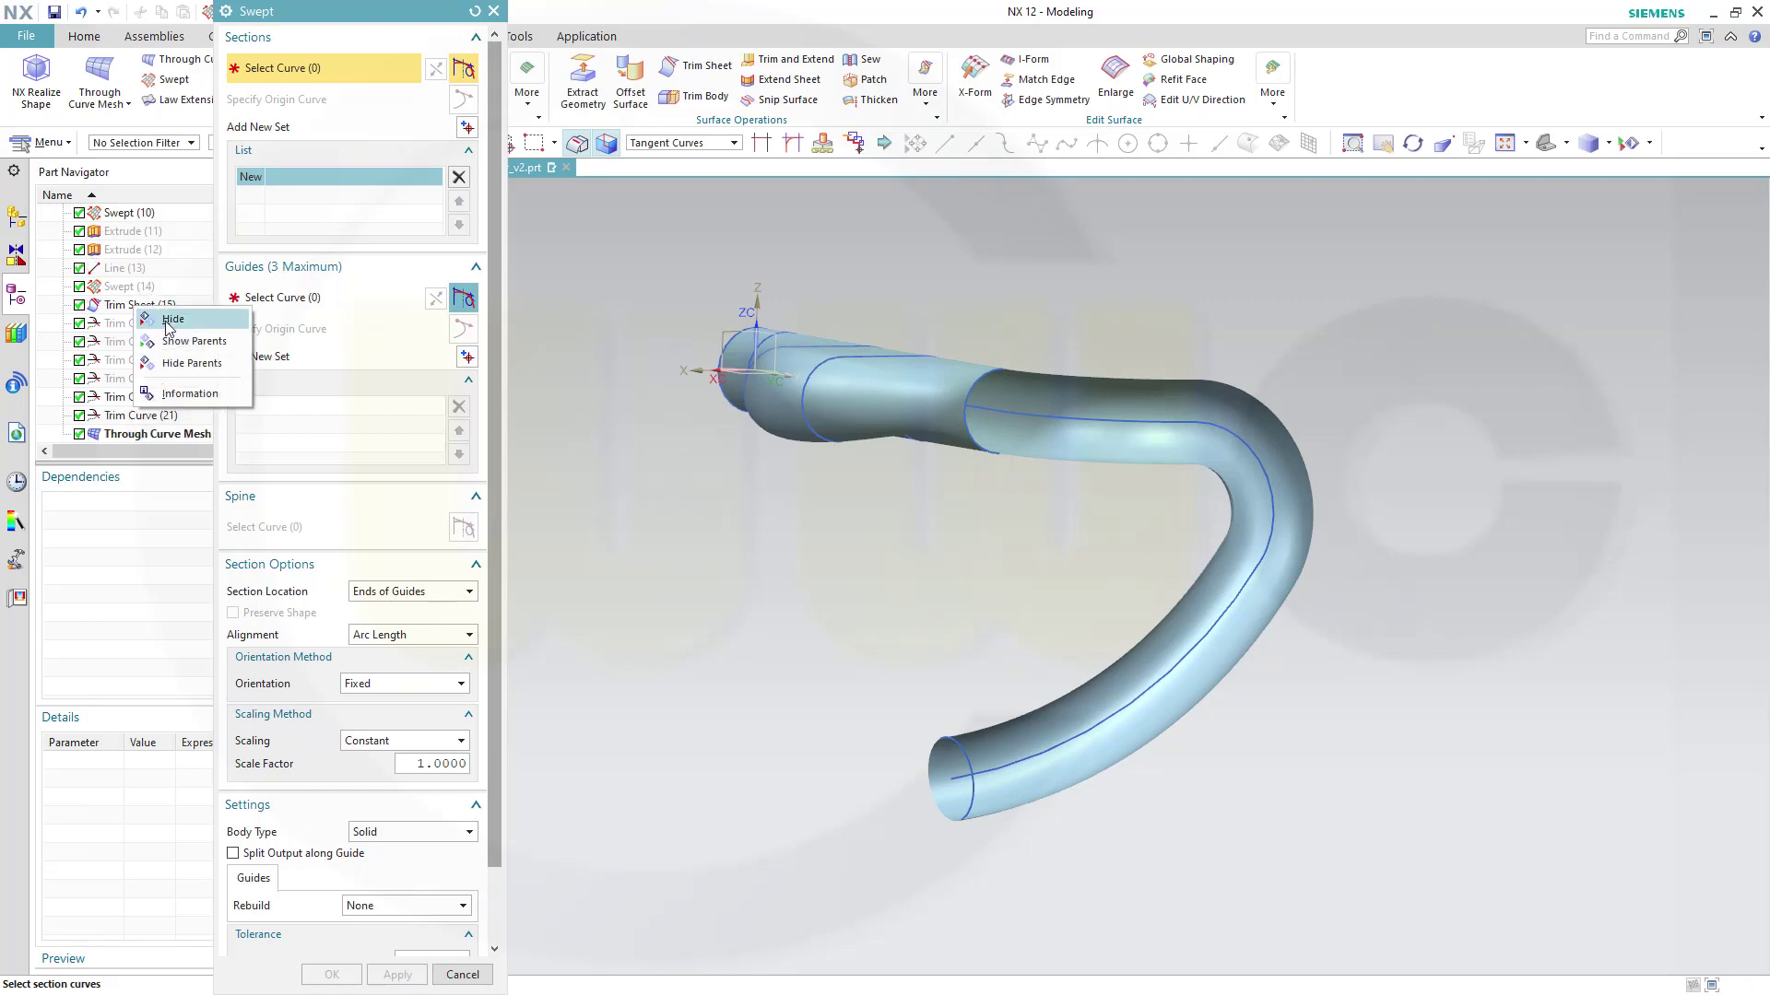
{"action": "left_click", "coordinate": [171, 321]}
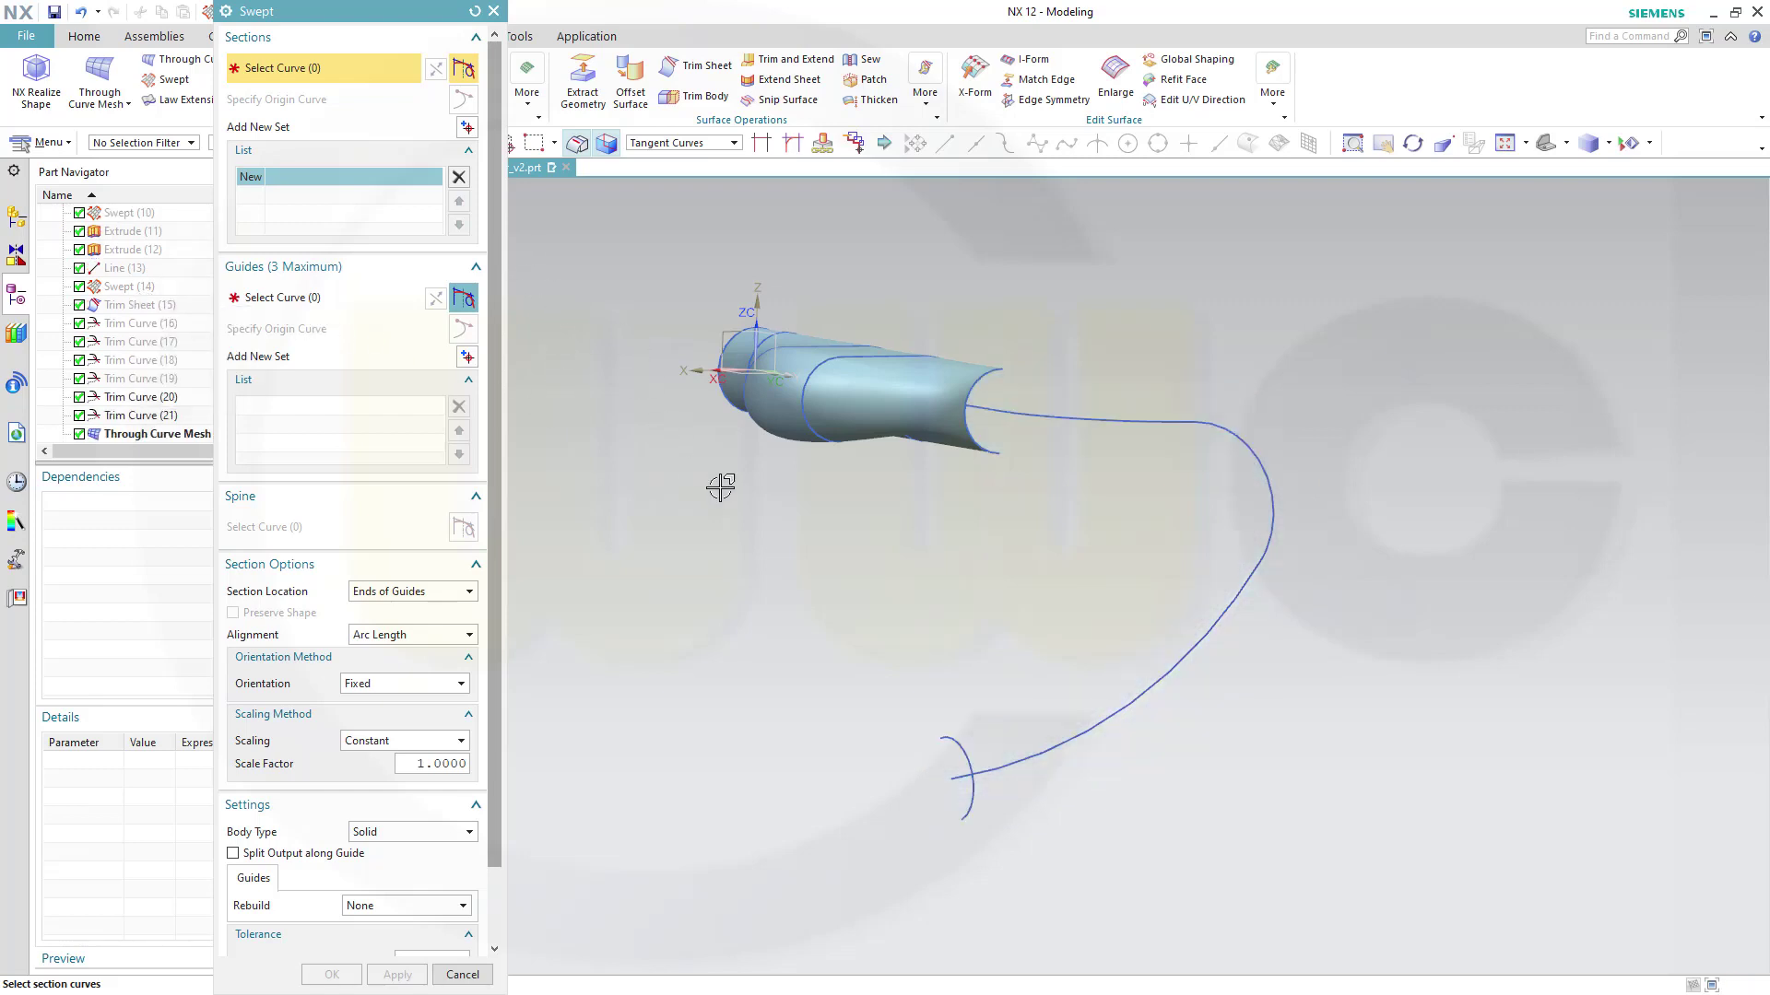
Set the tube's open-end arc as Section 1 and the drop-tip arc as Section 2
{"action": "left_click", "coordinate": [999, 446]}
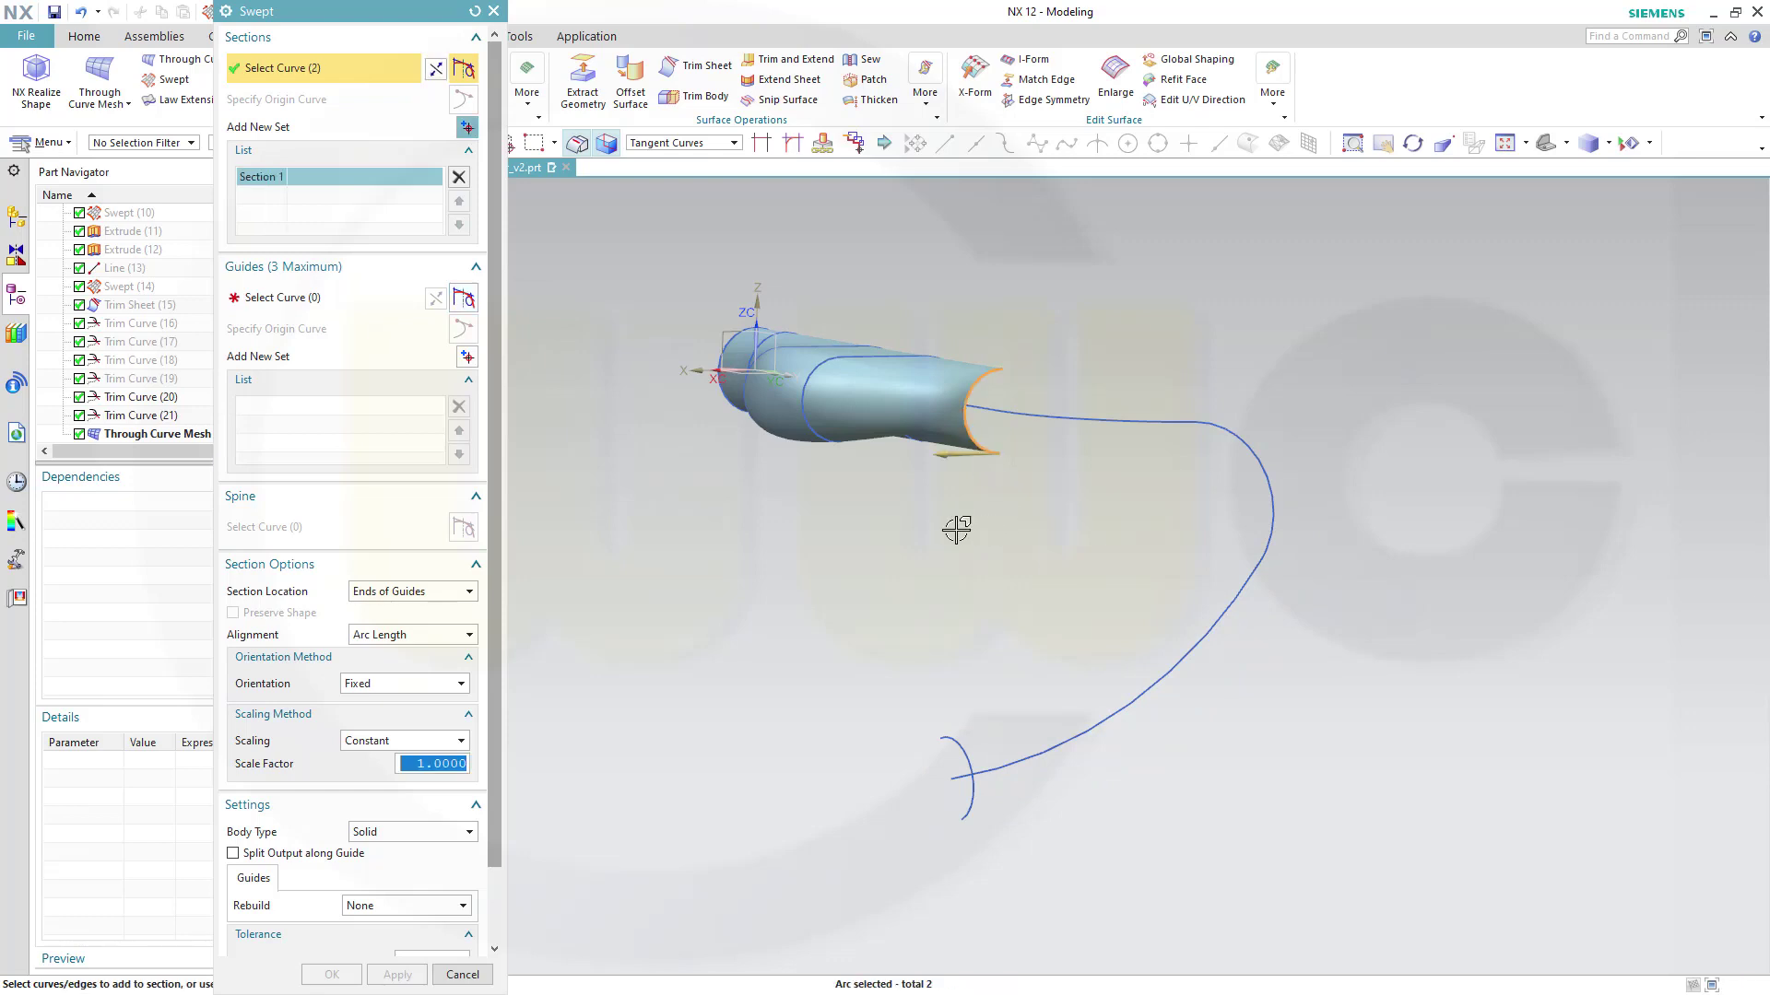
{"action": "left_click", "coordinate": [467, 126]}
{"action": "left_click", "coordinate": [959, 740]}
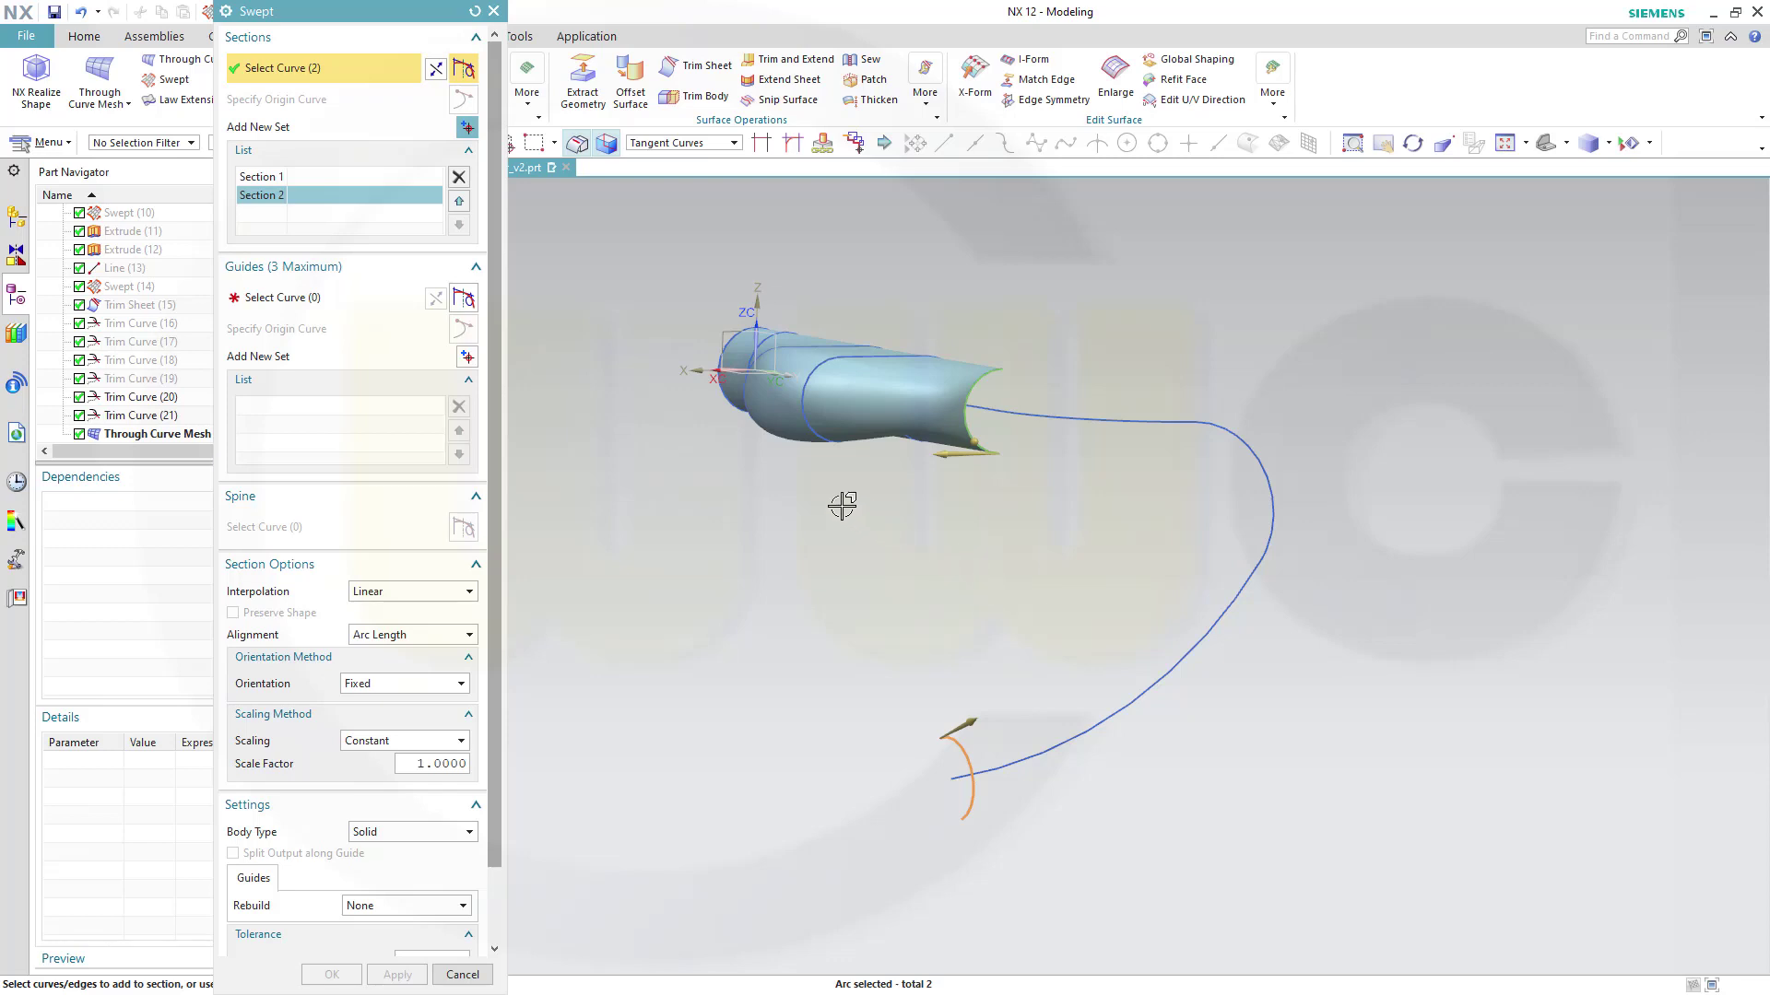
{"action": "mouse_move", "coordinate": [829, 530]}
{"action": "middle_mouse_down"}
{"action": "mouse_move", "coordinate": [798, 545]}
{"action": "mouse_move", "coordinate": [901, 532]}
{"action": "mouse_move", "coordinate": [853, 541]}
{"action": "middle_mouse_up"}
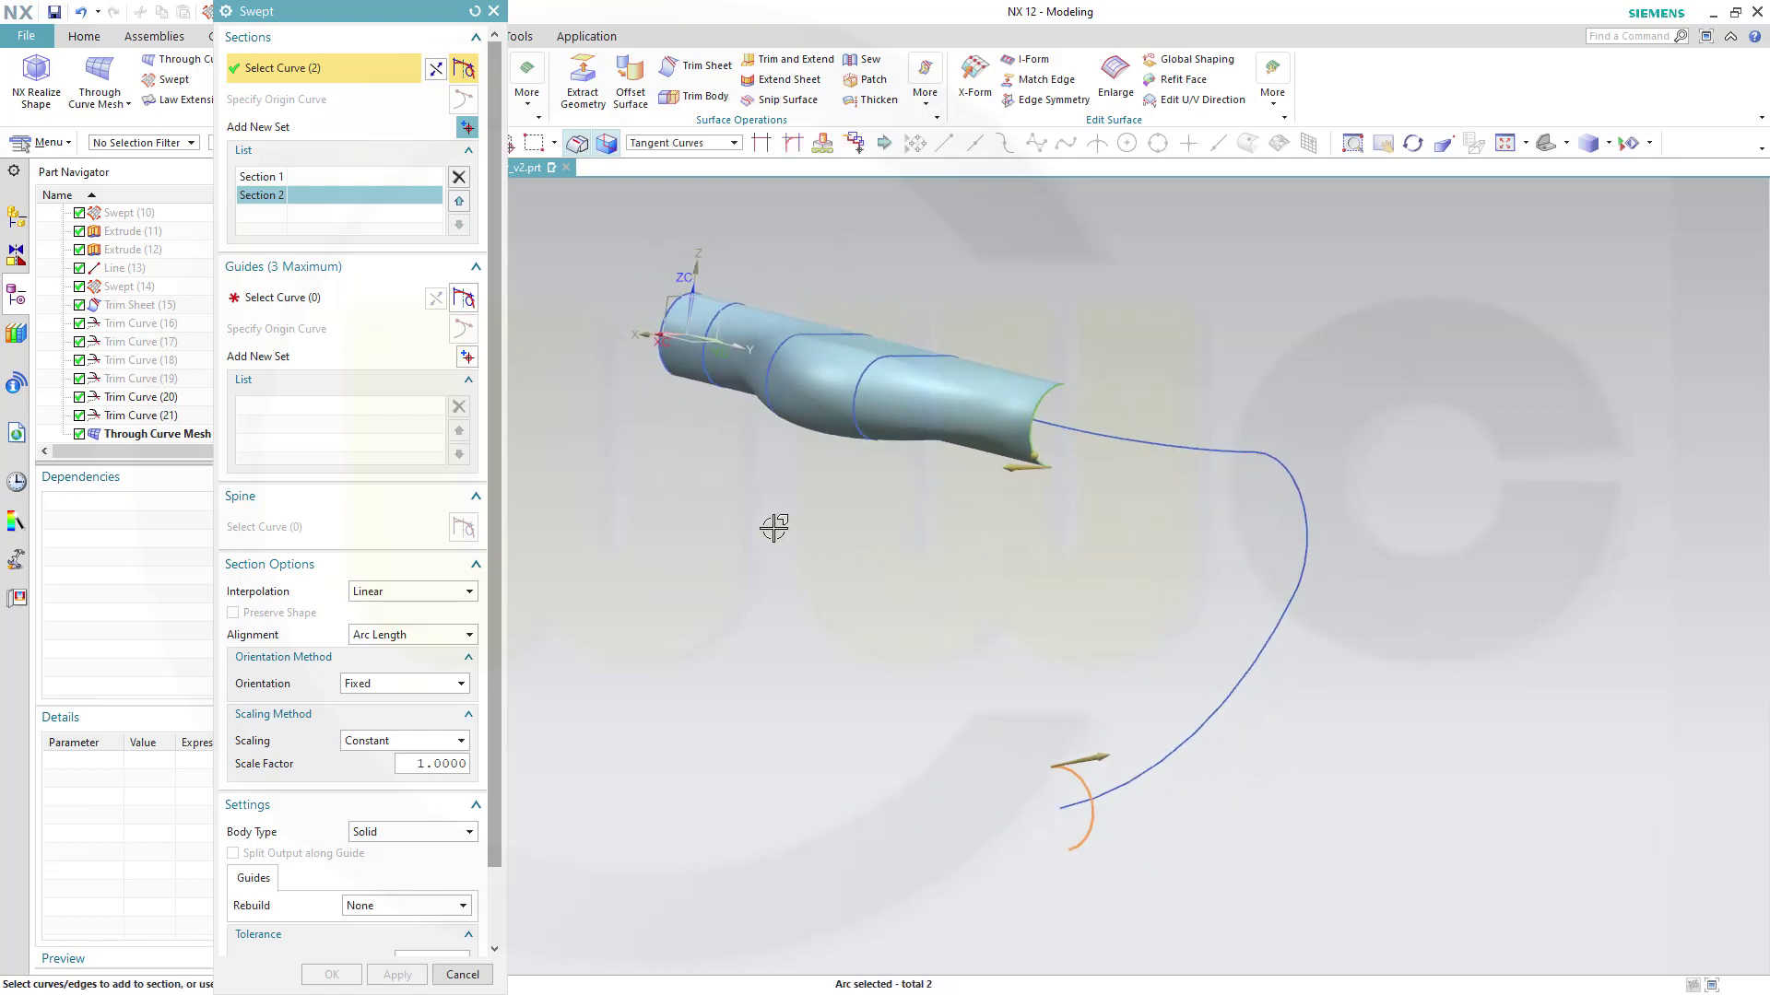
Use the tube's lower and top edges as Guides 1 and 2 and create the sweep as a sheet
{"action": "left_click", "coordinate": [275, 298]}
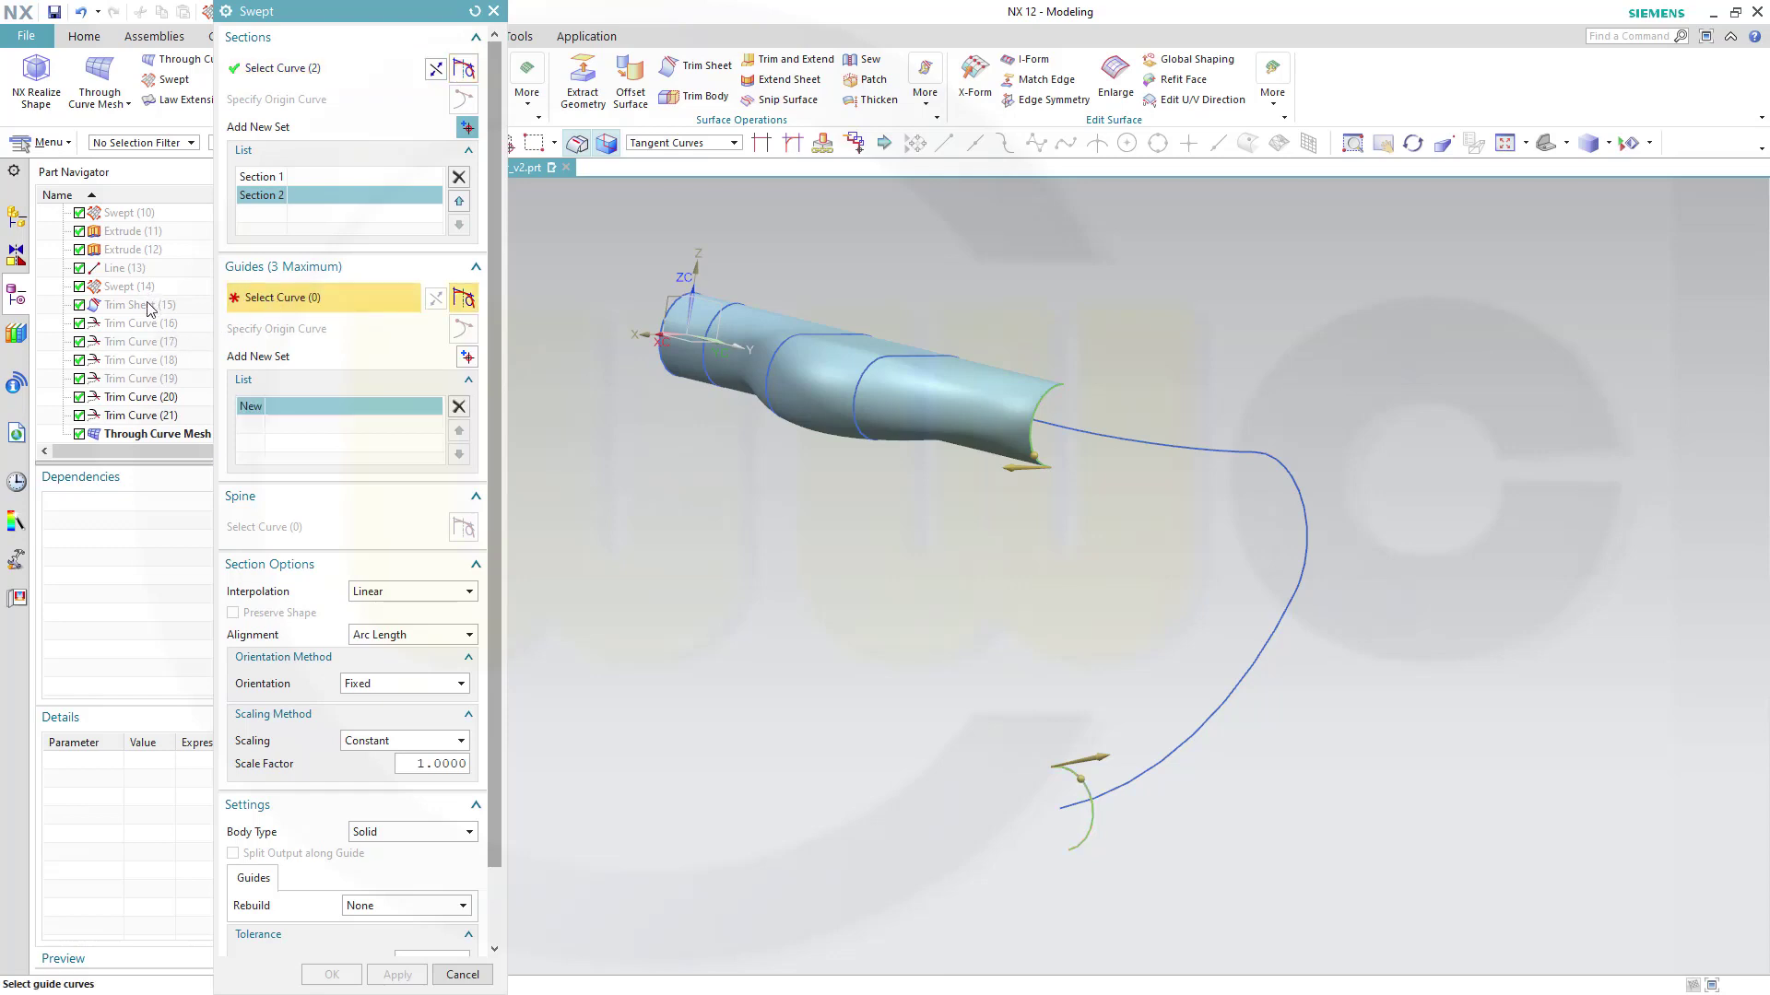
{"action": "left_click", "coordinate": [189, 316]}
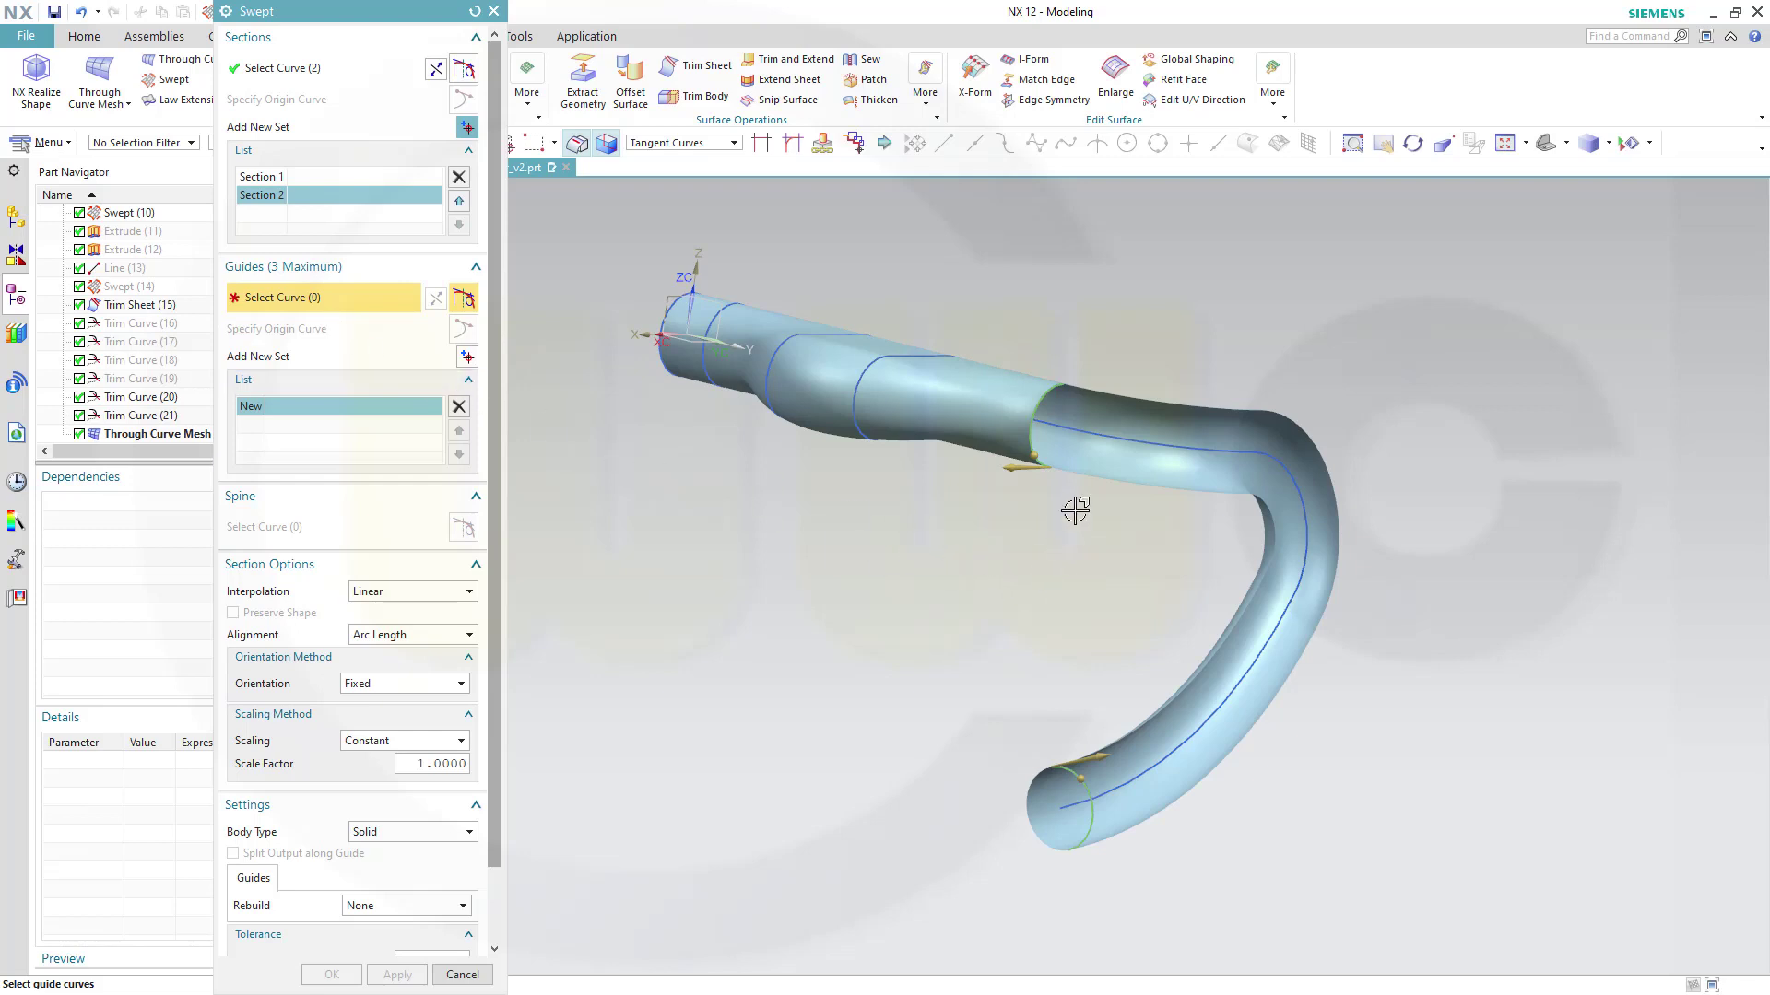
{"action": "left_click", "coordinate": [1077, 475]}
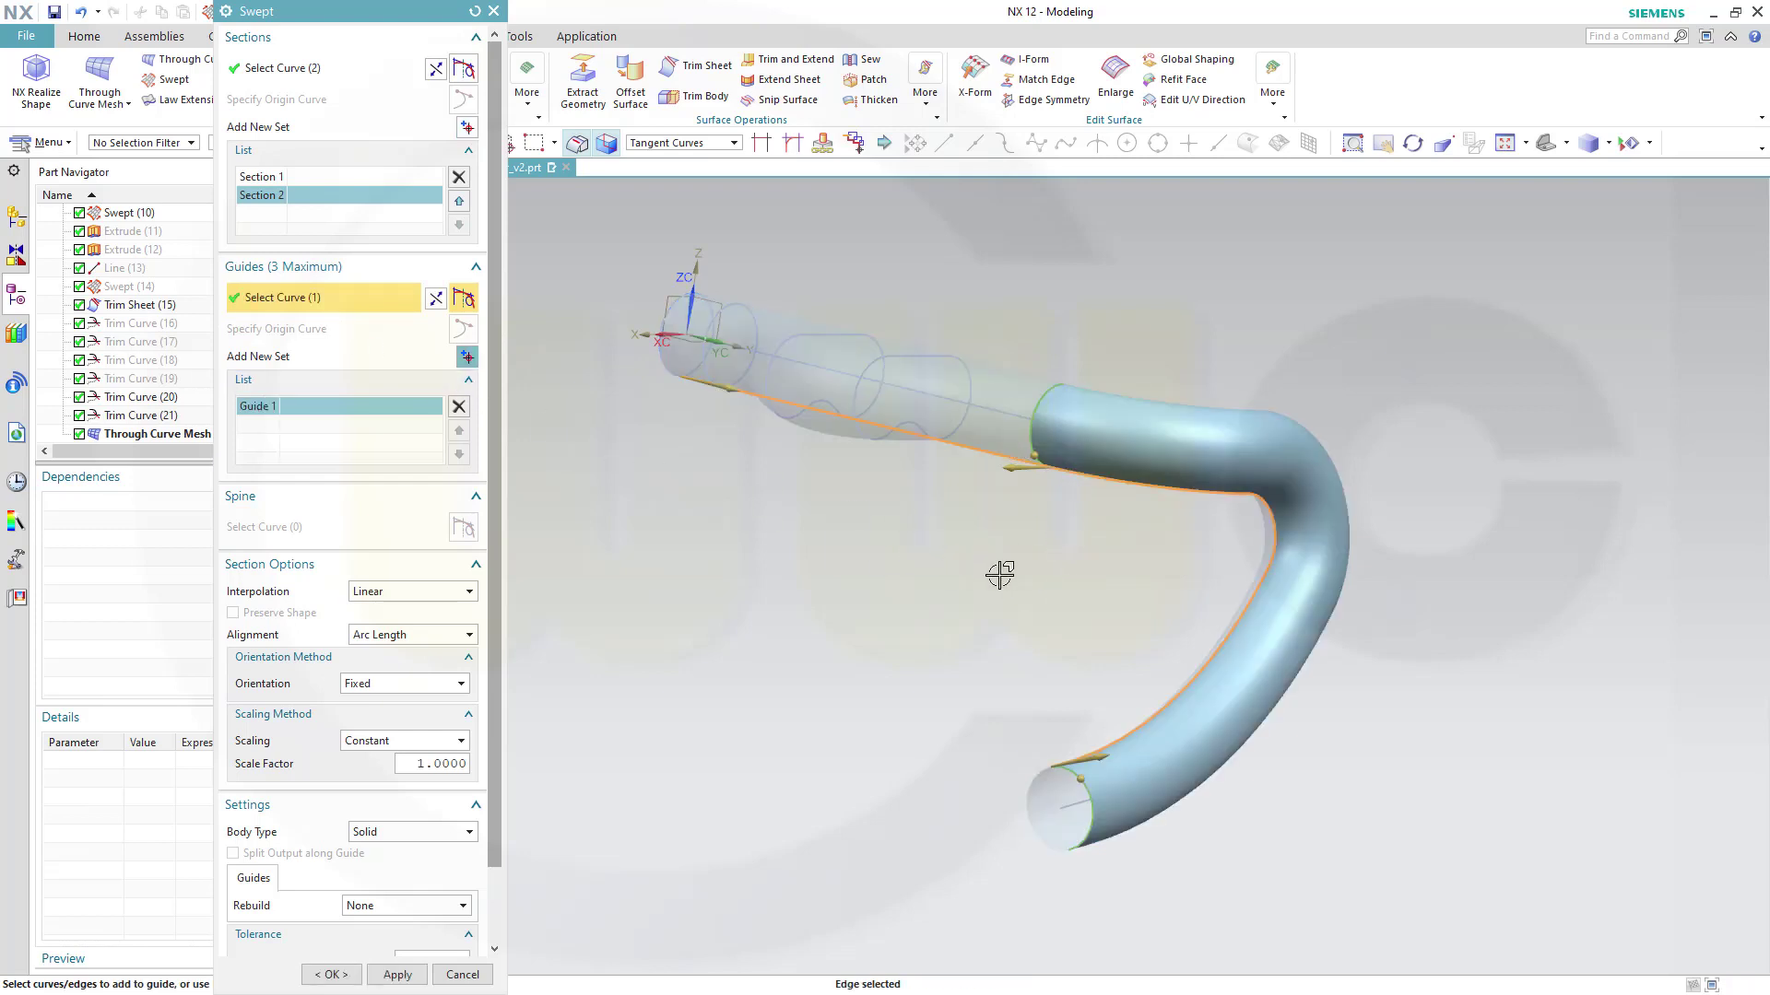
{"action": "middle_click_drag", "start_coordinate": [998, 575], "coordinate": [742, 611]}
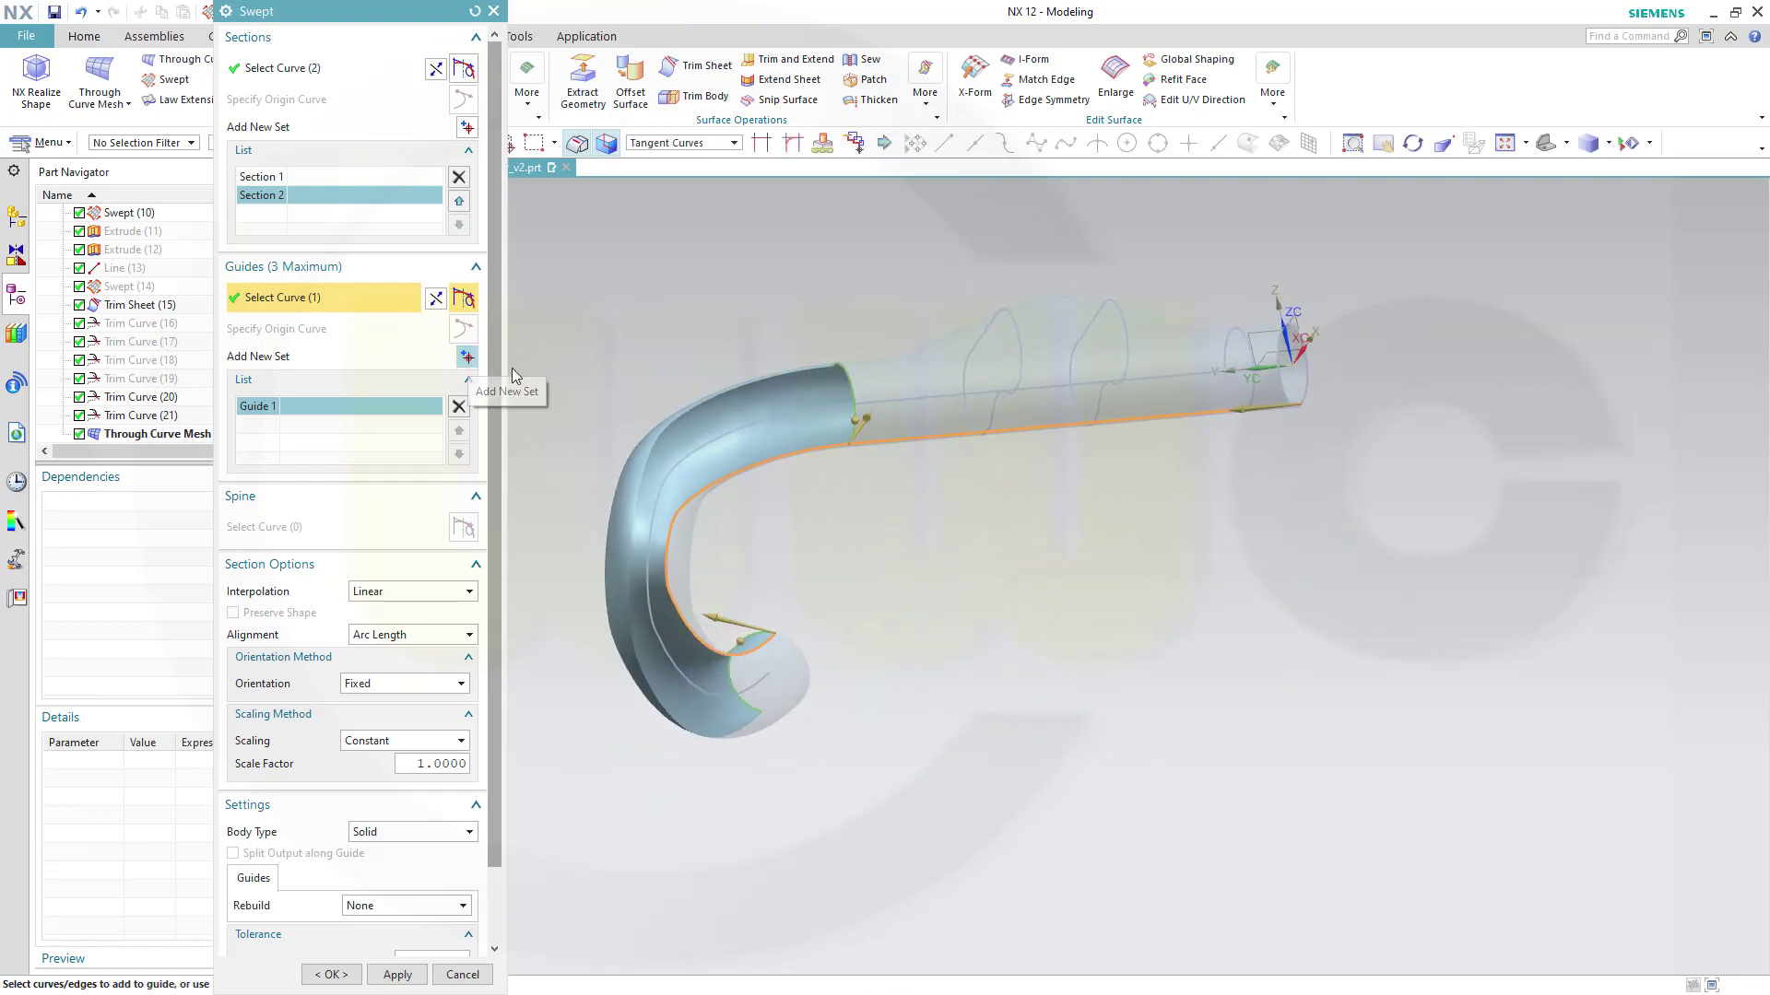
{"action": "left_click", "coordinate": [468, 358]}
{"action": "left_click", "coordinate": [820, 370]}
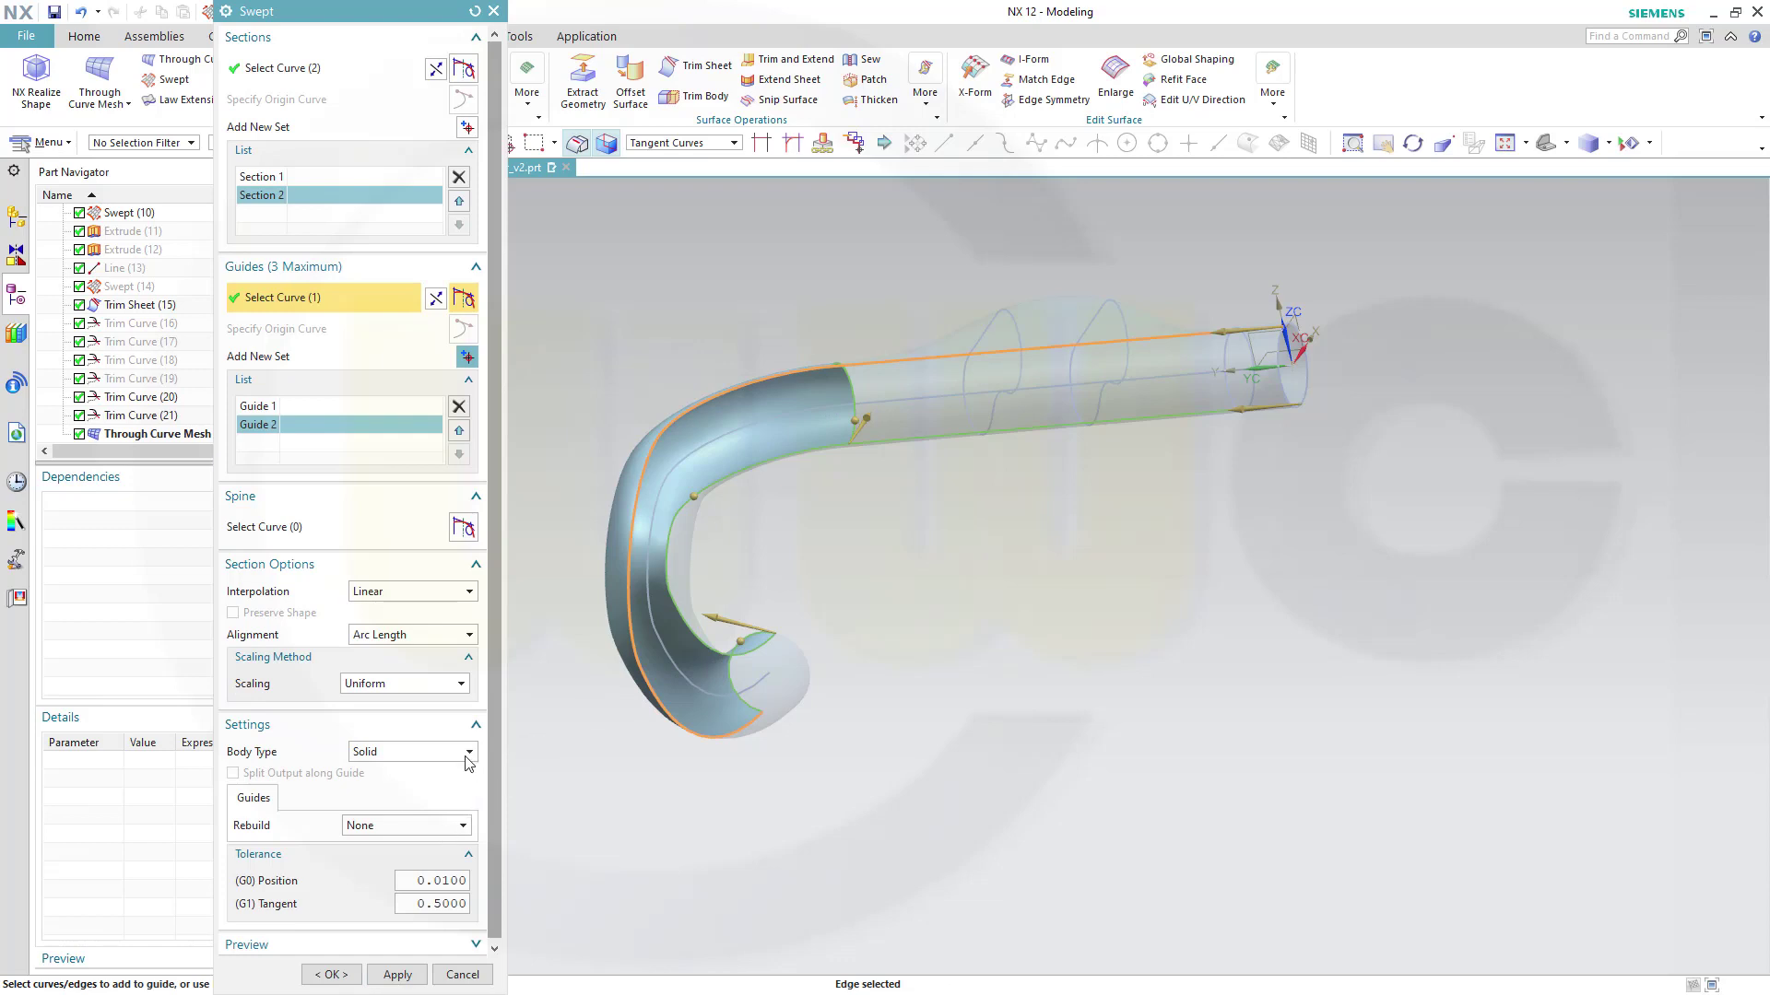
{"action": "left_click", "coordinate": [466, 754]}
{"action": "left_click", "coordinate": [378, 789]}
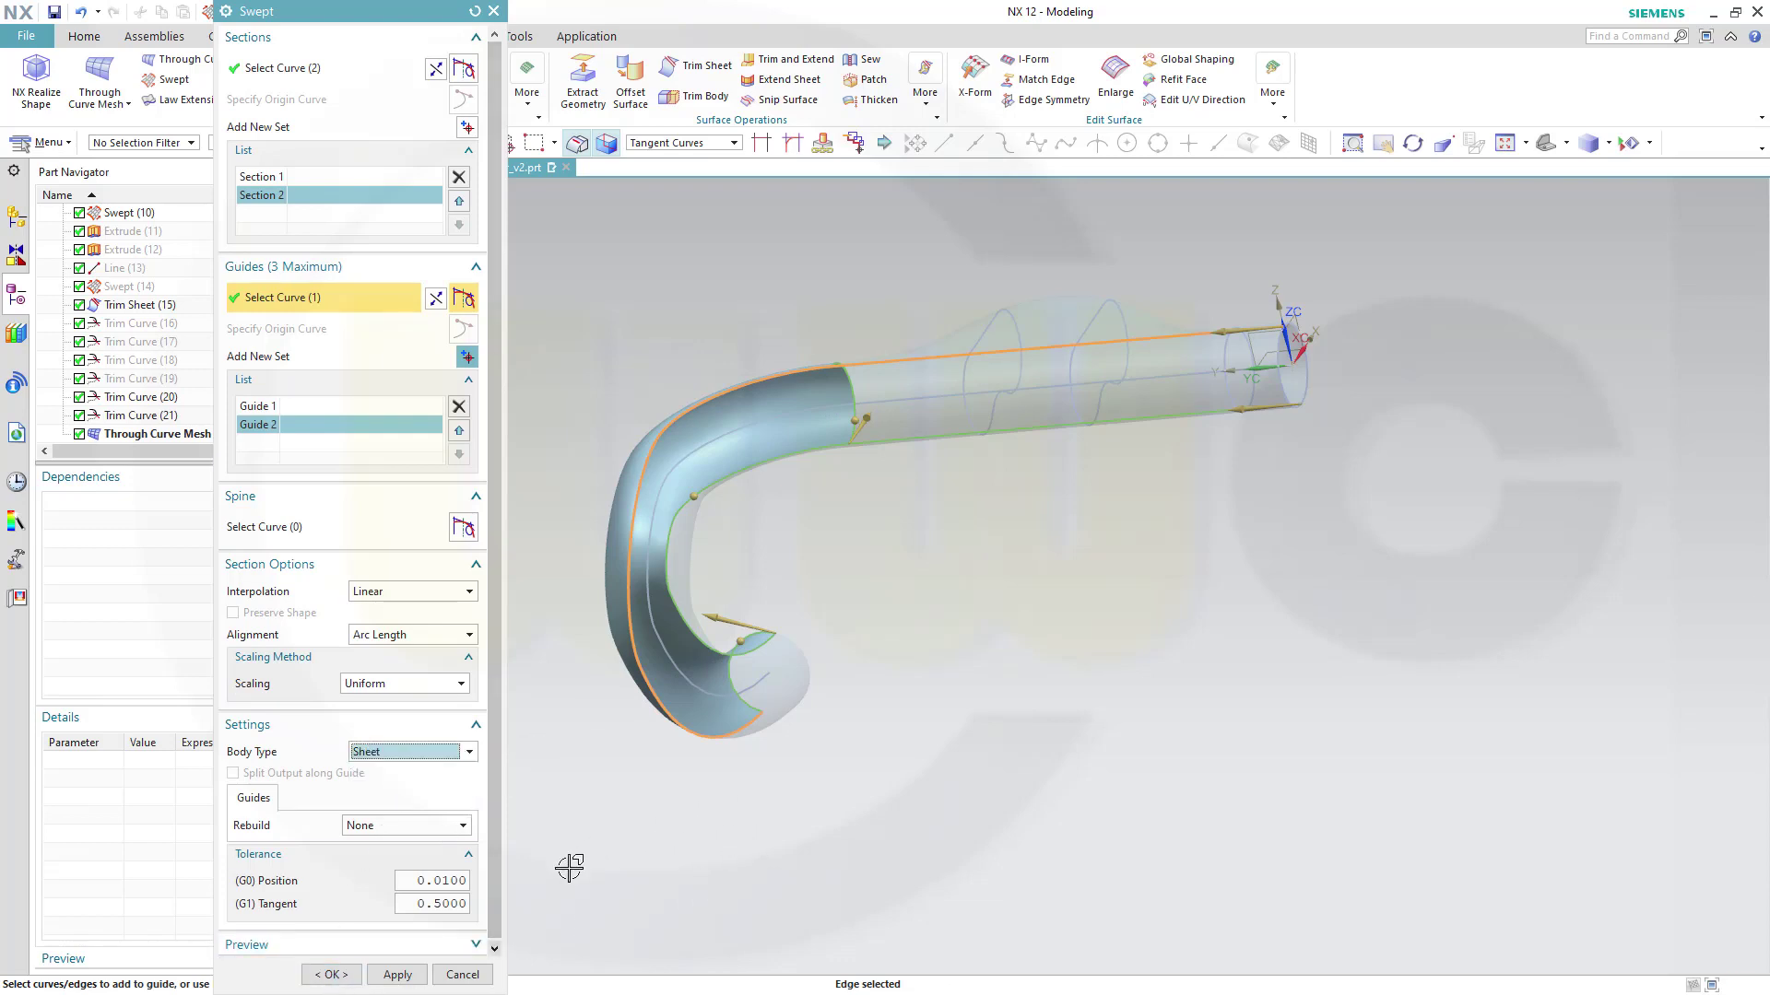
{"action": "left_click", "coordinate": [330, 974]}
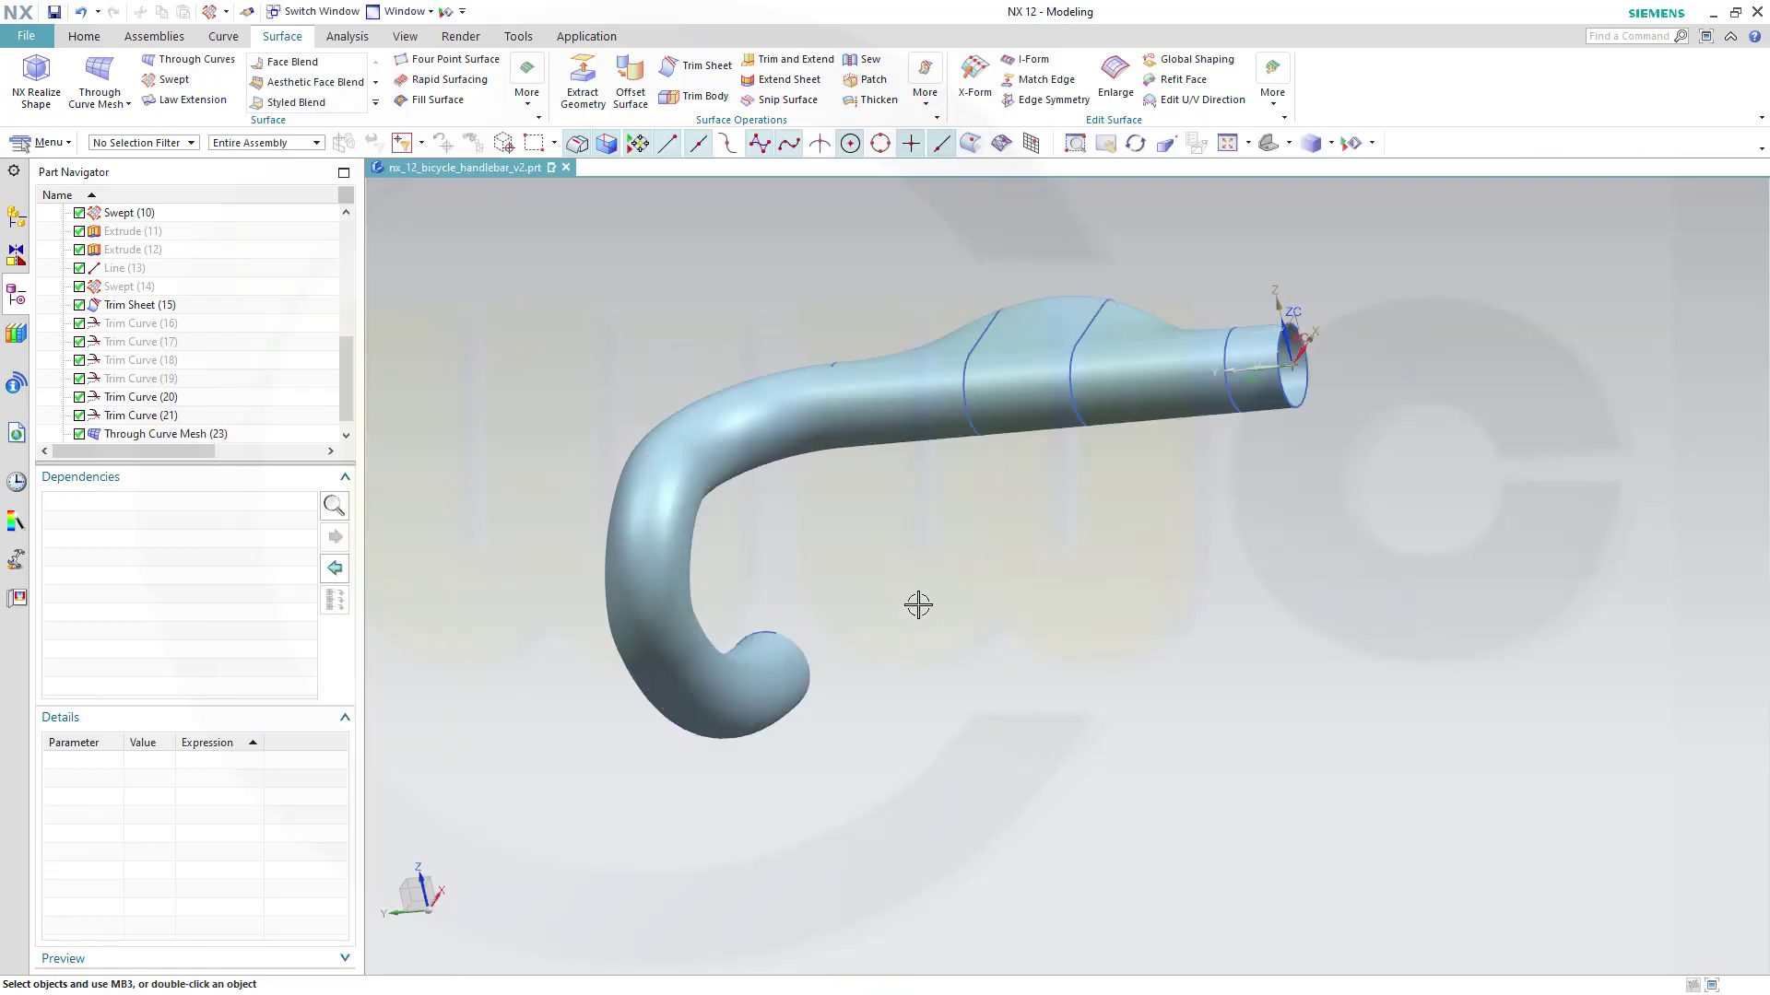
Hide every curve through Show and Hide so only the handlebar sheet surfaces remain
{"action": "mouse_move", "coordinate": [916, 604]}
{"action": "middle_mouse_down"}
{"action": "mouse_move", "coordinate": [960, 534]}
{"action": "mouse_move", "coordinate": [1170, 562]}
{"action": "mouse_move", "coordinate": [1096, 562]}
{"action": "mouse_move", "coordinate": [1119, 576]}
{"action": "middle_mouse_up"}
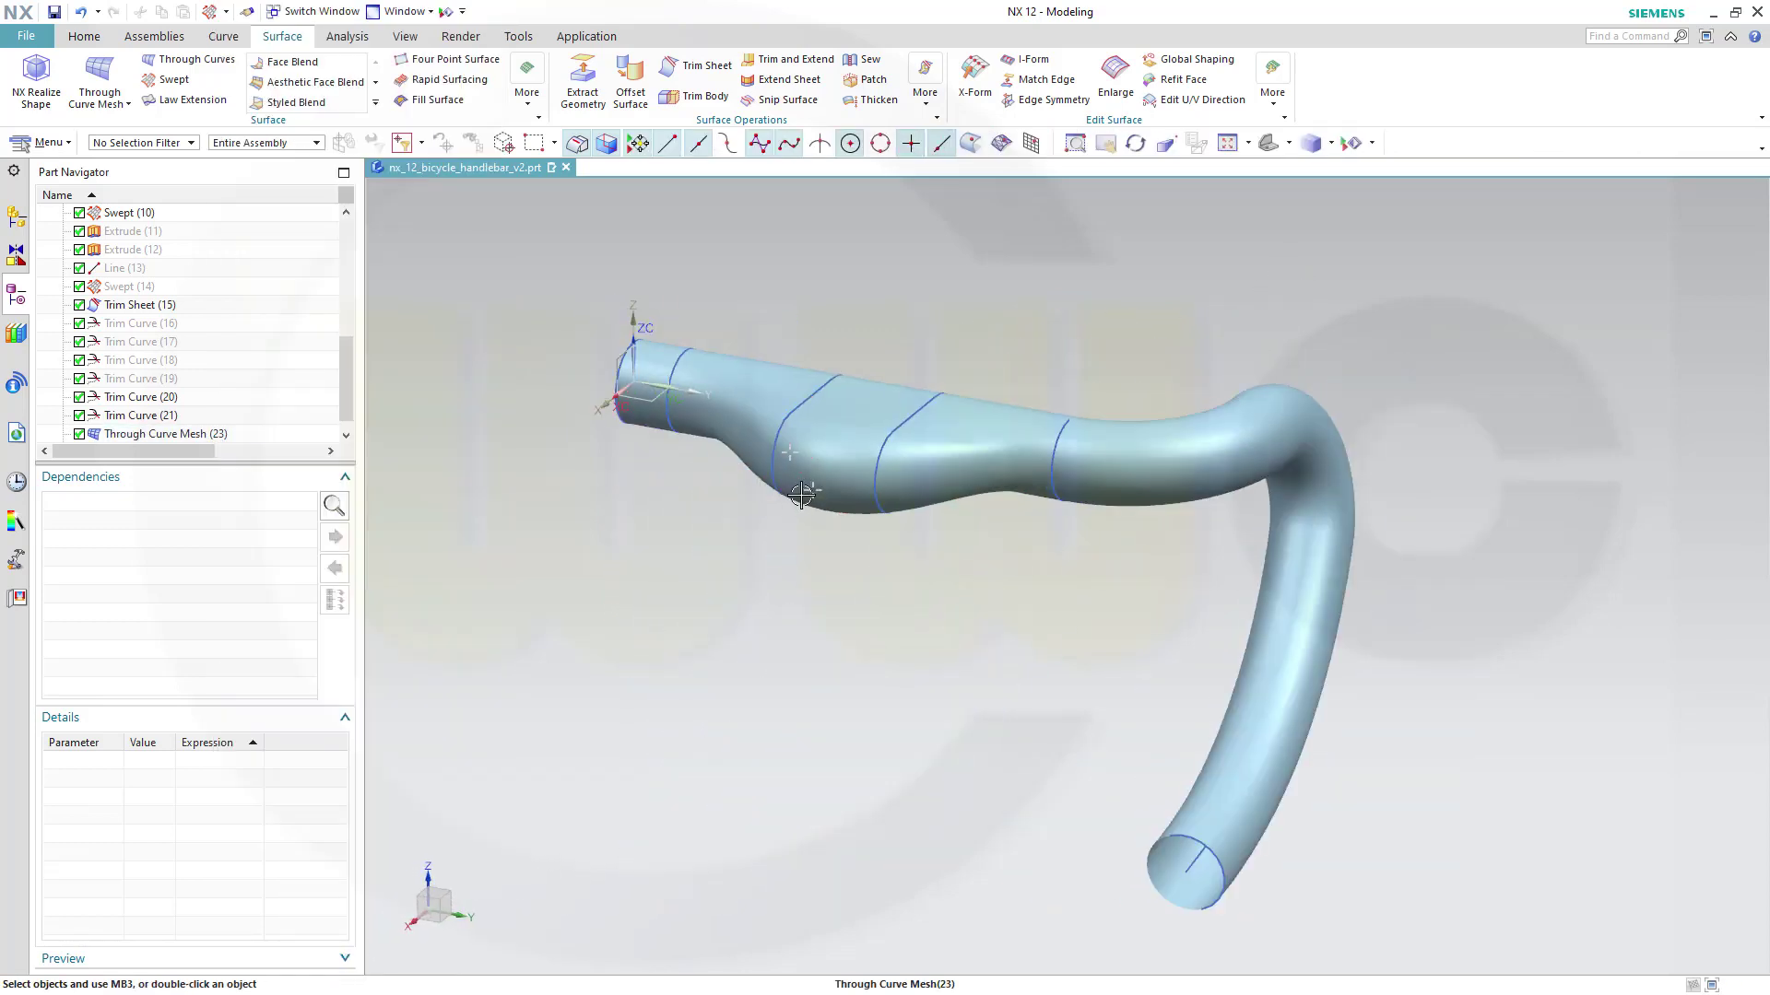
{"action": "left_click", "coordinate": [446, 12]}
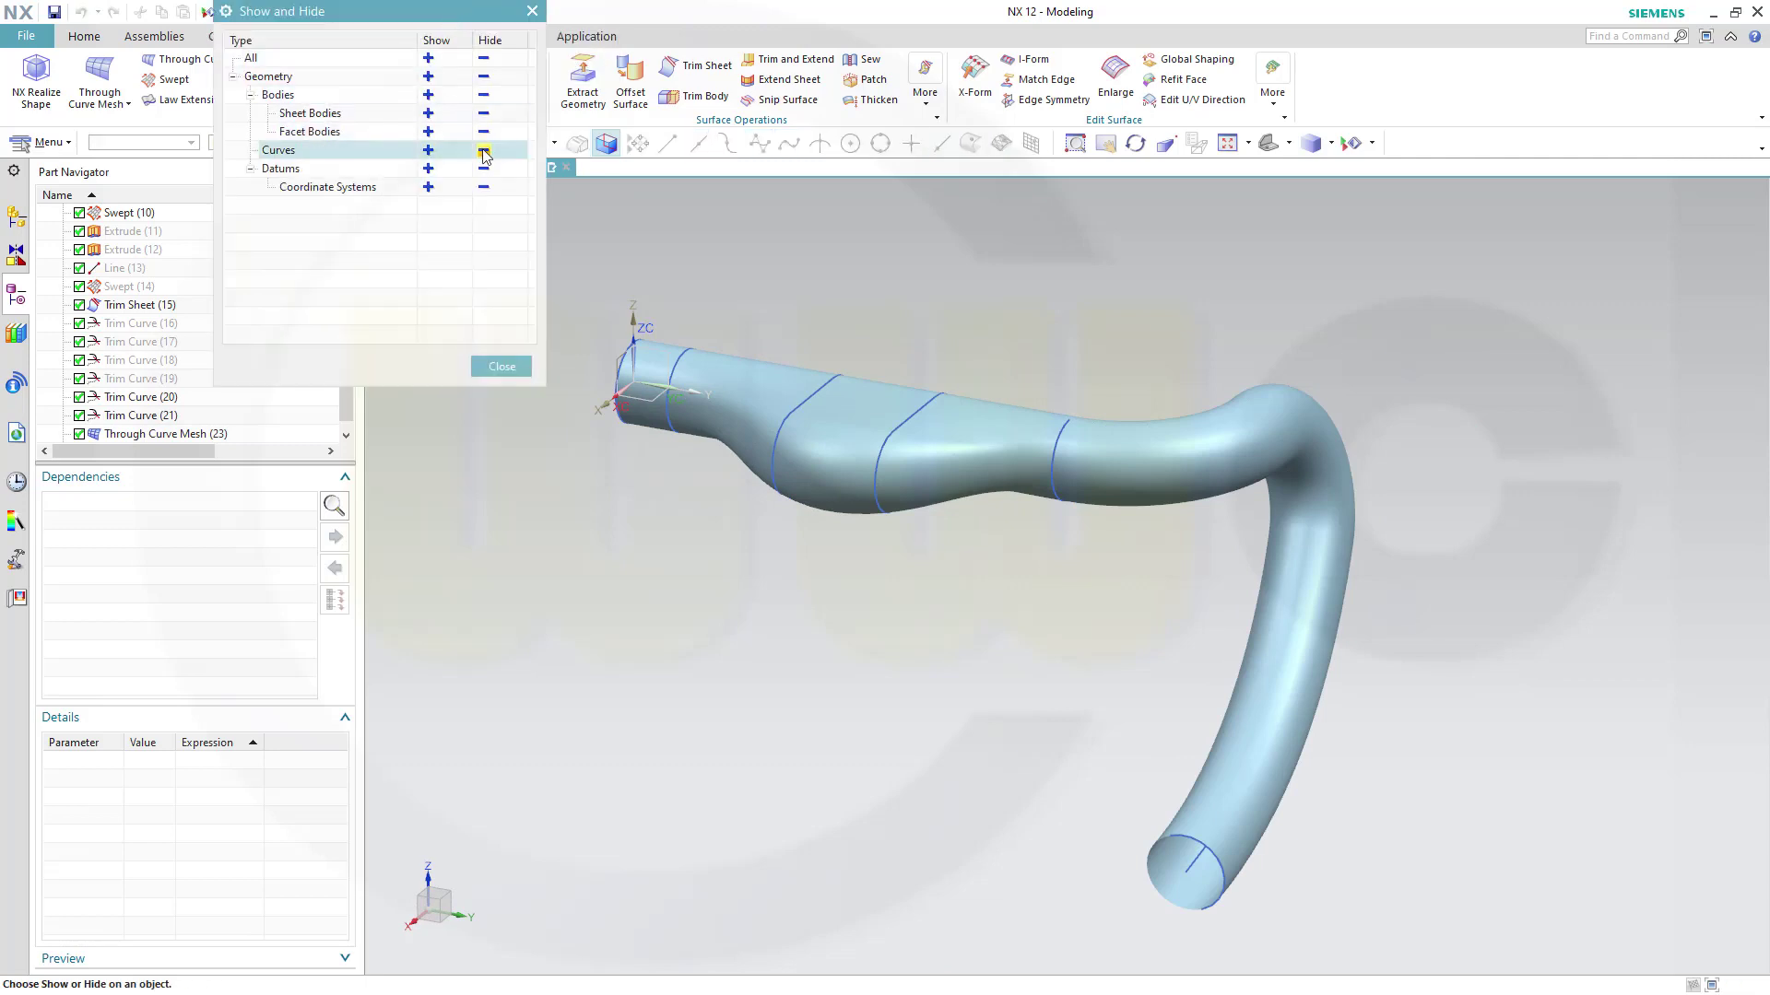
{"action": "left_click", "coordinate": [483, 150]}
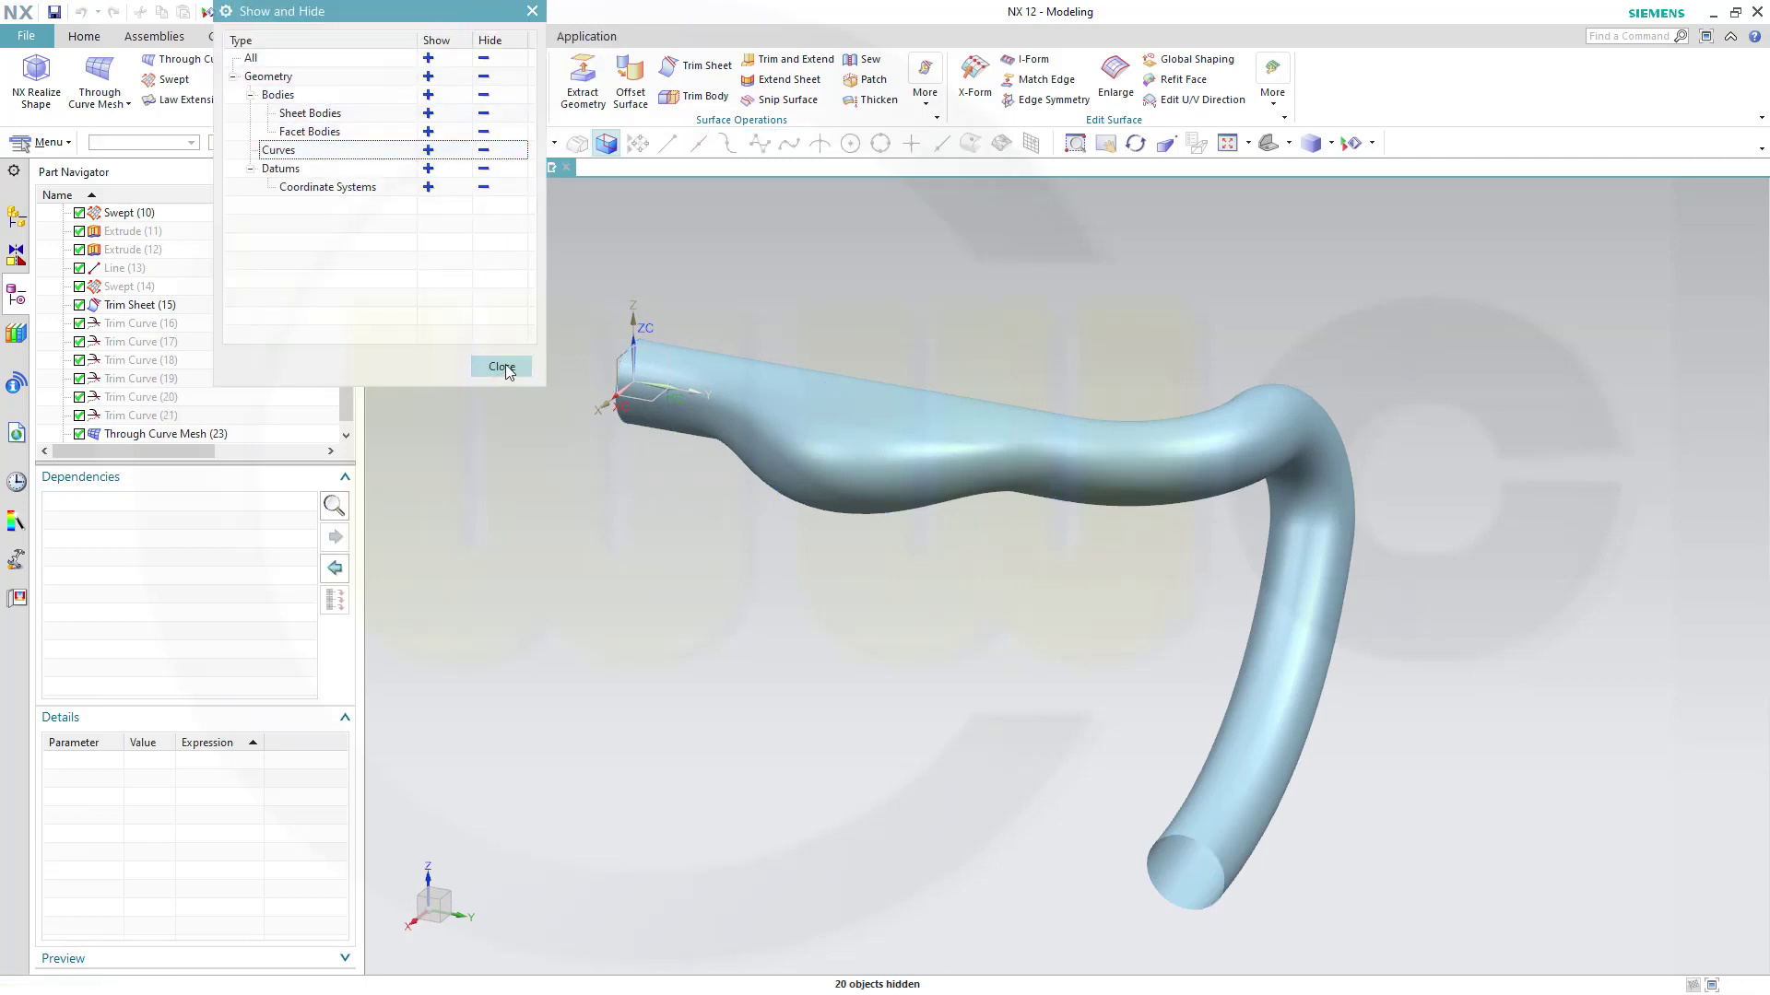
{"action": "left_click", "coordinate": [502, 367]}
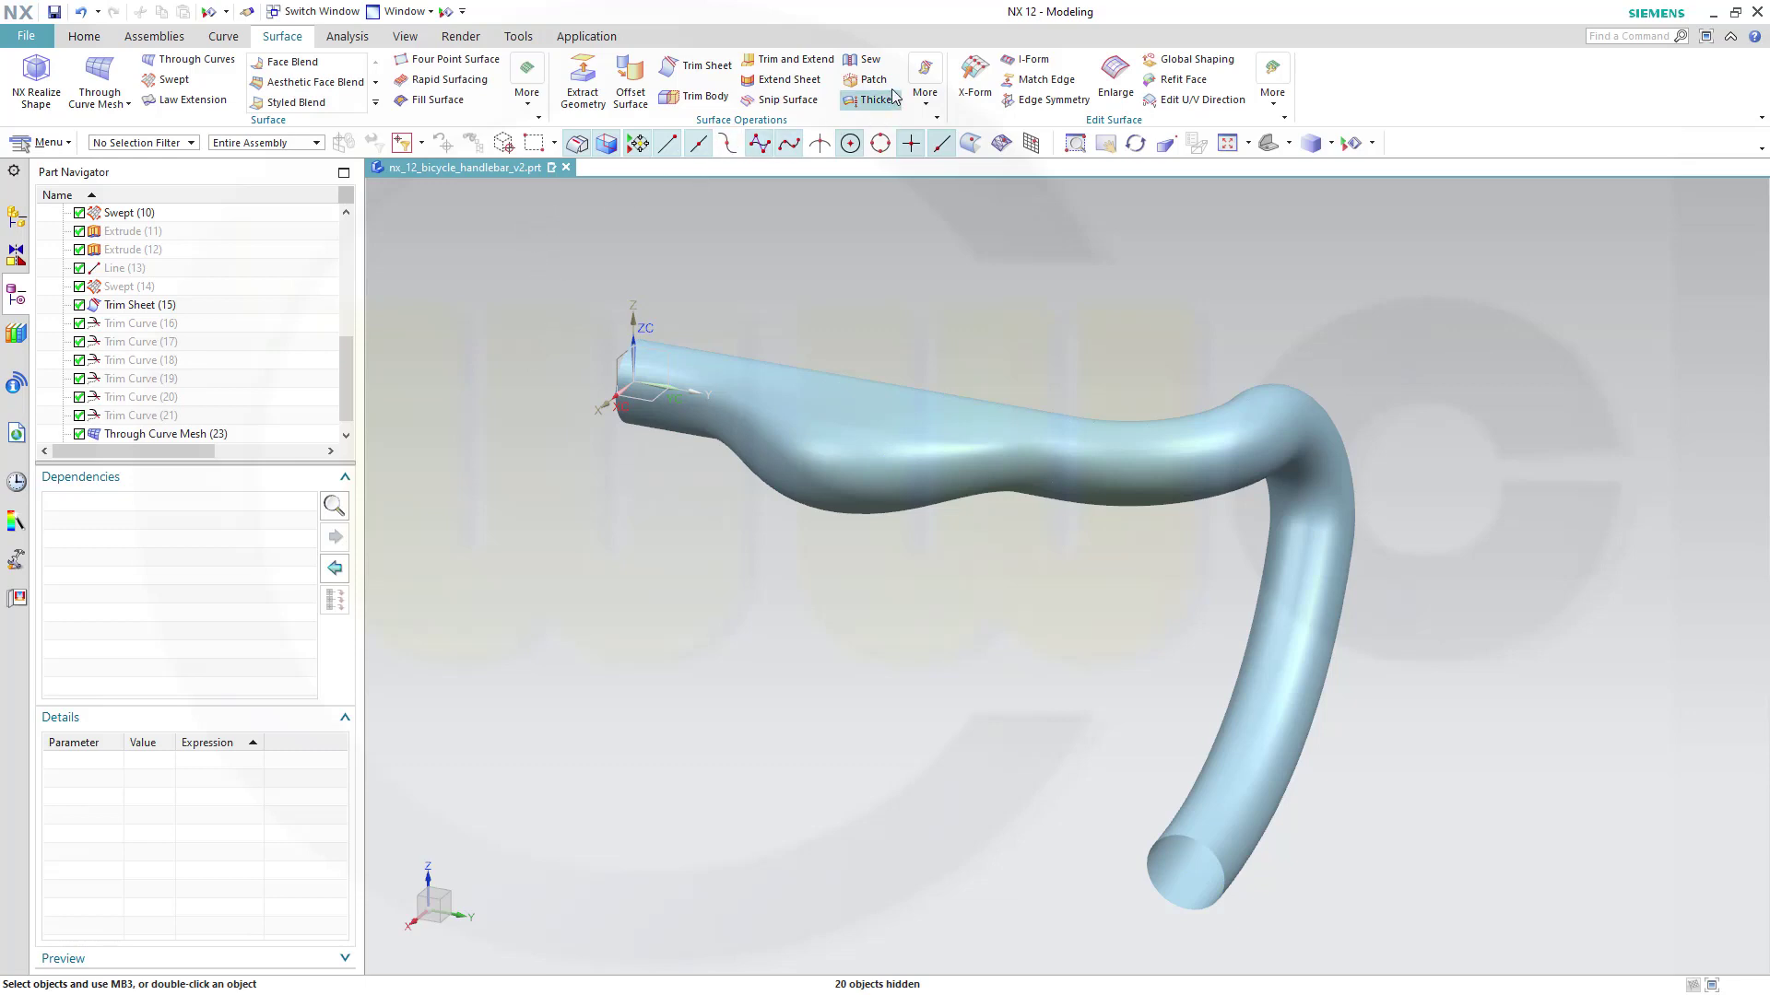
Sew the centre mesh sheet as target to both drop sheets as tools at 0.01 tolerance
{"action": "left_click", "coordinate": [872, 60]}
{"action": "left_click", "coordinate": [861, 383]}
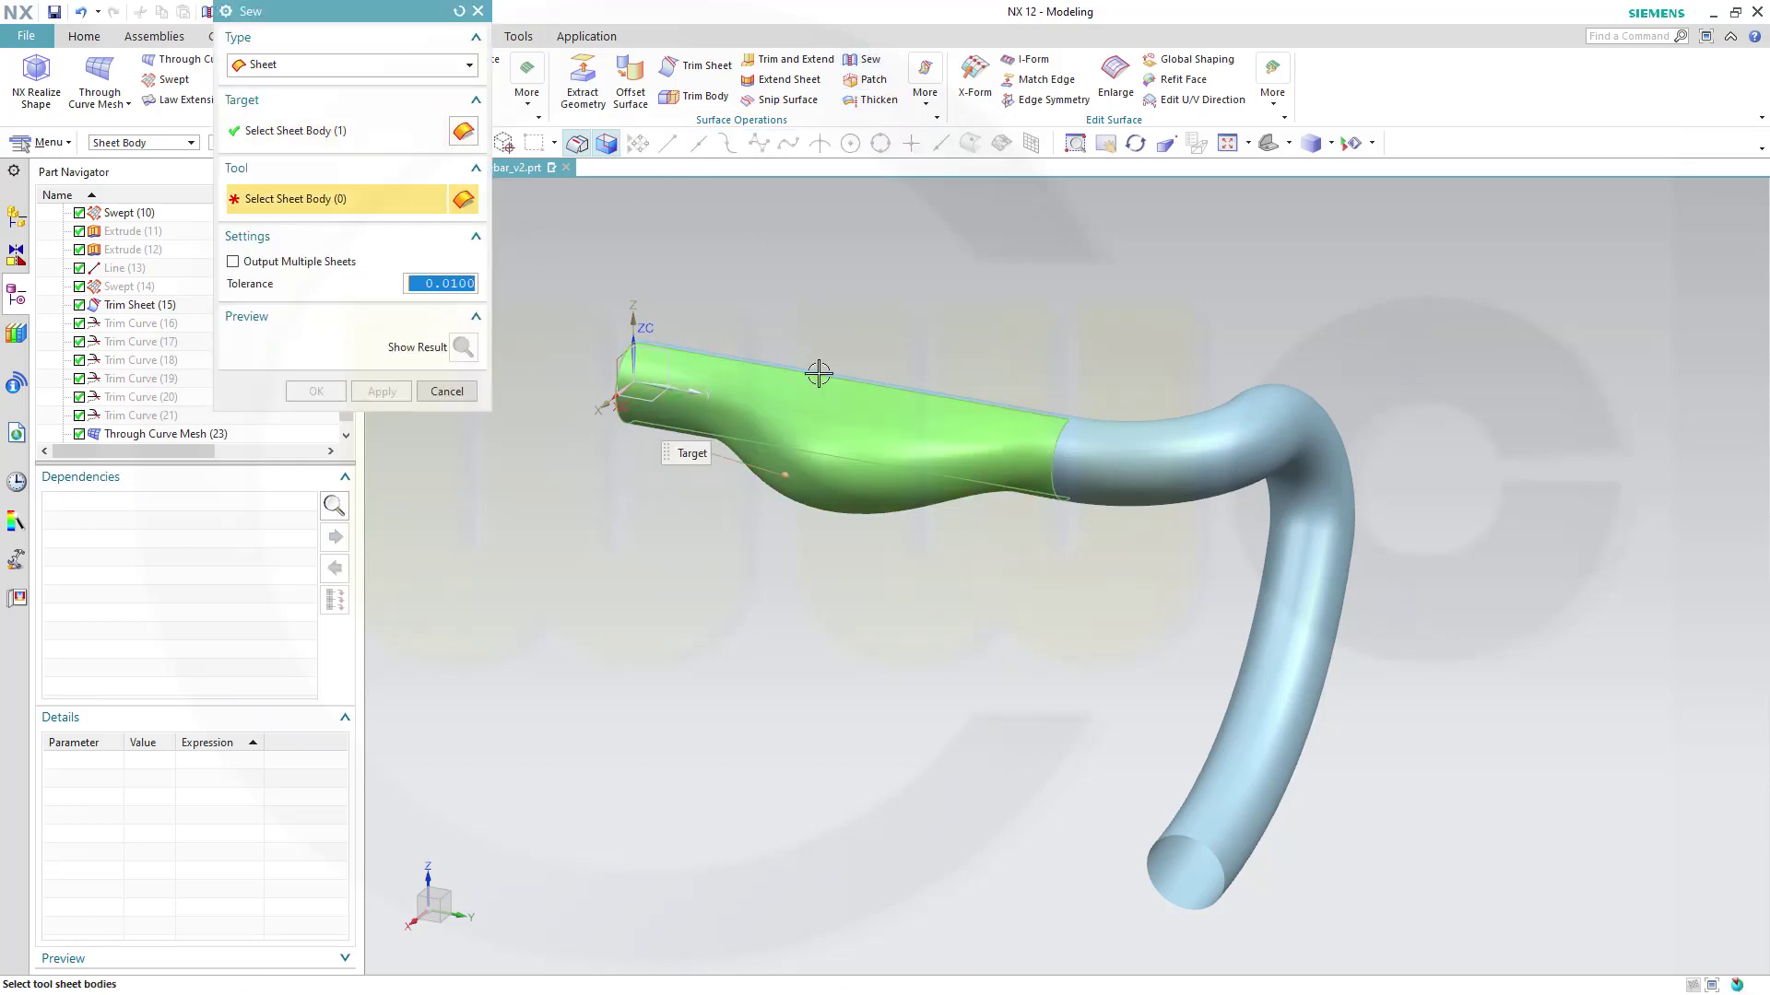
{"action": "left_click", "coordinate": [1147, 462]}
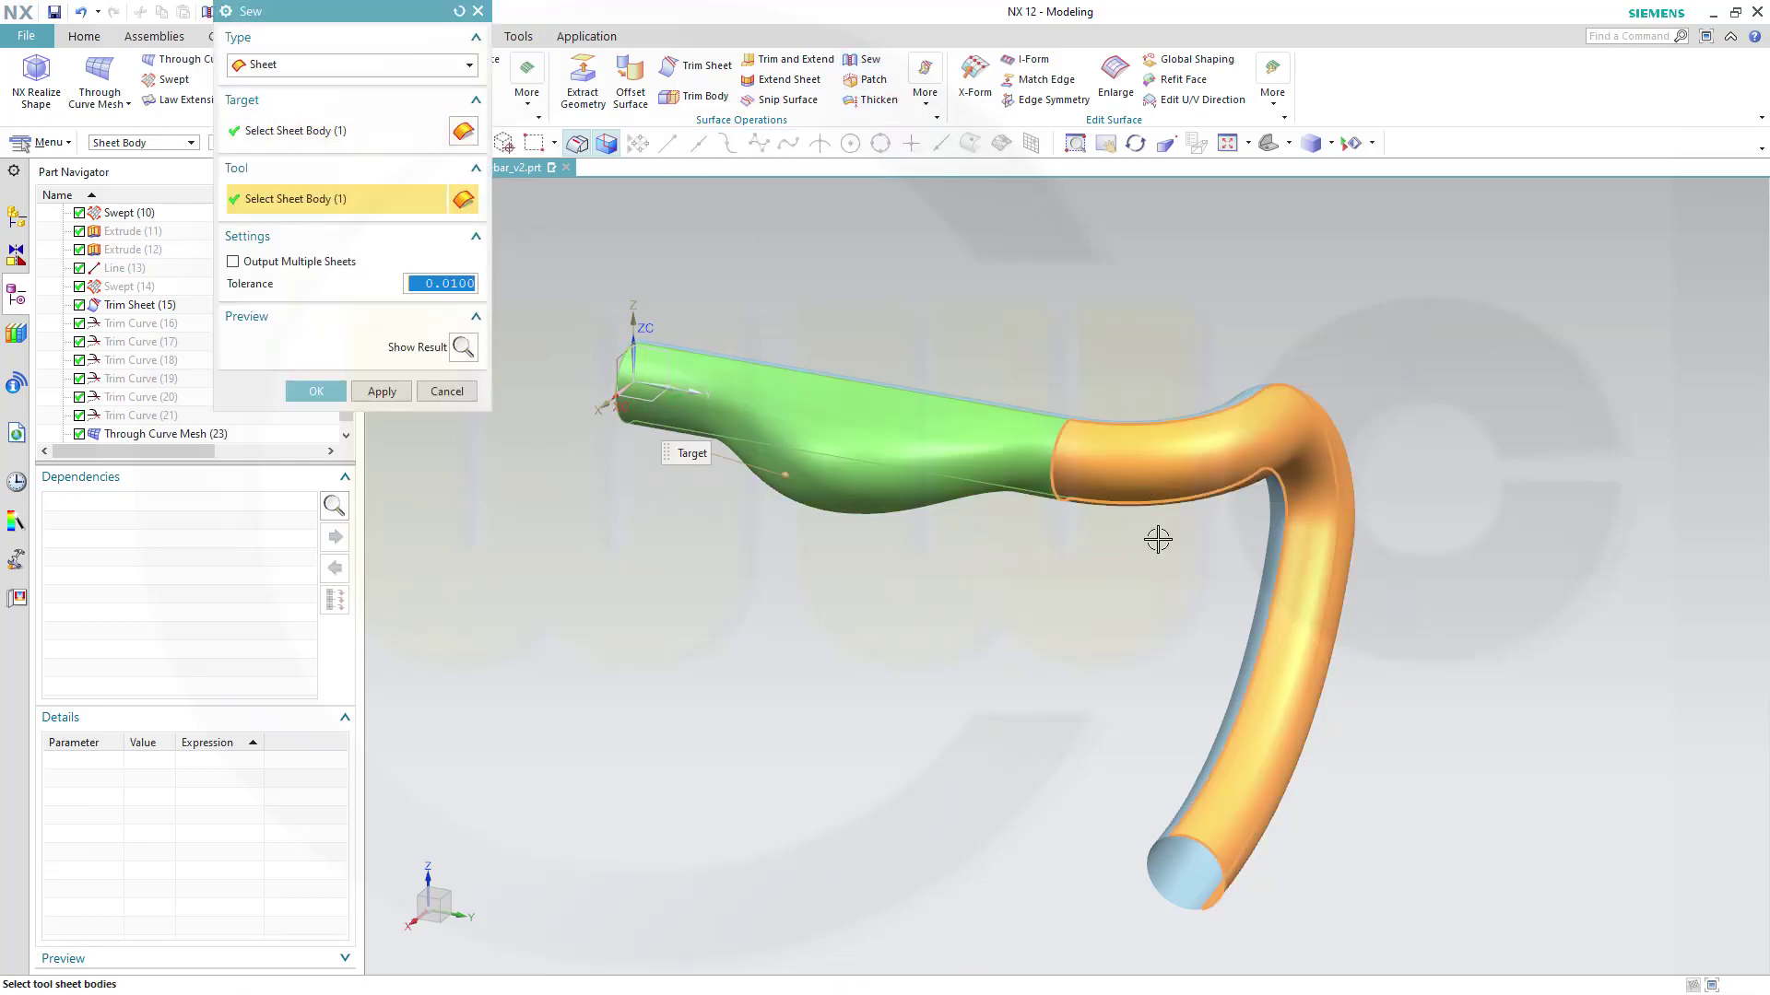
{"action": "left_click", "coordinate": [1265, 557]}
{"action": "middle_click_drag", "start_coordinate": [1018, 486], "coordinate": [1024, 307]}
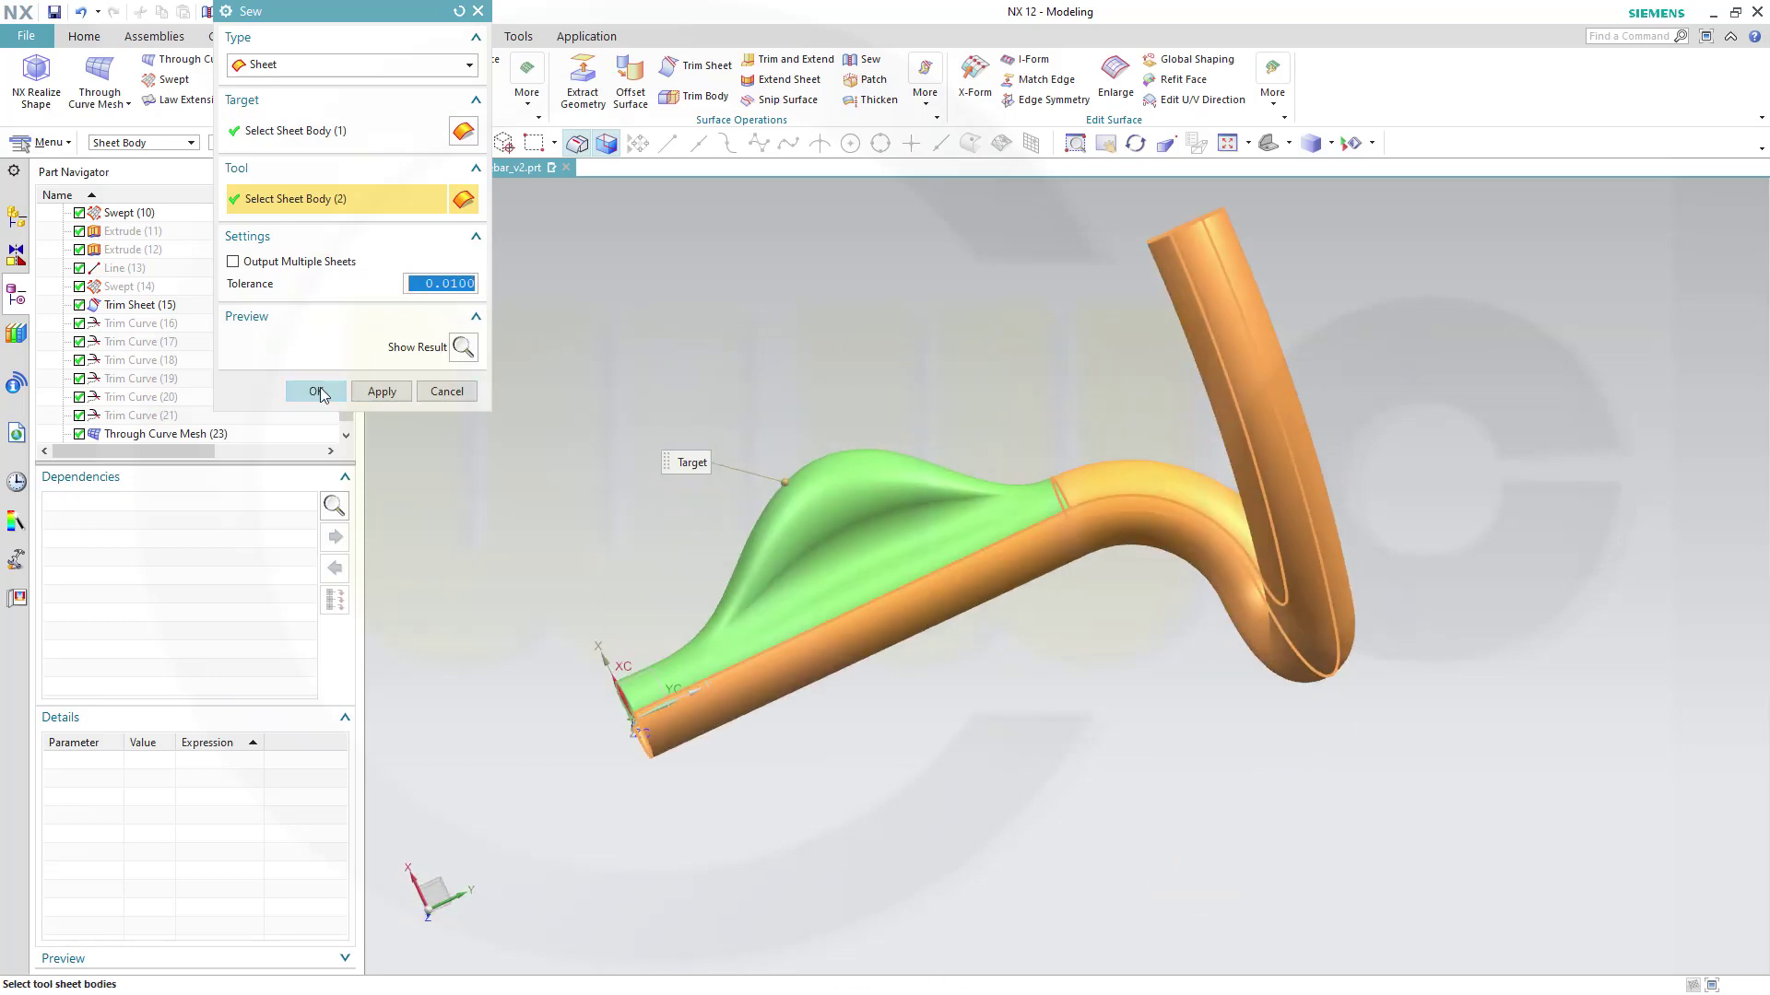
{"action": "left_click", "coordinate": [318, 391]}
{"action": "middle_click_drag", "start_coordinate": [955, 444], "coordinate": [603, 402]}
Mirror the sewn handlebar sheet body across the datum XZ plane with Mirror Geometry
{"action": "left_click", "coordinate": [528, 109]}
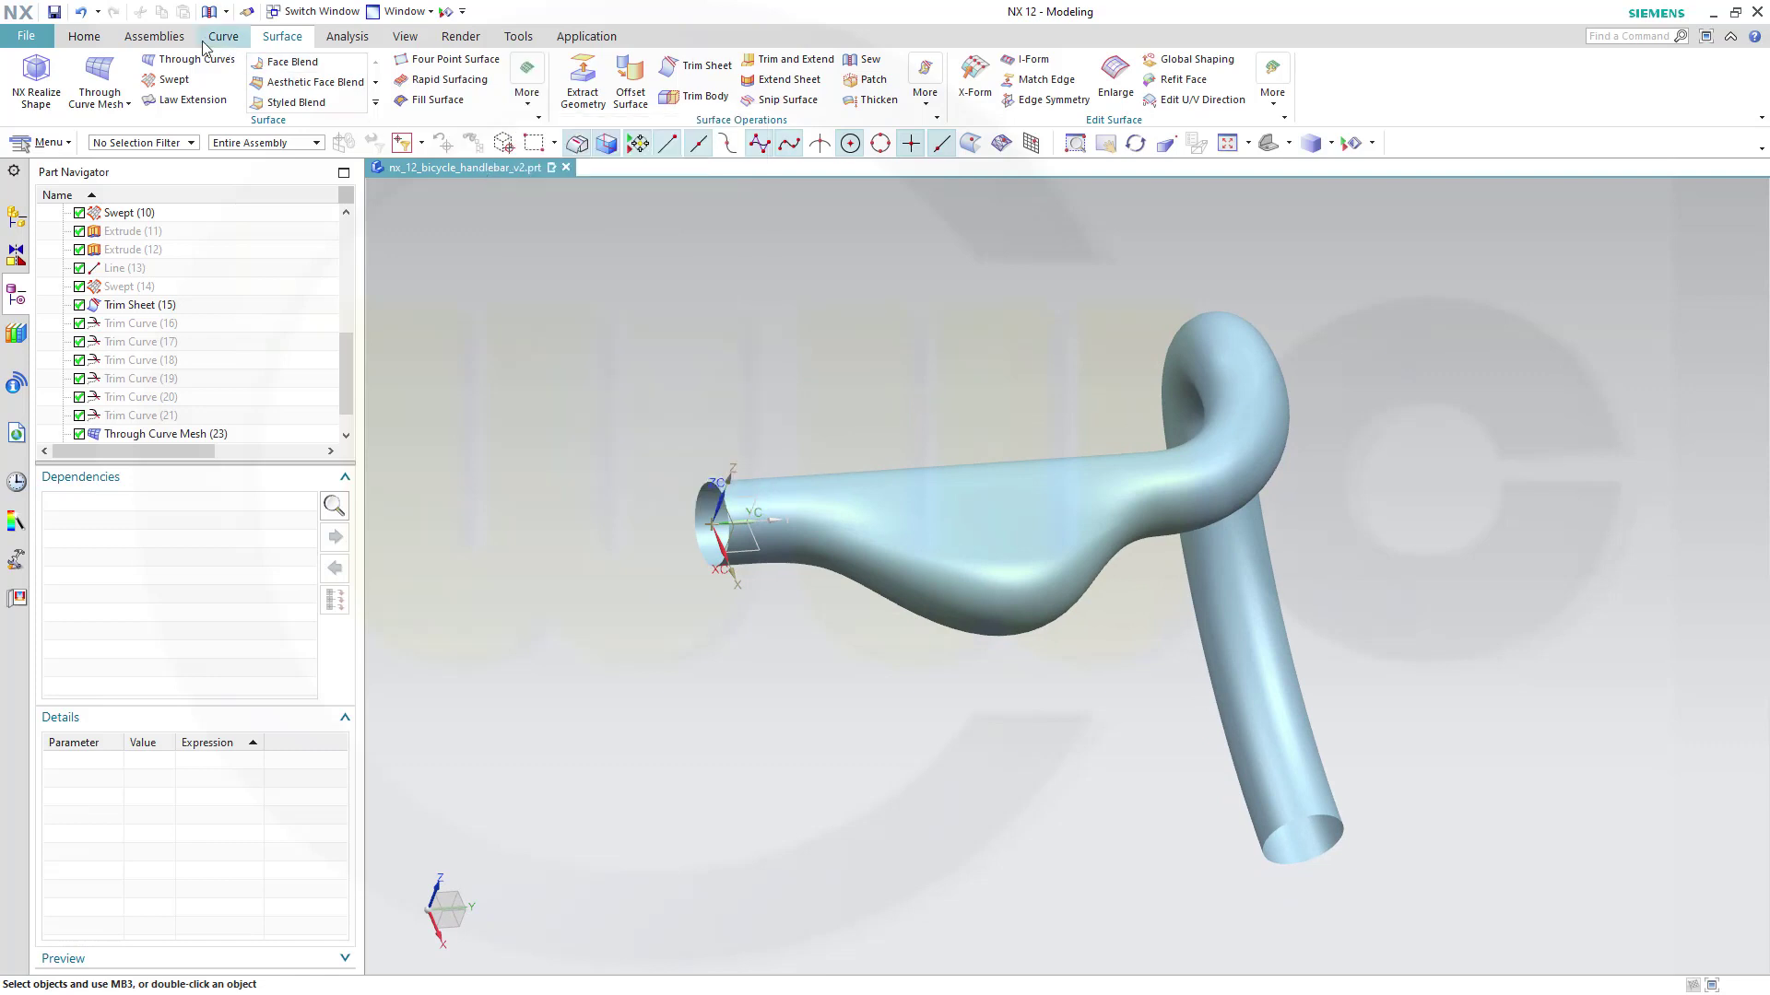
{"action": "left_click", "coordinate": [100, 40]}
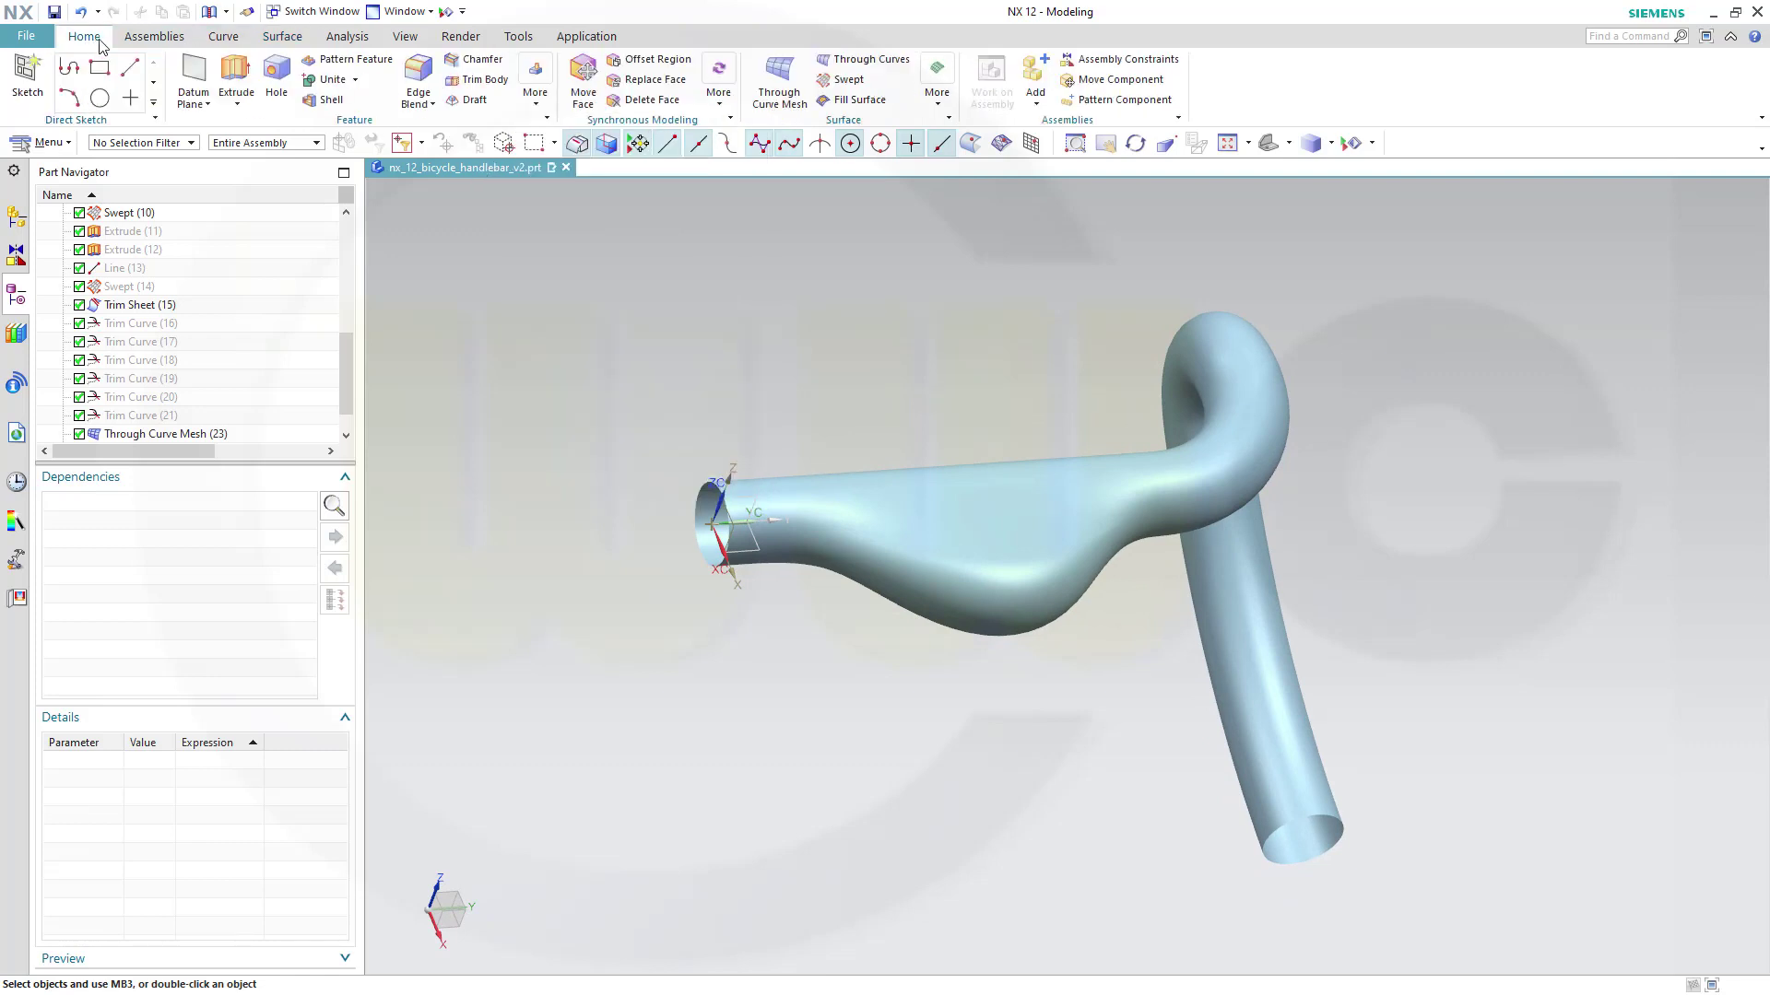
{"action": "left_click", "coordinate": [540, 108]}
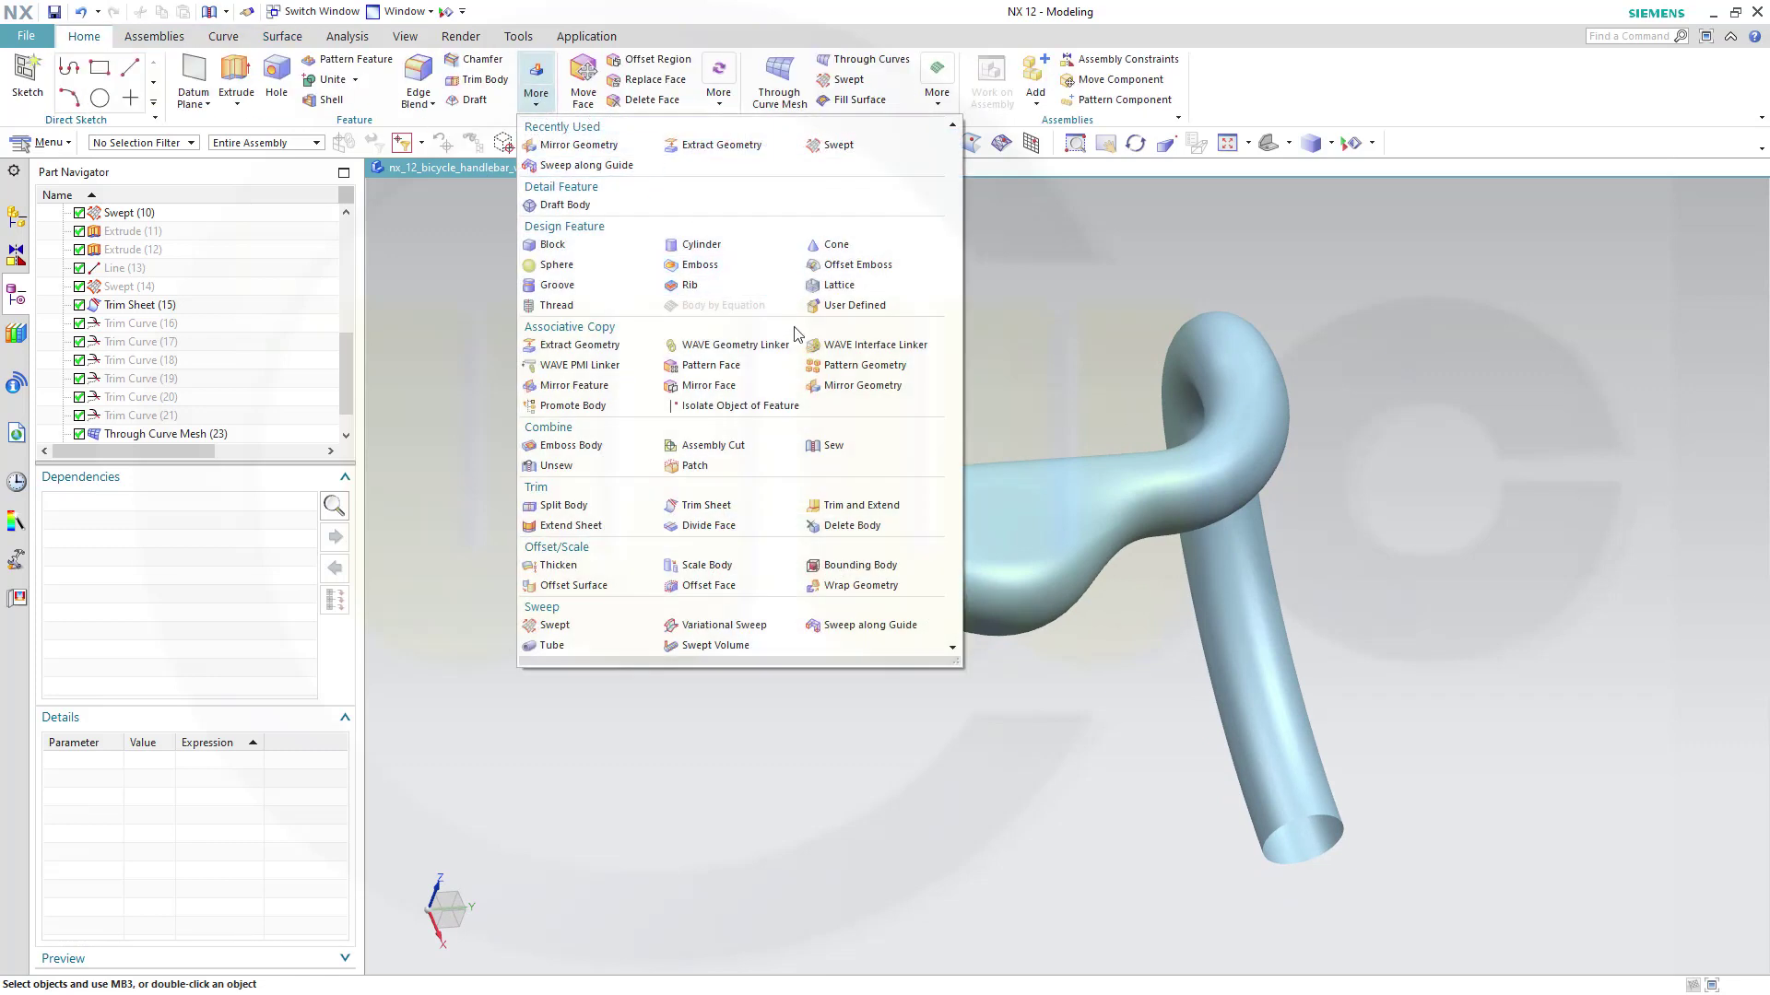
{"action": "left_click", "coordinate": [820, 385]}
{"action": "left_click", "coordinate": [975, 537]}
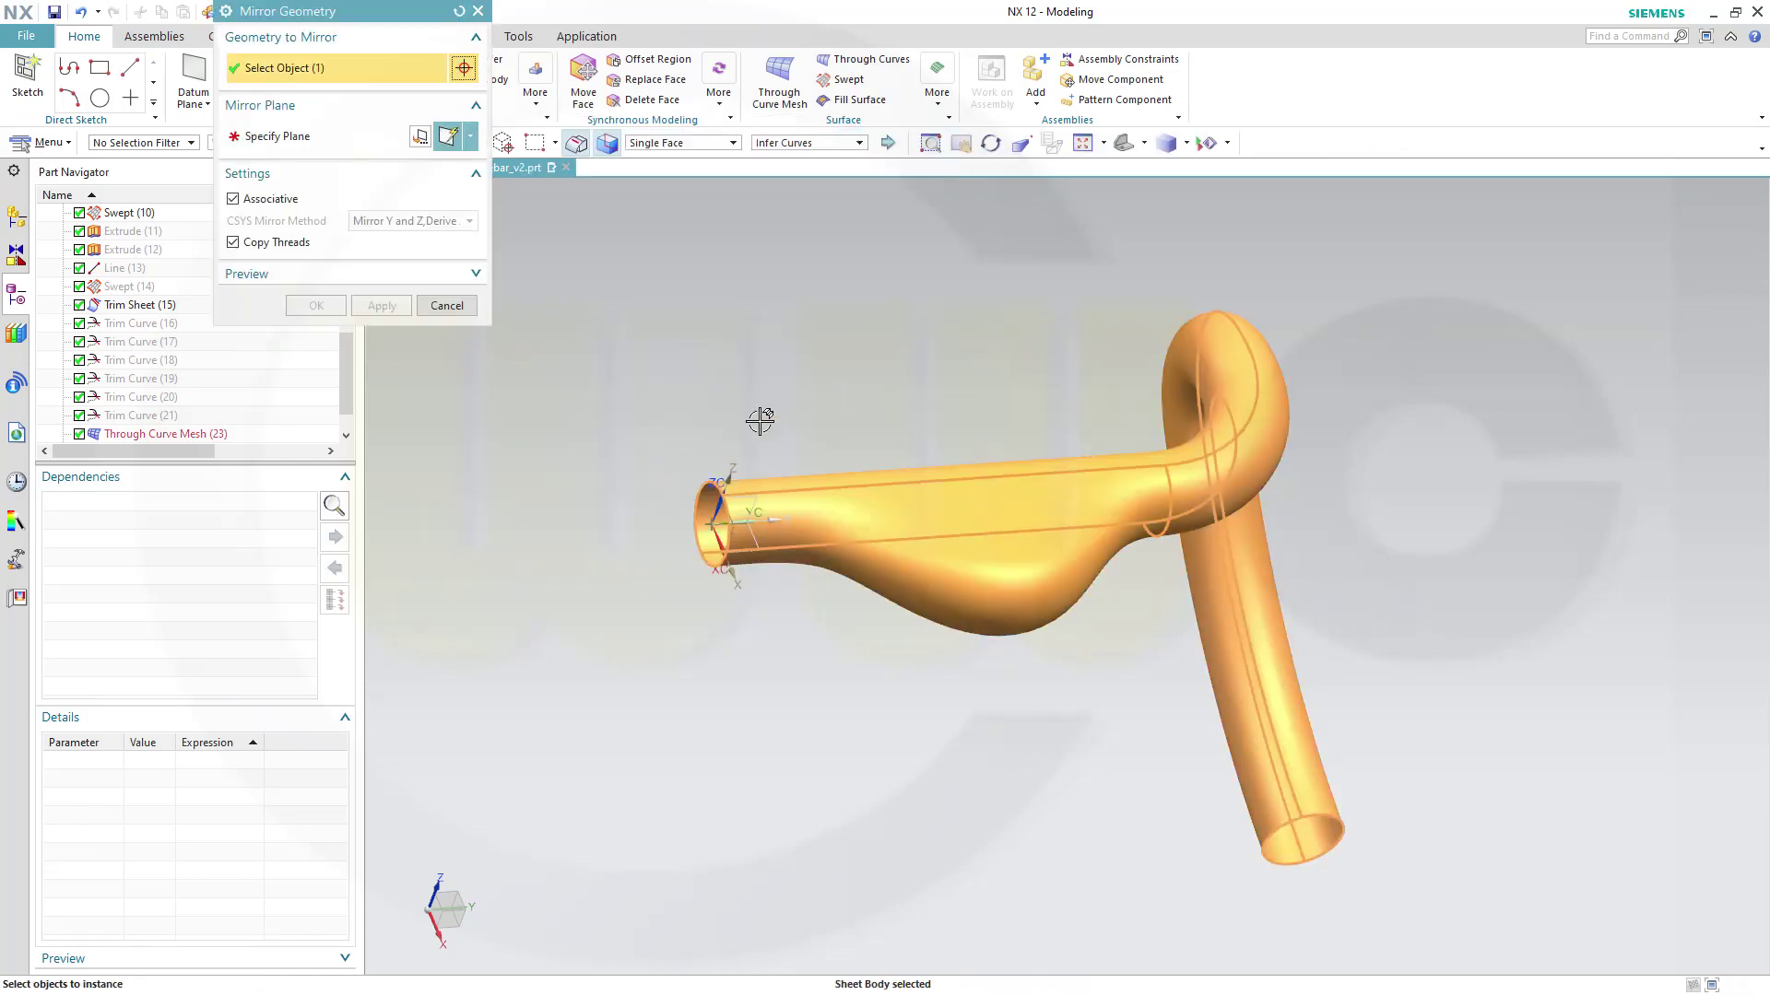
{"action": "left_click", "coordinate": [293, 136]}
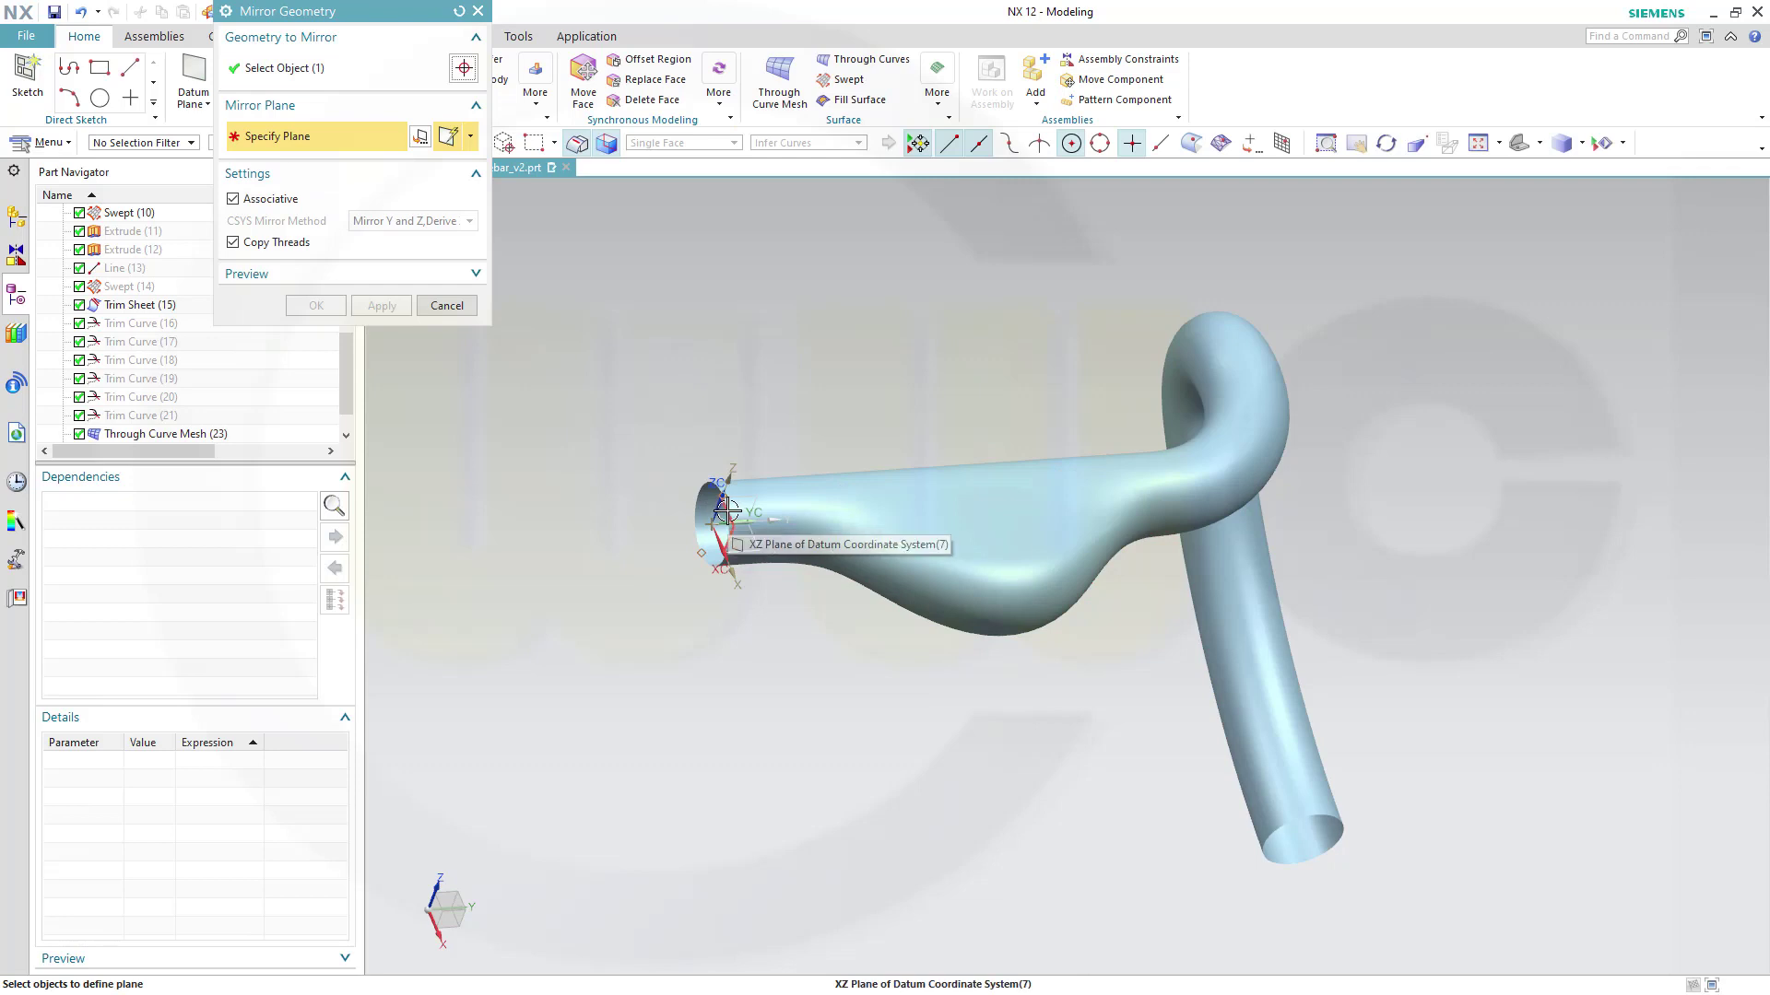
{"action": "left_click", "coordinate": [727, 510]}
{"action": "left_click", "coordinate": [343, 307]}
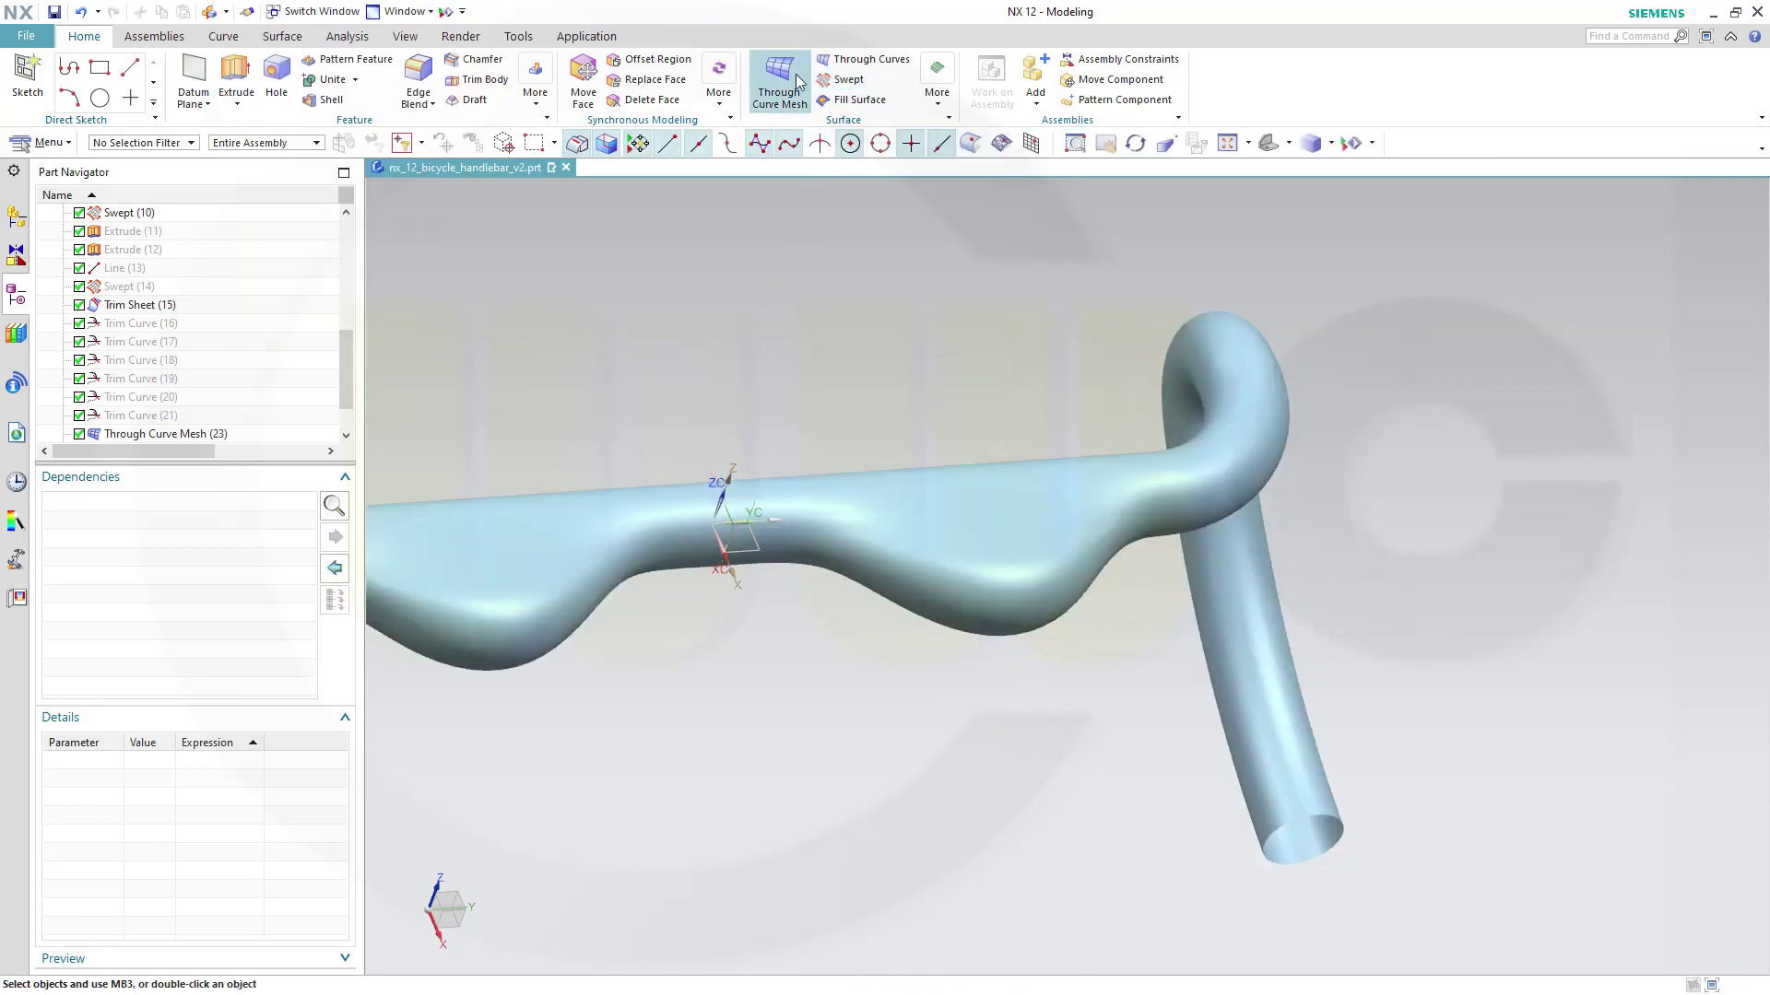
Sew the right half as target and the mirrored left half as tool into one sheet
{"action": "left_click", "coordinate": [154, 36]}
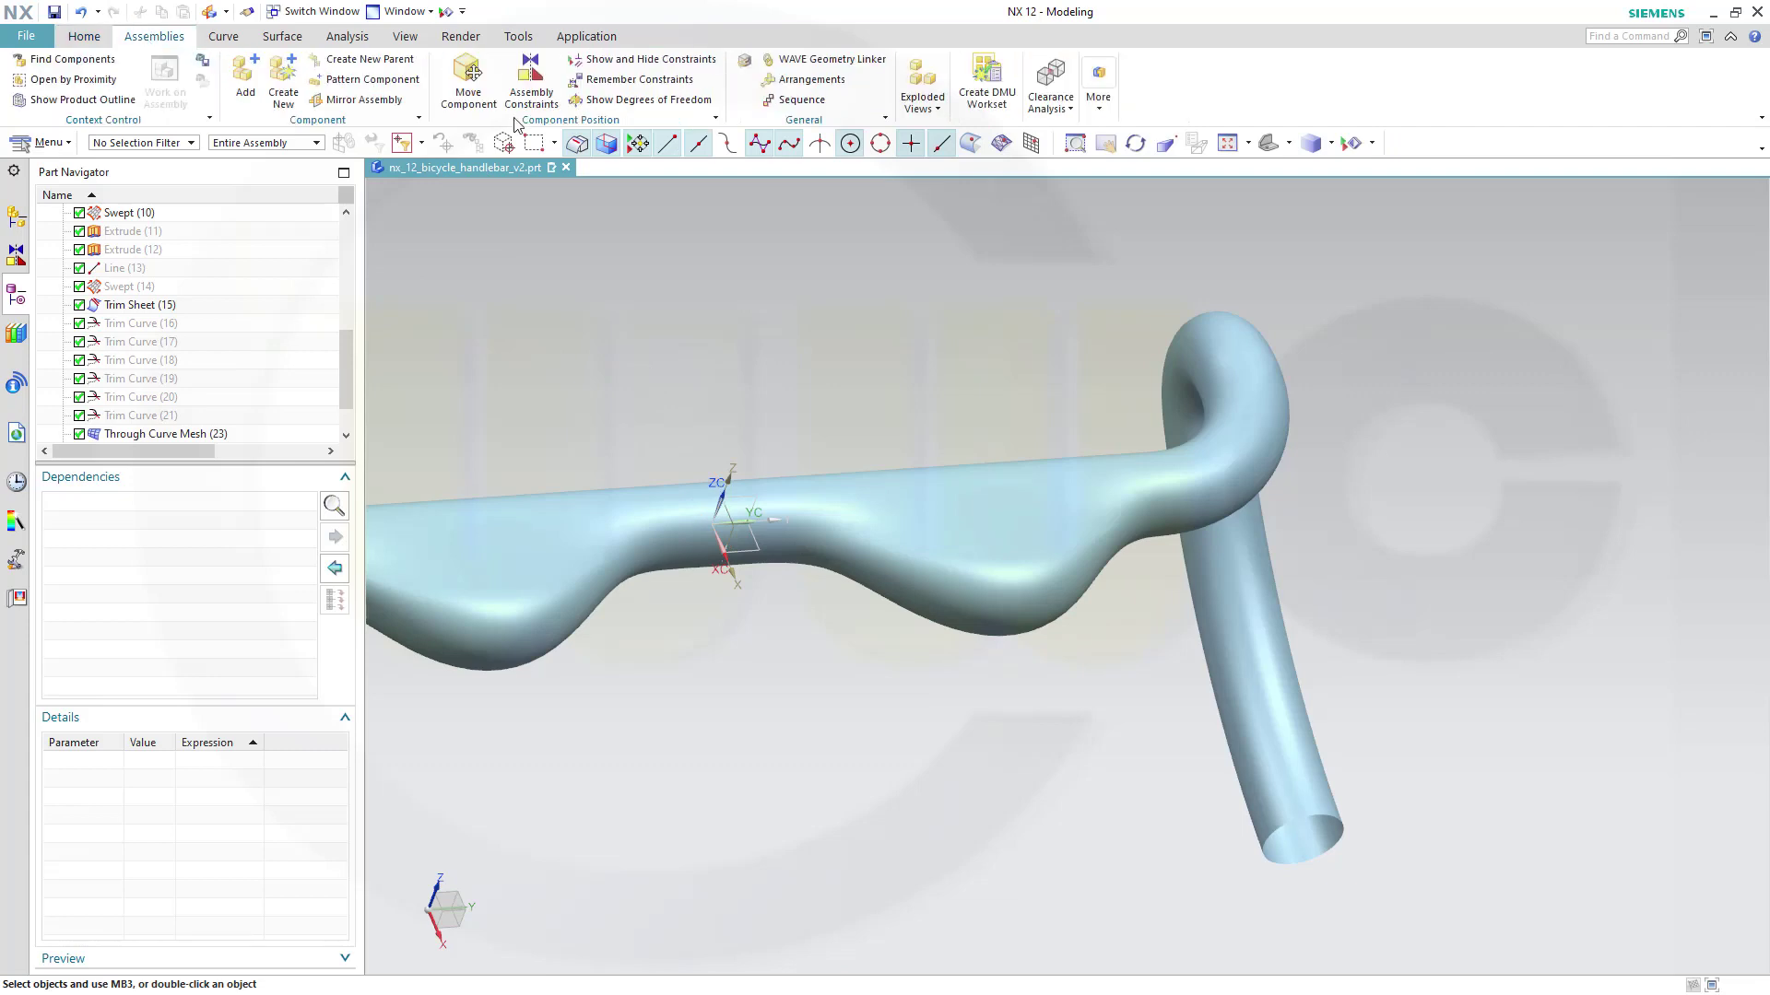
{"action": "left_click", "coordinate": [288, 37]}
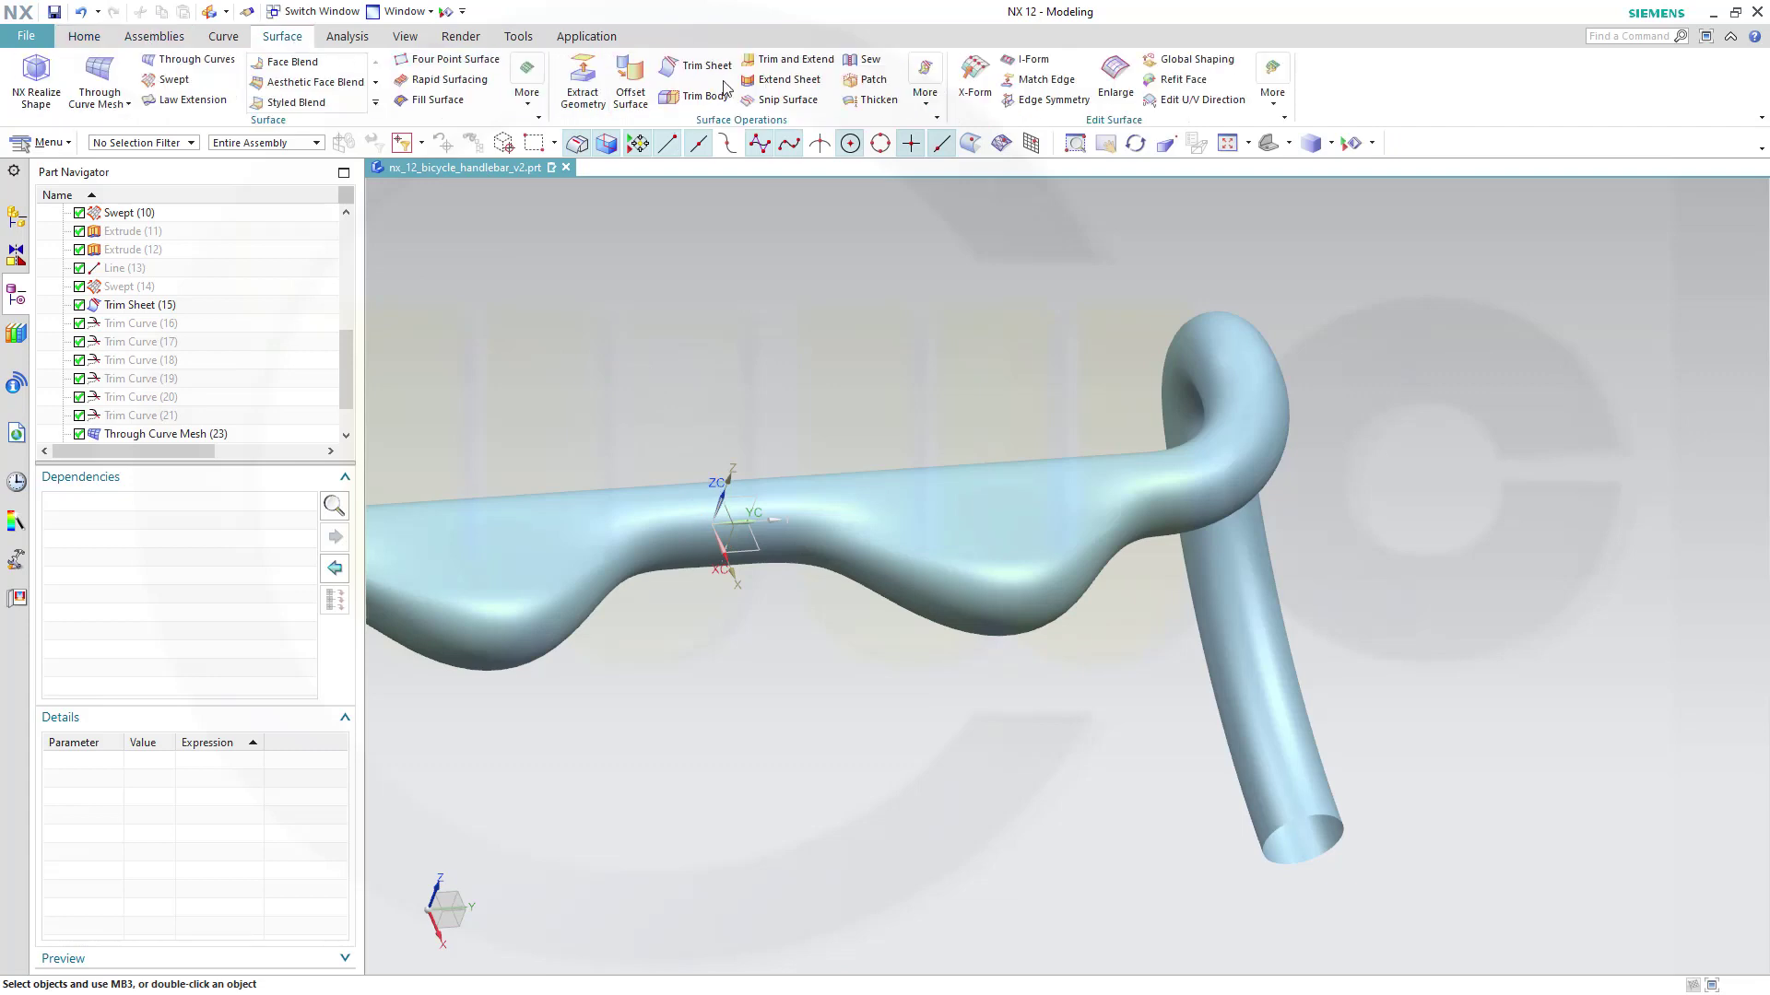
{"action": "left_click", "coordinate": [866, 63]}
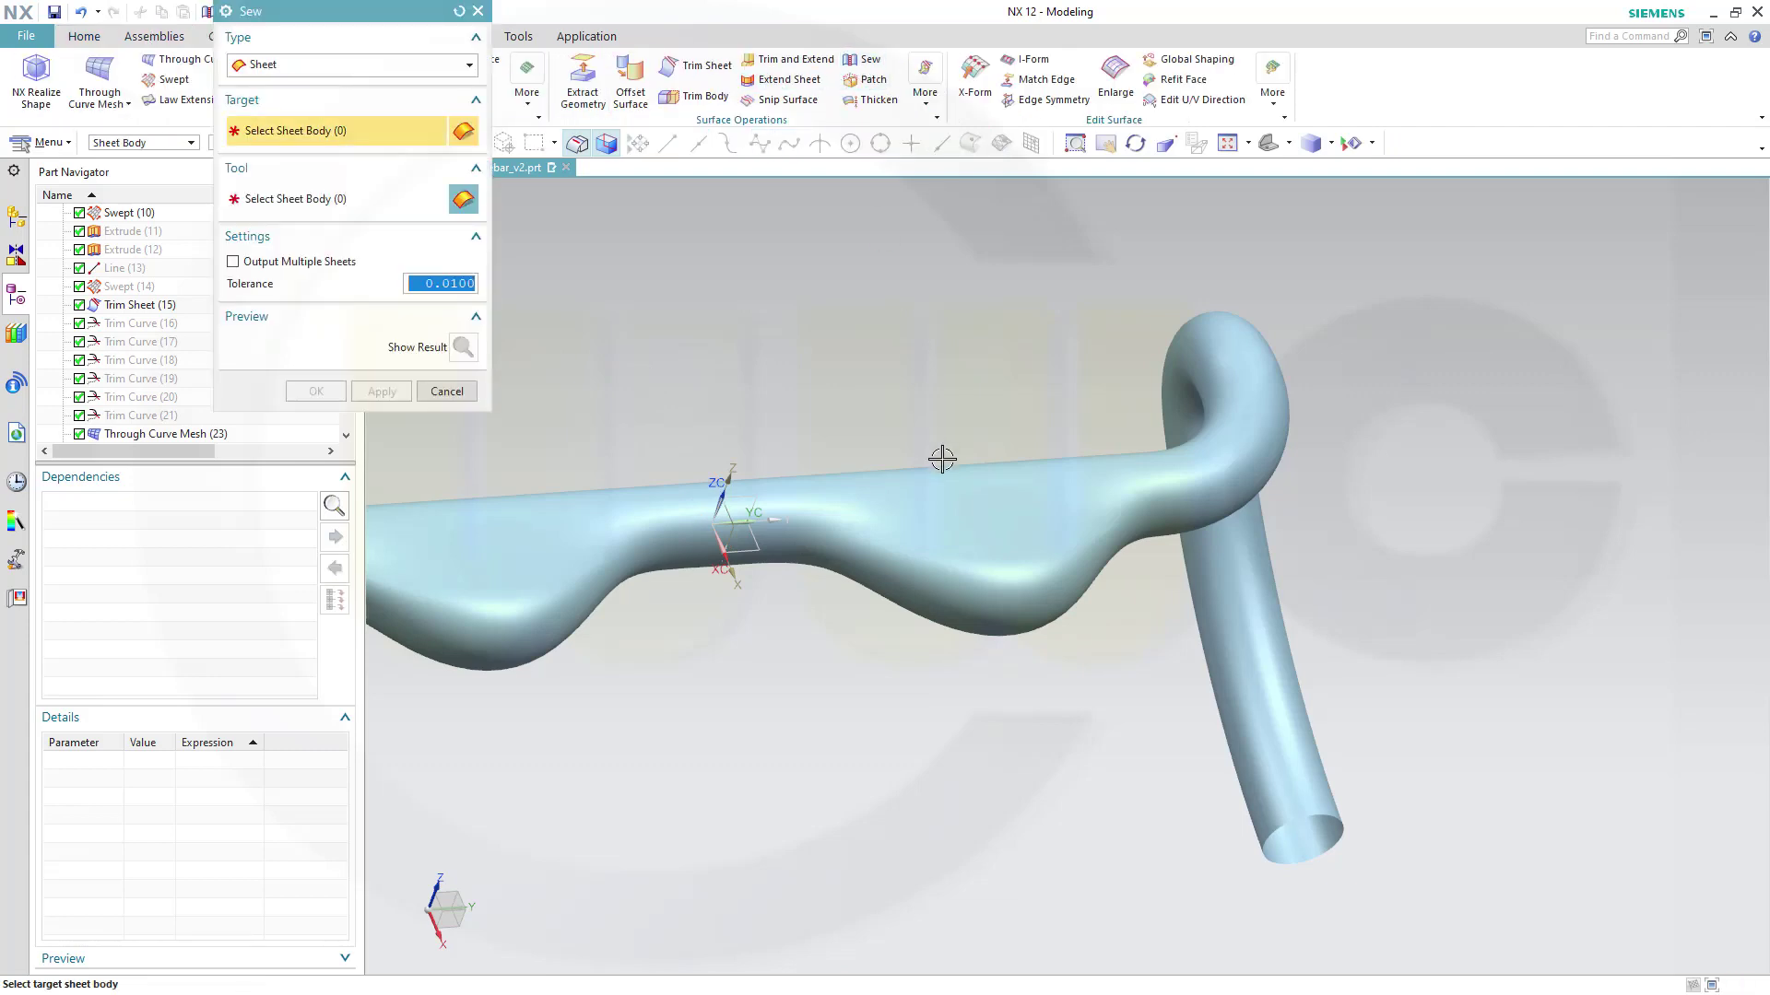
{"action": "left_click", "coordinate": [940, 506]}
{"action": "left_click", "coordinate": [553, 512]}
{"action": "left_click", "coordinate": [326, 391]}
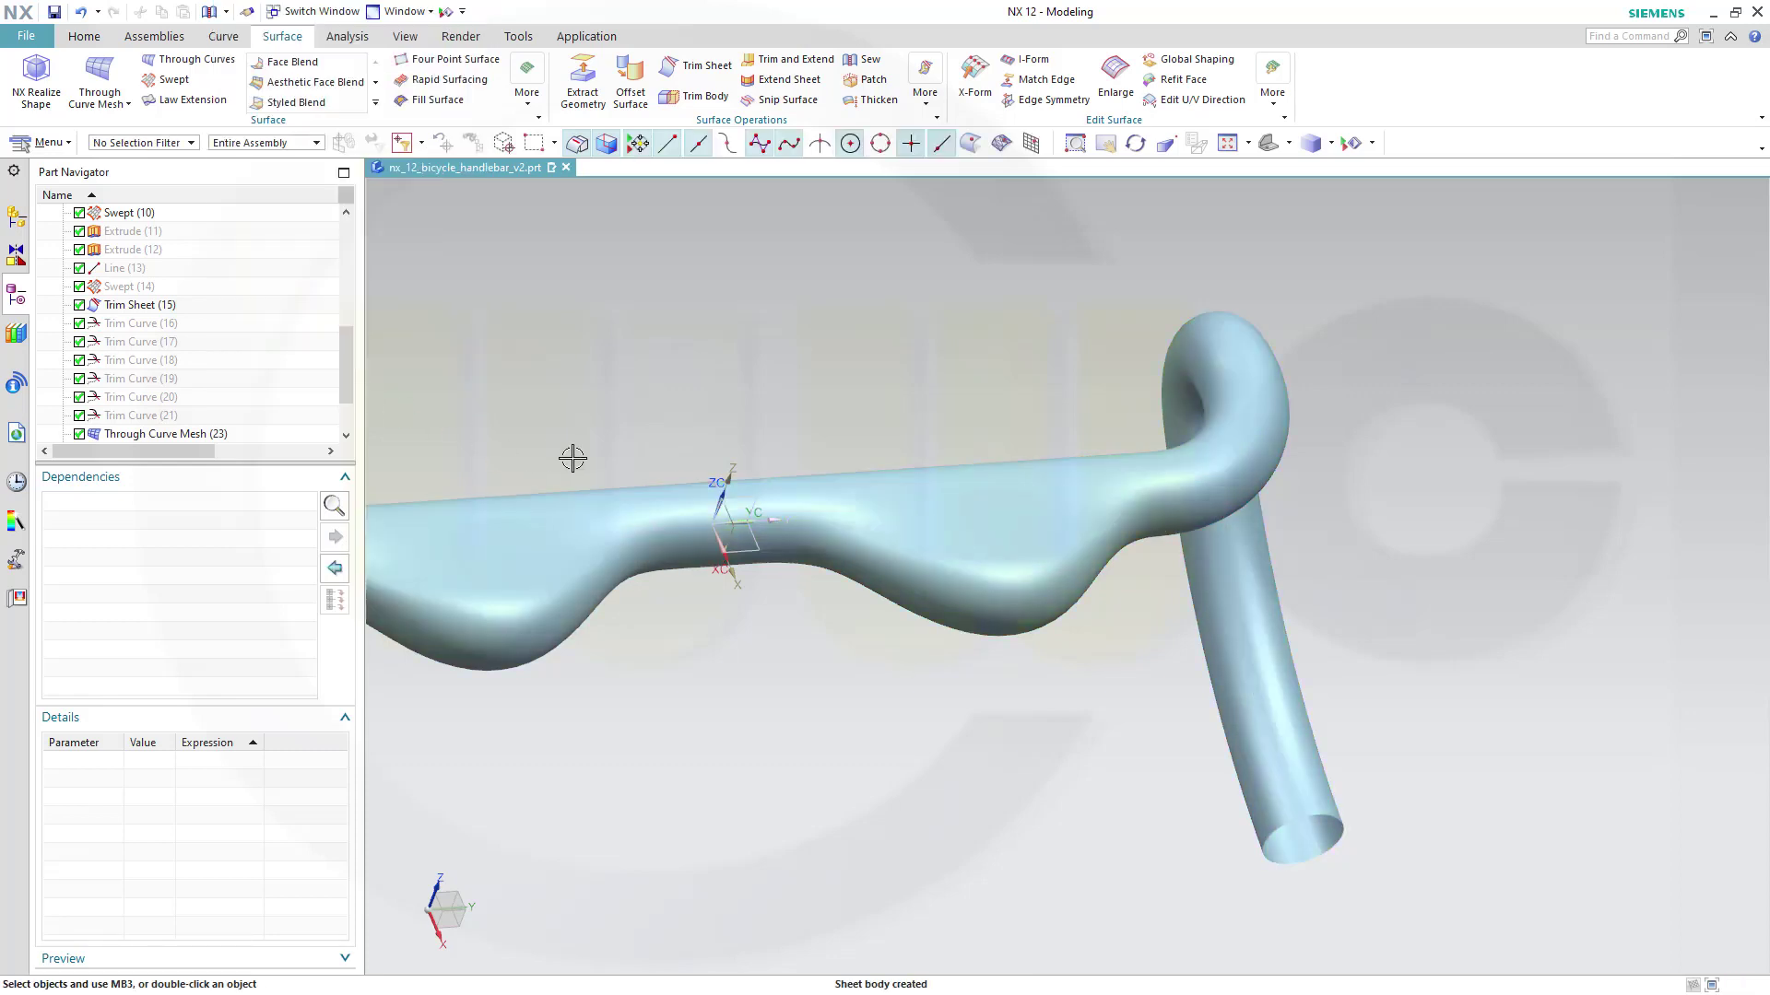
{"action": "scroll", "coordinate": [782, 490], "scroll_direction": "up", "scroll_amount": 2}
{"action": "scroll", "coordinate": [803, 513], "scroll_direction": "down", "scroll_amount": 4}
{"action": "middle_click_drag", "start_coordinate": [937, 621], "coordinate": [750, 715]}
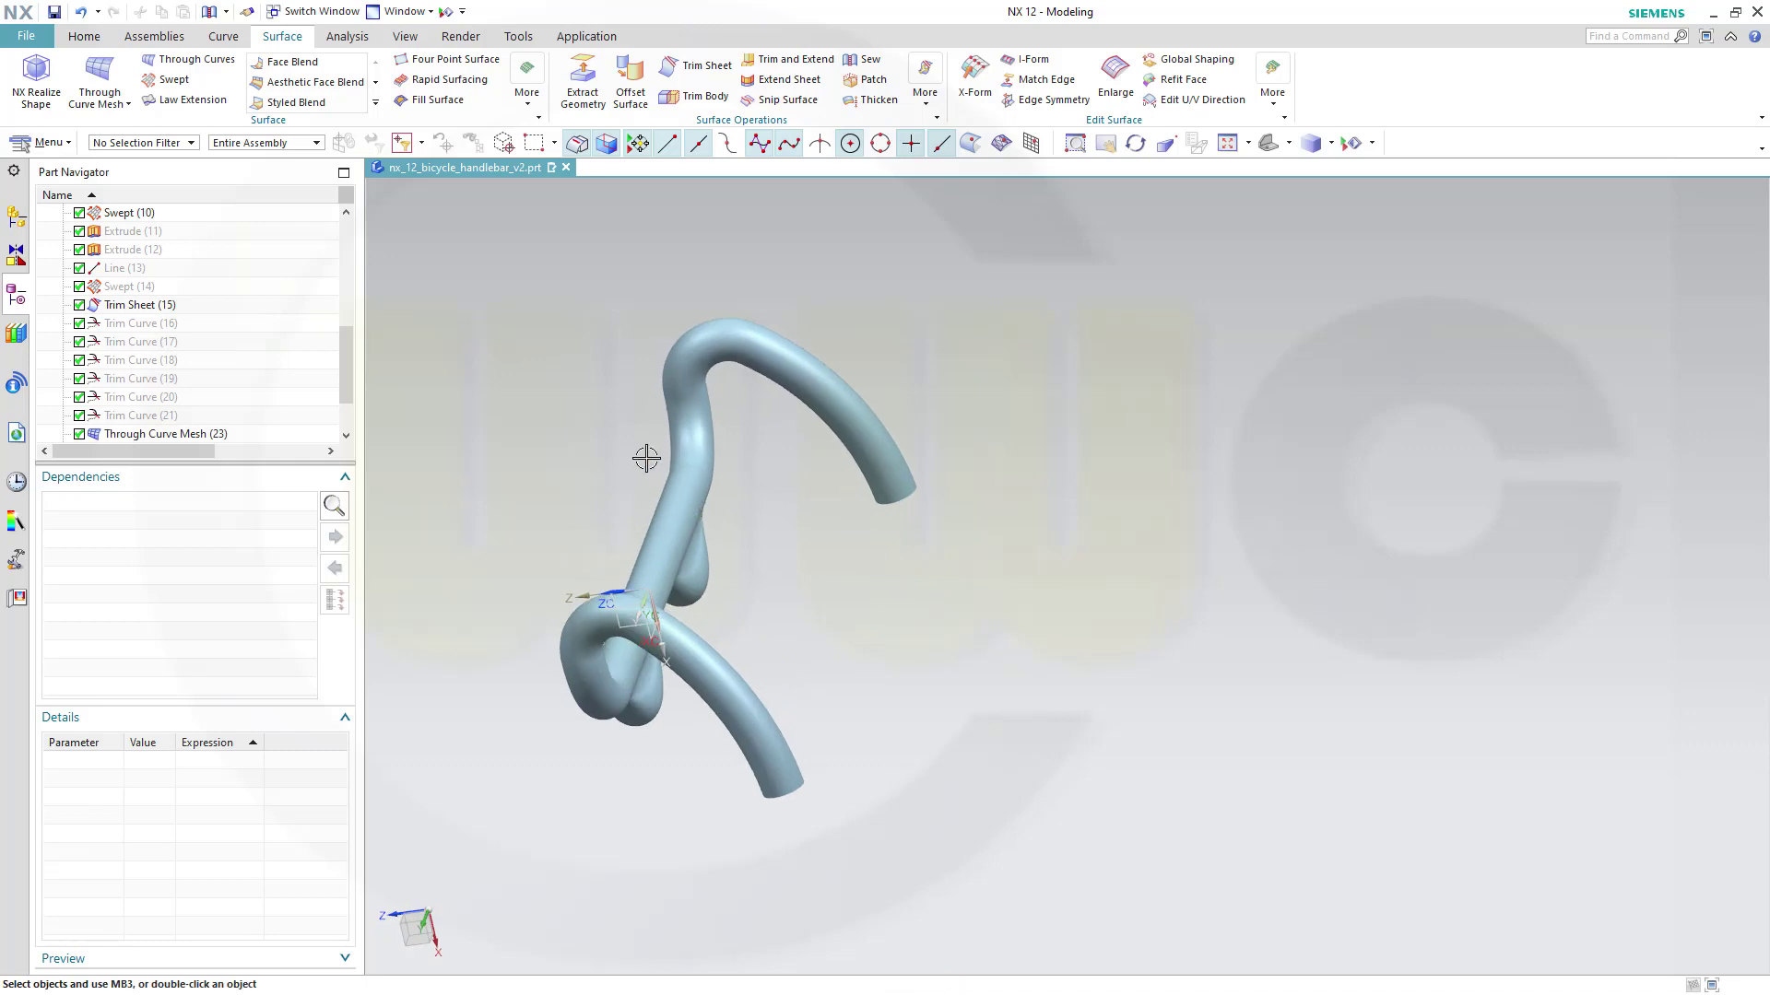
{"action": "middle_click_drag", "start_coordinate": [642, 454], "coordinate": [1003, 652]}
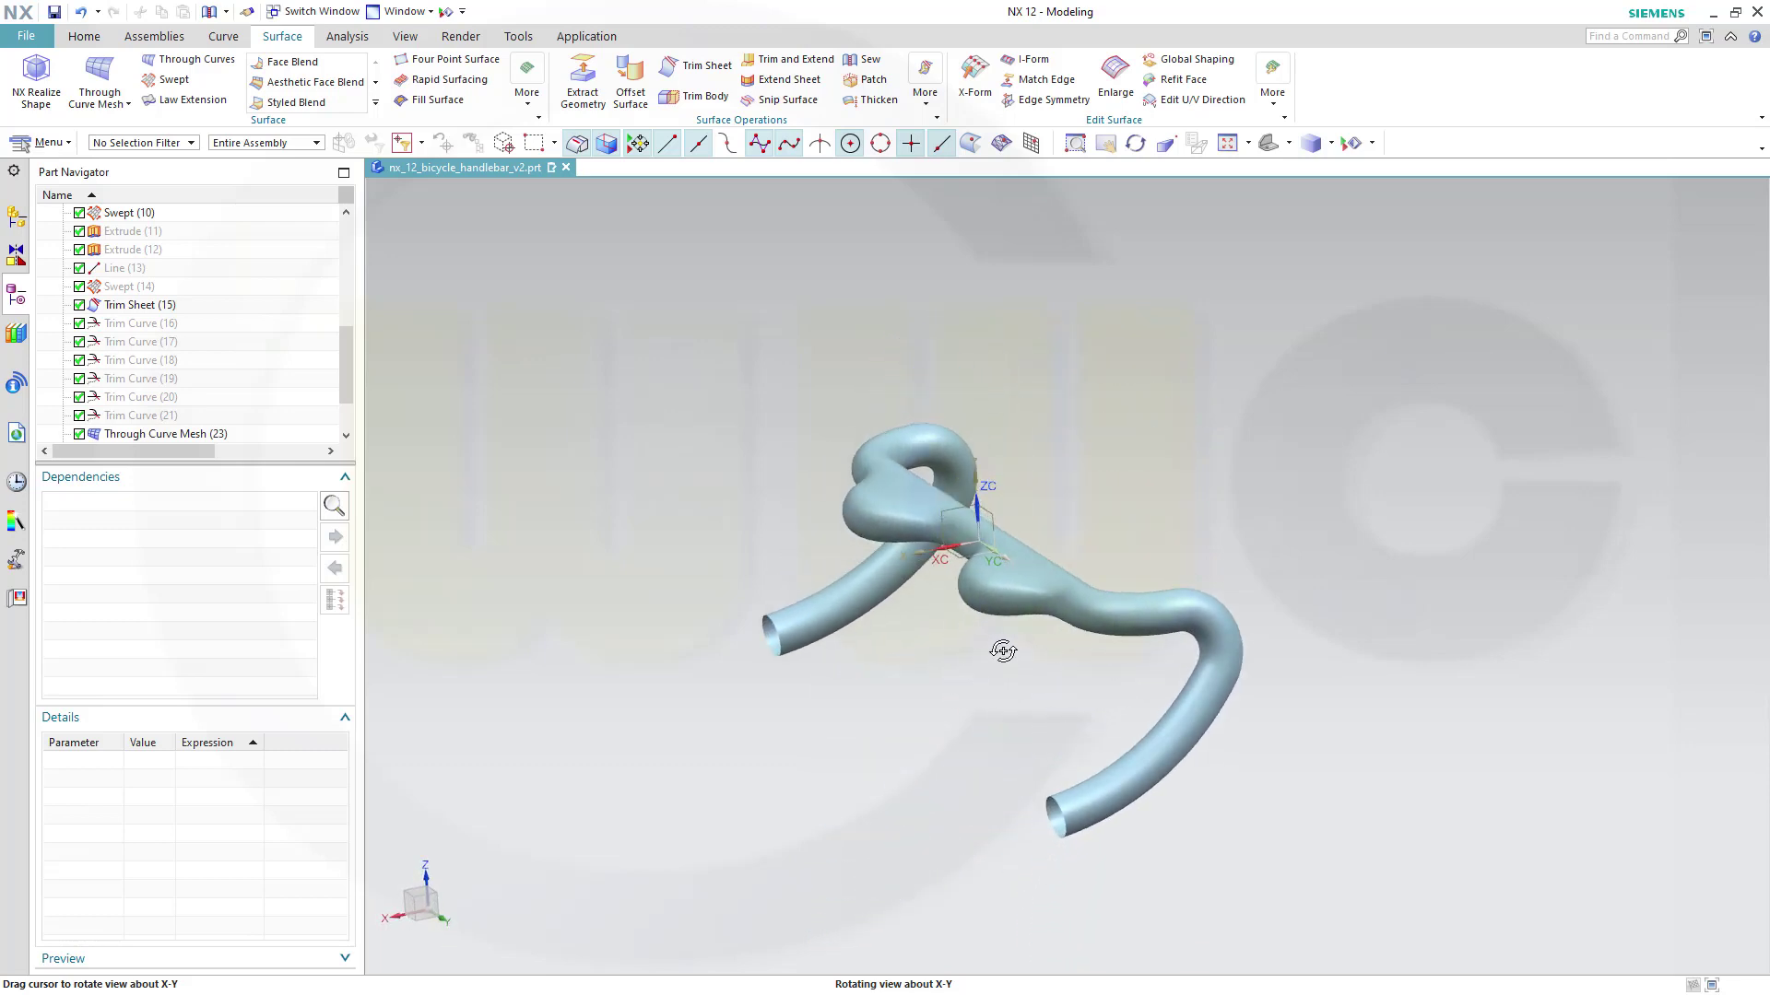